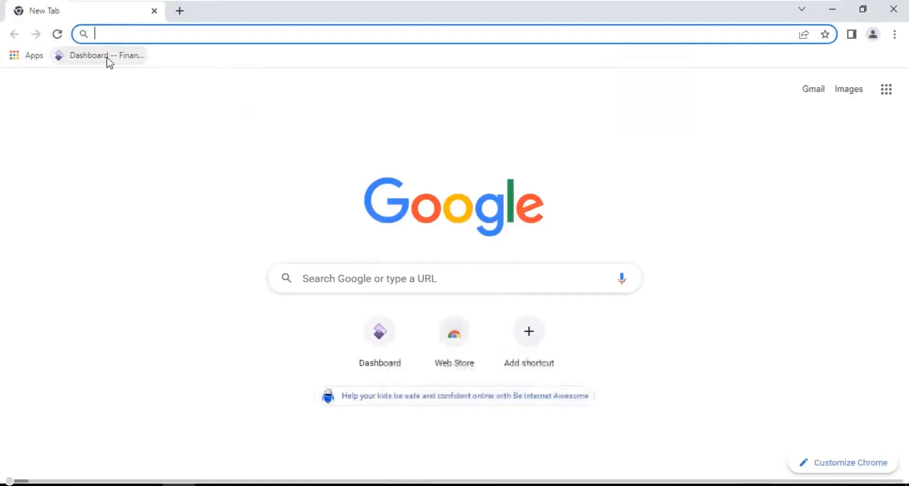
- Open the Finance and Operations dashboard, browse the company list, and keep DAT as the current company
{"action": "left_click", "coordinate": [108, 56]}
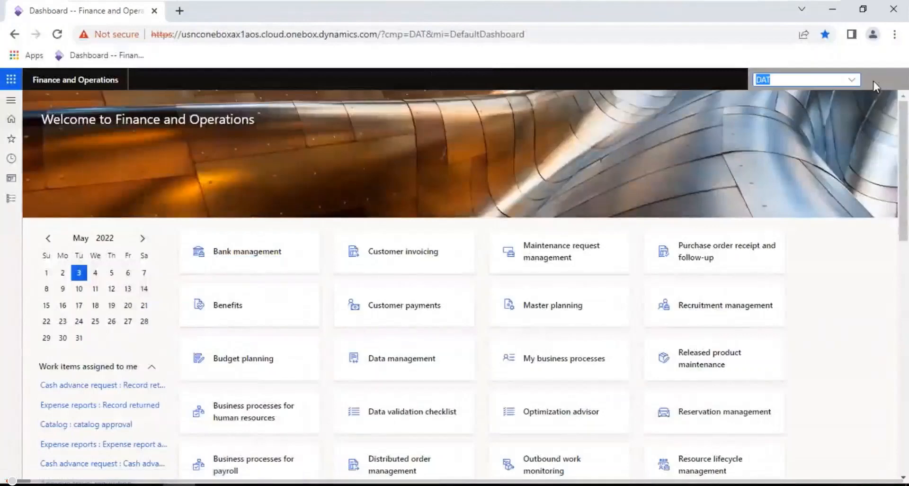
{"action": "left_click", "coordinate": [853, 81]}
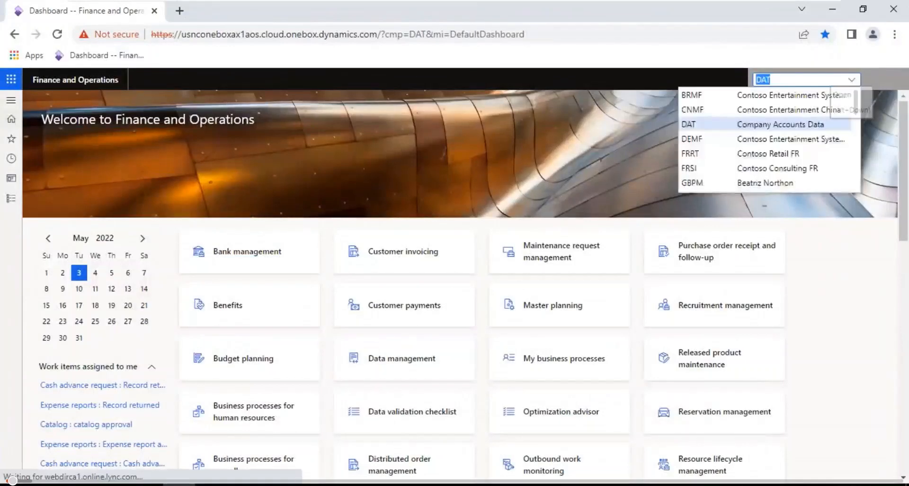
{"action": "scroll", "coordinate": [859, 138], "scroll_direction": "down", "scroll_amount": 2}
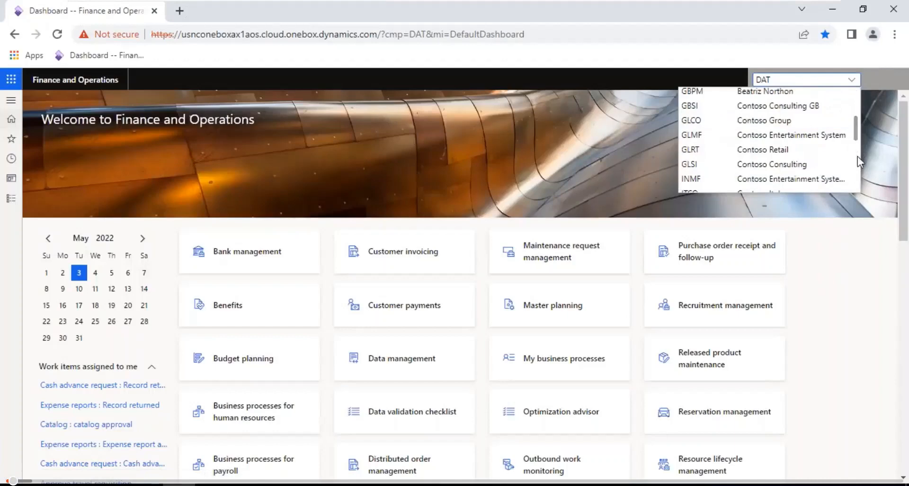
{"action": "scroll", "coordinate": [857, 156], "scroll_direction": "down", "scroll_amount": 2}
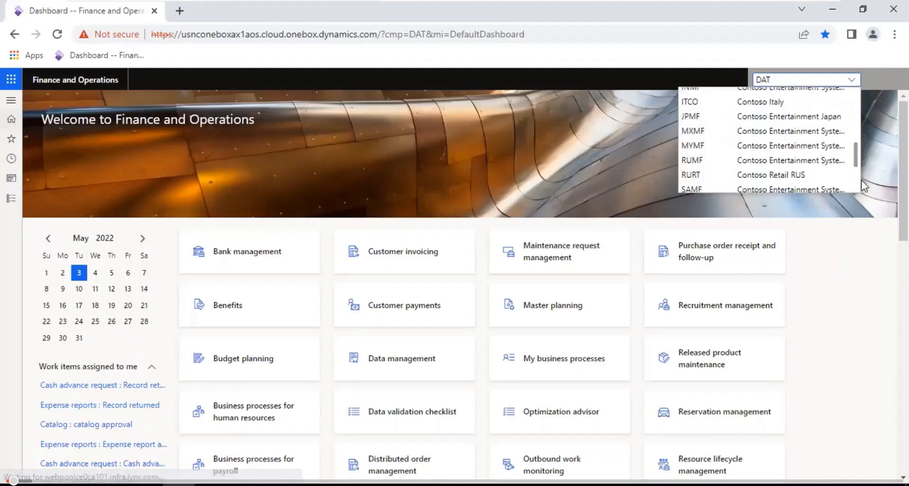
{"action": "scroll", "coordinate": [860, 182], "scroll_direction": "down", "scroll_amount": 3}
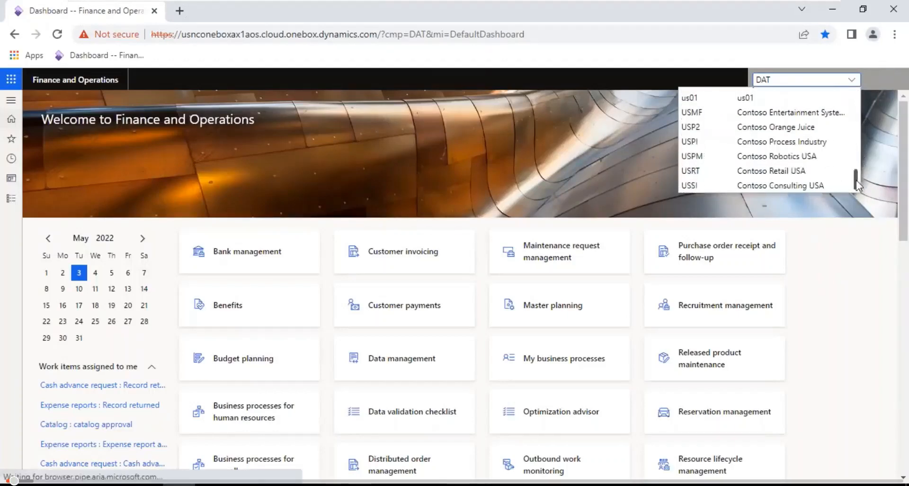
{"action": "left_click_drag", "start_coordinate": [855, 182], "coordinate": [859, 95]}
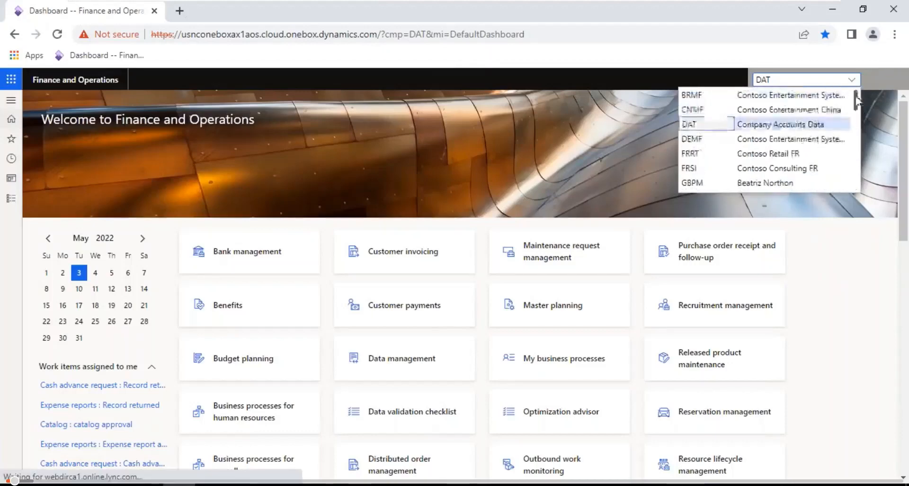
{"action": "left_click", "coordinate": [570, 137]}
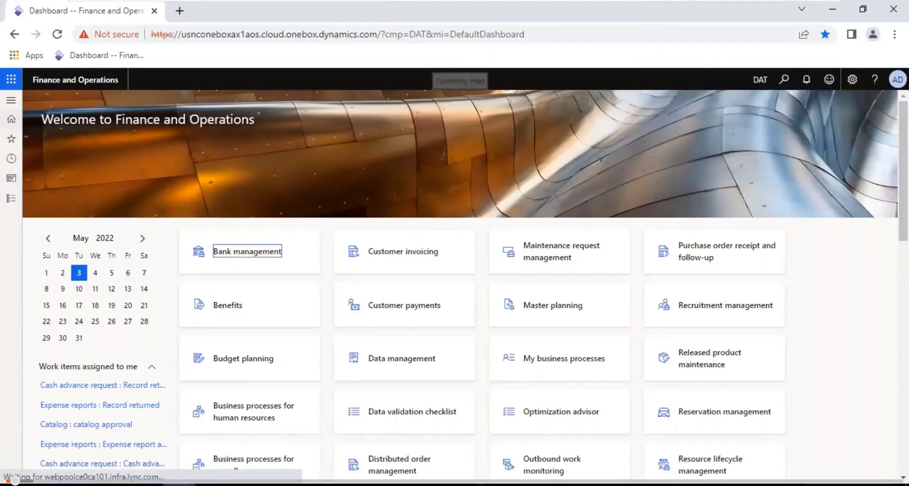
{"action": "left_click", "coordinate": [14, 201]}
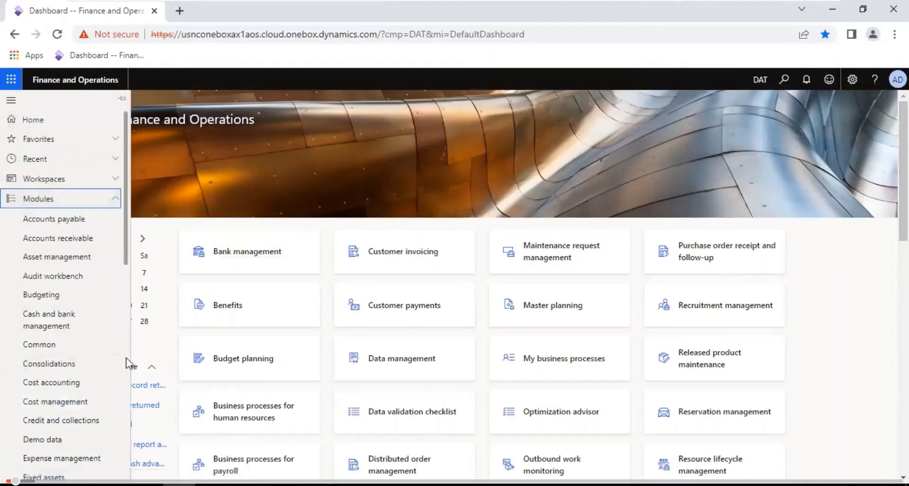
- Go to Organization administration > Organizations > Legal entities, with the other groups collapsed
{"action": "scroll", "coordinate": [126, 357], "scroll_direction": "down", "scroll_amount": 5}
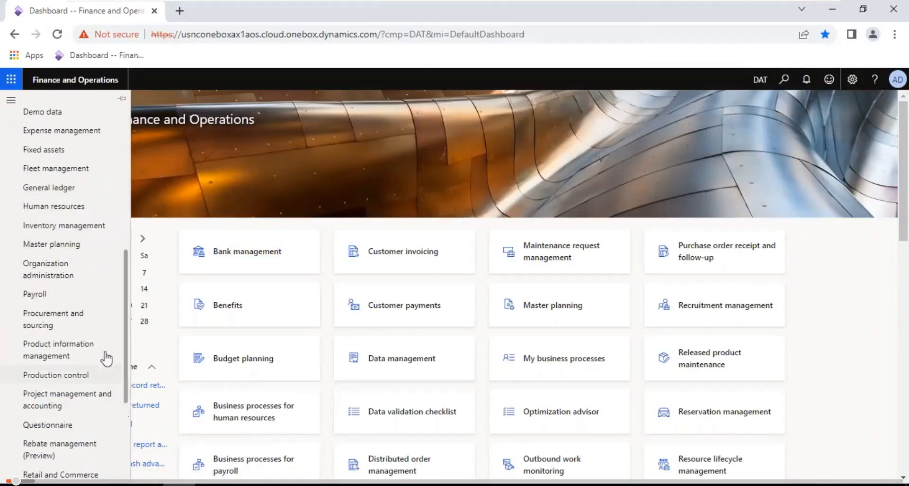
{"action": "left_click", "coordinate": [84, 270]}
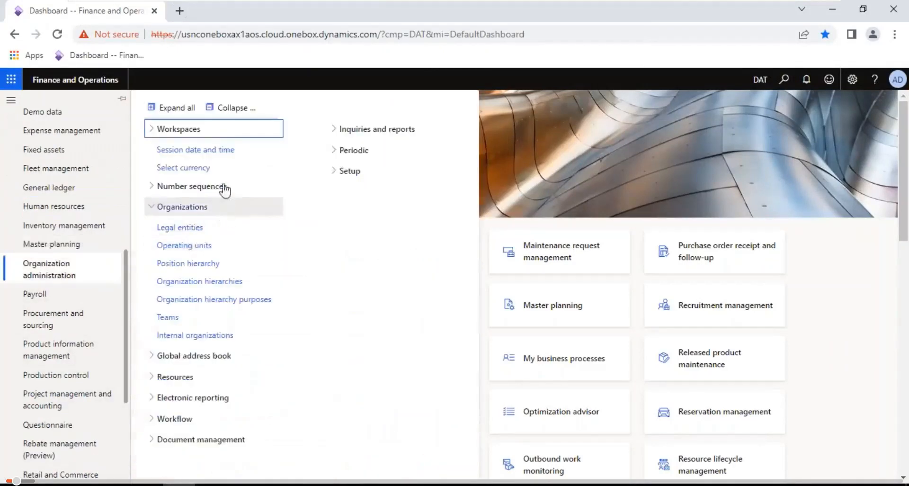
{"action": "left_click", "coordinate": [235, 113]}
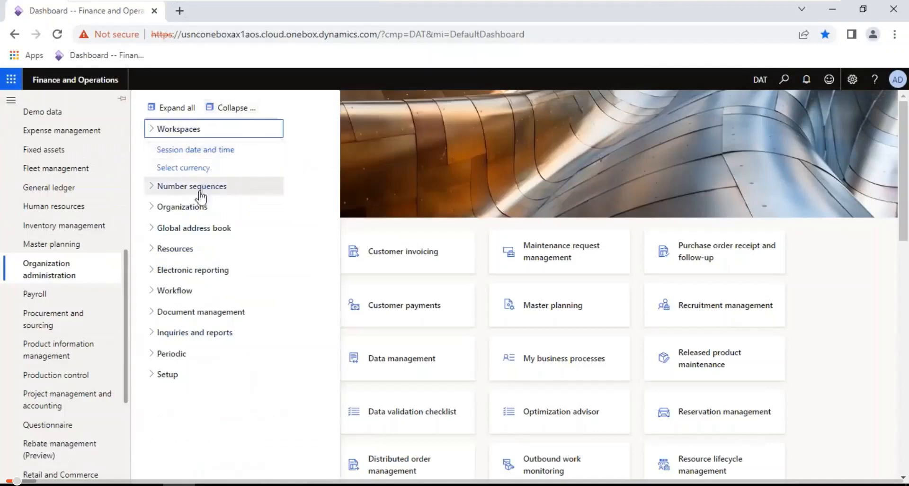
{"action": "left_click", "coordinate": [202, 211]}
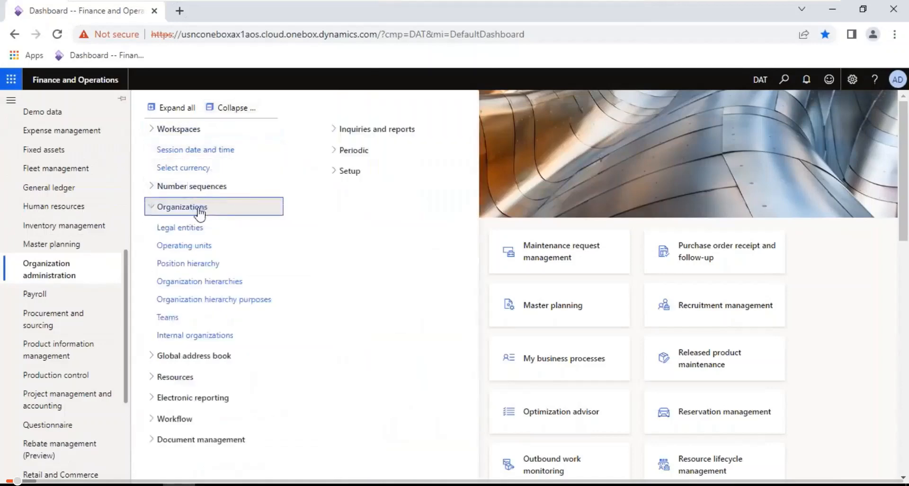
{"action": "left_click", "coordinate": [189, 230]}
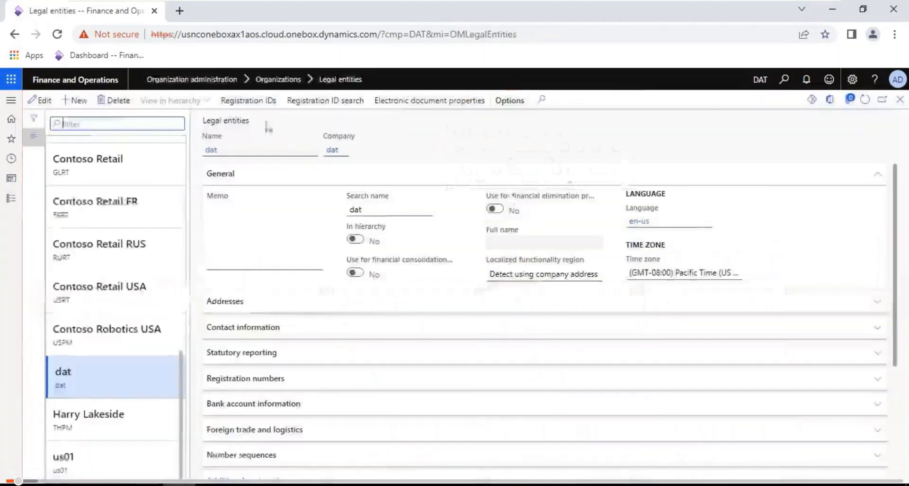
- Create the legal entity Accenture Pvt Ltd with company code APL and country/region USA
{"action": "left_click", "coordinate": [78, 100]}
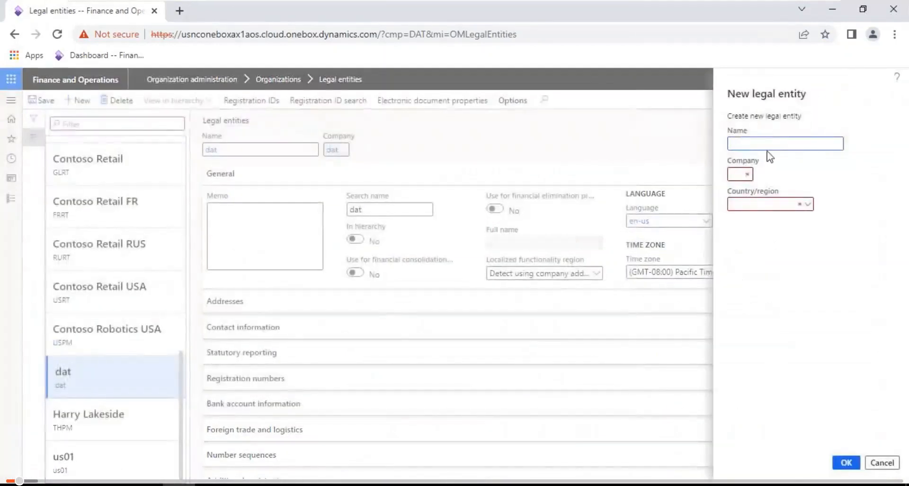
{"action": "type", "text": "Accent"}
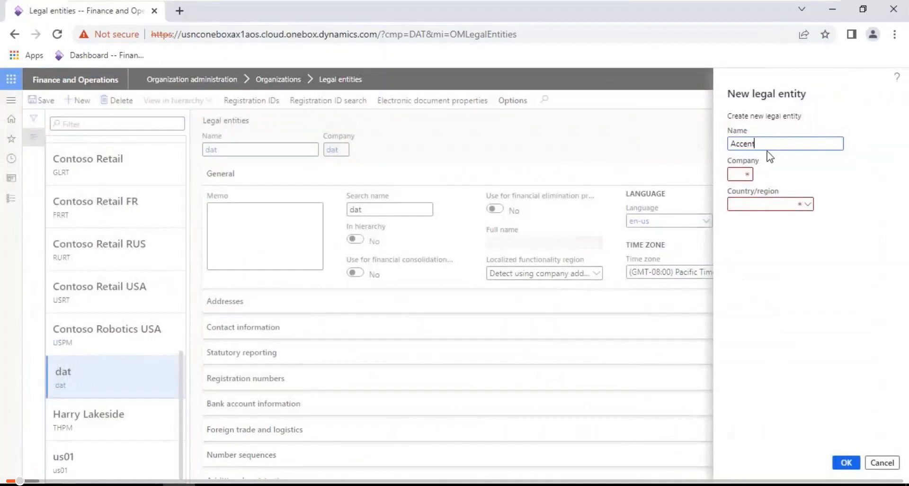
{"action": "type", "text": "ure Pvt Ltd"}
{"action": "key", "text": "Tab"}
{"action": "key", "text": "Tab"}
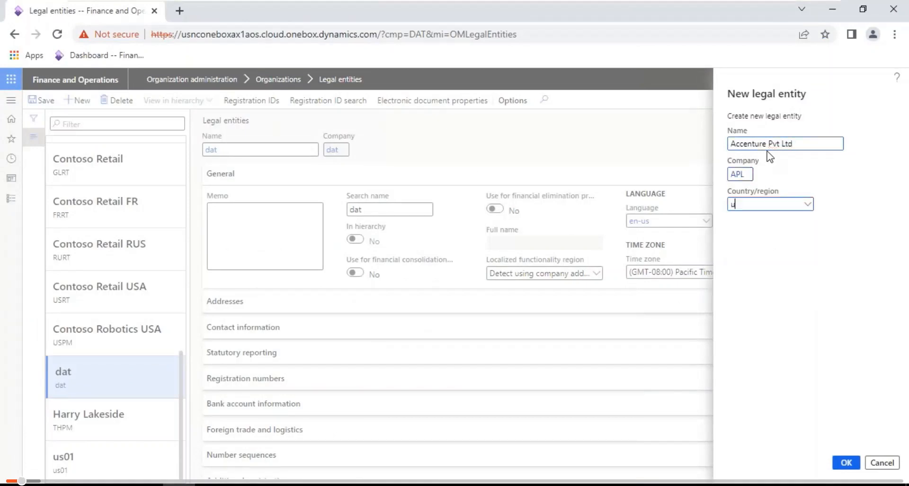
{"action": "type", "text": "usa"}
{"action": "key", "text": "Tab"}
{"action": "left_click", "coordinate": [808, 206]}
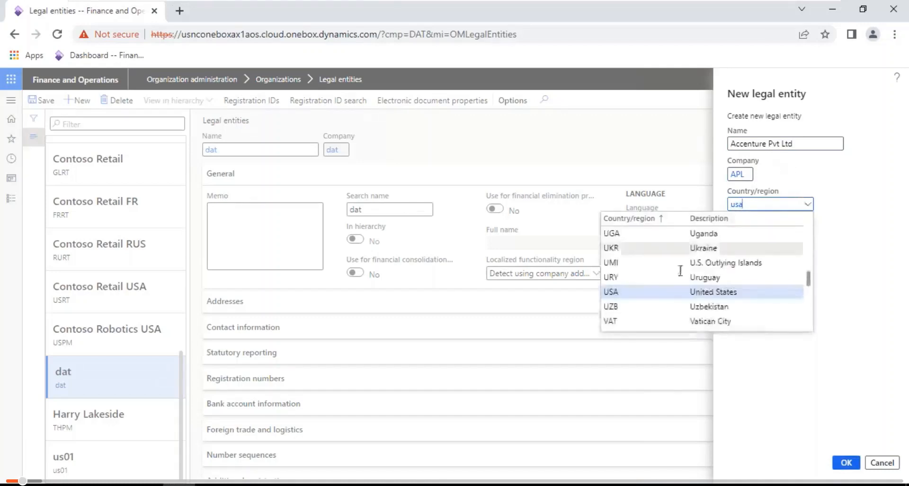
{"action": "left_click", "coordinate": [786, 289]}
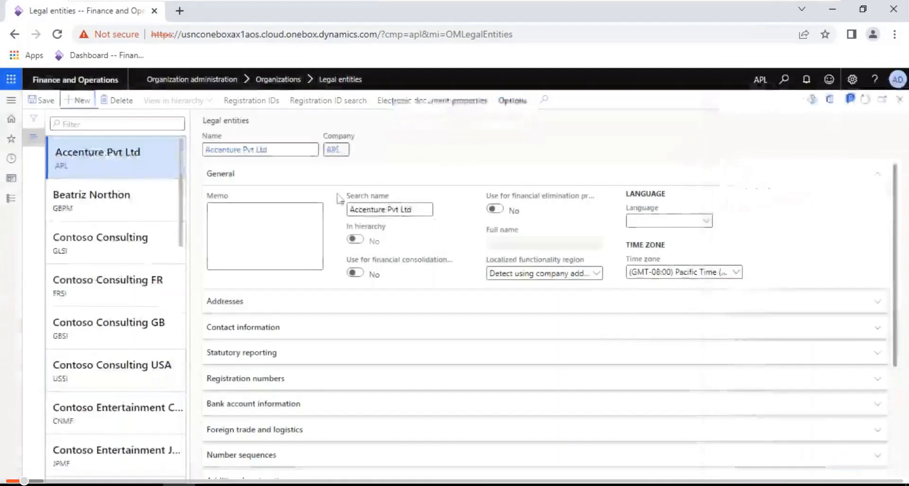
- Choose en-us (English, United States) as the language and open the existing business address for editing
{"action": "left_click", "coordinate": [653, 219]}
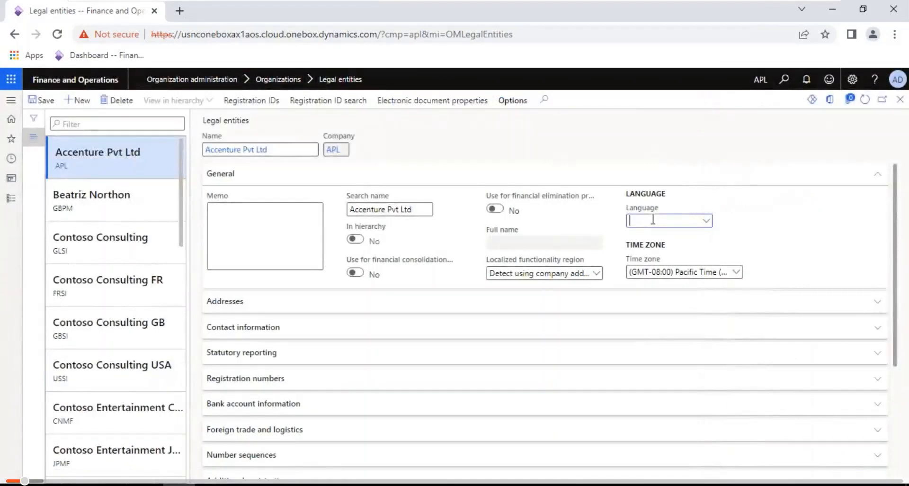
{"action": "type", "text": "en-"}
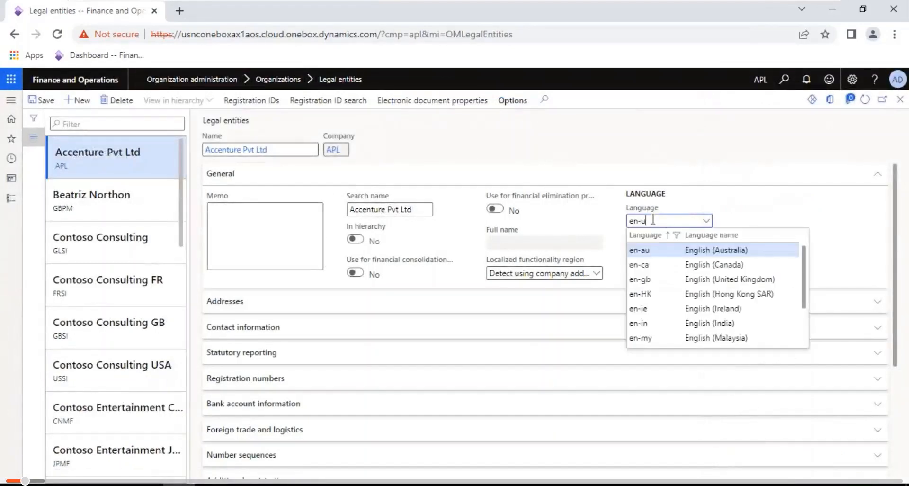
{"action": "type", "text": "us"}
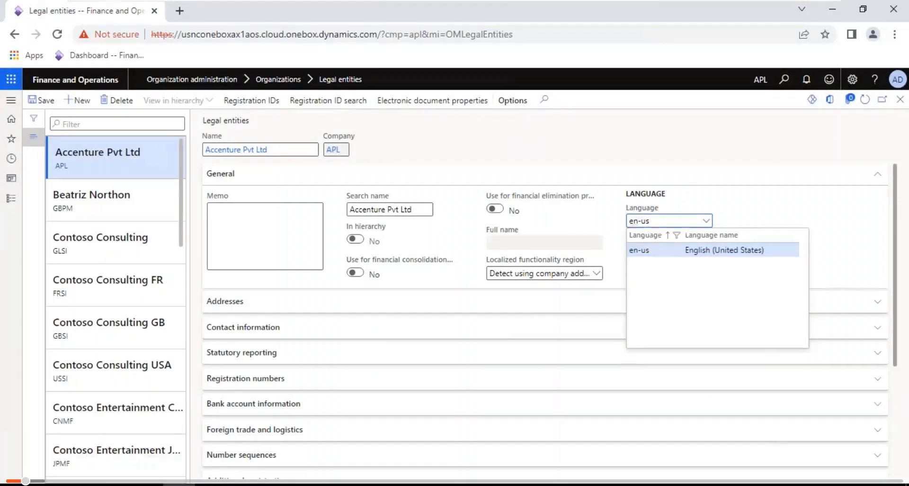
{"action": "left_click", "coordinate": [660, 253]}
{"action": "left_click", "coordinate": [236, 298]}
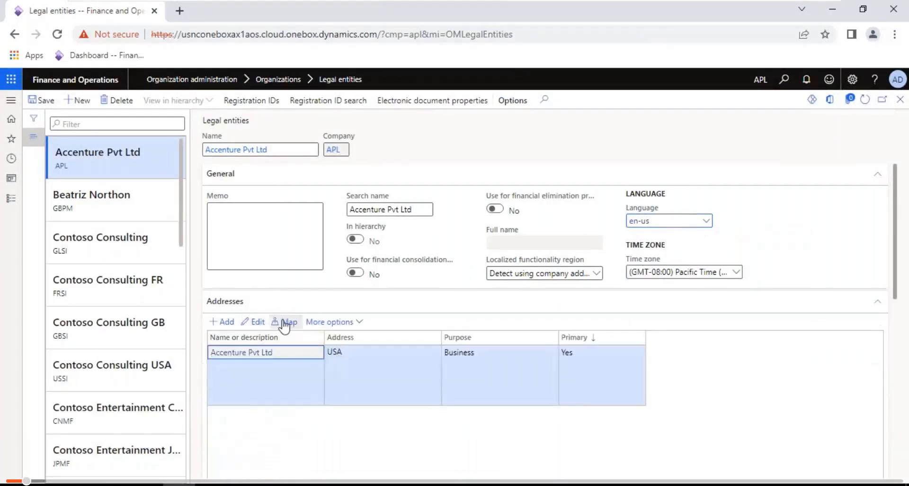
{"action": "left_click", "coordinate": [258, 326]}
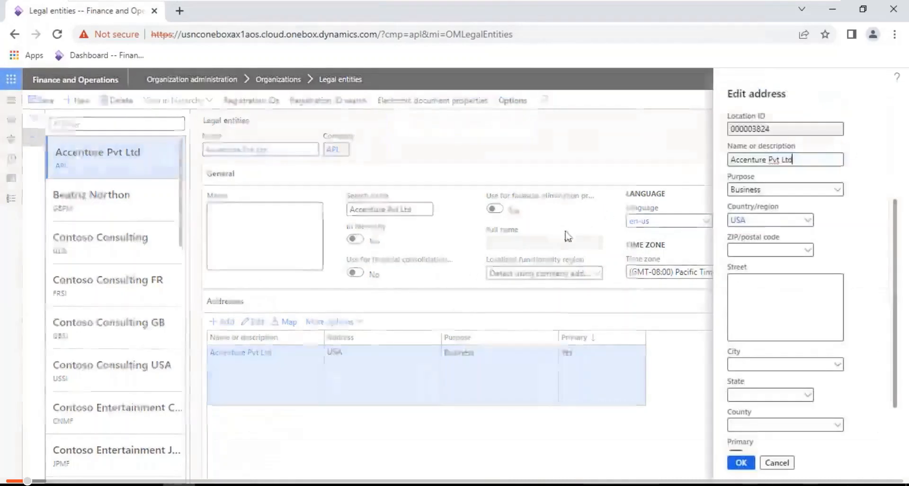
- Complete the address with ZIP 98004 (Bellevue) and street number 56, then save it
{"action": "left_click", "coordinate": [812, 254]}
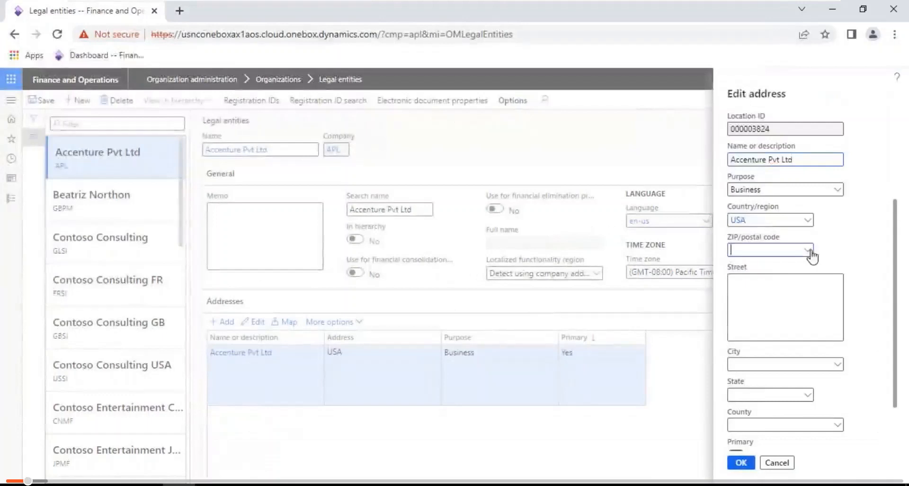
{"action": "type", "text": "98"}
{"action": "left_click", "coordinate": [808, 250]}
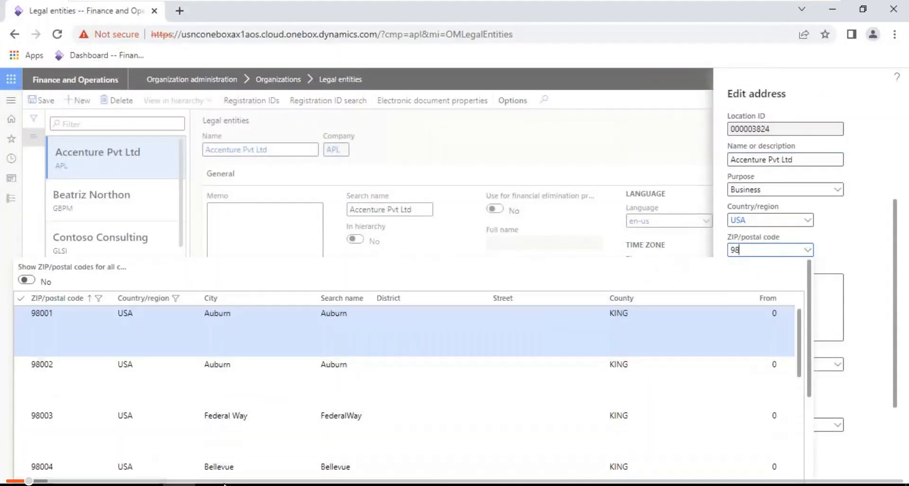
{"action": "left_click", "coordinate": [210, 467]}
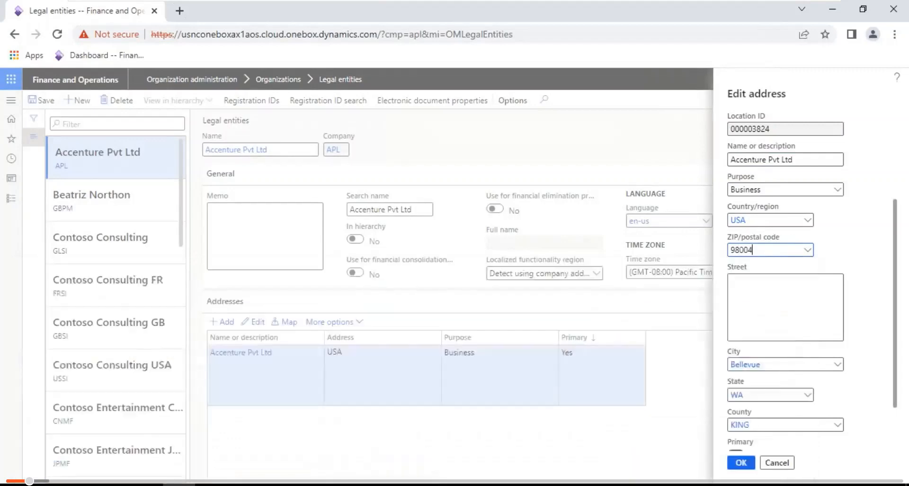
{"action": "left_click", "coordinate": [758, 304]}
{"action": "type", "text": "56 X 23"}
{"action": "key", "text": "Tab"}
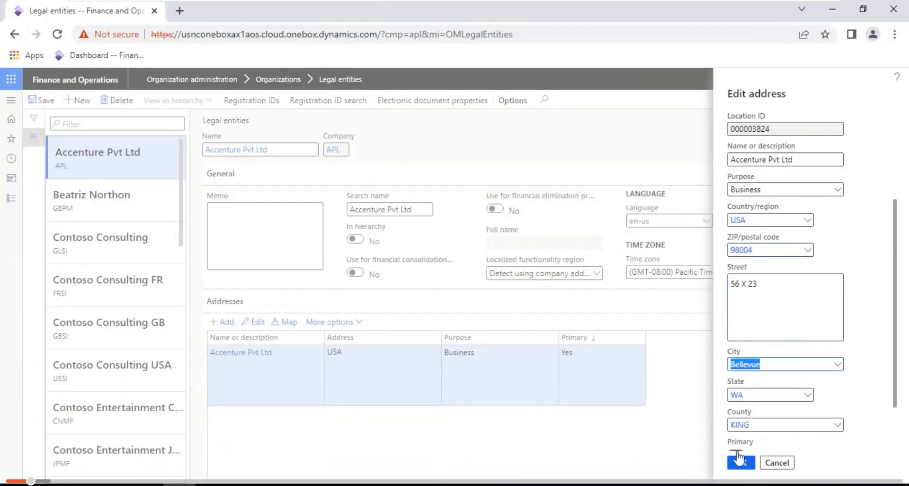
{"action": "left_click", "coordinate": [741, 462]}
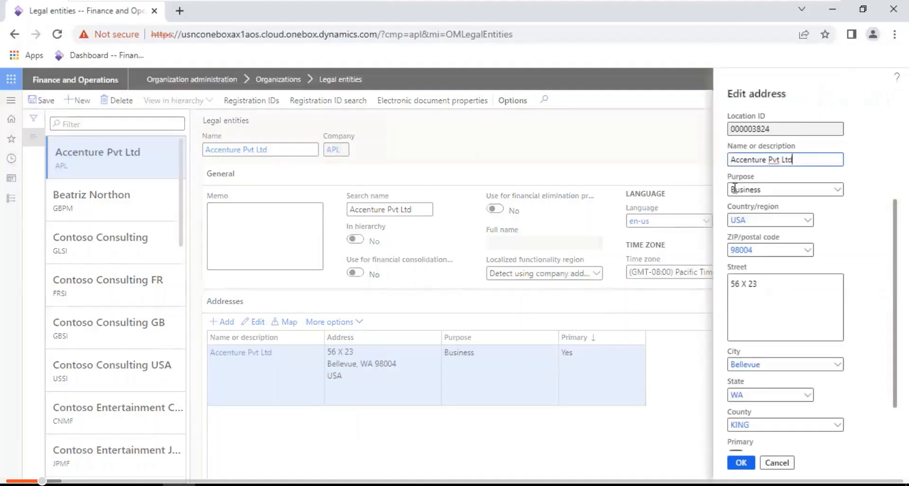
{"action": "left_click", "coordinate": [777, 462]}
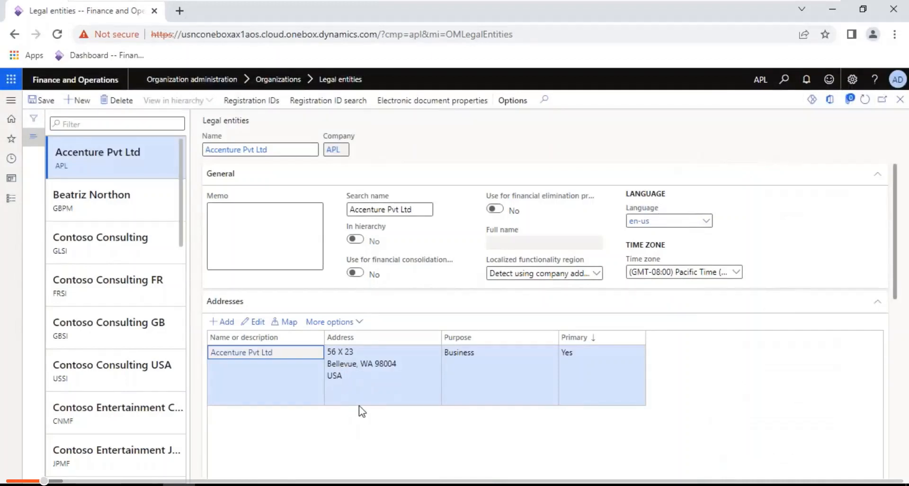
- Open Accounts payable parameters from Accounts payable > Setup
{"action": "left_click", "coordinate": [408, 151]}
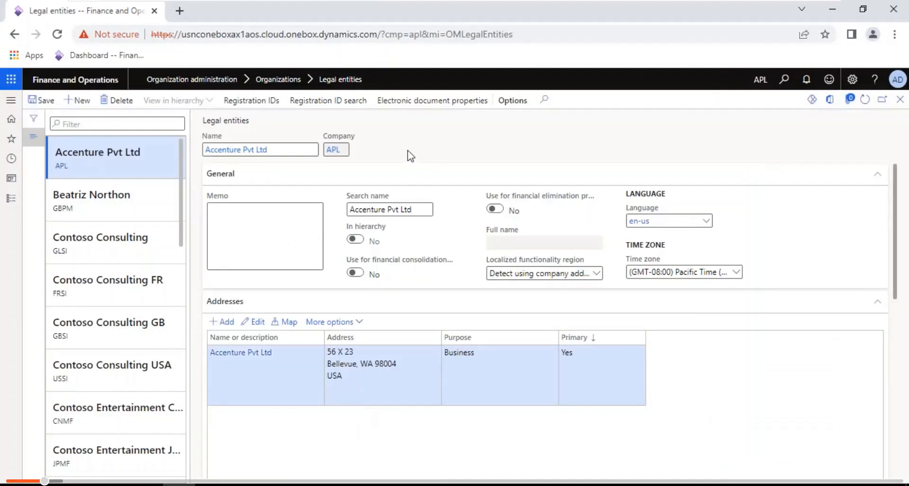
{"action": "left_click", "coordinate": [12, 199]}
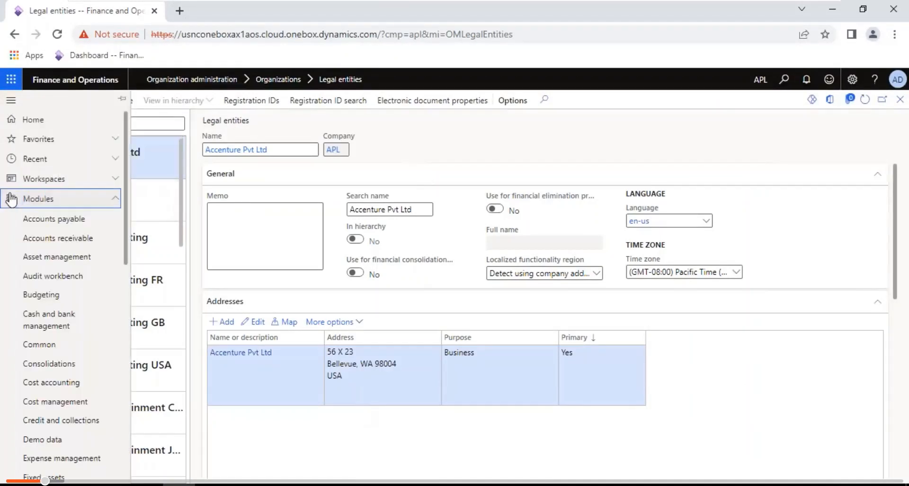
{"action": "left_click", "coordinate": [63, 219]}
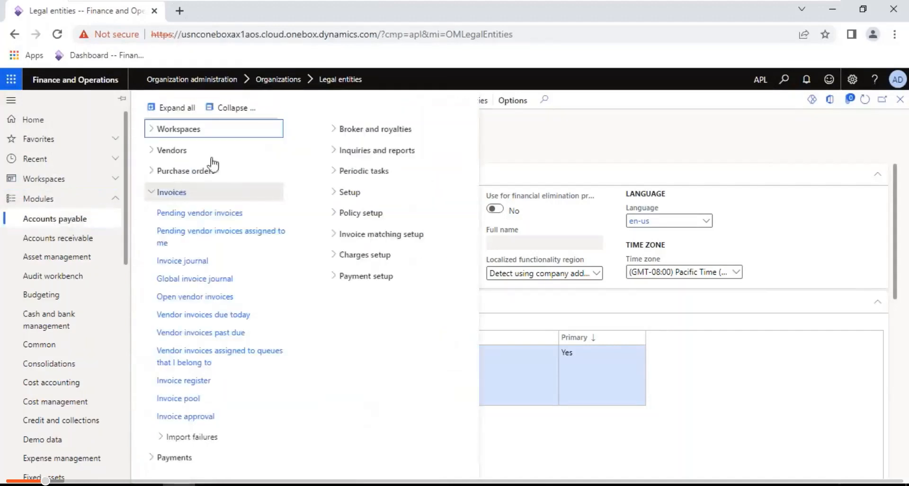
{"action": "left_click", "coordinate": [212, 107]}
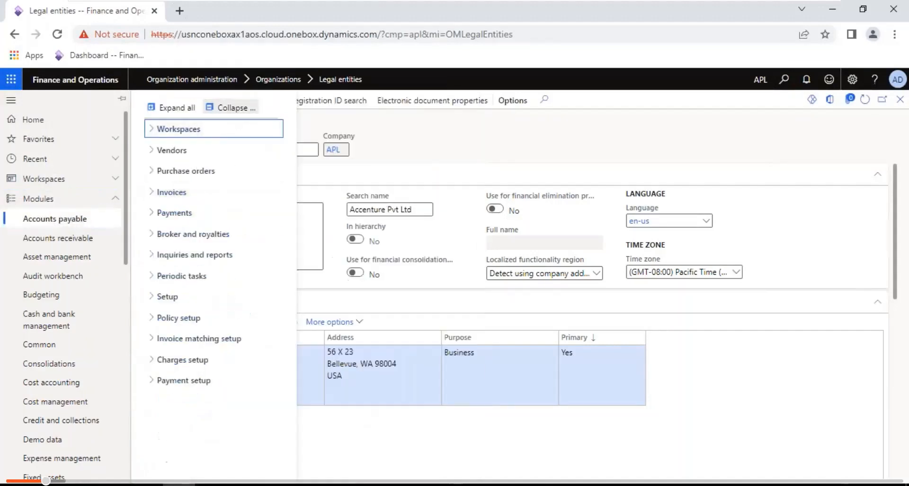
{"action": "left_click", "coordinate": [176, 296]}
{"action": "left_click", "coordinate": [180, 315]}
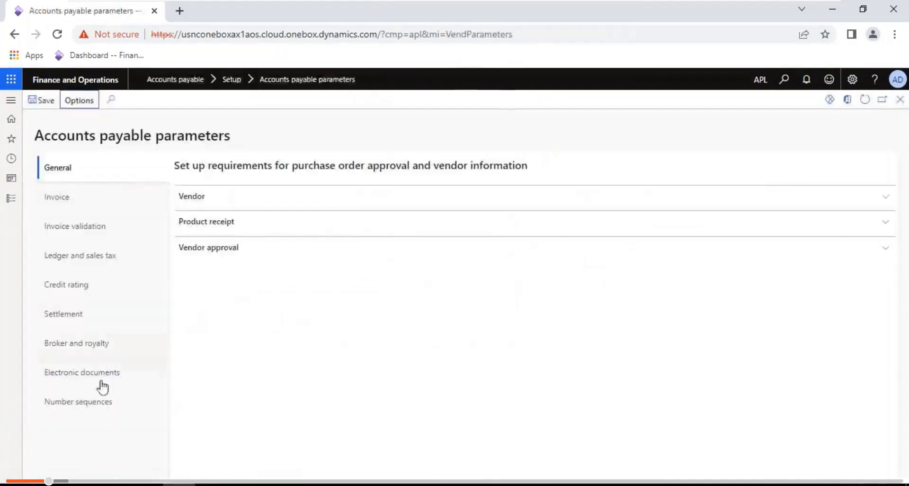
- Launch the number sequence setup wizard from the empty Vendor account sequence code
{"action": "left_click", "coordinate": [65, 409]}
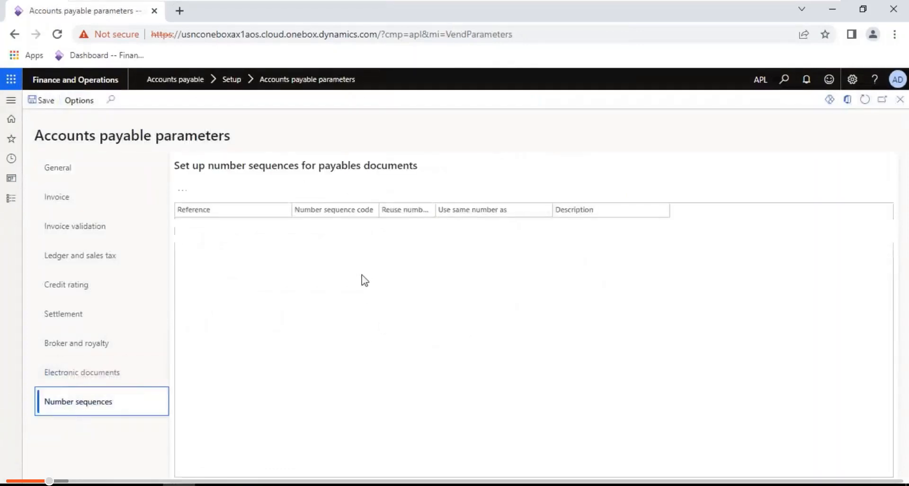
{"action": "right_click", "coordinate": [372, 229]}
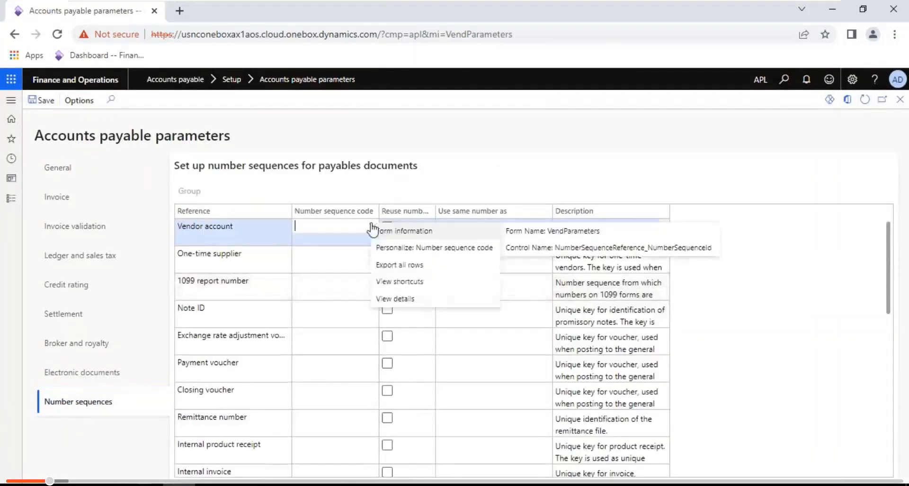
{"action": "left_click", "coordinate": [403, 299]}
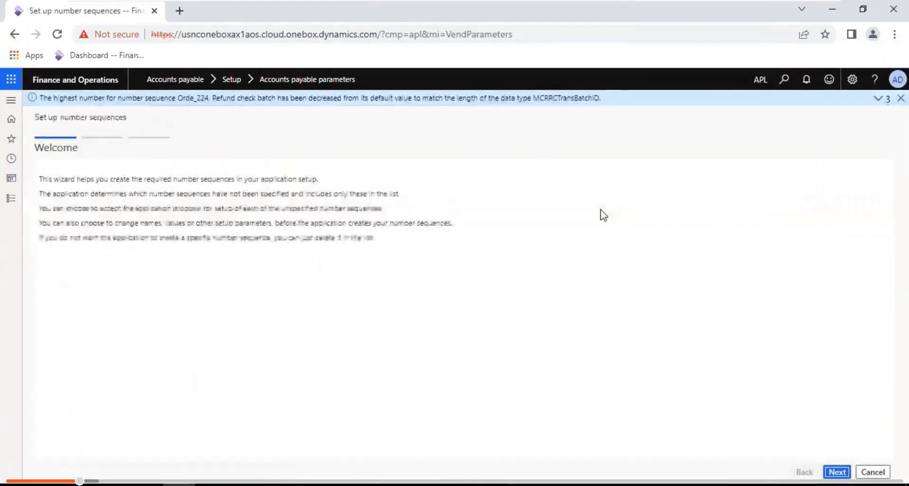
- Inspect the Payment voucher, Closing voucher, Internal product receipt and Internal invoice sequence proposals
{"action": "left_click", "coordinate": [837, 472]}
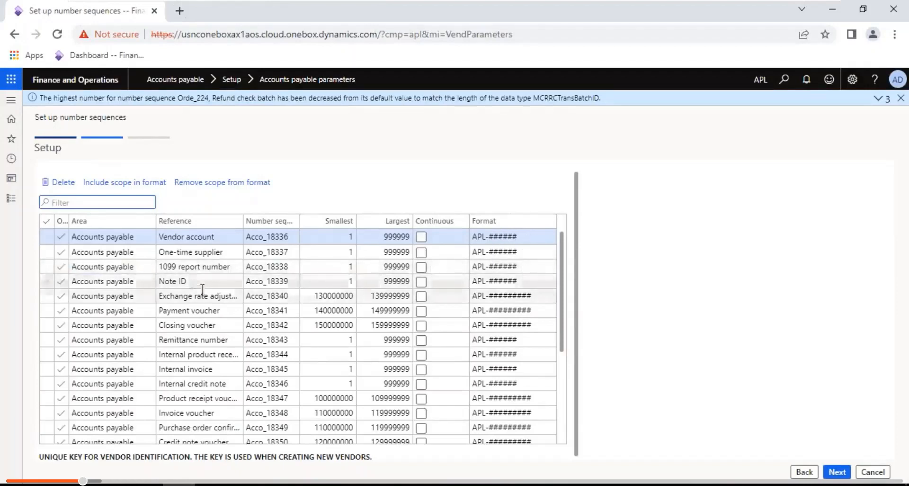
{"action": "left_click", "coordinate": [206, 310]}
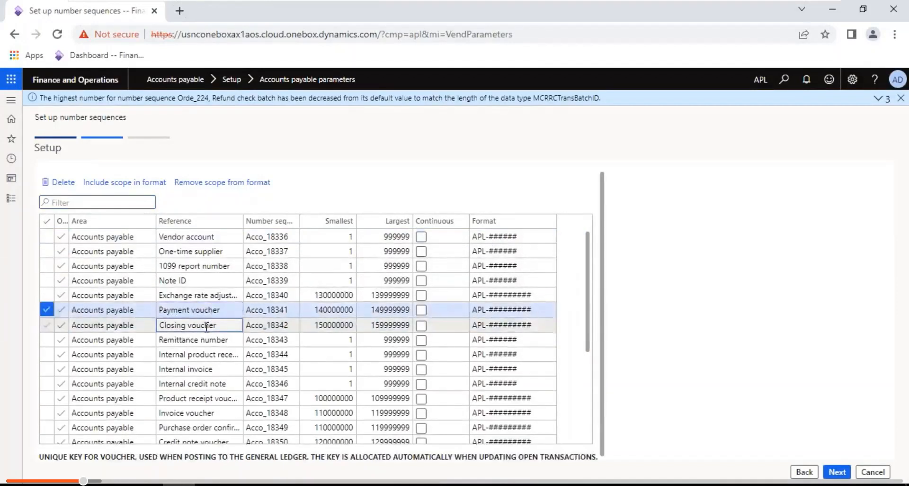
{"action": "left_click", "coordinate": [206, 326]}
{"action": "left_click", "coordinate": [209, 354]}
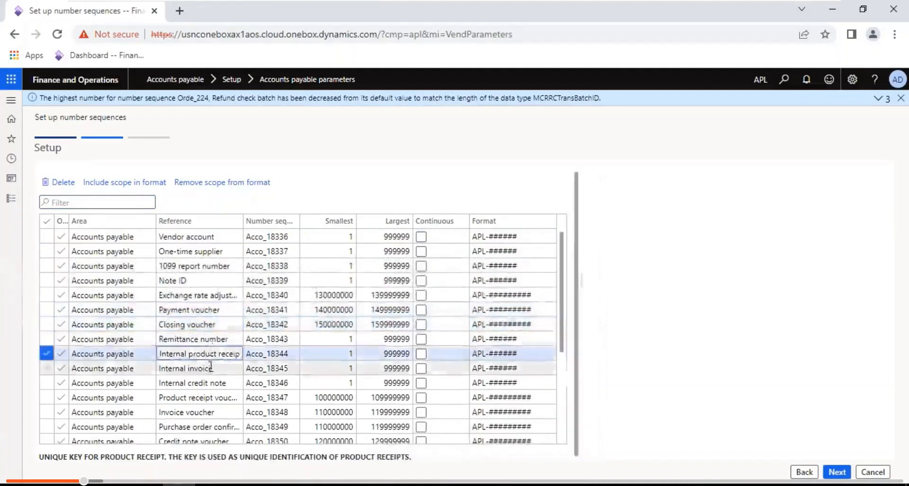
{"action": "left_click", "coordinate": [210, 367]}
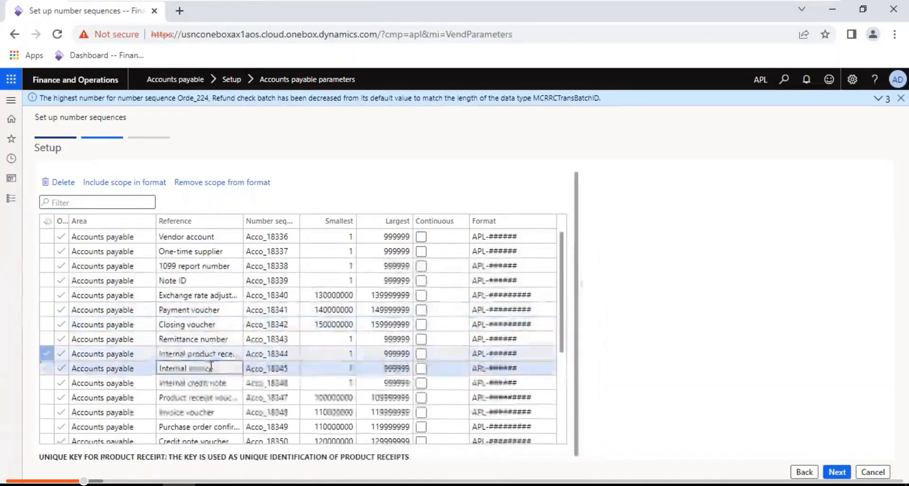
- Review further proposal rows and accept them to reach the Completed summary
{"action": "left_click", "coordinate": [562, 391]}
{"action": "left_click", "coordinate": [563, 403]}
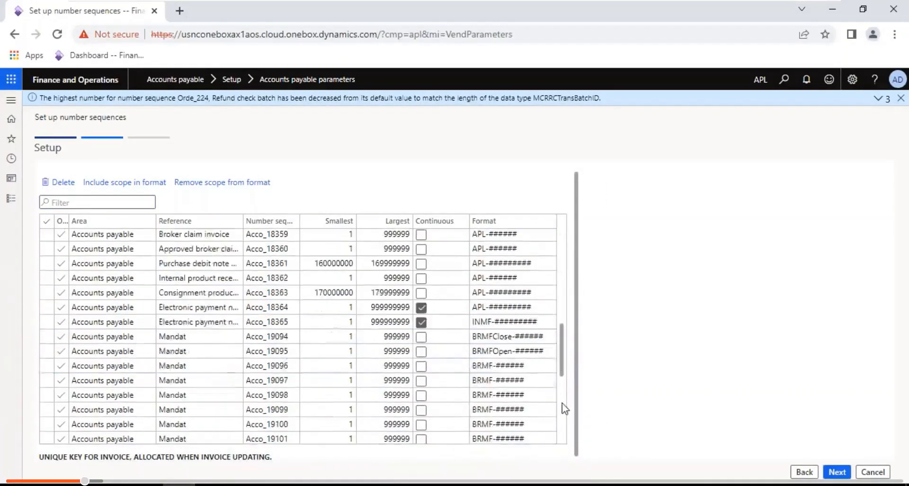
{"action": "left_click", "coordinate": [563, 404]}
{"action": "left_click", "coordinate": [563, 403]}
{"action": "left_click", "coordinate": [562, 403]}
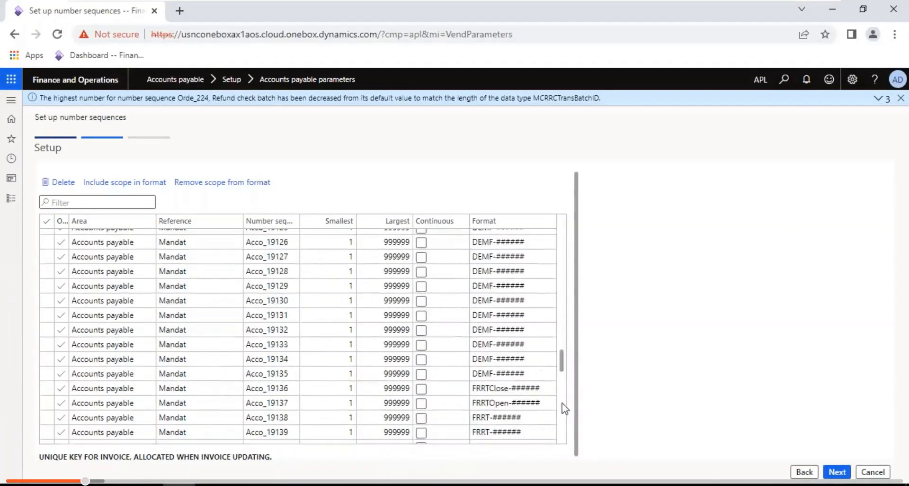
{"action": "left_click", "coordinate": [562, 403]}
{"action": "left_click", "coordinate": [562, 403]}
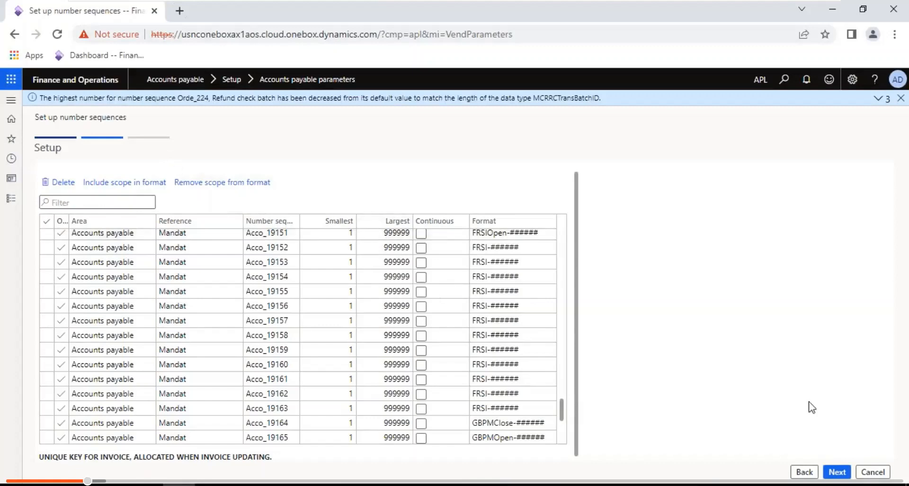
{"action": "left_click", "coordinate": [849, 473]}
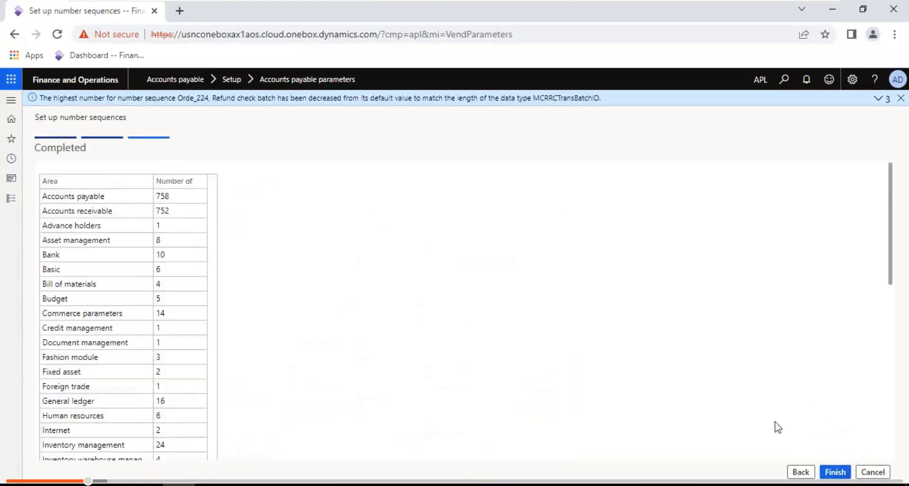
- Check sequence counts for Accounts payable, Accounts receivable, Advance holders, Asset management, Bank, Budget and Bill of materials
{"action": "left_click", "coordinate": [179, 196]}
{"action": "left_click", "coordinate": [182, 212]}
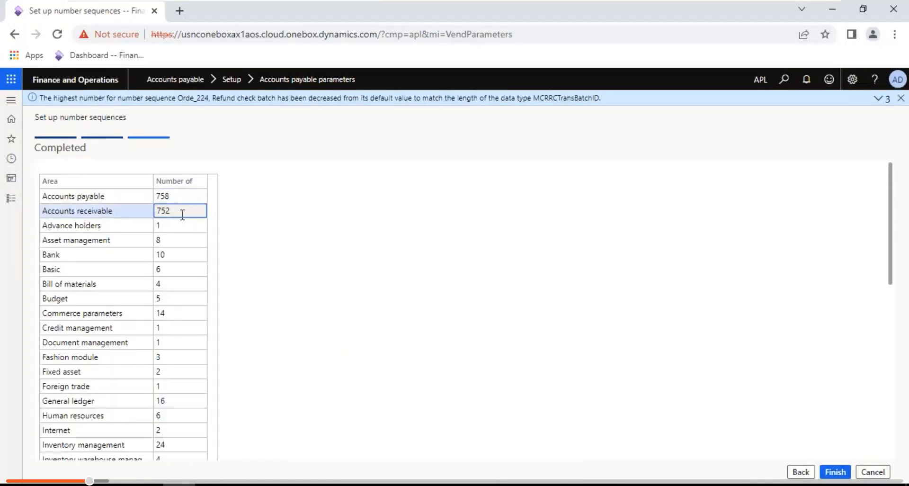
{"action": "left_click", "coordinate": [175, 197]}
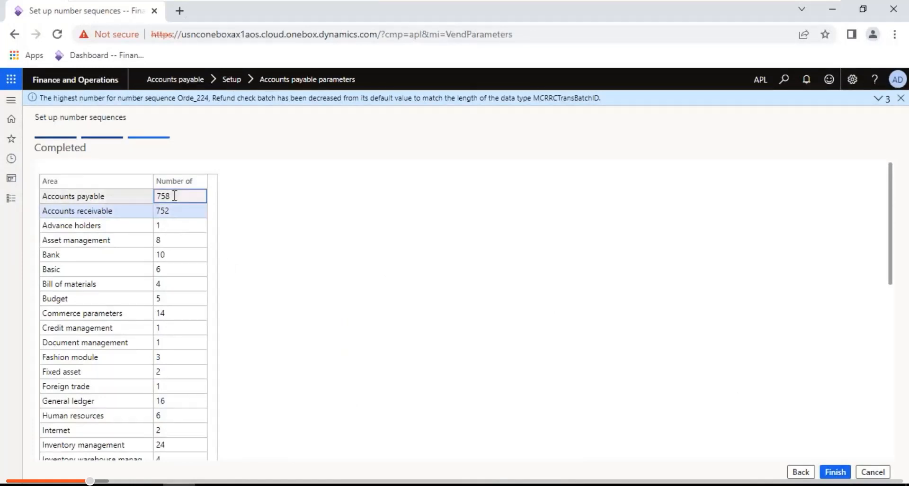
{"action": "left_click", "coordinate": [175, 209]}
{"action": "left_click", "coordinate": [175, 225]}
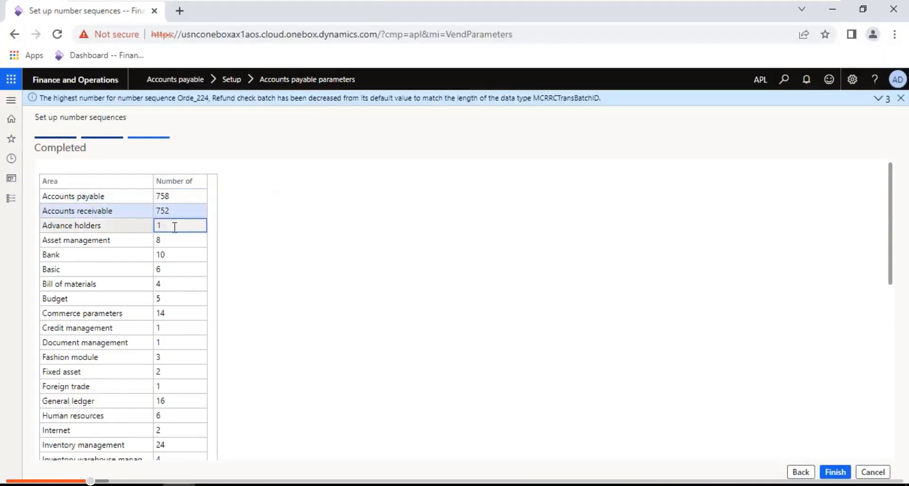
{"action": "left_click", "coordinate": [175, 239]}
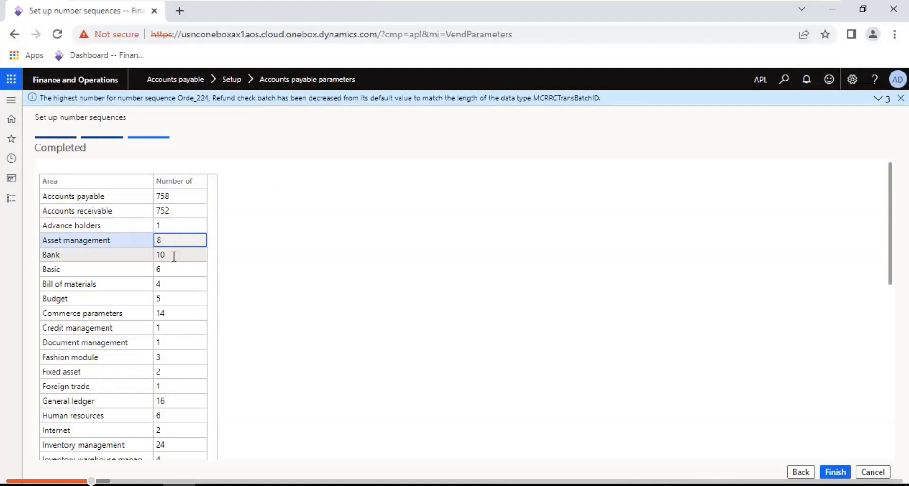
{"action": "left_click", "coordinate": [175, 254]}
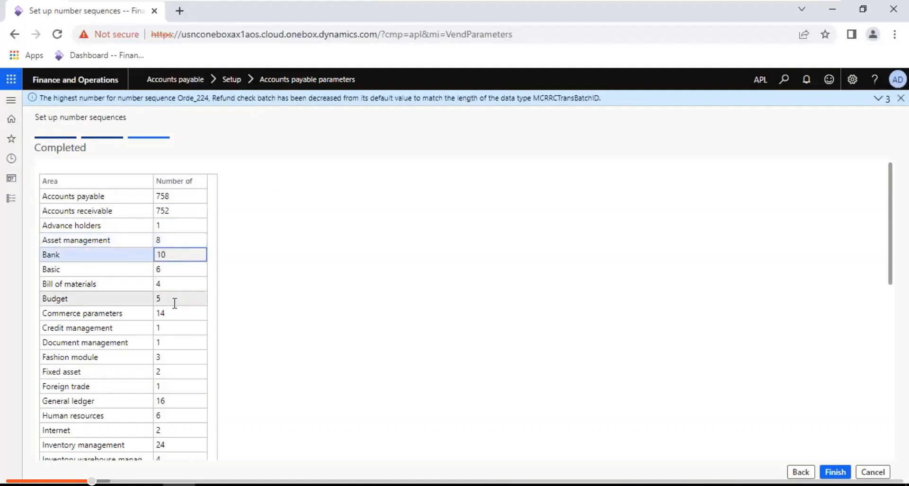
{"action": "left_click", "coordinate": [153, 299]}
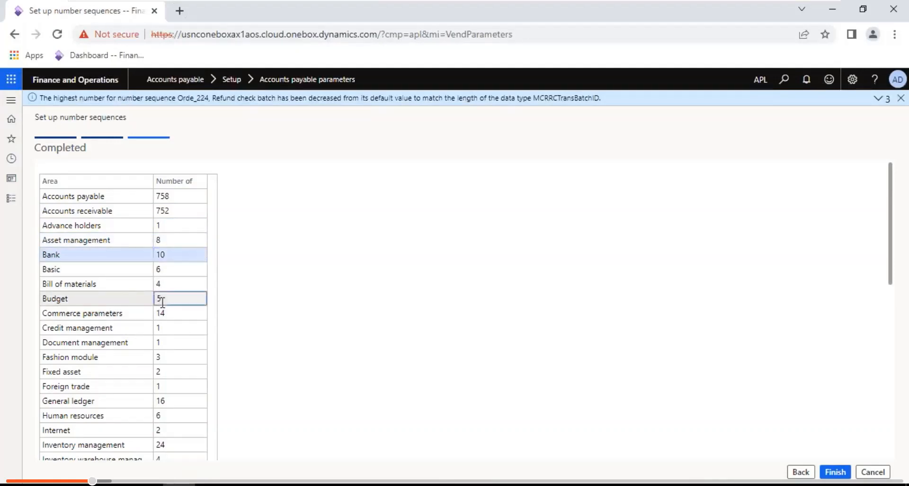
{"action": "left_click", "coordinate": [171, 286]}
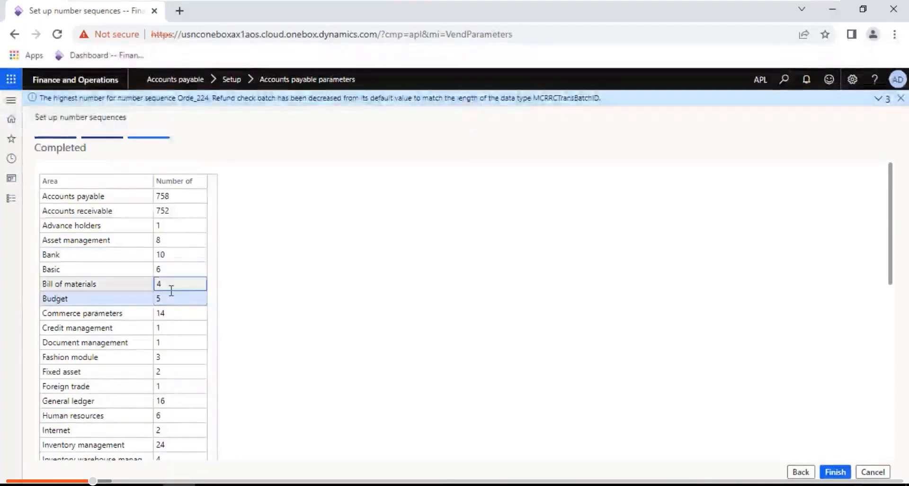
{"action": "left_click", "coordinate": [215, 398]}
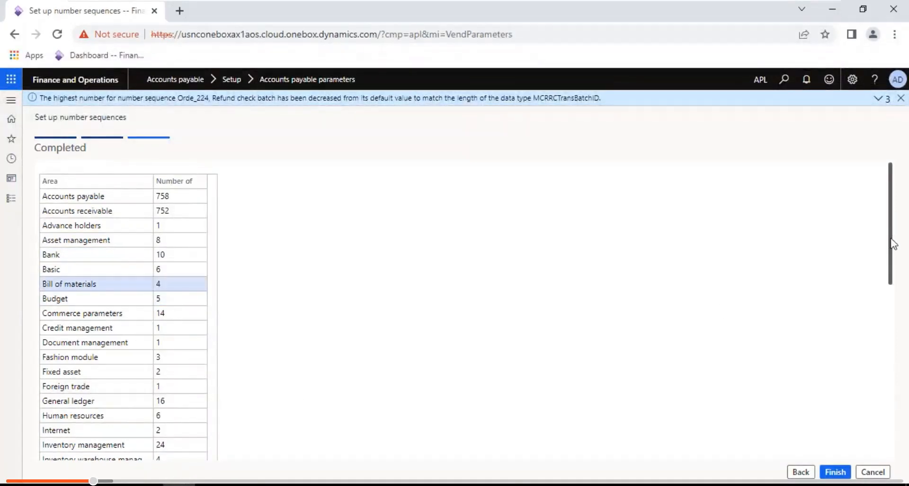
{"action": "left_click_drag", "start_coordinate": [893, 244], "coordinate": [908, 391]}
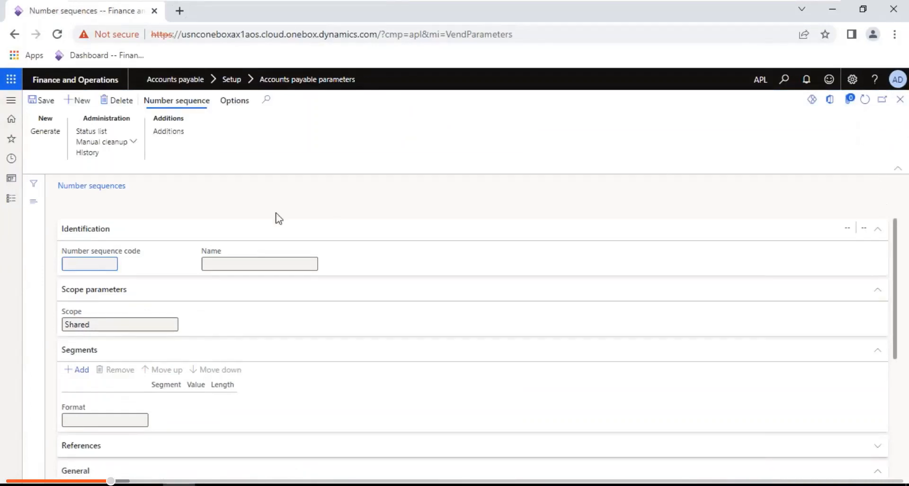
- In the Notepad notes, select the pending Number sequences item and the pending points block
{"action": "left_click", "coordinate": [795, 8]}
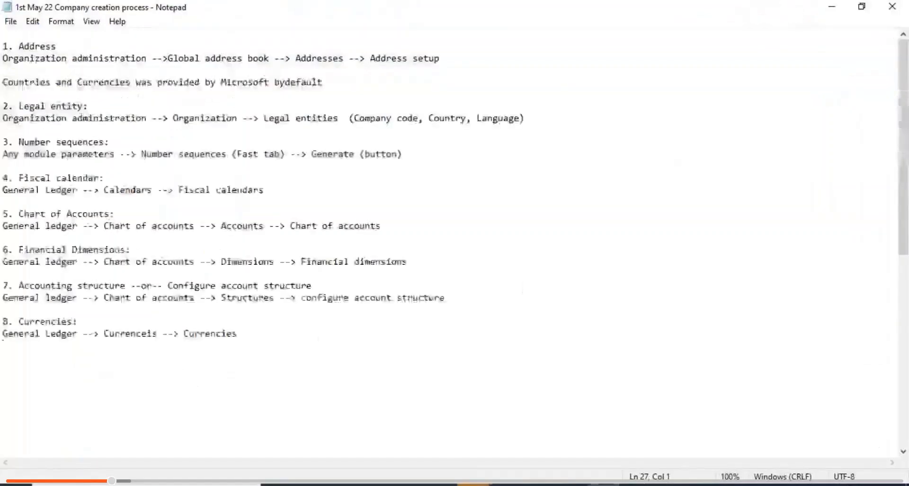
{"action": "left_click", "coordinate": [64, 369]}
{"action": "key", "text": "Down"}
{"action": "key", "text": "Down"}
{"action": "key", "text": "Down"}
{"action": "key", "text": "Down"}
{"action": "key", "text": "Down"}
{"action": "key", "text": "Down"}
{"action": "key", "text": "Down"}
{"action": "key", "text": "Down"}
{"action": "key", "text": "Down"}
{"action": "key", "text": "Down"}
{"action": "key", "text": "Down"}
{"action": "key", "text": "Down"}
{"action": "key", "text": "Down"}
{"action": "key", "text": "Down"}
{"action": "key", "text": "Down"}
{"action": "key", "text": "Down"}
{"action": "key", "text": "Down"}
{"action": "key", "text": "Down"}
{"action": "key", "text": "Down"}
{"action": "key", "text": "Down"}
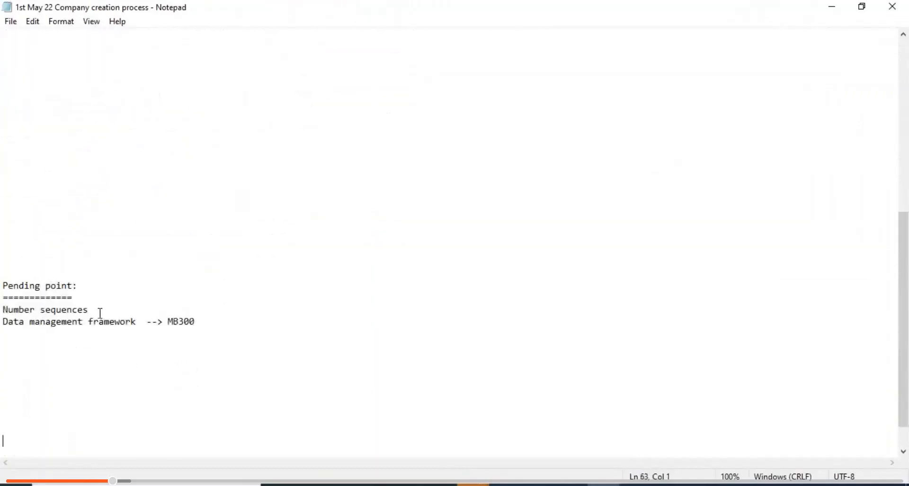
{"action": "left_click_drag", "start_coordinate": [97, 310], "coordinate": [7, 305]}
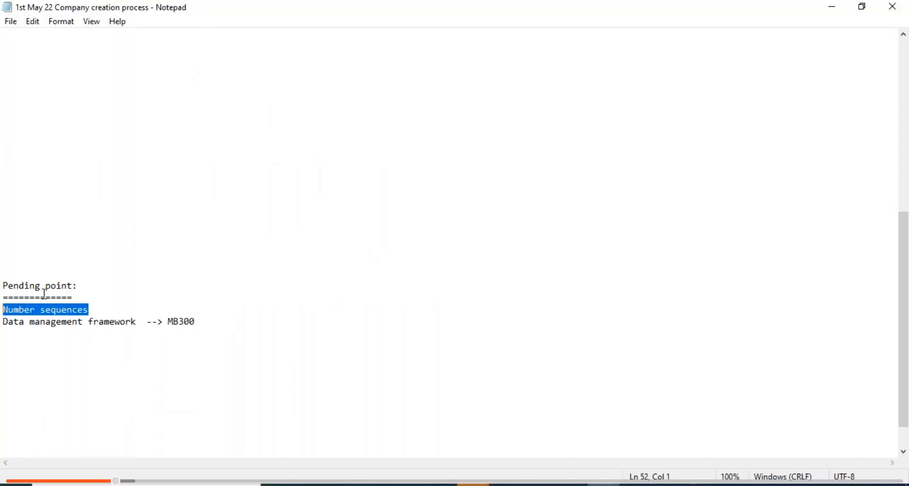
{"action": "left_click_drag", "start_coordinate": [90, 309], "coordinate": [5, 286]}
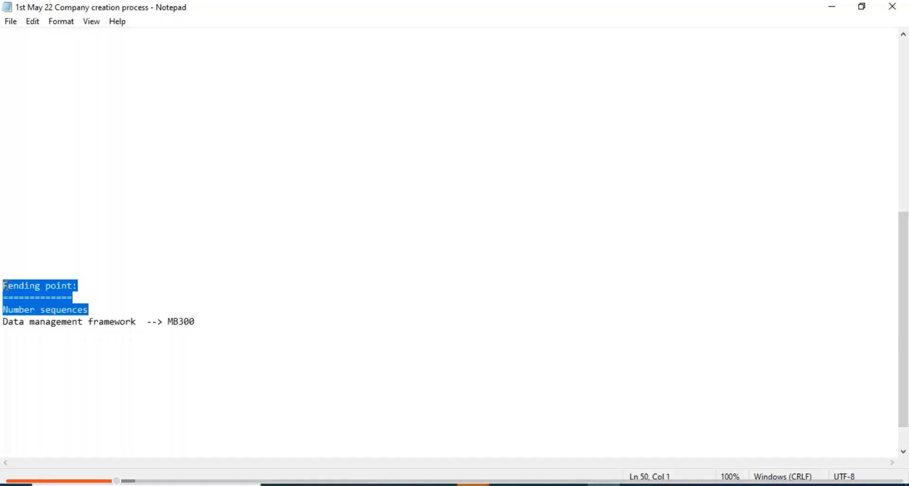
- Review the Fiscal calendar, Chart of Accounts, Financial Dimensions, Accounting structure and Currencies steps
{"action": "key", "text": "Up"}
{"action": "key", "text": "Up"}
{"action": "key", "text": "Up"}
{"action": "key", "text": "Up"}
{"action": "key", "text": "Up"}
{"action": "key", "text": "Up"}
{"action": "key", "text": "Up"}
{"action": "key", "text": "Up"}
{"action": "key", "text": "Up"}
{"action": "key", "text": "Up"}
{"action": "key", "text": "Up"}
{"action": "key", "text": "Up"}
{"action": "key", "text": "Up"}
{"action": "key", "text": "Up"}
{"action": "key", "text": "Up"}
{"action": "key", "text": "Up"}
{"action": "key", "text": "Up"}
{"action": "key", "text": "Up"}
{"action": "key", "text": "Up"}
{"action": "key", "text": "Up"}
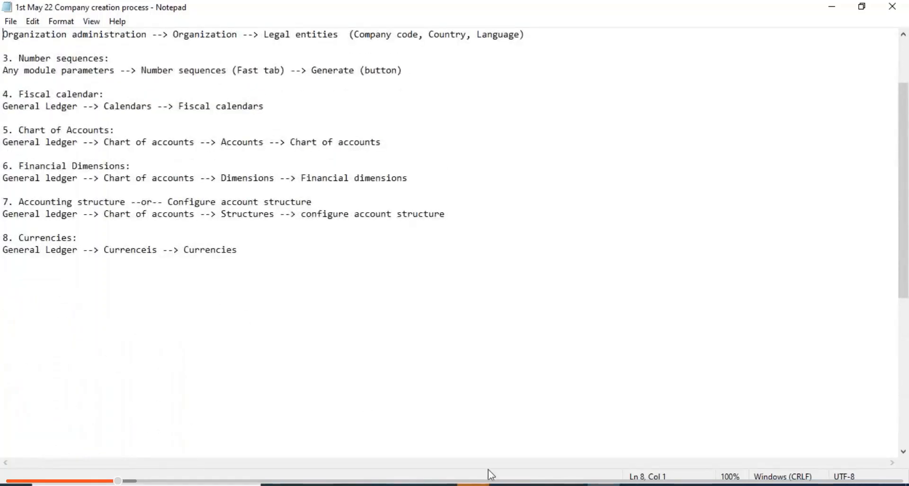
{"action": "left_click_drag", "start_coordinate": [270, 108], "coordinate": [6, 92]}
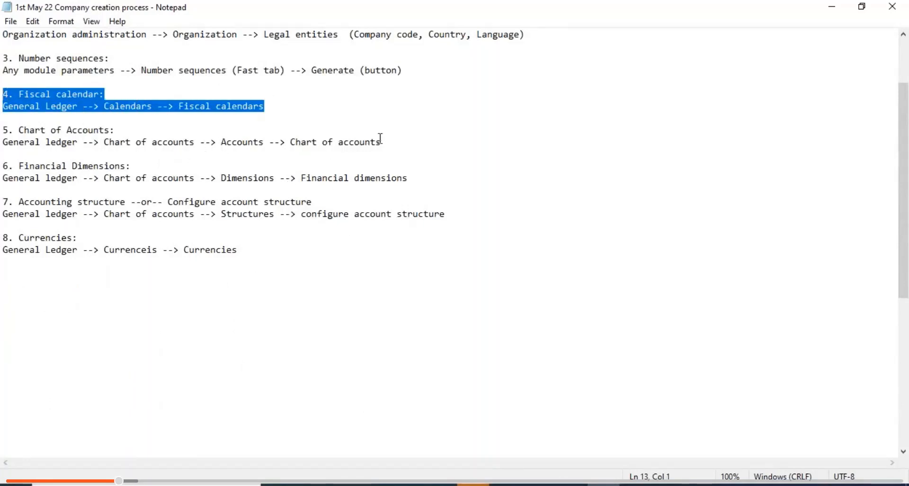
{"action": "left_click_drag", "start_coordinate": [382, 141], "coordinate": [2, 131]}
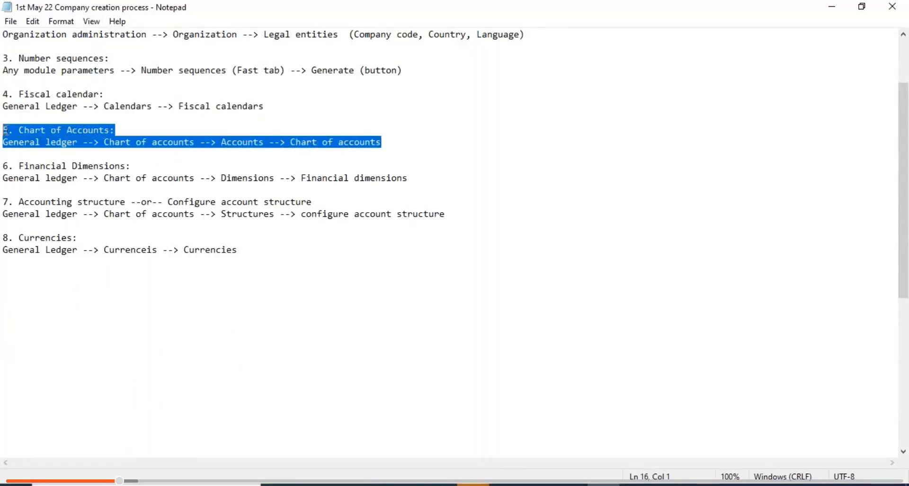
{"action": "left_click_drag", "start_coordinate": [410, 179], "coordinate": [6, 155]}
{"action": "left_click_drag", "start_coordinate": [448, 214], "coordinate": [7, 199]}
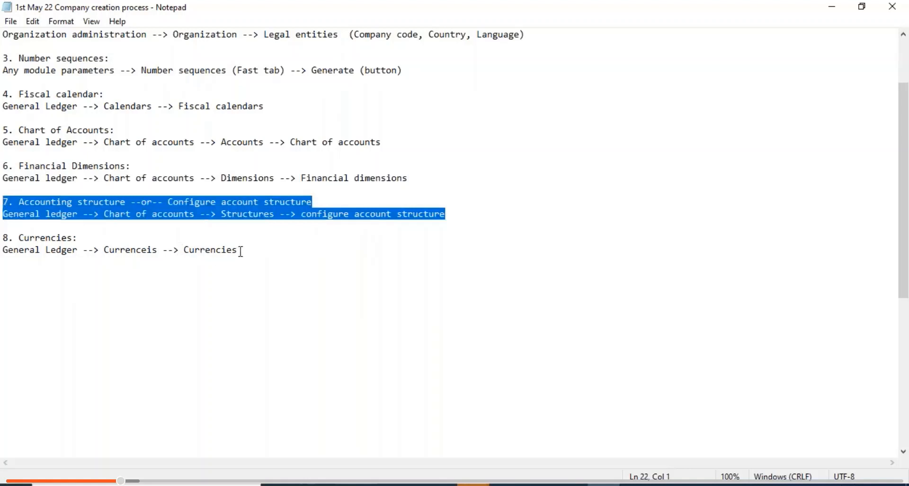
{"action": "left_click_drag", "start_coordinate": [240, 250], "coordinate": [5, 228]}
{"action": "left_click", "coordinate": [134, 166]}
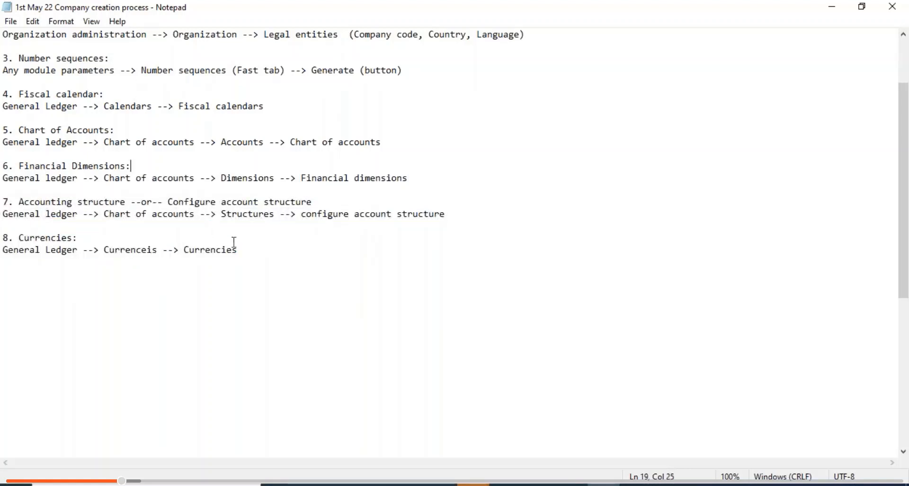
- Add '9. Currency exchange rate' on a new line below the Currencies step
{"action": "left_click", "coordinate": [256, 254]}
{"action": "key", "text": "Return"}
{"action": "key", "text": "Return"}
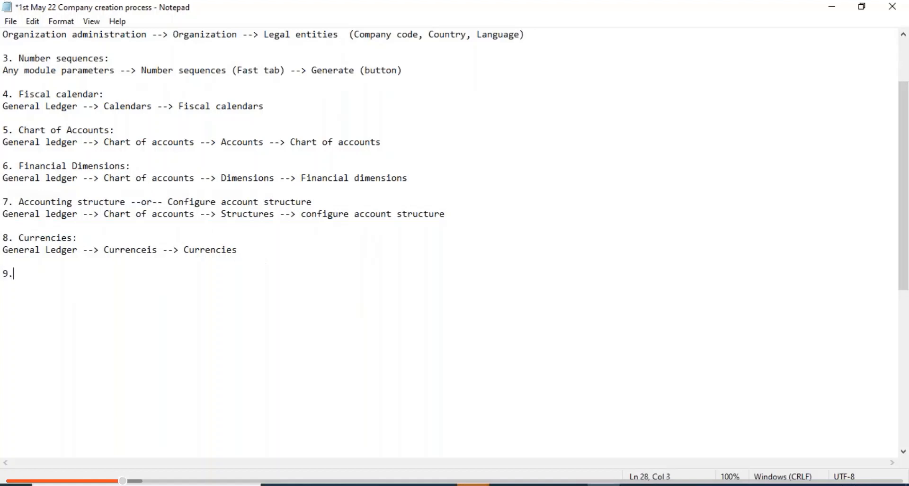
{"action": "type", "text": "9. Ex"}
{"action": "key", "text": "BackSpace"}
{"action": "key", "text": "BackSpace"}
{"action": "type", "text": "Currency exchan"}
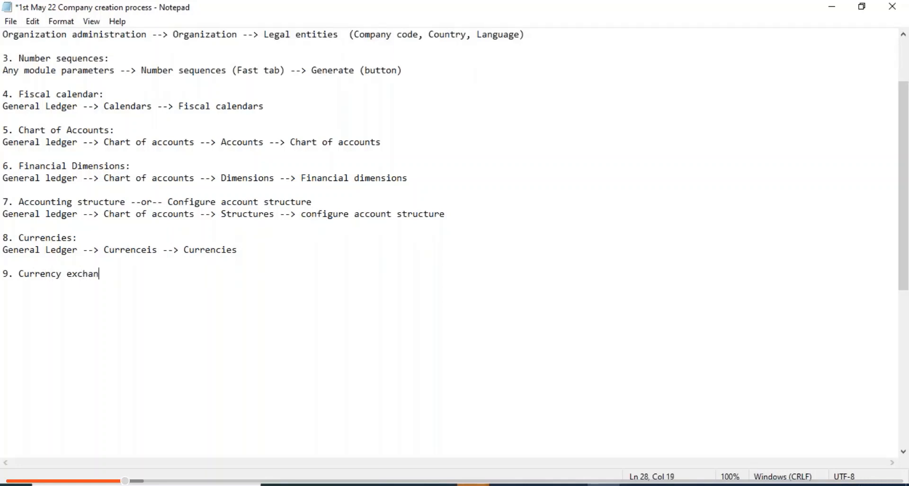
{"action": "type", "text": "ge rate"}
{"action": "left_click", "coordinate": [507, 484]}
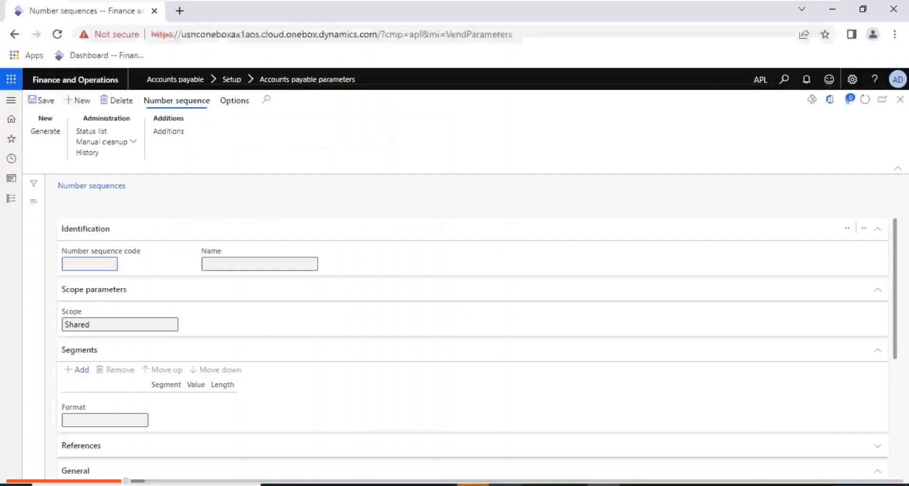
- Close Number sequences, confirm generated payables codes (Vendor account Acco_18336), then close Accounts payable parameters
{"action": "left_click", "coordinate": [900, 99]}
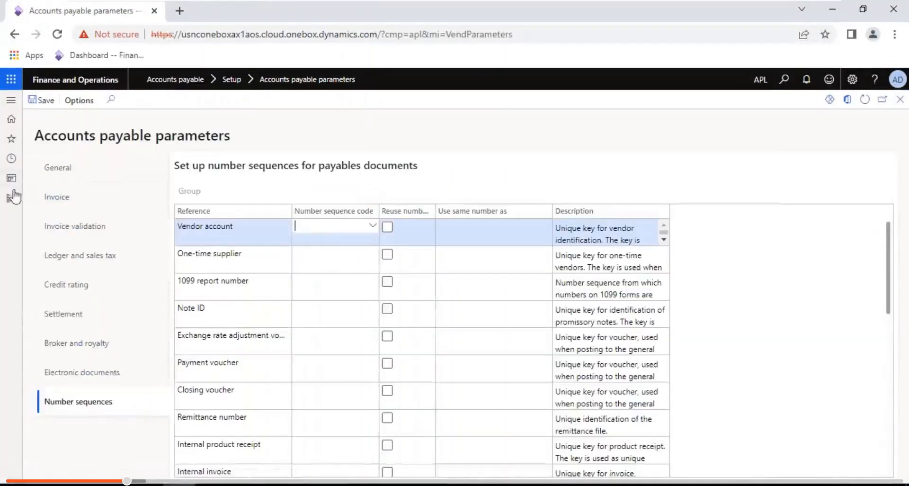
{"action": "left_click", "coordinate": [9, 203]}
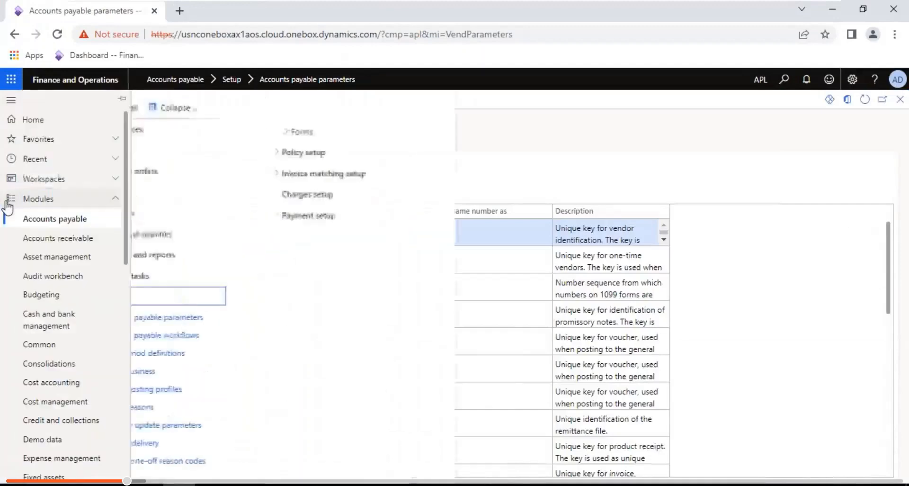
{"action": "left_click", "coordinate": [203, 316]}
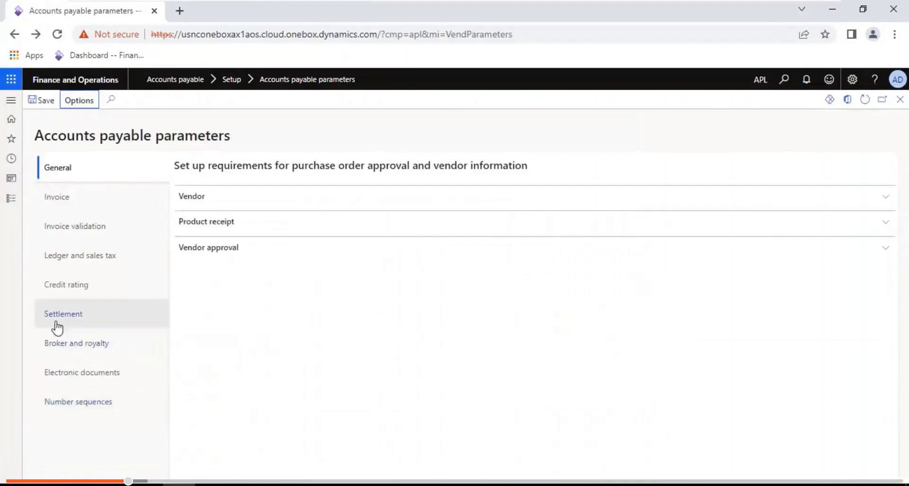
{"action": "left_click", "coordinate": [90, 404]}
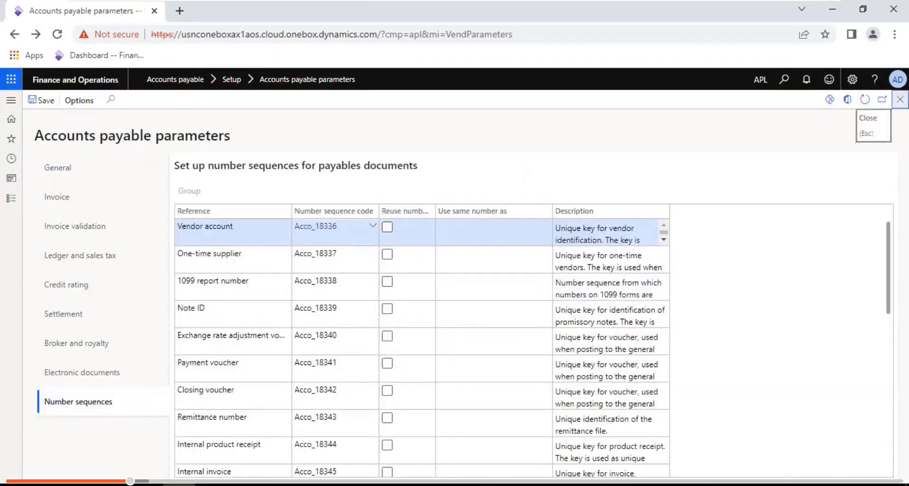
{"action": "left_click", "coordinate": [900, 99]}
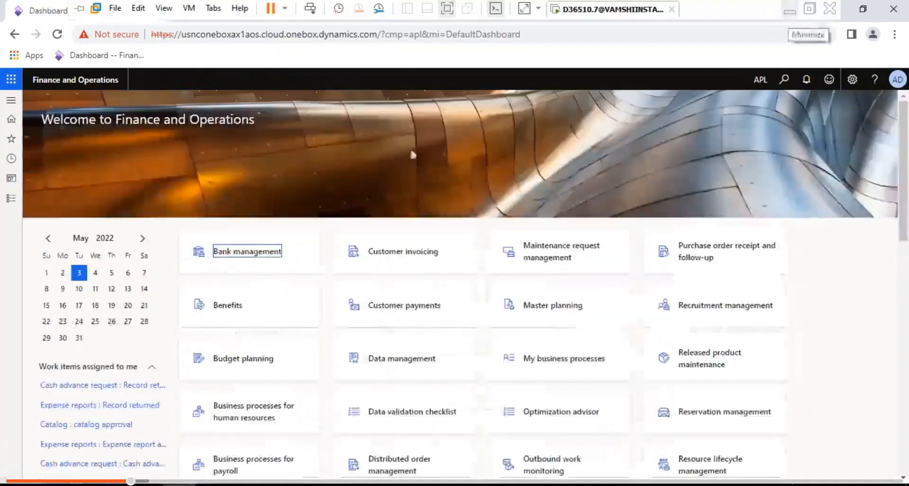
- Review setup steps 4 through 8 in the Notepad notes and go to the end of item 9
{"action": "left_click", "coordinate": [790, 15]}
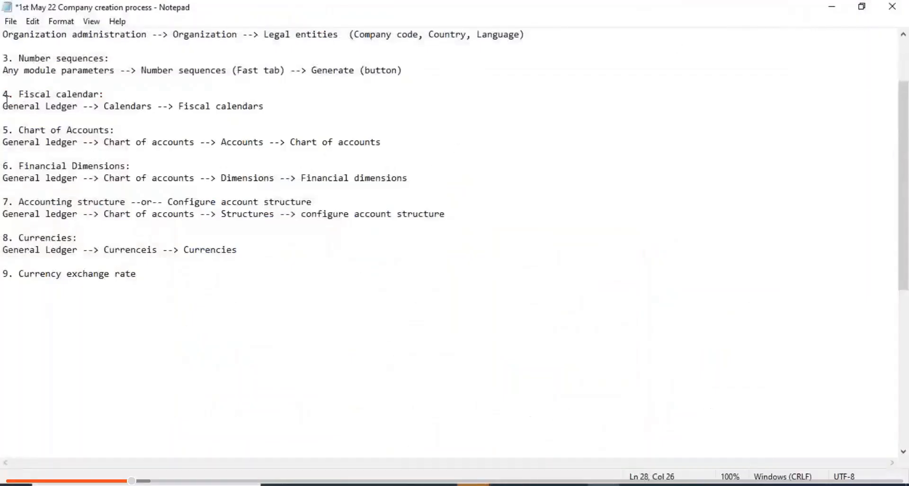
{"action": "left_click_drag", "start_coordinate": [6, 97], "coordinate": [163, 250]}
{"action": "left_click", "coordinate": [147, 269]}
- Open Currency exchange rates from the General ledger Currencies group in Finance and Operations
{"action": "left_click", "coordinate": [514, 485]}
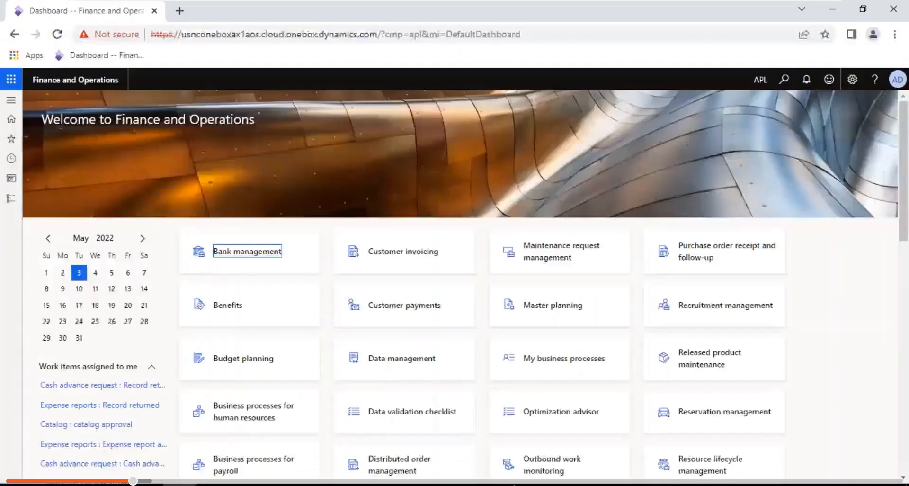
{"action": "left_click", "coordinate": [11, 198]}
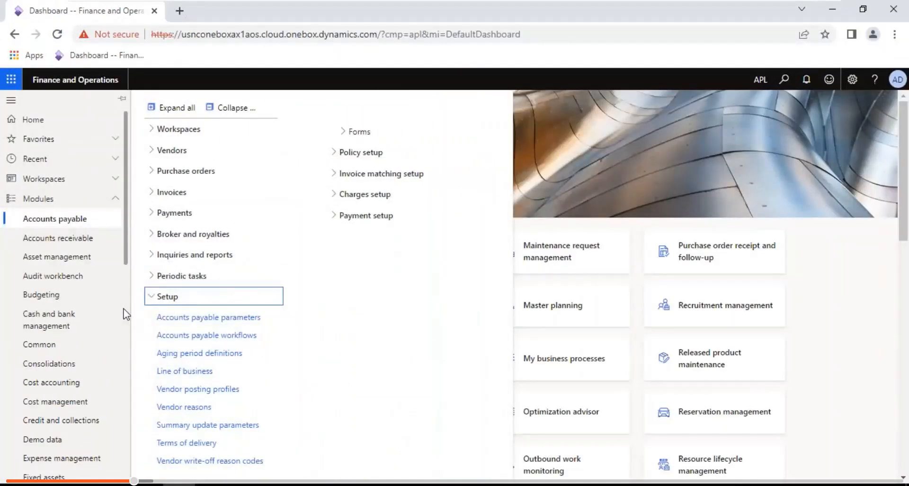
{"action": "scroll", "coordinate": [81, 278], "scroll_direction": "down", "scroll_amount": 5}
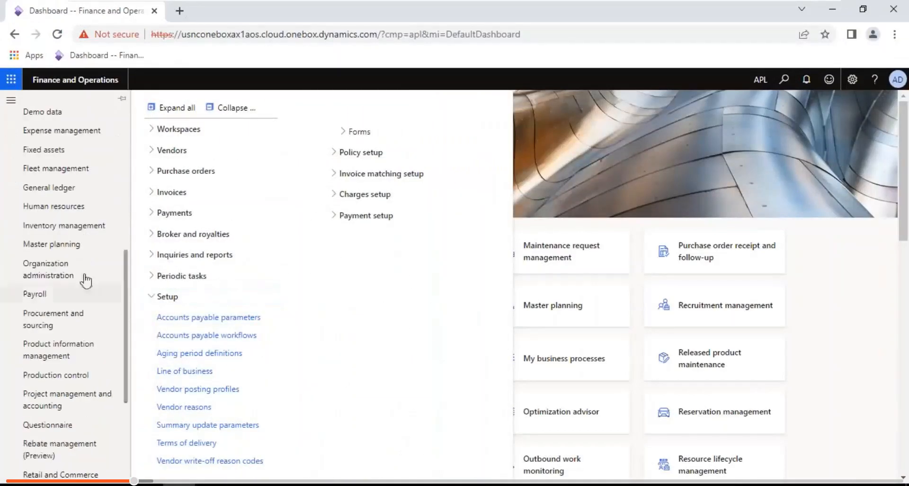
{"action": "left_click", "coordinate": [34, 189]}
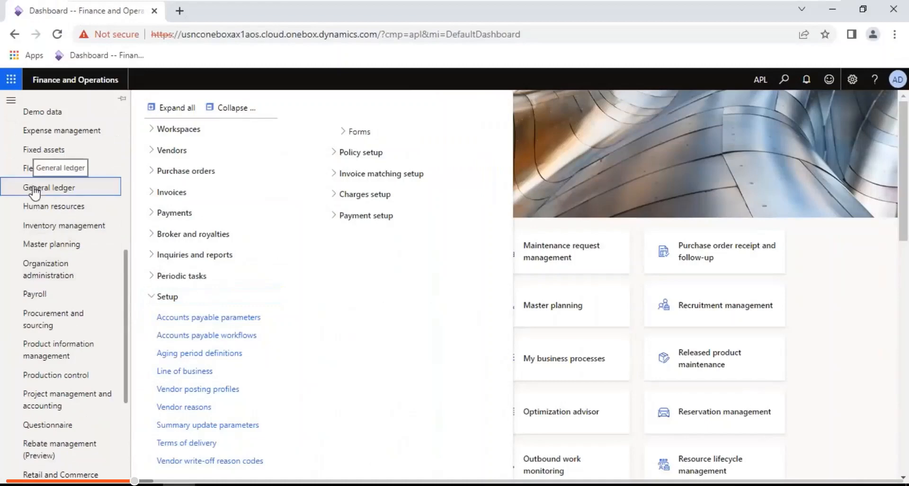
{"action": "left_click", "coordinate": [229, 111]}
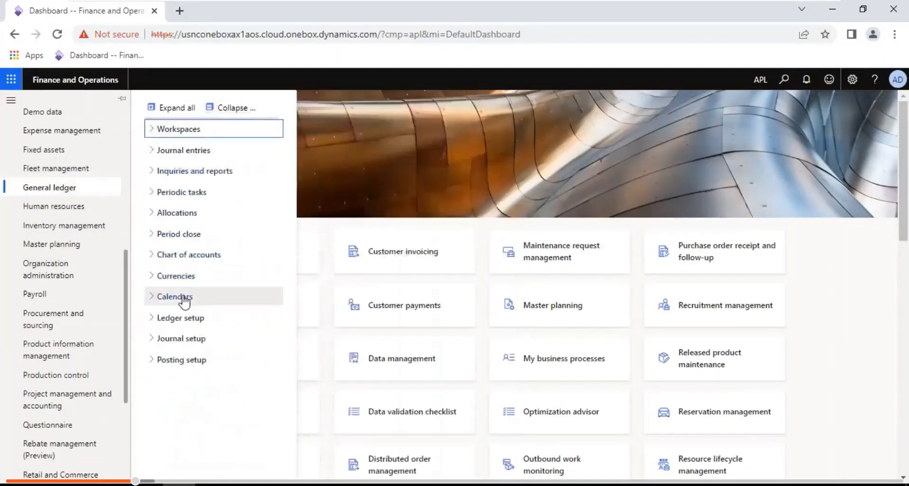
{"action": "left_click", "coordinate": [176, 276]}
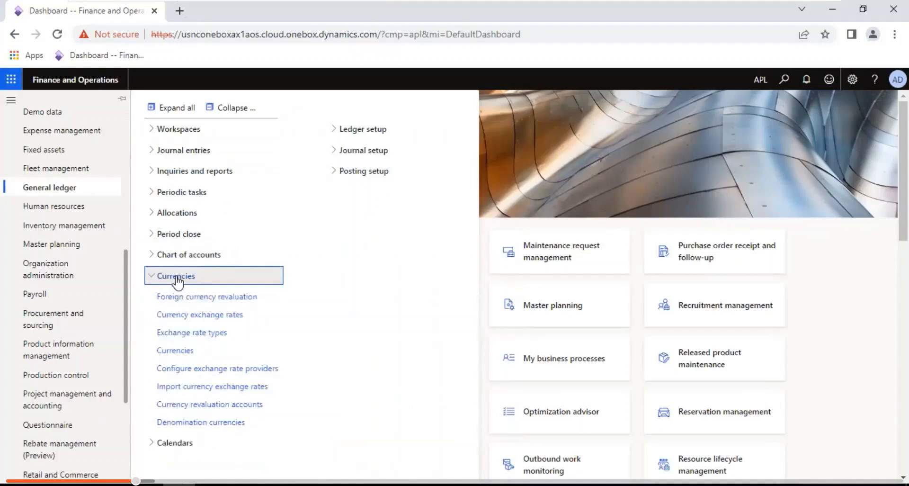
{"action": "left_click", "coordinate": [208, 314]}
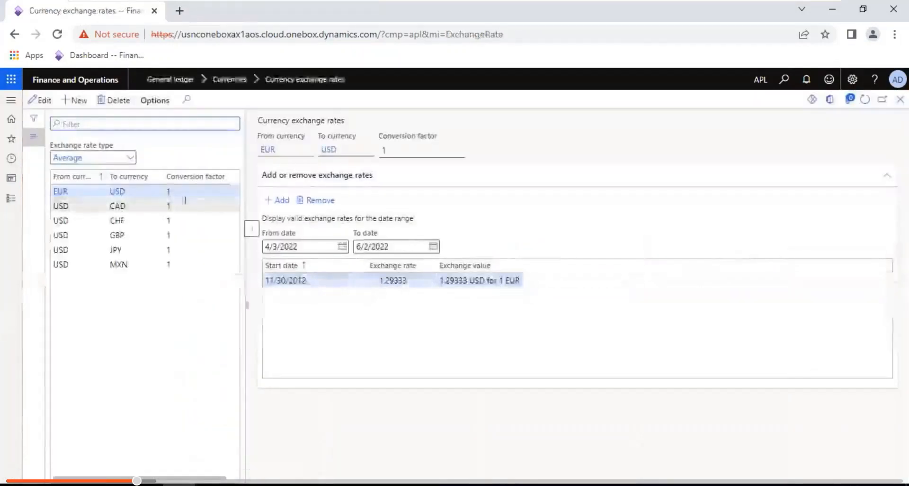
- Show the Default exchange rate type's rates, including EUR to BRL at 253.21 per 100 EUR
{"action": "left_click", "coordinate": [129, 158]}
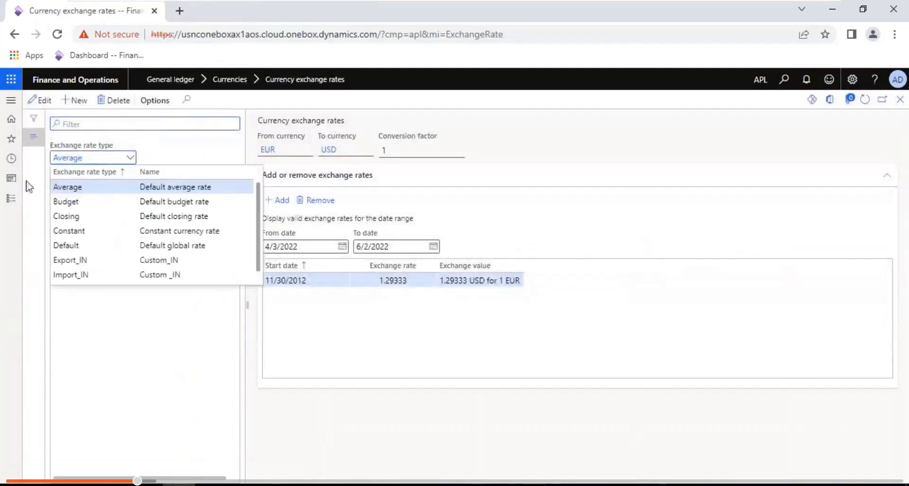
{"action": "left_click", "coordinate": [14, 198]}
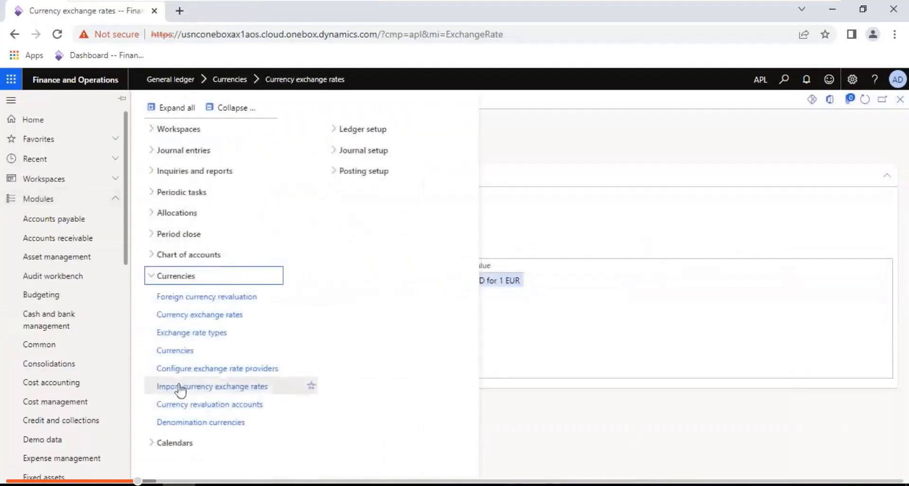
{"action": "left_click", "coordinate": [202, 333]}
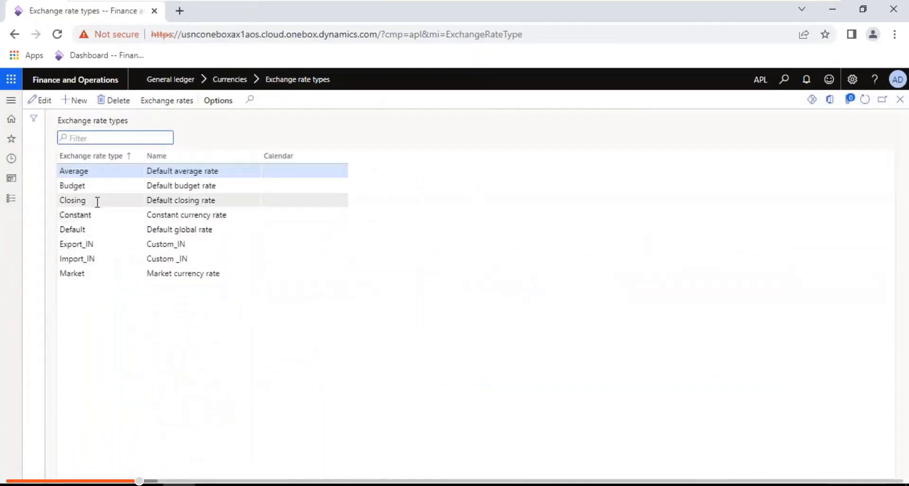
{"action": "left_click", "coordinate": [102, 230]}
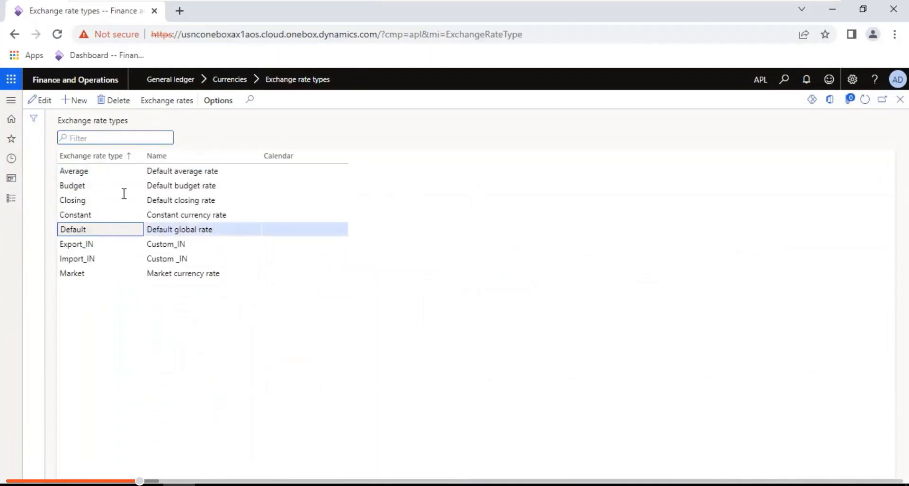
{"action": "left_click", "coordinate": [169, 101]}
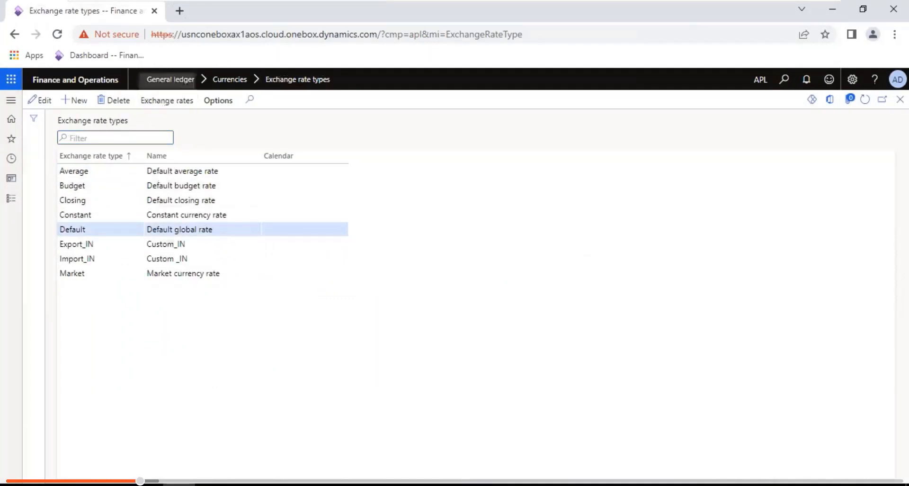
- Title item 9 'Exchange rate type', add its General Ledger path line, and save the notes
{"action": "left_click", "coordinate": [792, 7]}
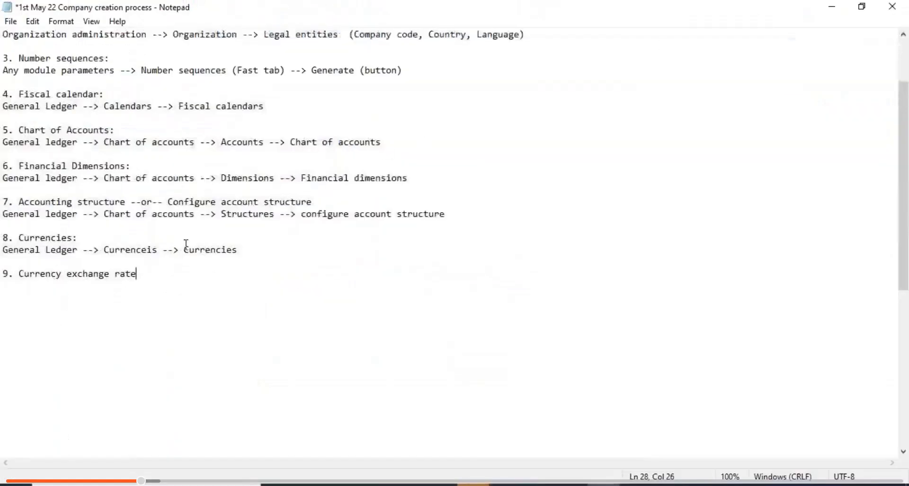
{"action": "left_click", "coordinate": [20, 274]}
{"action": "key", "text": "Return"}
{"action": "key", "text": "Return"}
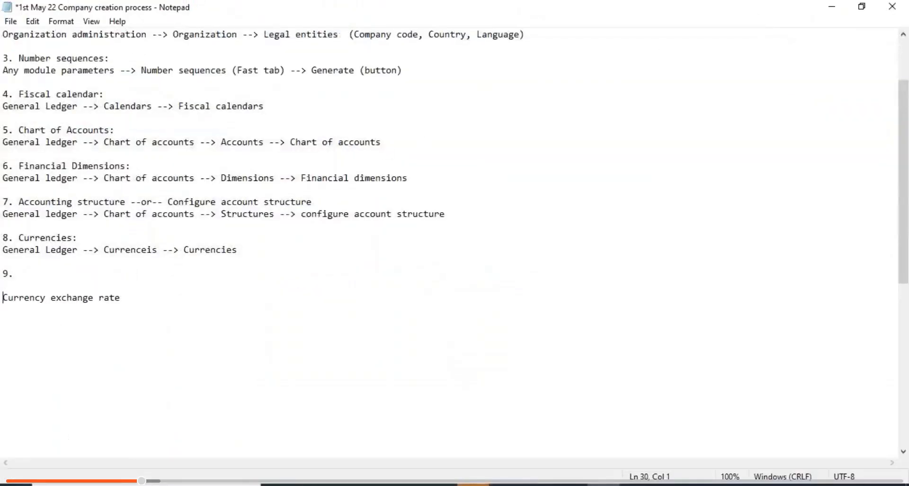
{"action": "left_click", "coordinate": [18, 274]}
{"action": "type", "text": "Exchange rate type"}
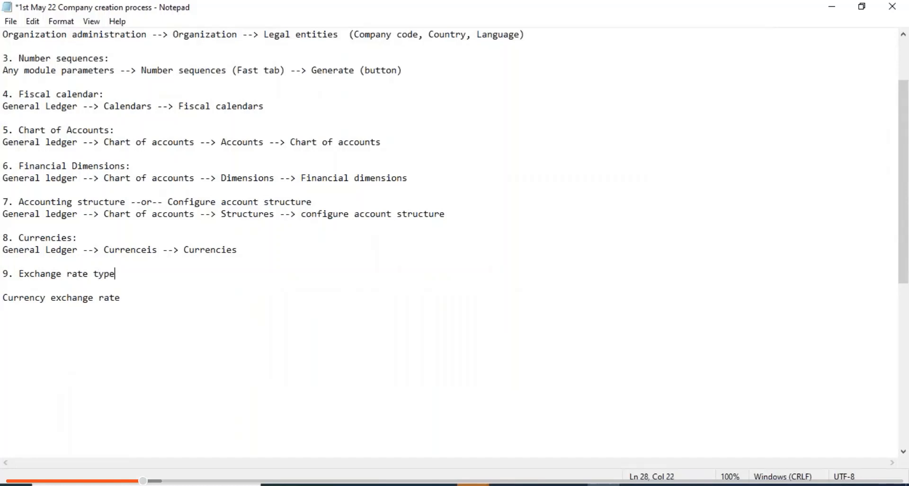
{"action": "key", "text": "Return"}
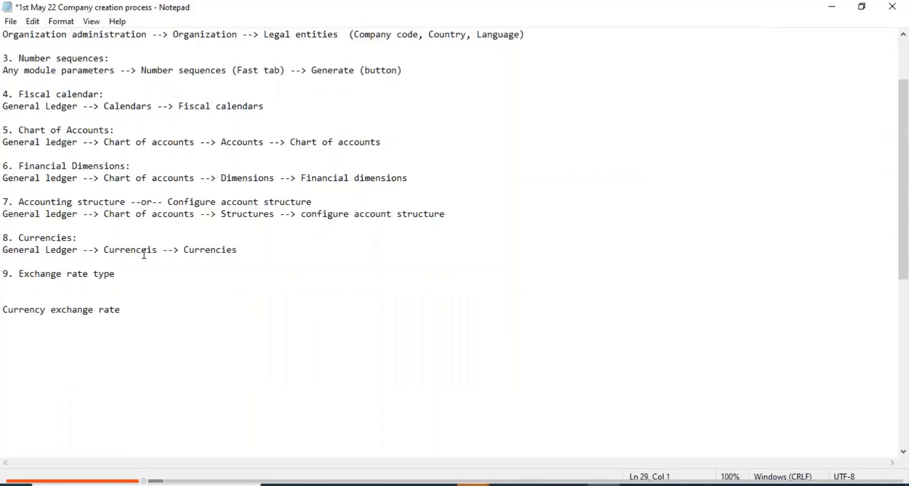
{"action": "left_click_drag", "start_coordinate": [241, 250], "coordinate": [6, 252]}
{"action": "key", "text": "ctrl+c"}
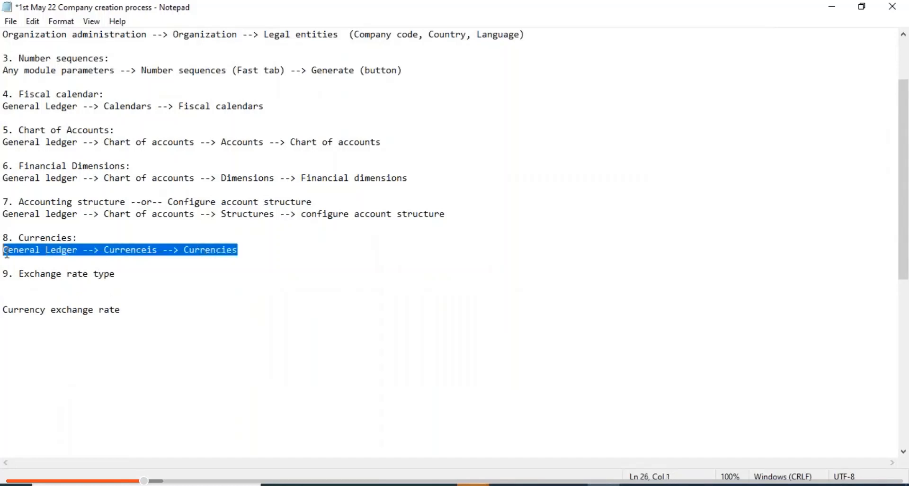
{"action": "left_click", "coordinate": [10, 286]}
{"action": "key", "text": "ctrl+v"}
{"action": "key", "text": "BackSpace"}
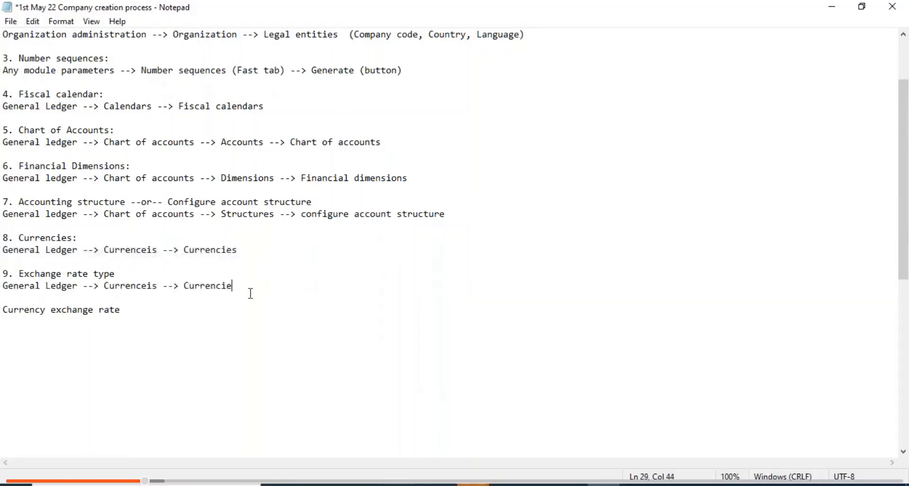
{"action": "key", "text": "BackSpace"}
{"action": "key", "text": "BackSpace"}
{"action": "key", "text": "BackSpace"}
{"action": "key", "text": "BackSpace"}
{"action": "key", "text": "BackSpace"}
{"action": "key", "text": "BackSpace"}
{"action": "key", "text": "BackSpace"}
{"action": "key", "text": "BackSpace"}
{"action": "key", "text": "BackSpace"}
{"action": "type", "text": "Exchange rate type"}
{"action": "key", "text": "ctrl+s"}
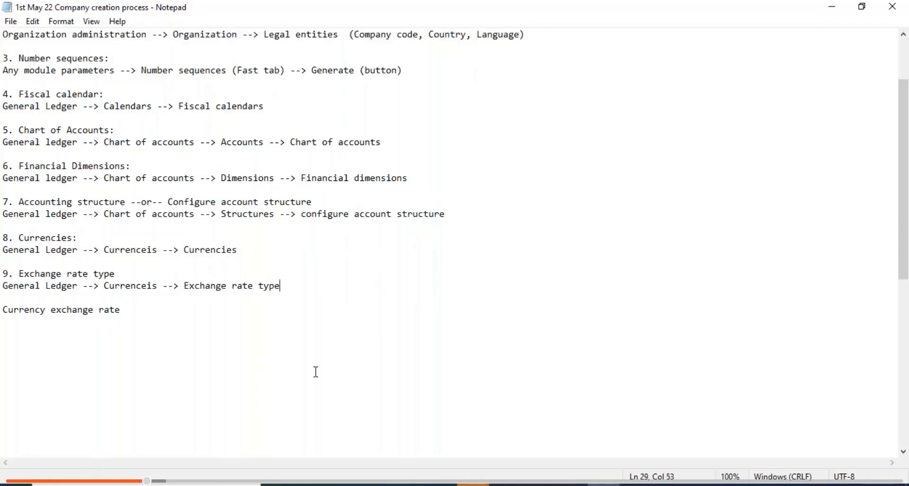
- Number 'Currency exchange rate' as item 10 with its General Ledger path, and save the notes
{"action": "left_click", "coordinate": [7, 308]}
{"action": "type", "text": "10."}
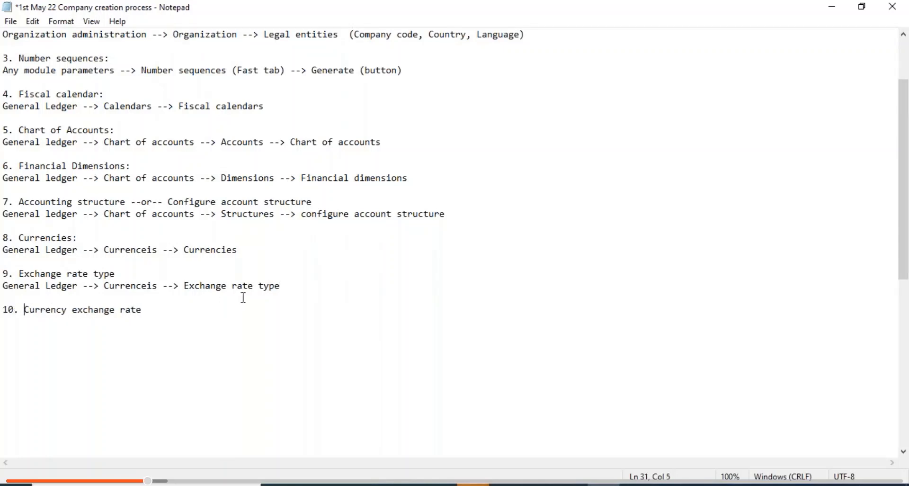
{"action": "left_click_drag", "start_coordinate": [294, 285], "coordinate": [6, 291]}
{"action": "type", "text": "General Ledger --> Currenceis --> Exchange rate type"}
{"action": "left_click_drag", "start_coordinate": [144, 310], "coordinate": [27, 313]}
{"action": "key", "text": "ctrl+c"}
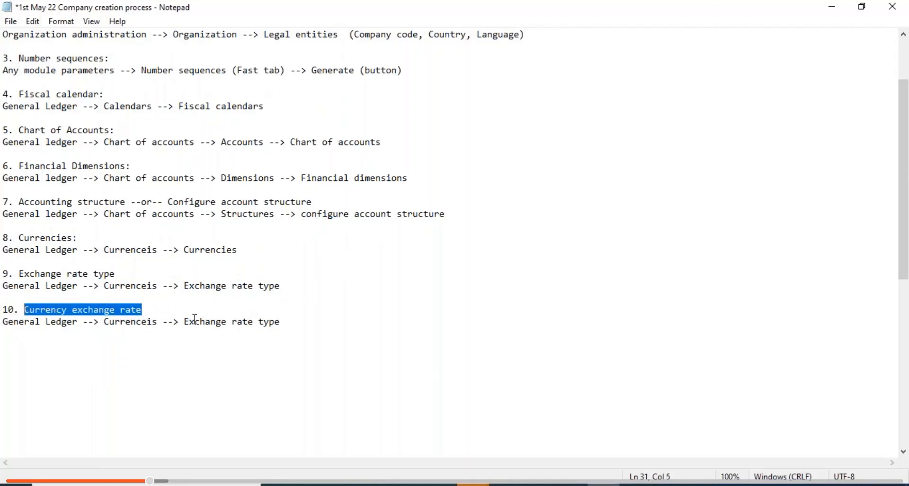
{"action": "left_click_drag", "start_coordinate": [283, 321], "coordinate": [183, 319]}
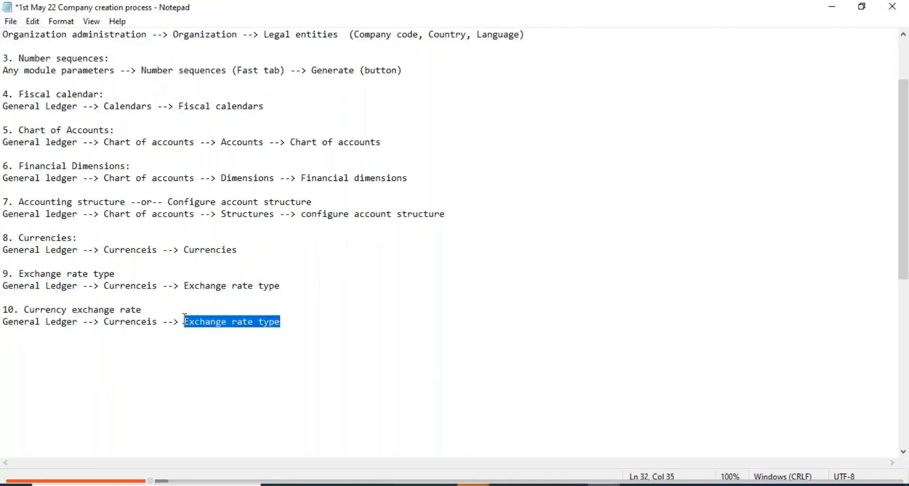
{"action": "key", "text": "ctrl+v"}
{"action": "key", "text": "ctrl+s"}
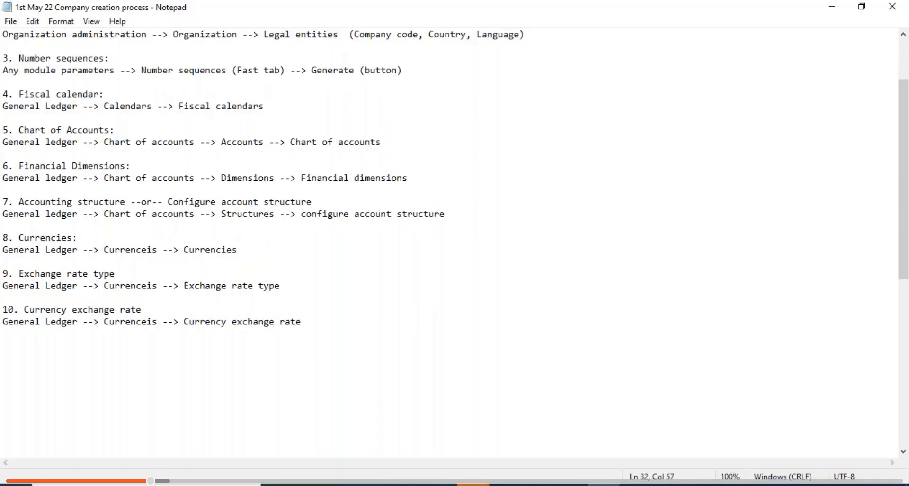
{"action": "key", "text": "alt+Tab"}
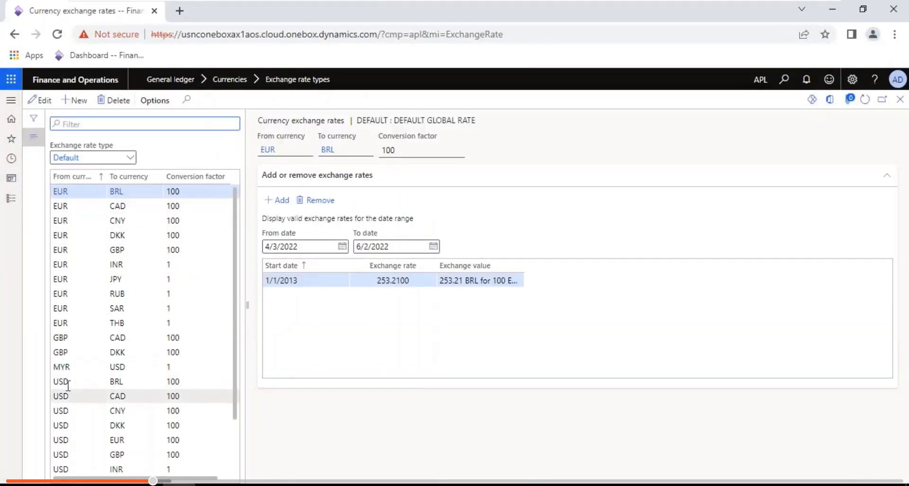
- Show USD to CAD exchange rates from a From date of 4/3/2001
{"action": "left_click", "coordinate": [78, 399]}
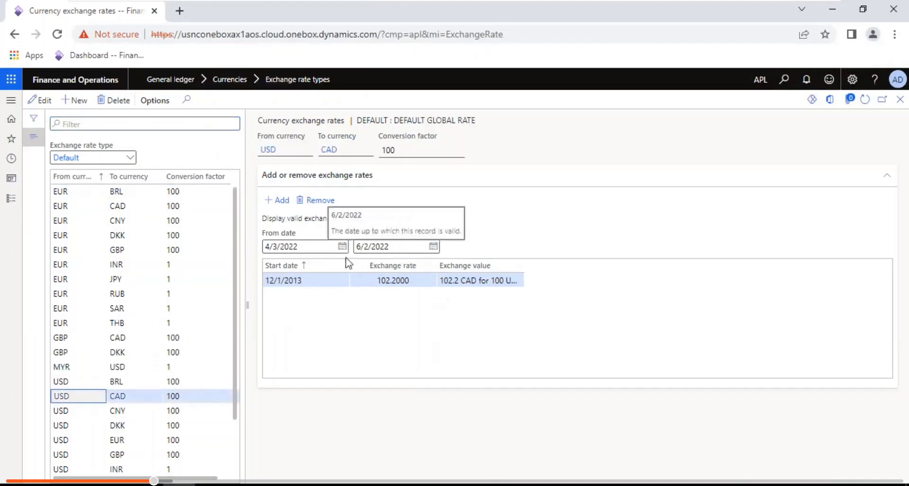
{"action": "left_click", "coordinate": [306, 247]}
{"action": "key", "text": "BackSpace"}
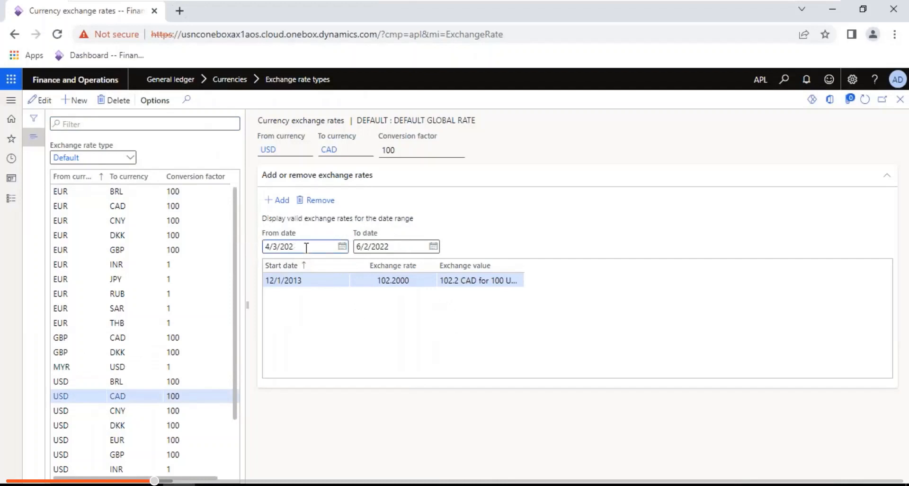
{"action": "type", "text": "01"}
{"action": "key", "text": "Return"}
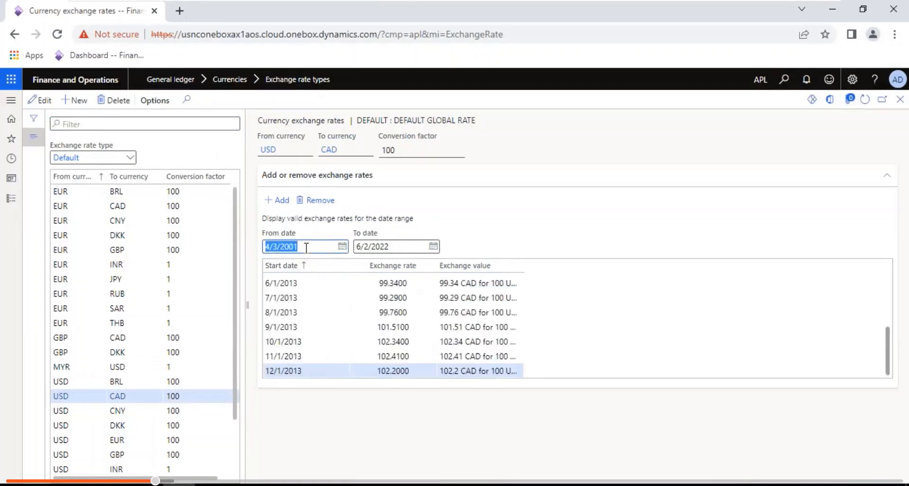
- Widen the Exchange value column and show USD to INR rates 45.6407, 51.9090 and 52.8582
{"action": "double_click", "coordinate": [521, 266]}
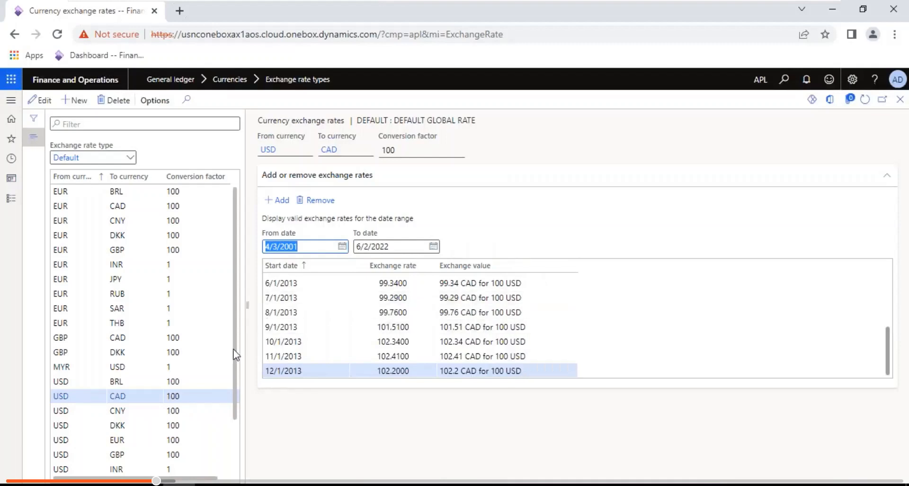
{"action": "left_click", "coordinate": [62, 469]}
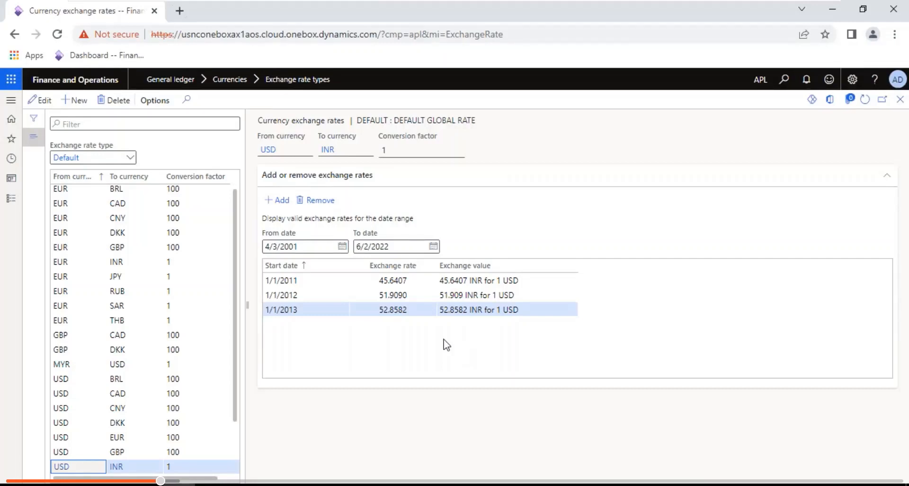
{"action": "left_click", "coordinate": [5, 203]}
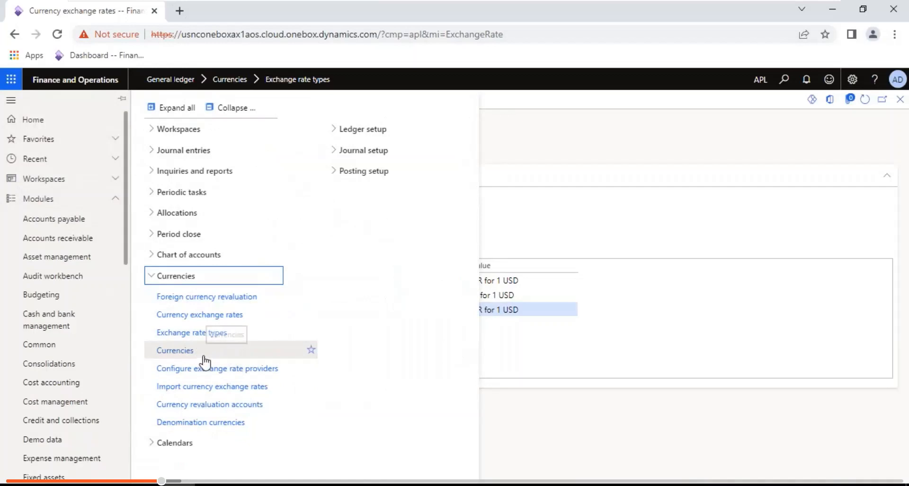
- Open Configure exchange rate providers and review the provider list twice, cancelling without adding one
{"action": "left_click", "coordinate": [224, 373]}
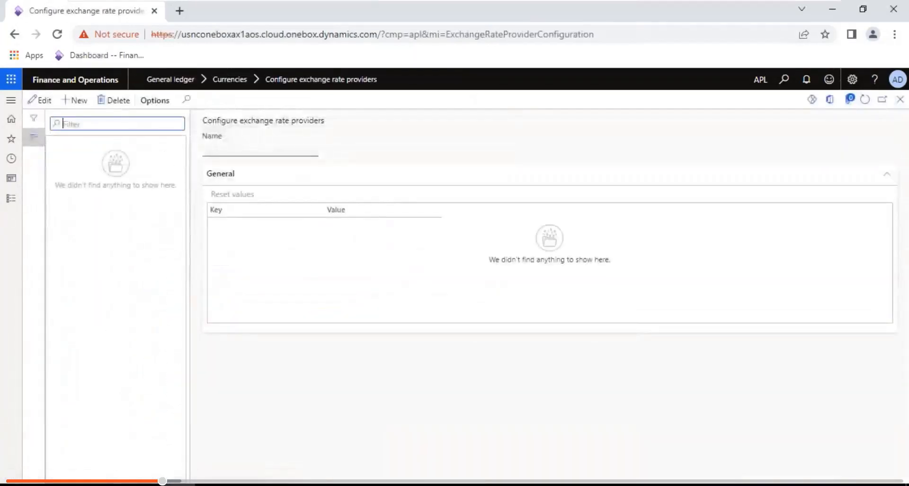
{"action": "left_click", "coordinate": [80, 101]}
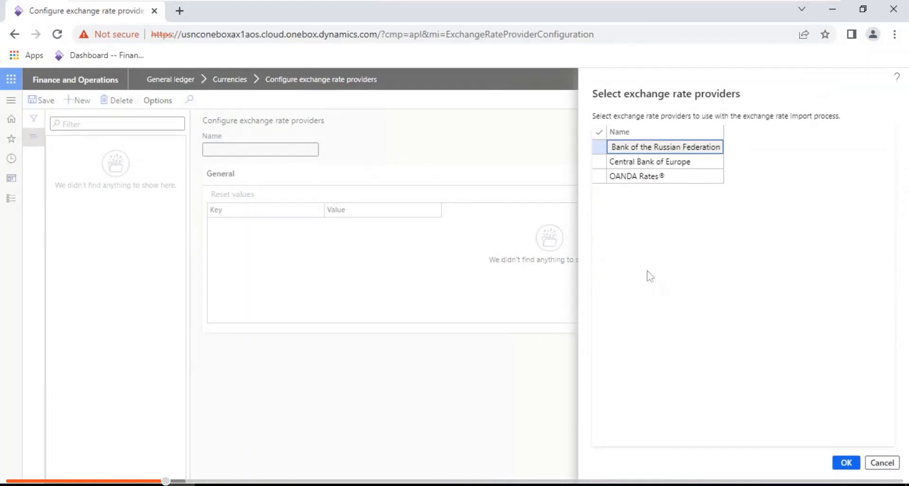
{"action": "left_click", "coordinate": [886, 461]}
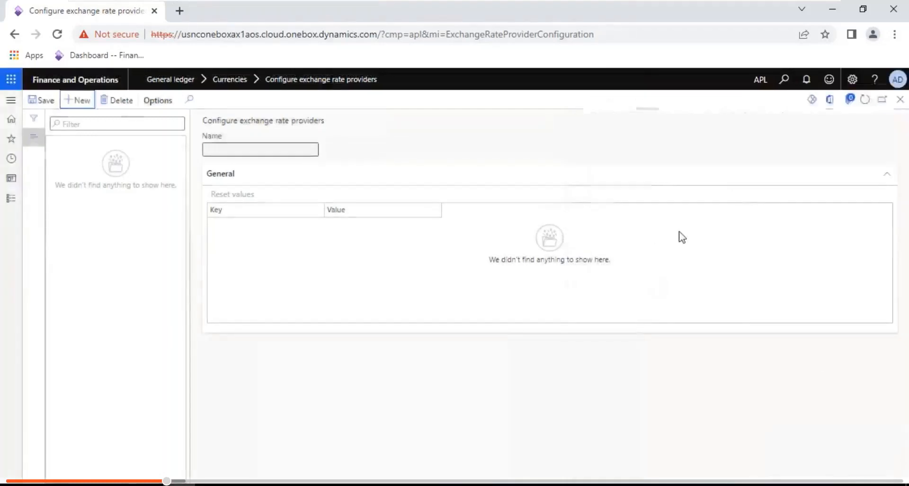
{"action": "left_click", "coordinate": [82, 100]}
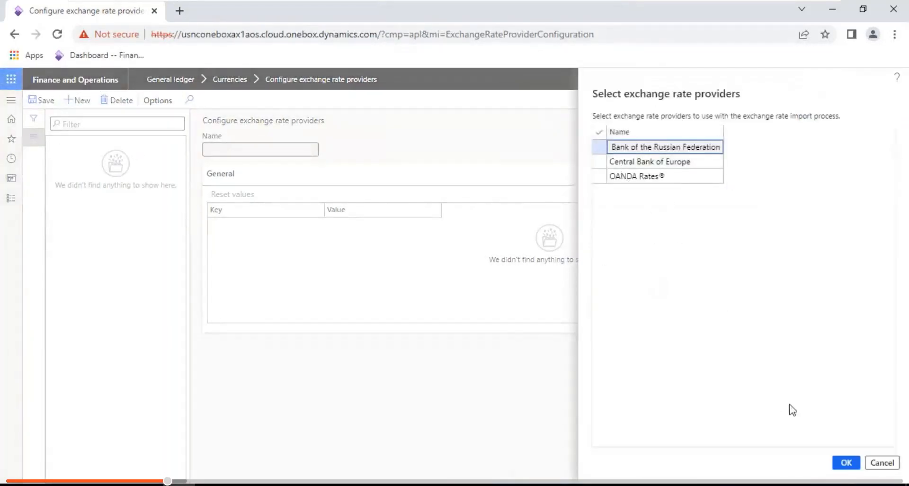
{"action": "left_click", "coordinate": [883, 463]}
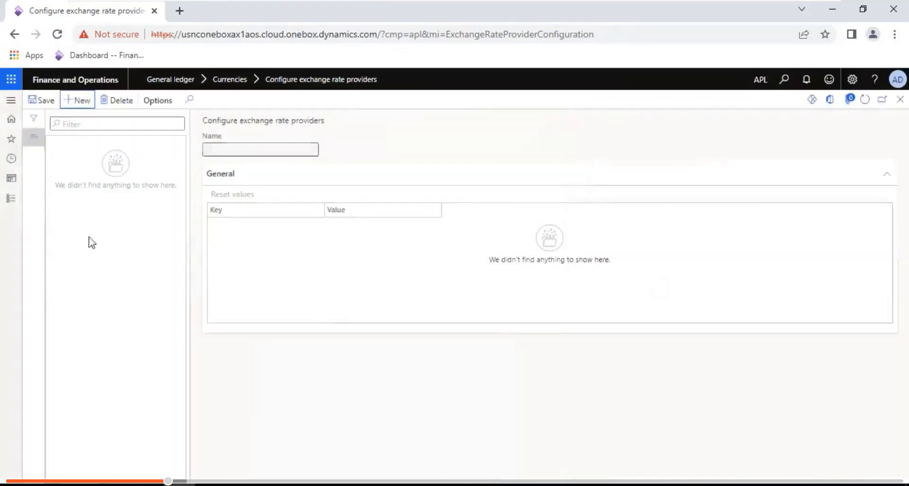
{"action": "left_click", "coordinate": [12, 198]}
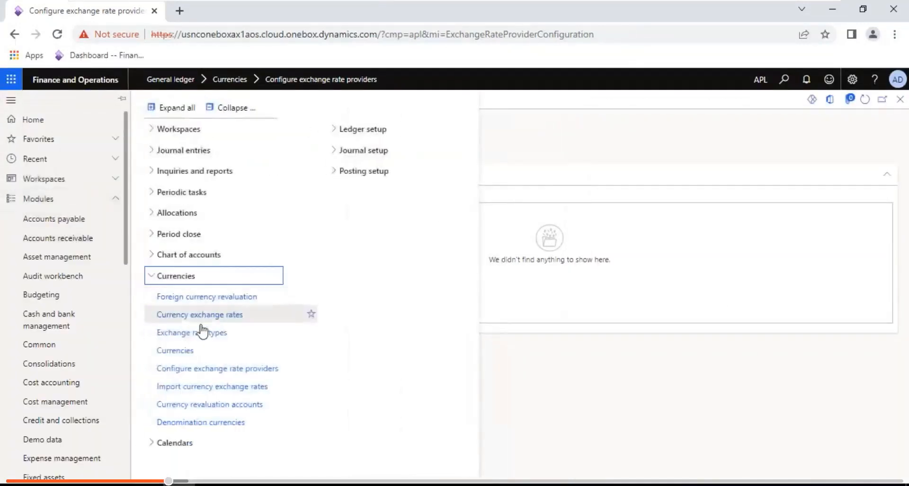
- Reopen Currency exchange rates and show USD to INR rates from 4/3/2001
{"action": "left_click", "coordinate": [170, 316]}
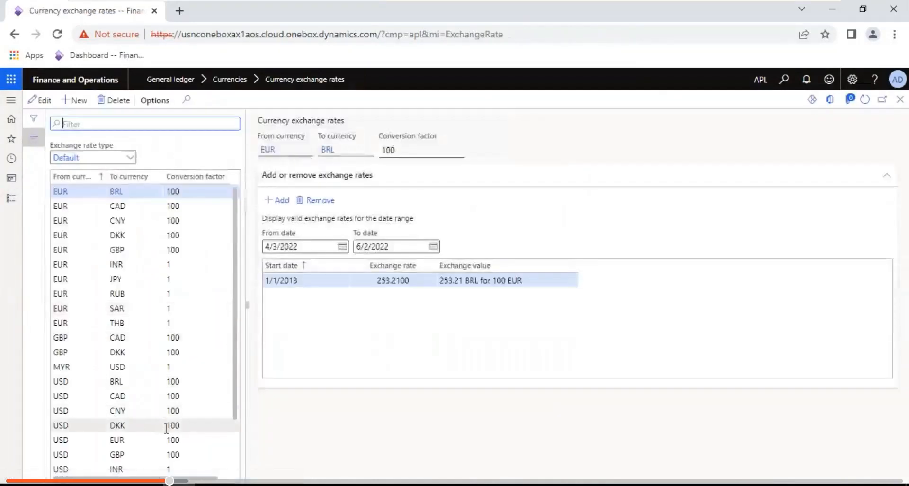
{"action": "scroll", "coordinate": [237, 452], "scroll_direction": "down", "scroll_amount": 2}
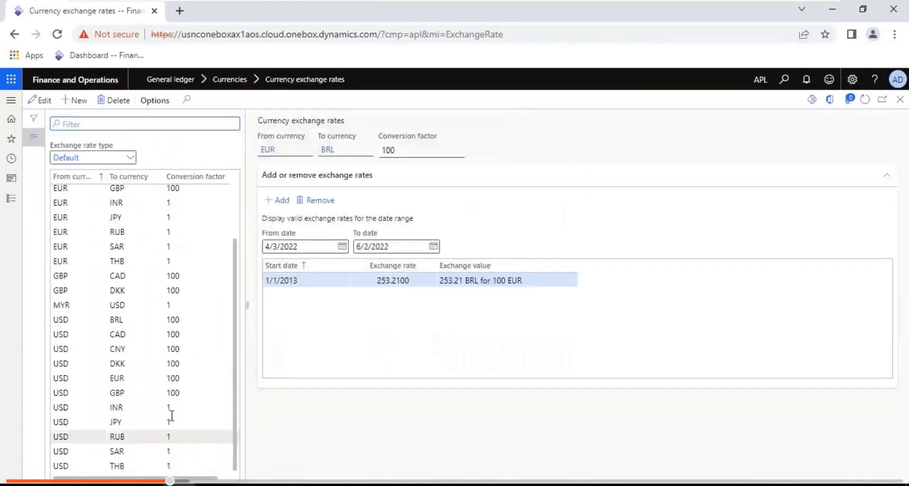
{"action": "left_click", "coordinate": [90, 407]}
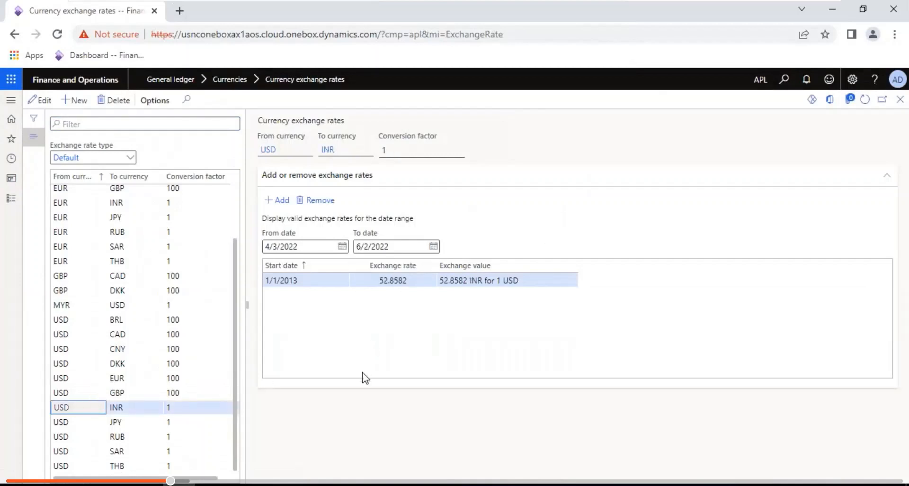
{"action": "left_click", "coordinate": [307, 242]}
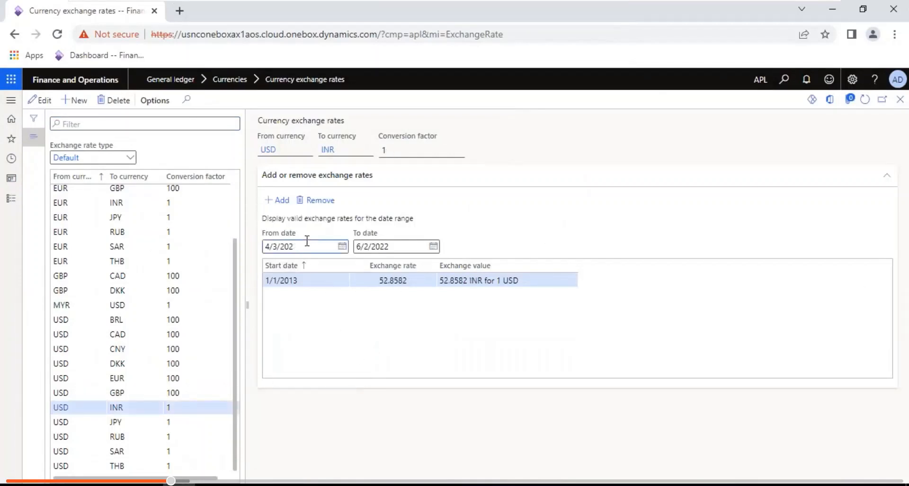
{"action": "type", "text": "01"}
{"action": "key", "text": "Return"}
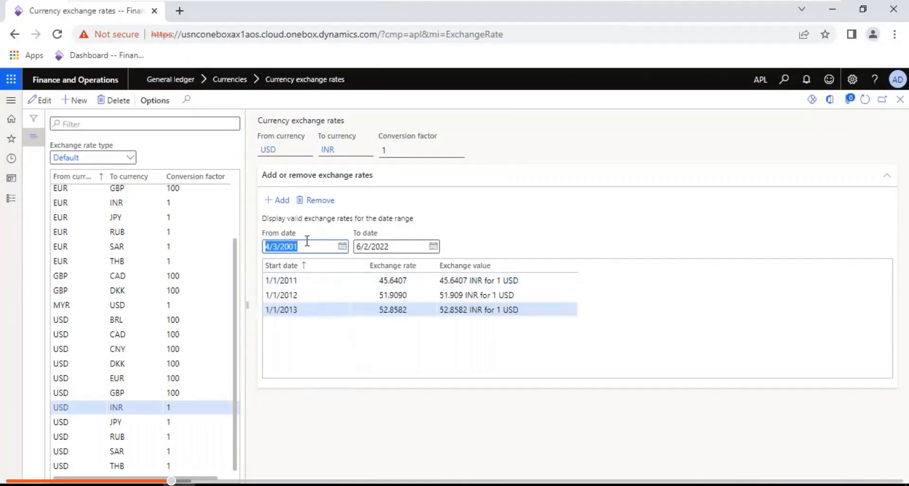
- Add a USD to INR rate of 75.4 starting today, then close the page and return to Notepad
{"action": "left_click", "coordinate": [282, 201]}
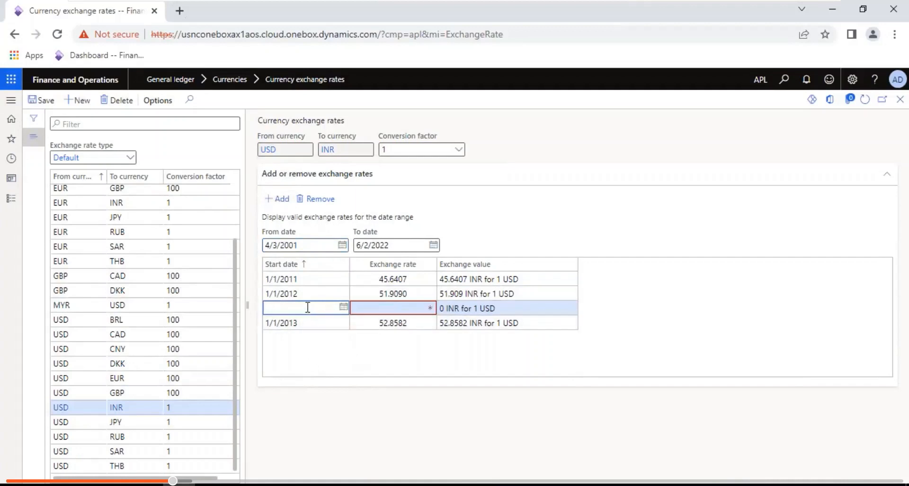
{"action": "type", "text": "t"}
{"action": "key", "text": "Tab"}
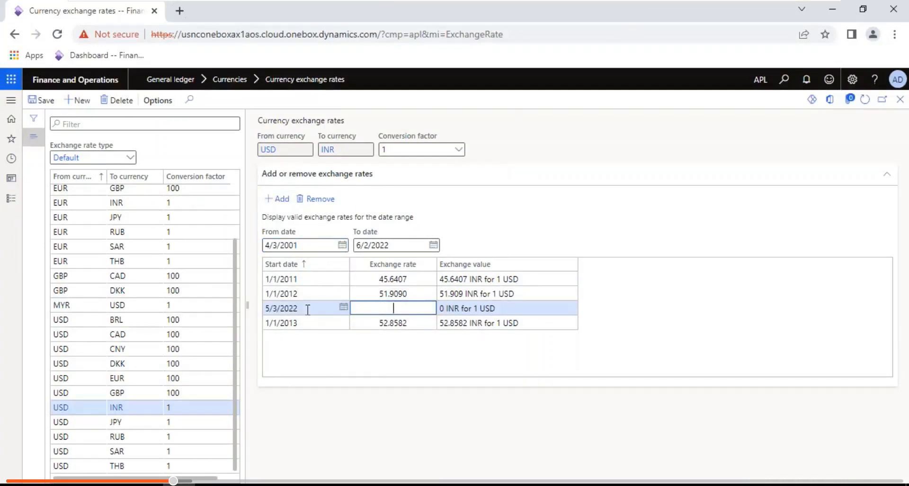
{"action": "type", "text": "75.4"}
{"action": "key", "text": "Tab"}
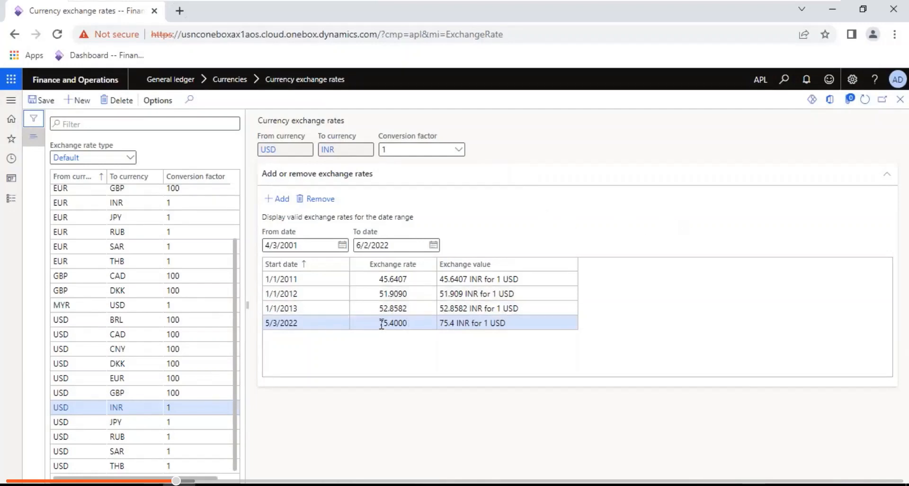
{"action": "left_click", "coordinate": [902, 101]}
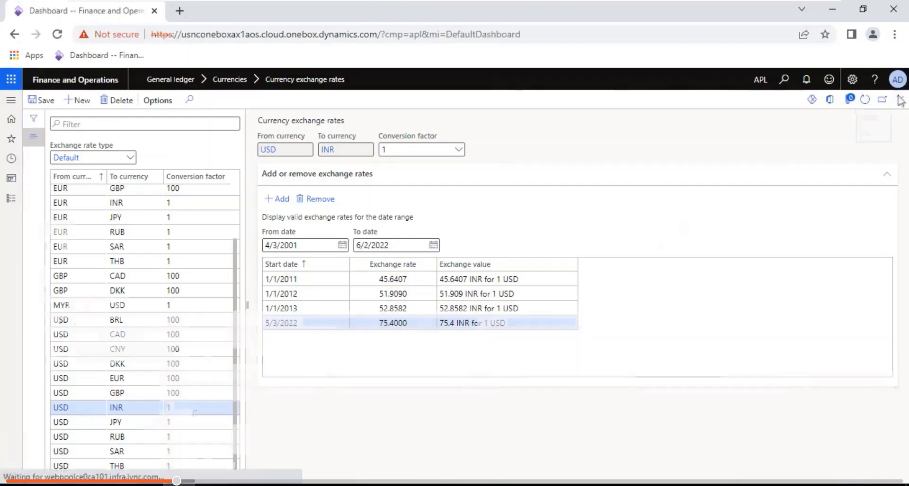
{"action": "left_click", "coordinate": [794, 10]}
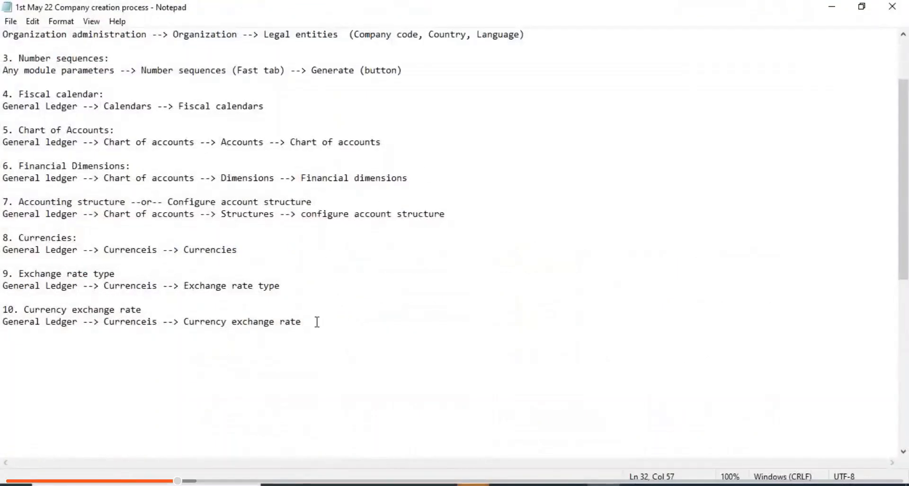
- Add item 11 '11. Ledger ---> Head' to the notes and save
{"action": "key", "text": "Return"}
{"action": "key", "text": "Return"}
{"action": "type", "text": "11."}
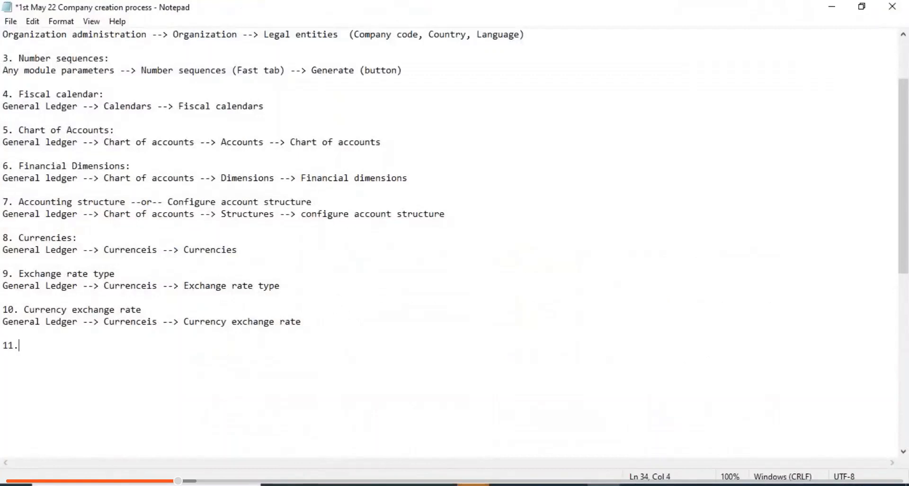
{"action": "type", "text": " Ledger"}
{"action": "key", "text": "ctrl+s"}
{"action": "type", "text": "---> Head"}
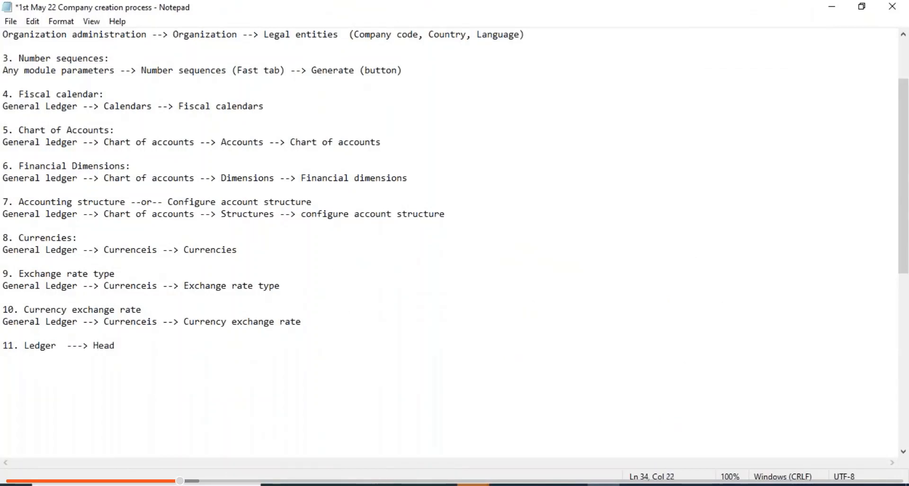
{"action": "key", "text": "ctrl+s"}
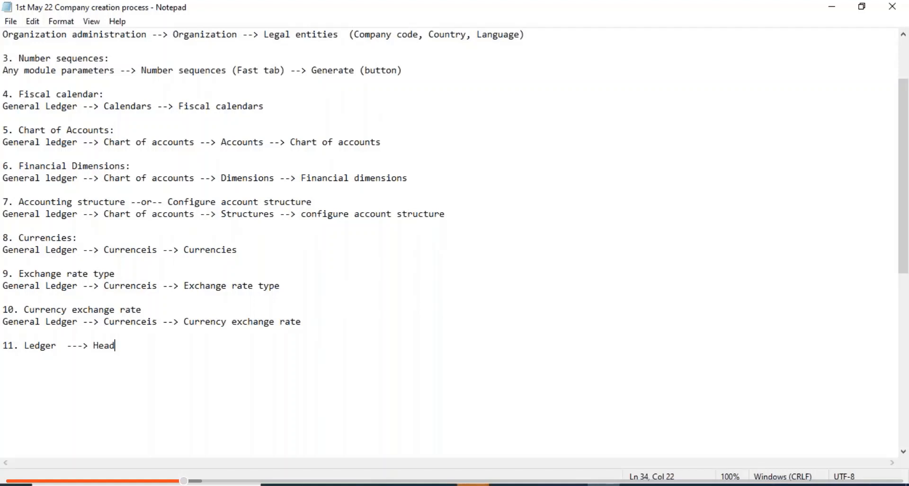
- Write the path 'General ledger --> Ledger setup --> Ledger' under item 11 and save
{"action": "key", "text": "Return"}
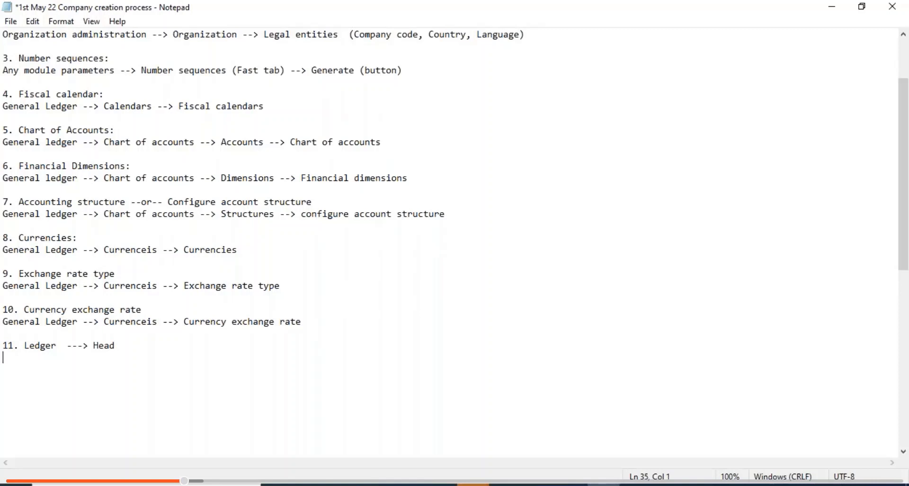
{"action": "type", "text": "General ledger =="}
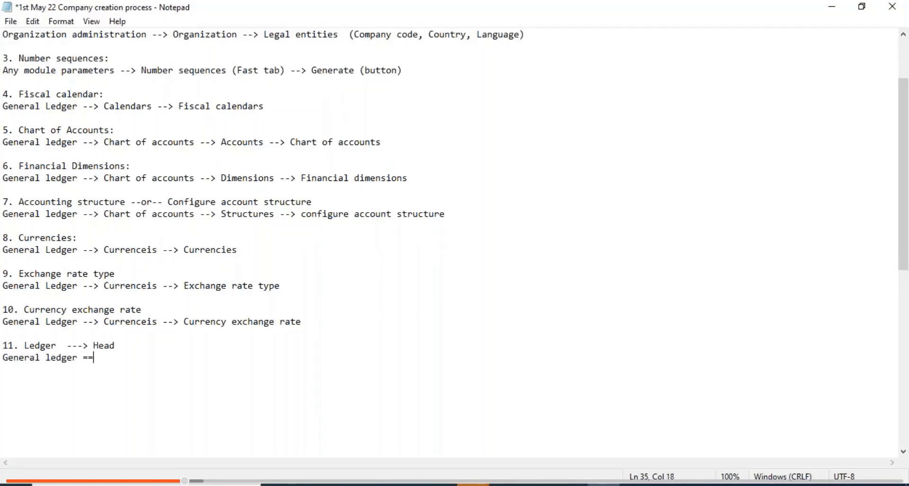
{"action": "key", "text": "BackSpace"}
{"action": "key", "text": "BackSpace"}
{"action": "type", "text": "--> Ledger setup "}
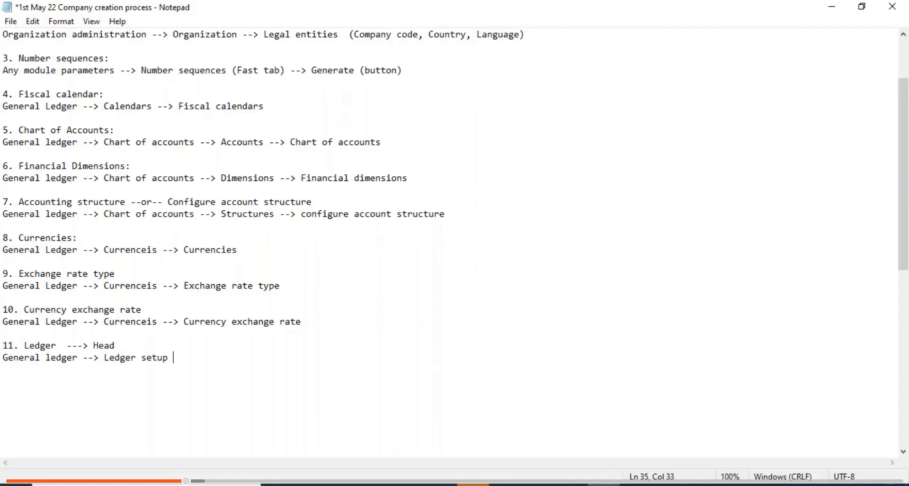
{"action": "type", "text": "--> Ledger"}
{"action": "key", "text": "ctrl+s"}
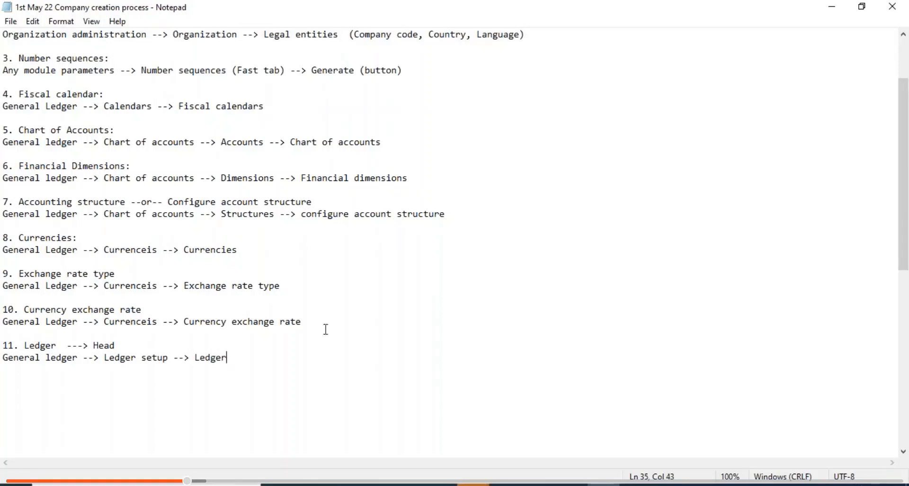
- Open General ledger > Ledger setup > Ledger for company APL and switch the form to Edit
{"action": "left_click", "coordinate": [507, 484]}
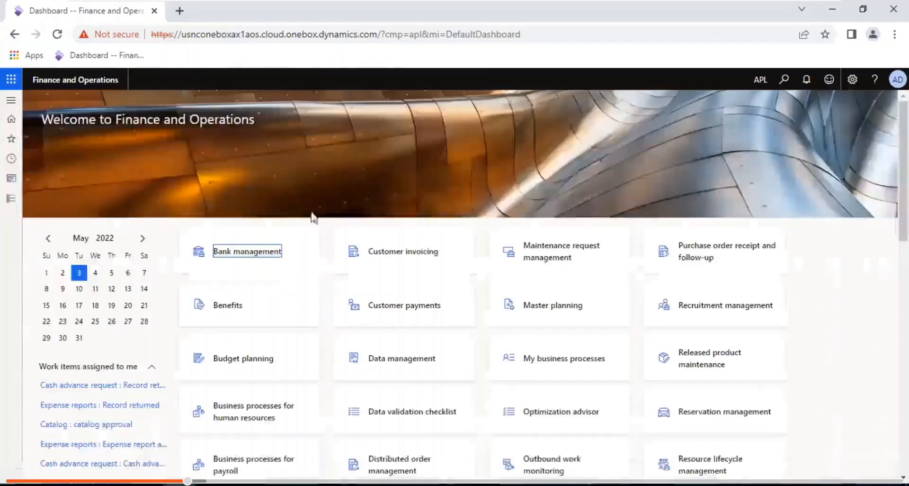
{"action": "left_click", "coordinate": [11, 198]}
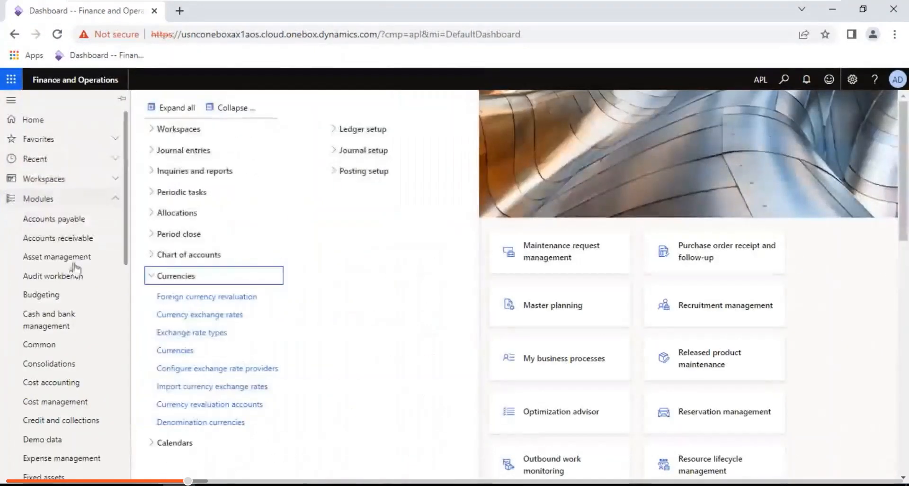
{"action": "left_click", "coordinate": [118, 320]}
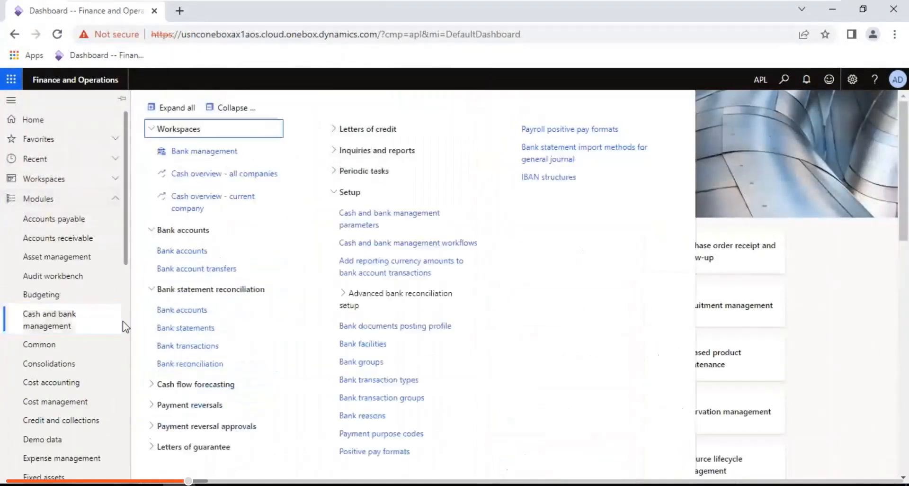
{"action": "scroll", "coordinate": [124, 322], "scroll_direction": "down", "scroll_amount": 7}
{"action": "left_click", "coordinate": [63, 188]}
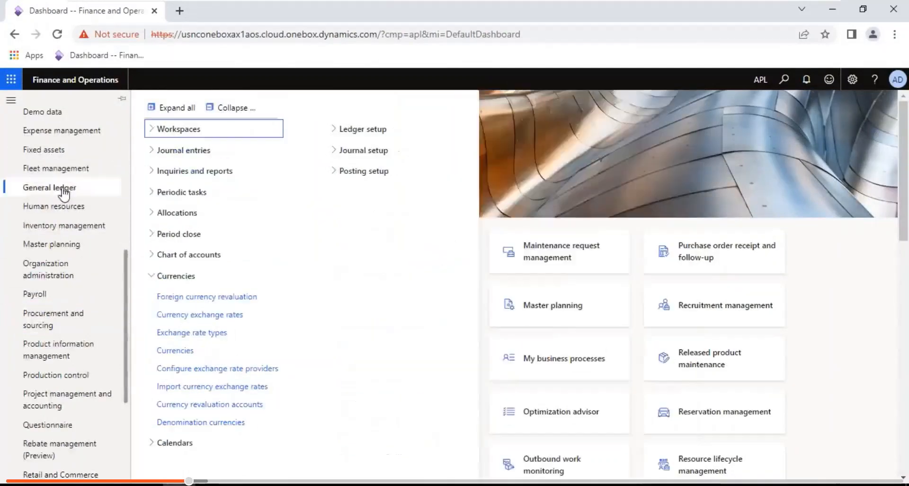
{"action": "left_click", "coordinate": [240, 109]}
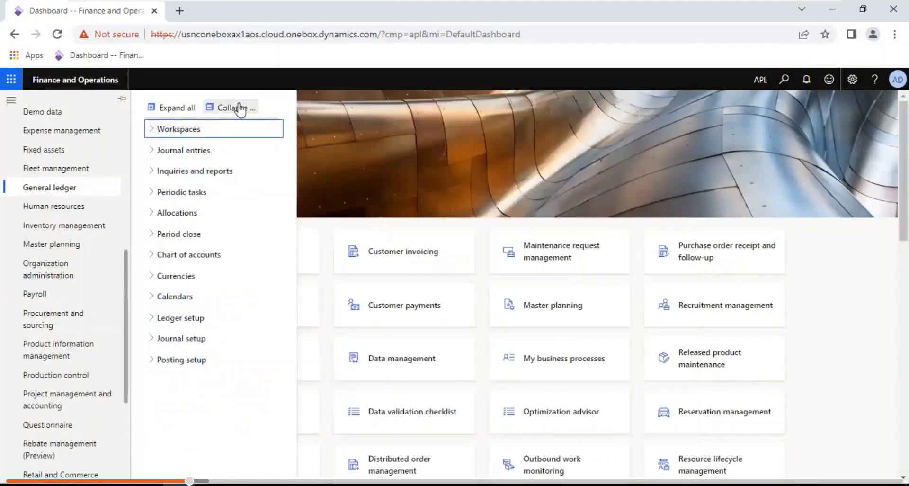
{"action": "left_click", "coordinate": [195, 318]}
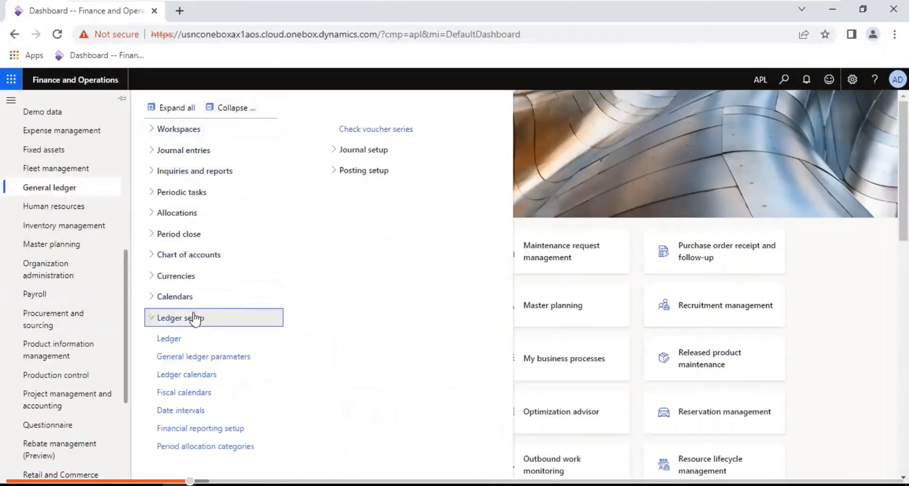
{"action": "left_click", "coordinate": [171, 339]}
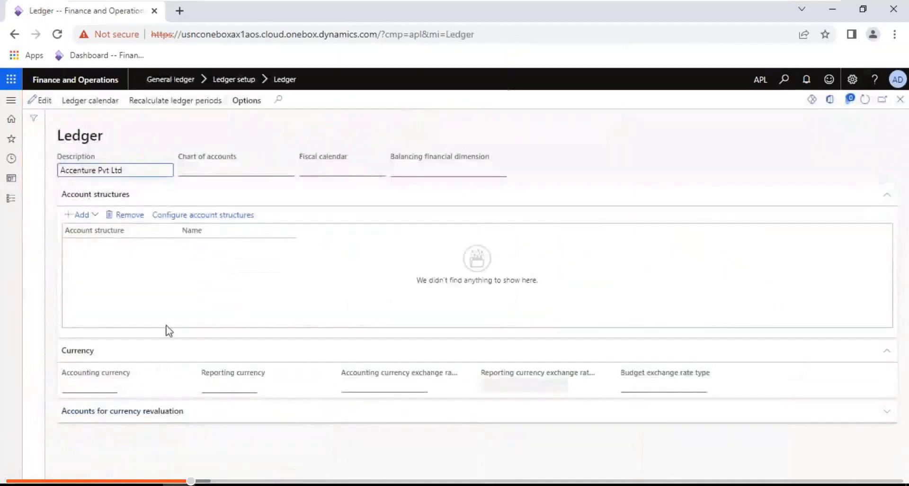
{"action": "left_click", "coordinate": [43, 100]}
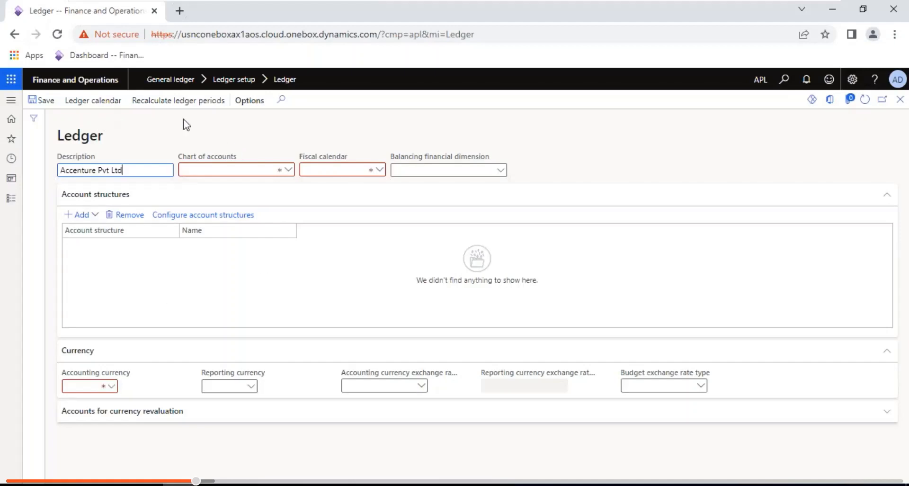
- Set the ledger's chart of accounts to Shared and the fiscal calendar to Fiscal calendar
{"action": "left_click", "coordinate": [288, 171]}
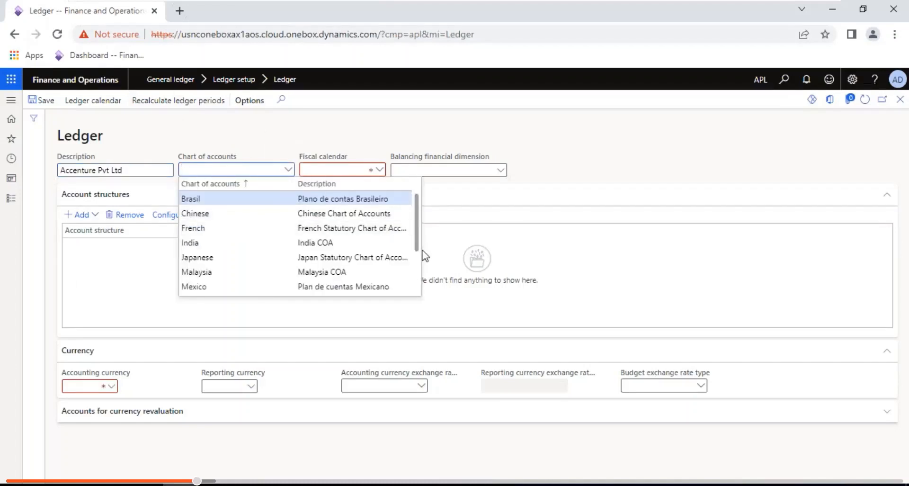
{"action": "scroll", "coordinate": [418, 269], "scroll_direction": "down", "scroll_amount": 2}
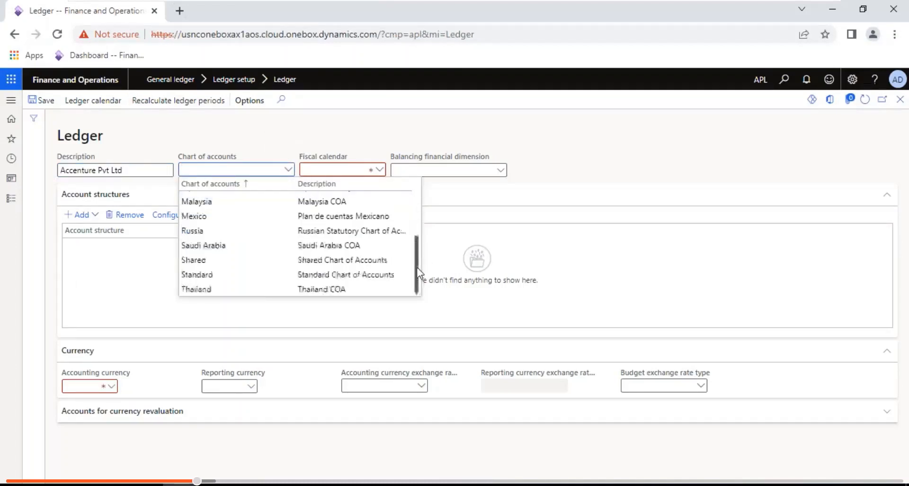
{"action": "left_click", "coordinate": [236, 260]}
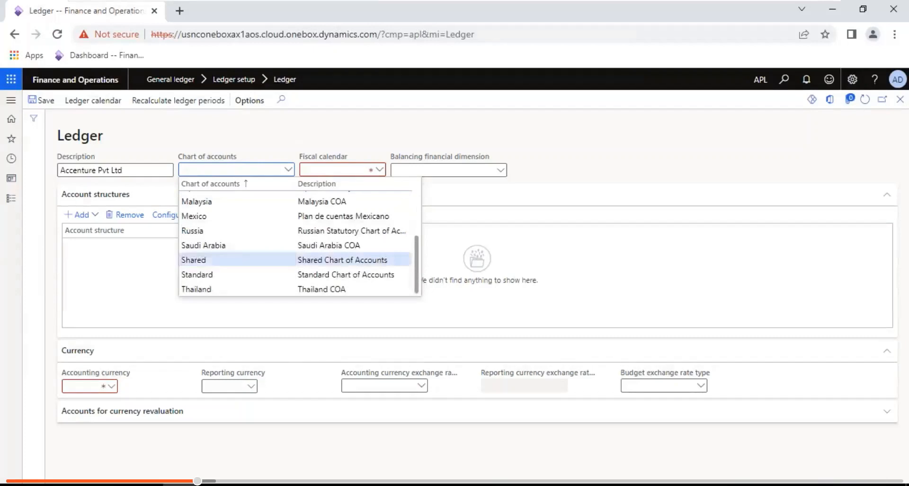
{"action": "left_click", "coordinate": [380, 170]}
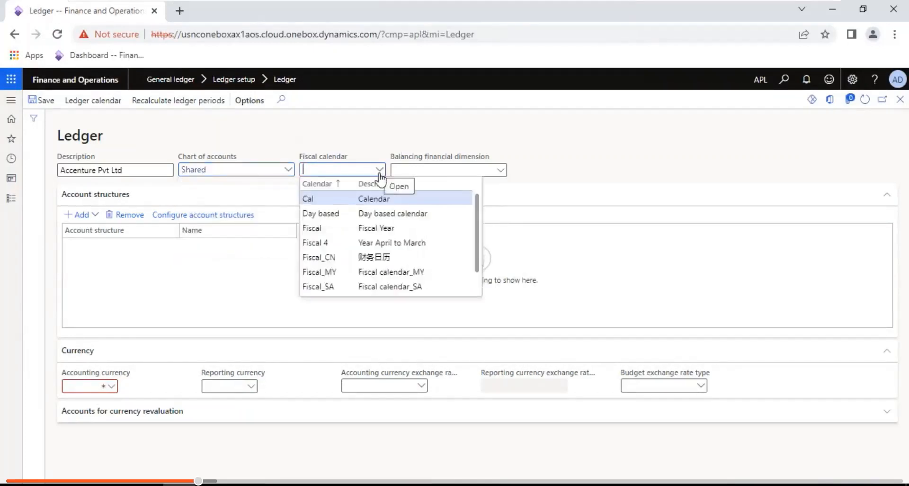
{"action": "left_click", "coordinate": [327, 227]}
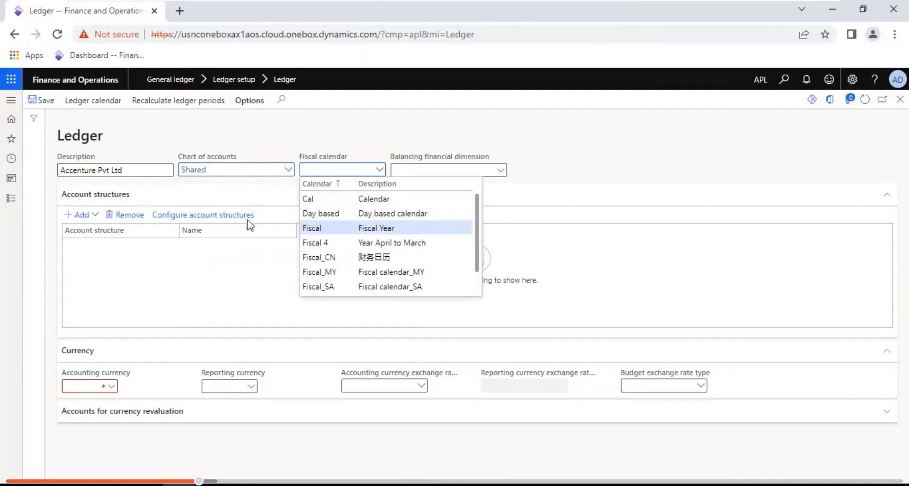
{"action": "left_click", "coordinate": [89, 384]}
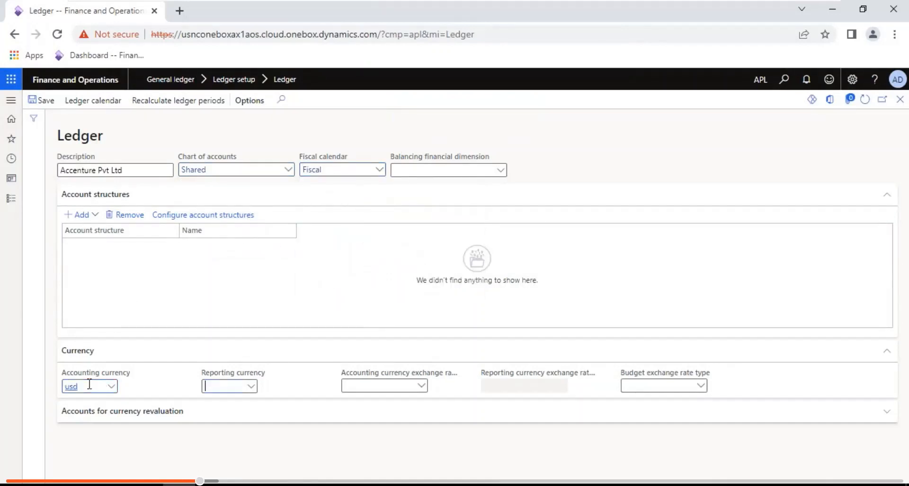
- Set reporting currency EUR and accounting, reporting and budget exchange rate types to Default
{"action": "left_click", "coordinate": [252, 387]}
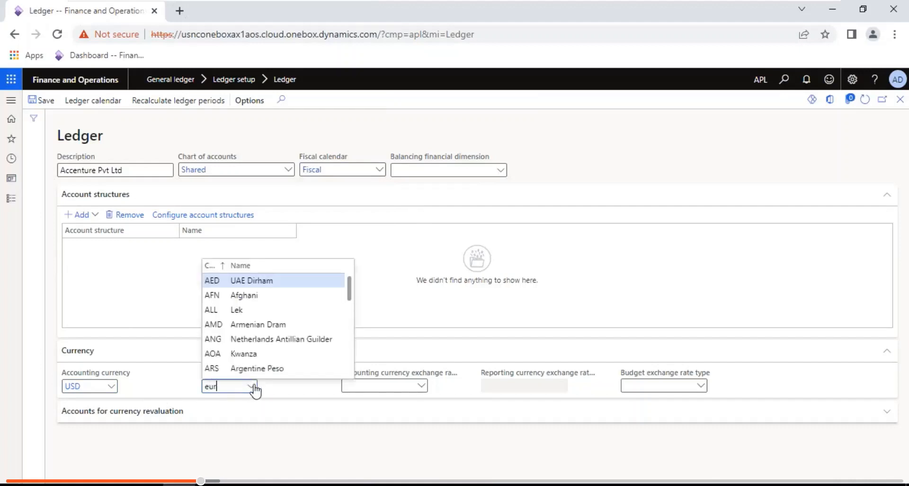
{"action": "key", "text": "Tab"}
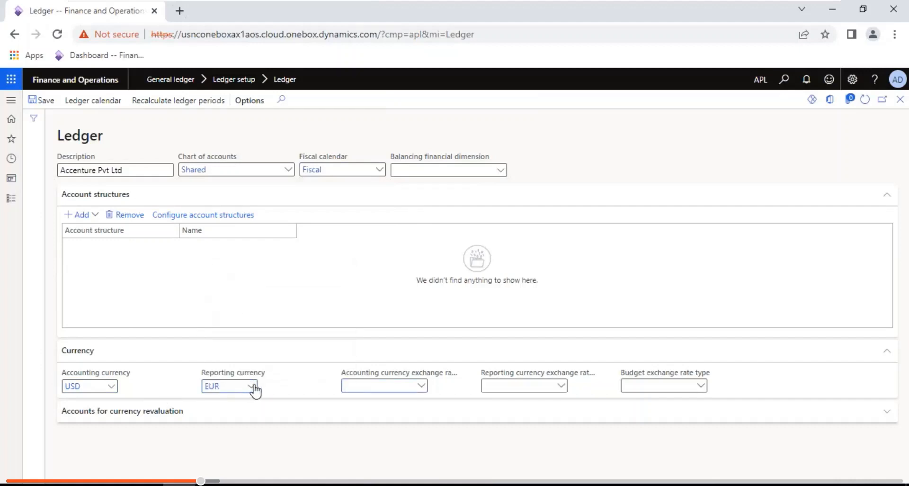
{"action": "left_click", "coordinate": [422, 387]}
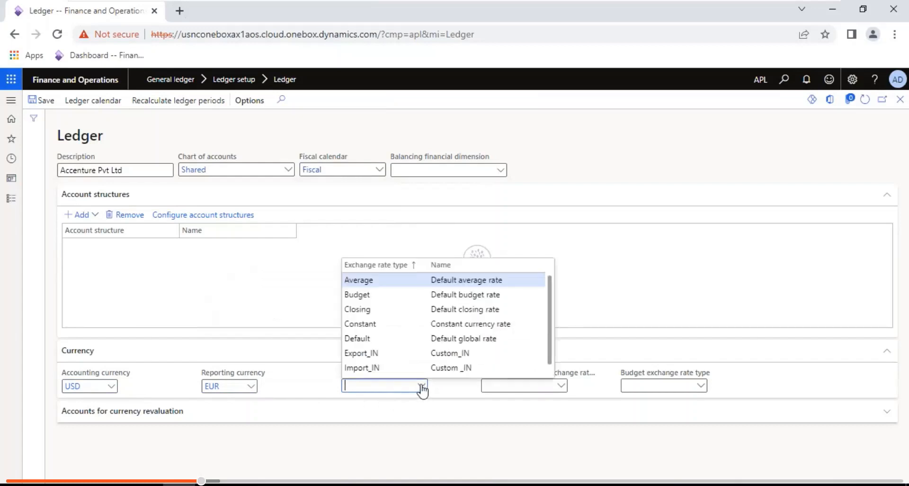
{"action": "left_click", "coordinate": [375, 338]}
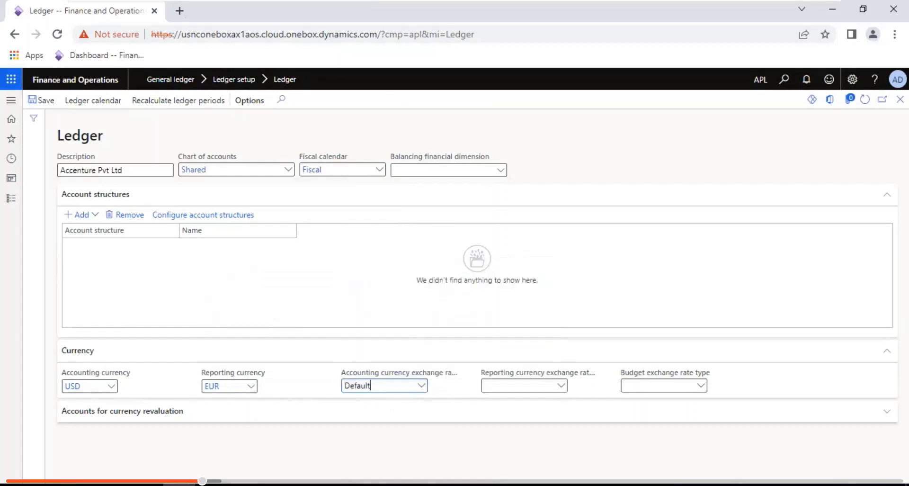
{"action": "left_click", "coordinate": [559, 385]}
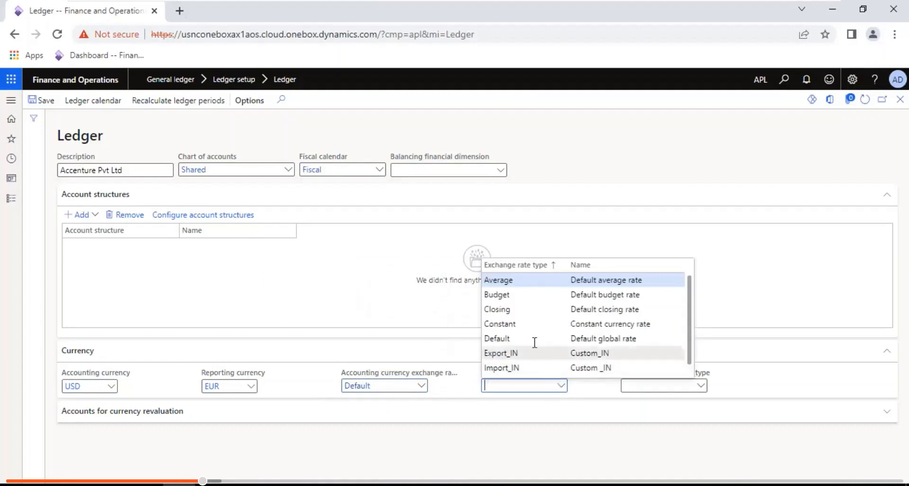
{"action": "left_click", "coordinate": [535, 339]}
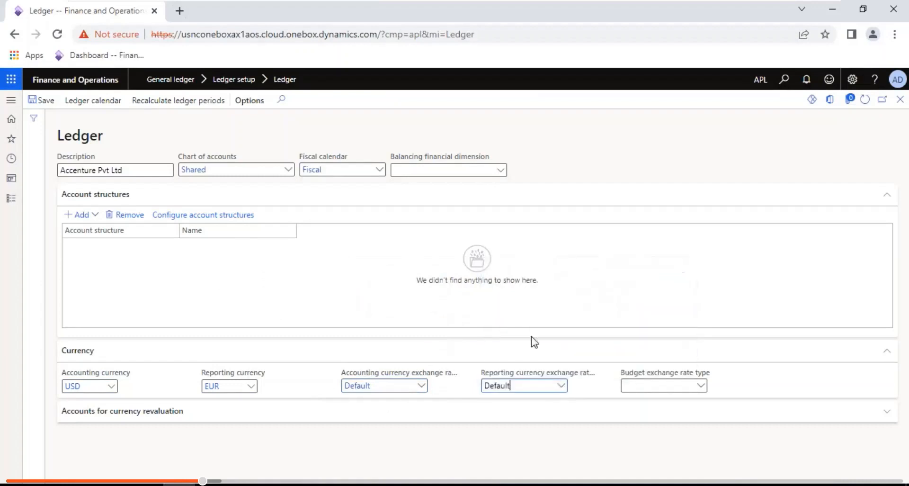
{"action": "left_click", "coordinate": [704, 387]}
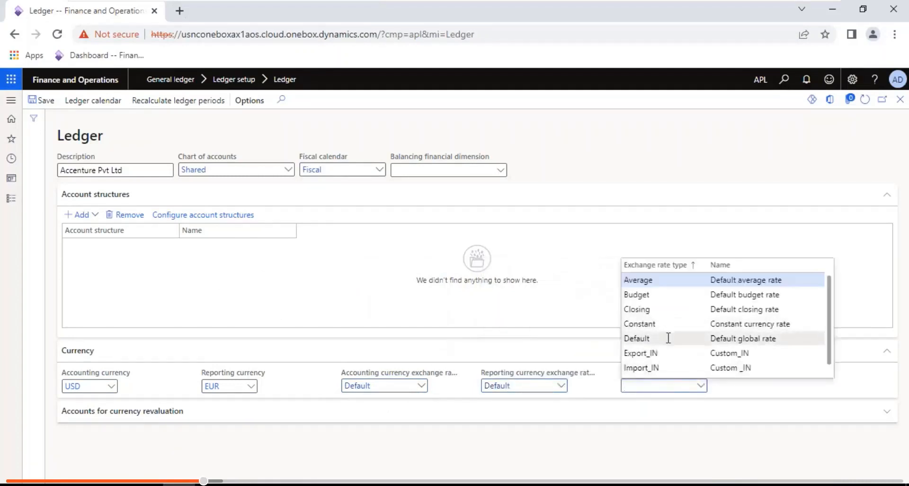
{"action": "left_click", "coordinate": [669, 337]}
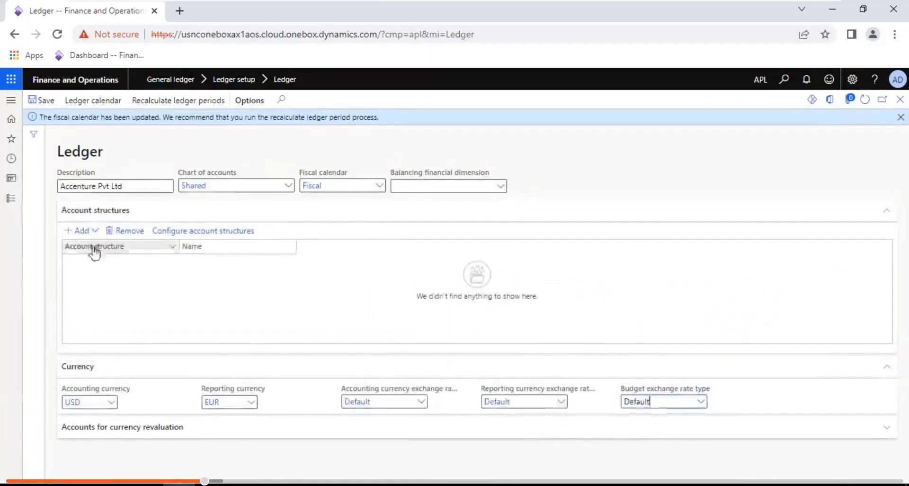
- Add the Manufacturing B/S and Manufacturing P&L account structures, then start Recalculate ledger periods
{"action": "left_click", "coordinate": [94, 231]}
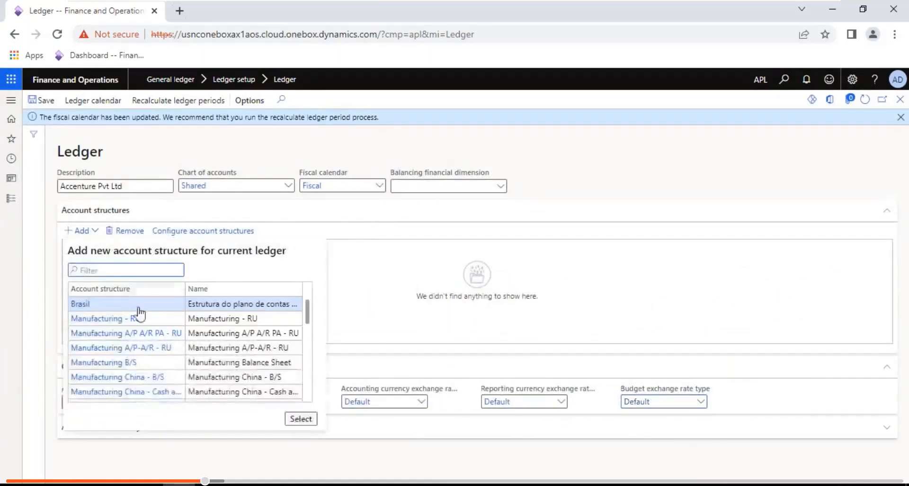
{"action": "double_click", "coordinate": [127, 363]}
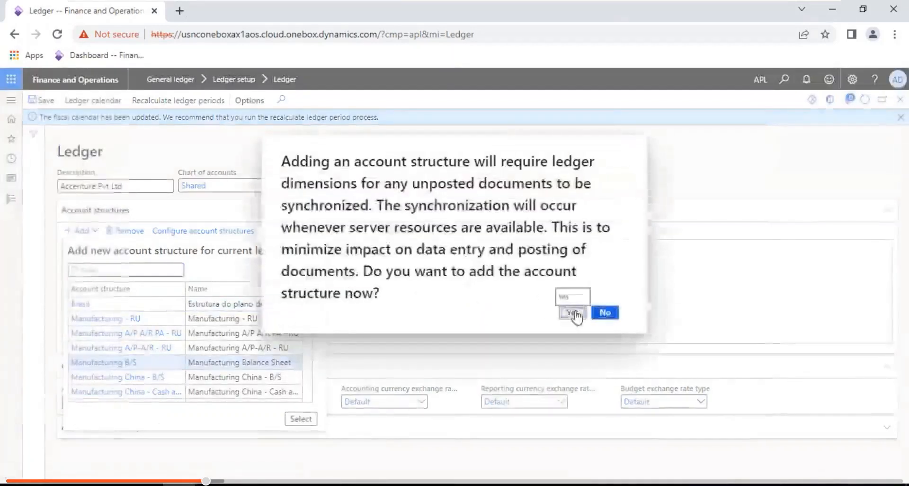
{"action": "left_click", "coordinate": [573, 312]}
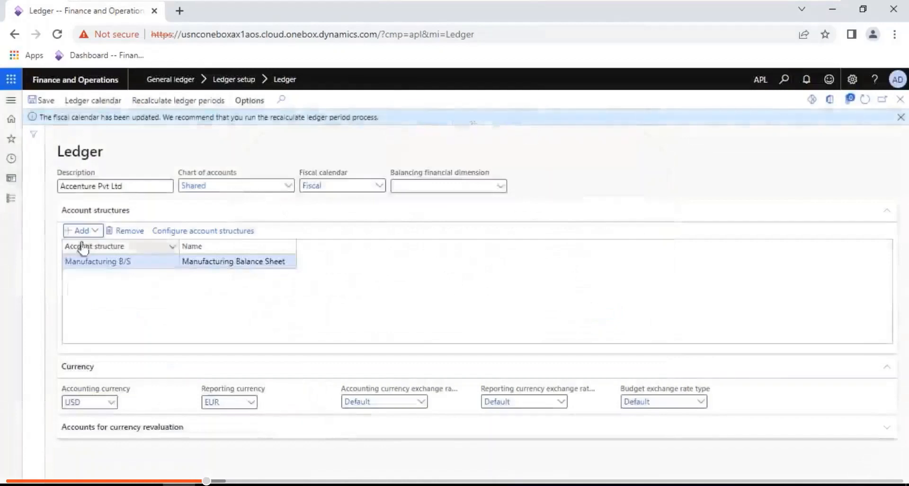
{"action": "left_click", "coordinate": [78, 232]}
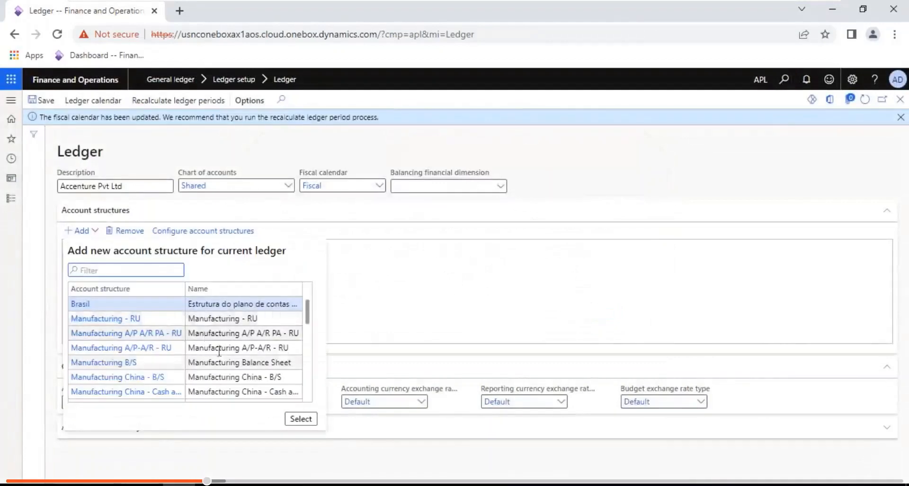
{"action": "scroll", "coordinate": [309, 372], "scroll_direction": "down", "scroll_amount": 3}
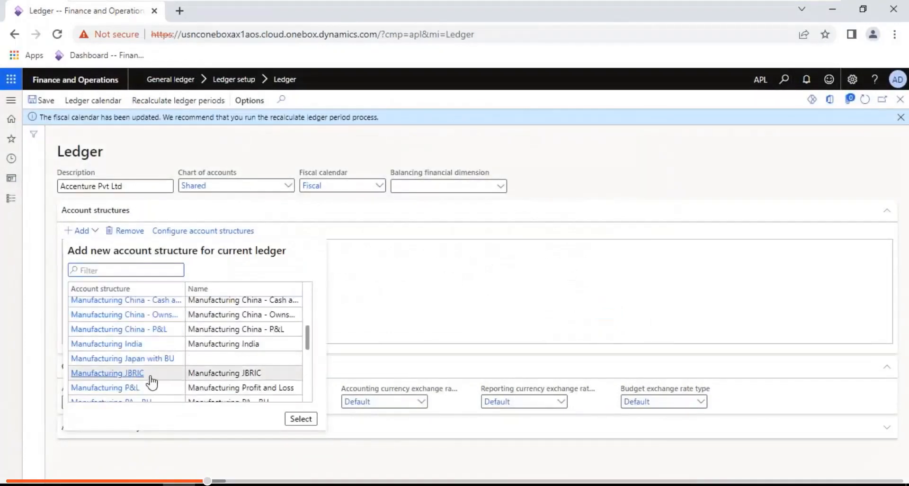
{"action": "left_click", "coordinate": [133, 391]}
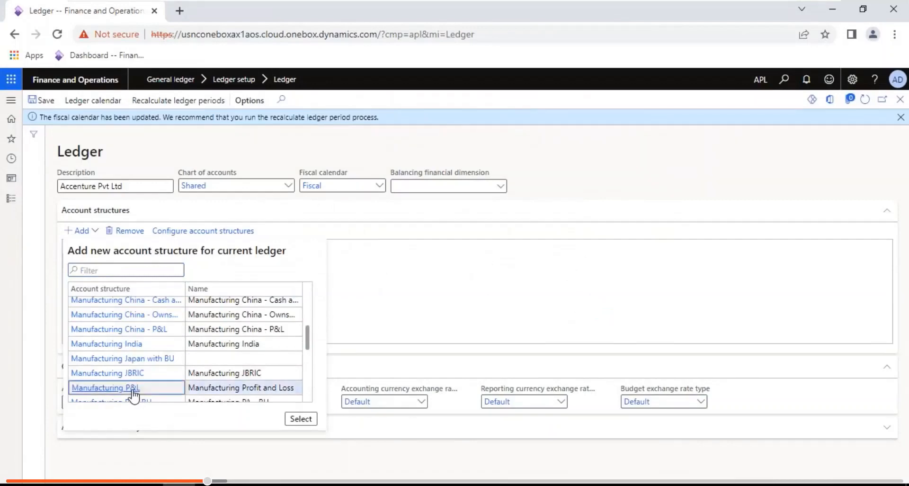
{"action": "left_click", "coordinate": [299, 418]}
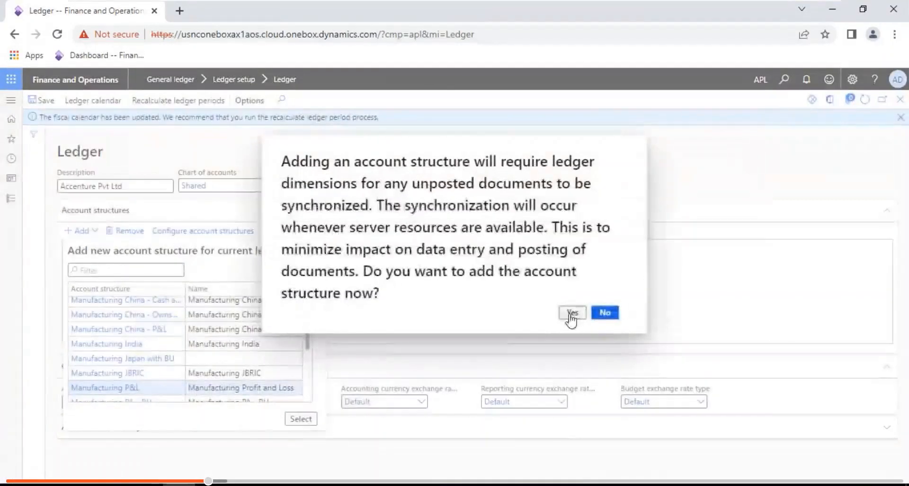
{"action": "left_click", "coordinate": [572, 312]}
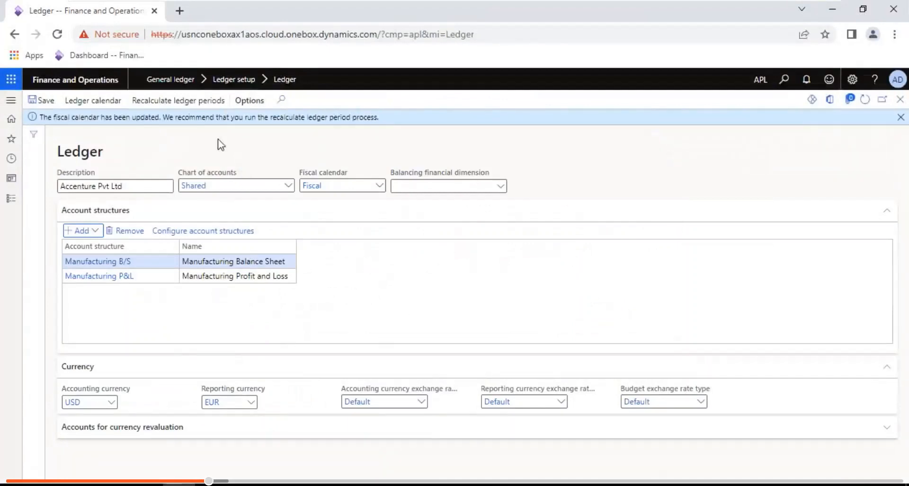
{"action": "left_click", "coordinate": [179, 100]}
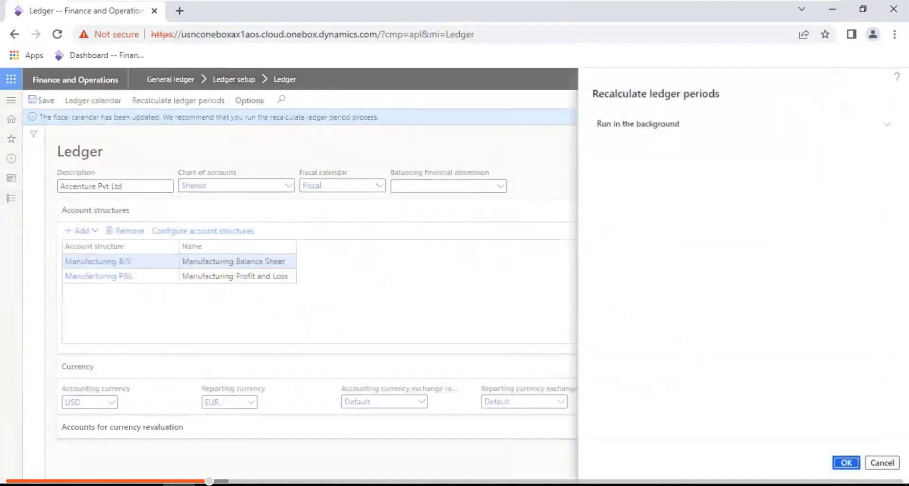
- Run the APL ledger period recalculation, save the ledger, and expand Accounts for currency revaluation
{"action": "left_click", "coordinate": [846, 463]}
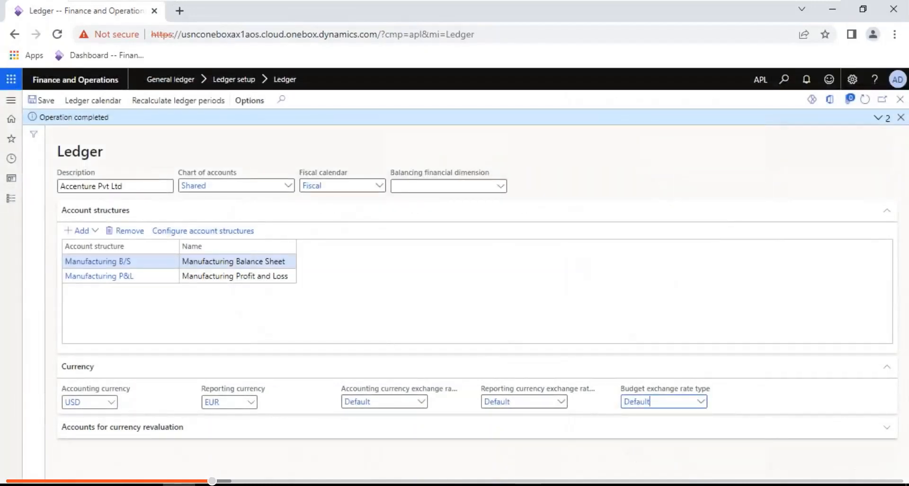
{"action": "left_click", "coordinate": [36, 100]}
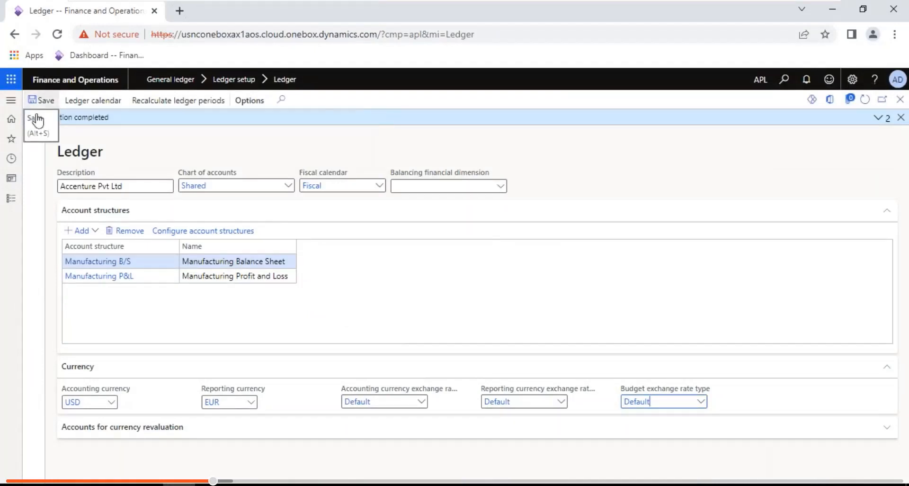
{"action": "left_click", "coordinate": [151, 429]}
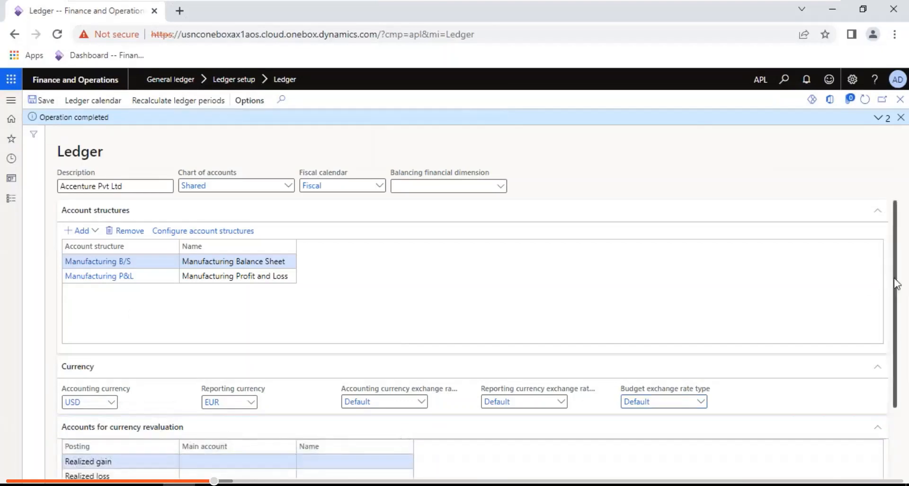
{"action": "scroll", "coordinate": [895, 280], "scroll_direction": "down", "scroll_amount": 1}
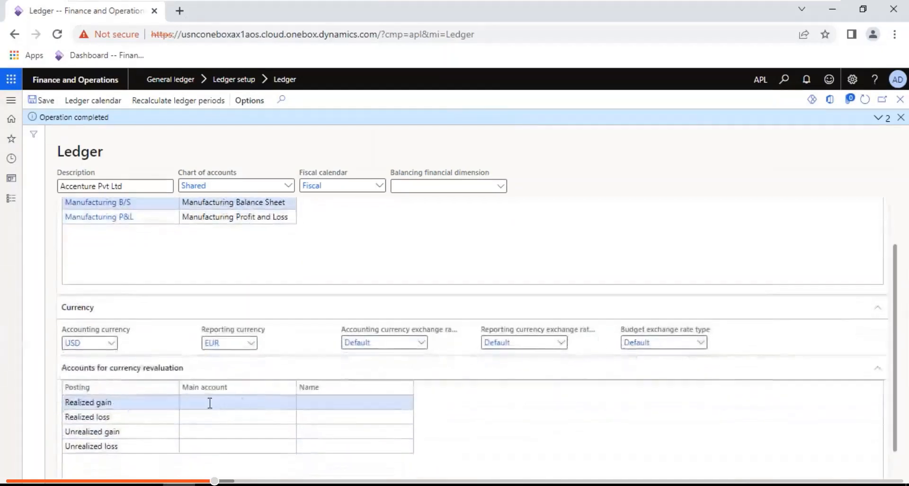
- Dismiss the Operation completed message and return to the dashboard
{"action": "left_click", "coordinate": [209, 401]}
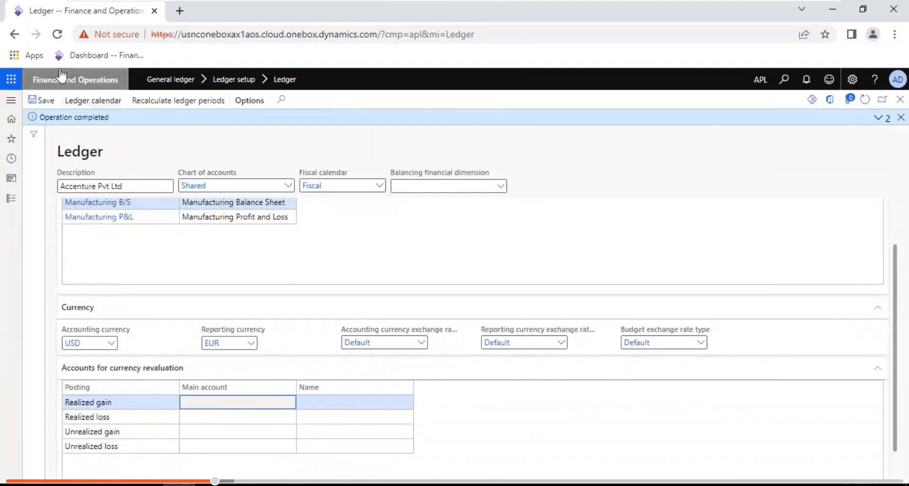
{"action": "left_click", "coordinate": [901, 117]}
{"action": "left_click", "coordinate": [902, 106]}
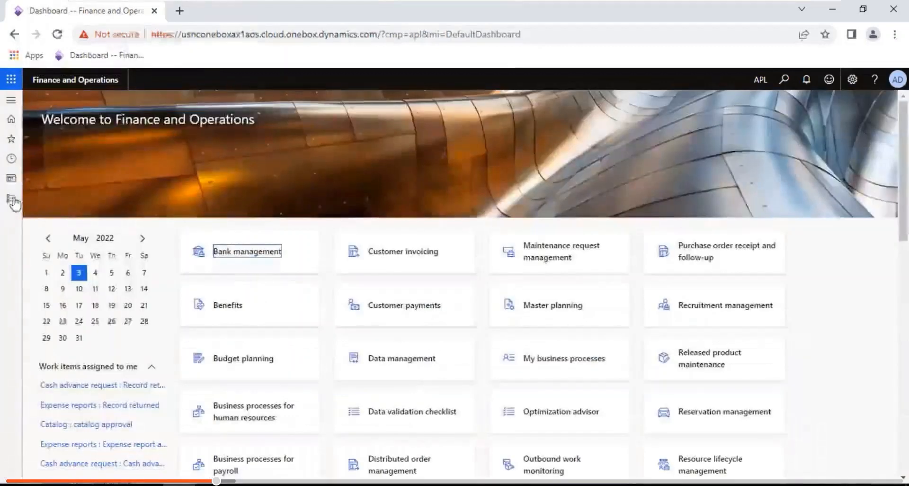
- Reopen the Ledger page from Recent and put it into edit mode
{"action": "left_click", "coordinate": [13, 201]}
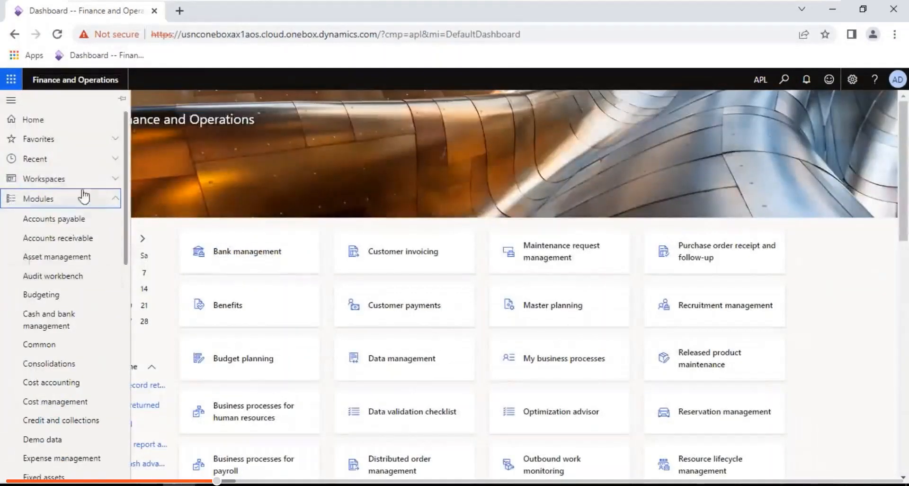
{"action": "left_click", "coordinate": [47, 163]}
{"action": "left_click", "coordinate": [34, 179]}
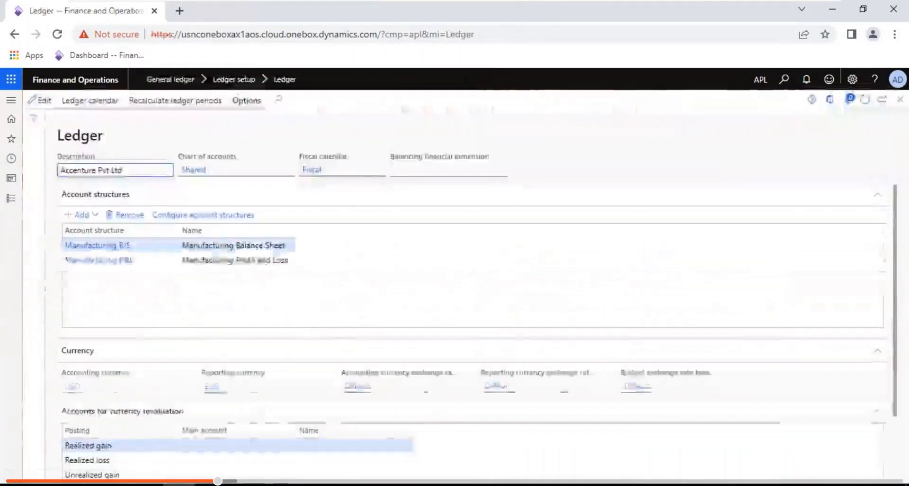
{"action": "left_click", "coordinate": [236, 447]}
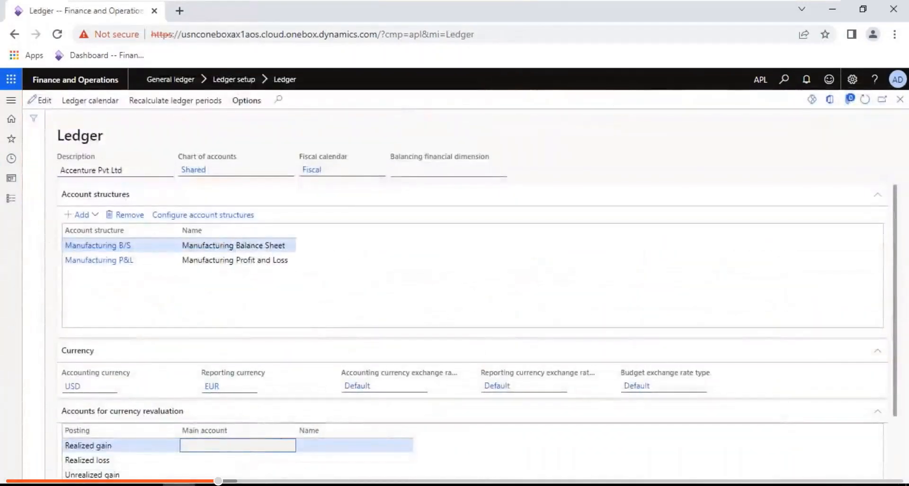
{"action": "left_click", "coordinate": [44, 102]}
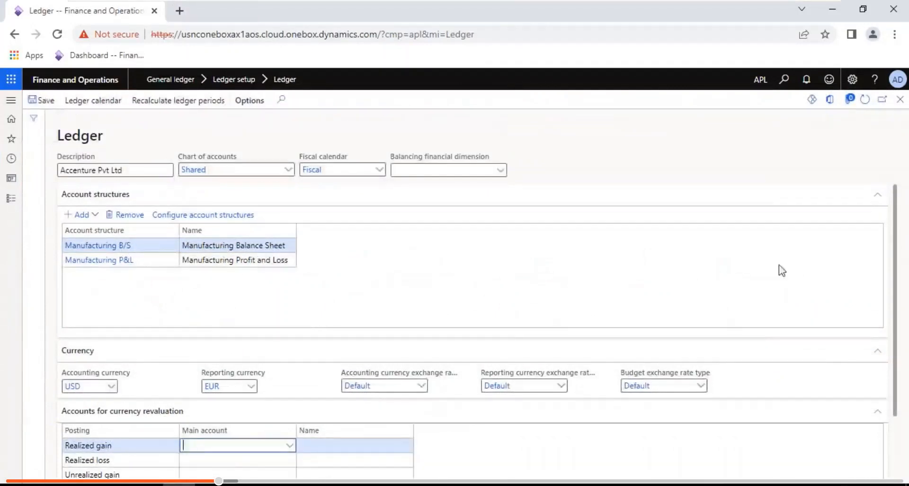
{"action": "scroll", "coordinate": [896, 239], "scroll_direction": "down", "scroll_amount": 1}
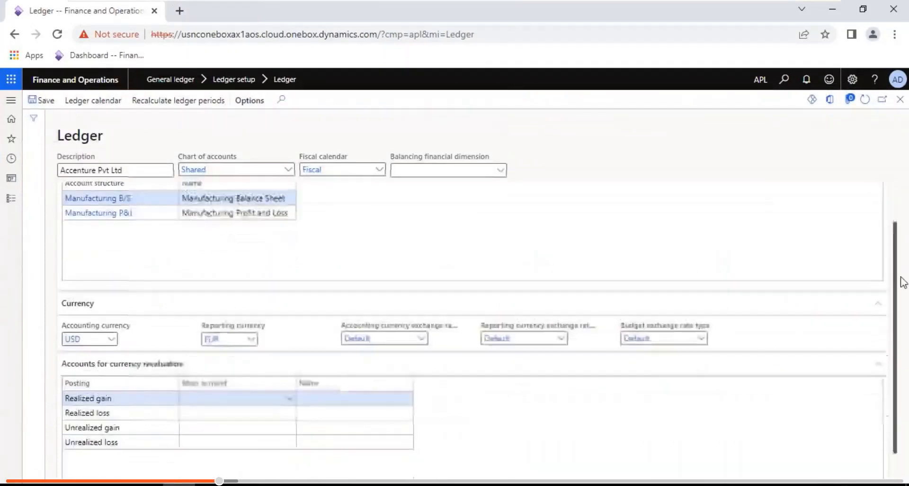
- Set Realized gain to main account 801500 and Realized loss to 801300, filtering by 'curr'
{"action": "left_click", "coordinate": [248, 394]}
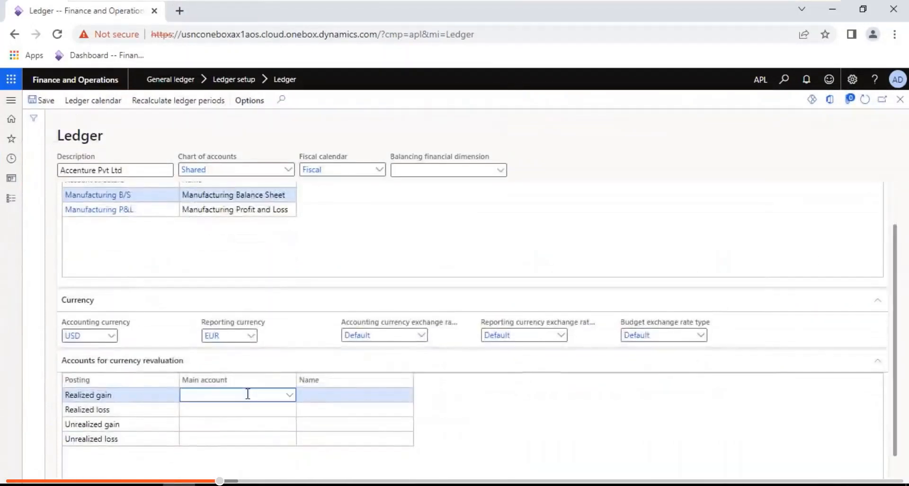
{"action": "type", "text": "curre"}
{"action": "left_click", "coordinate": [290, 395]}
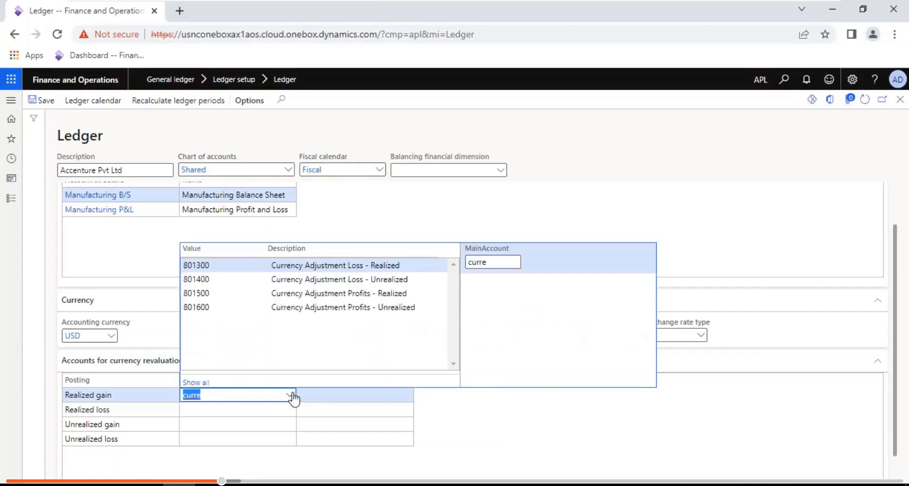
{"action": "left_click", "coordinate": [369, 294]}
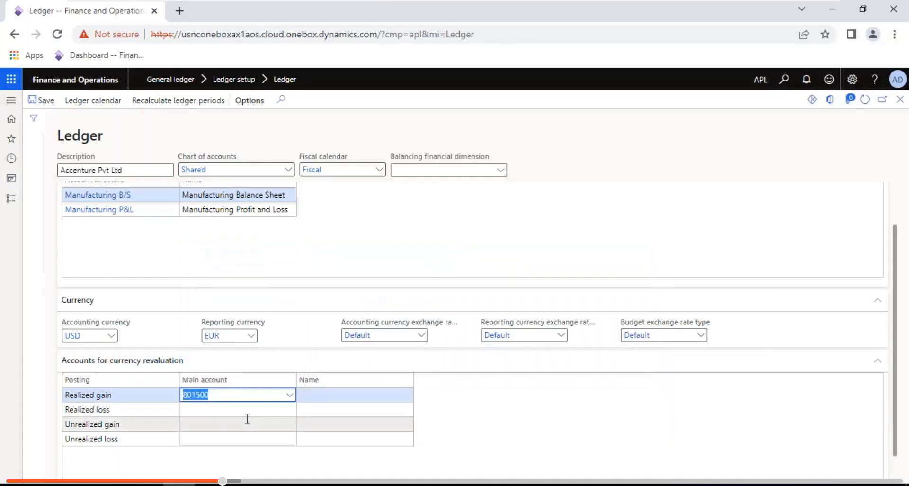
{"action": "left_click", "coordinate": [231, 414]}
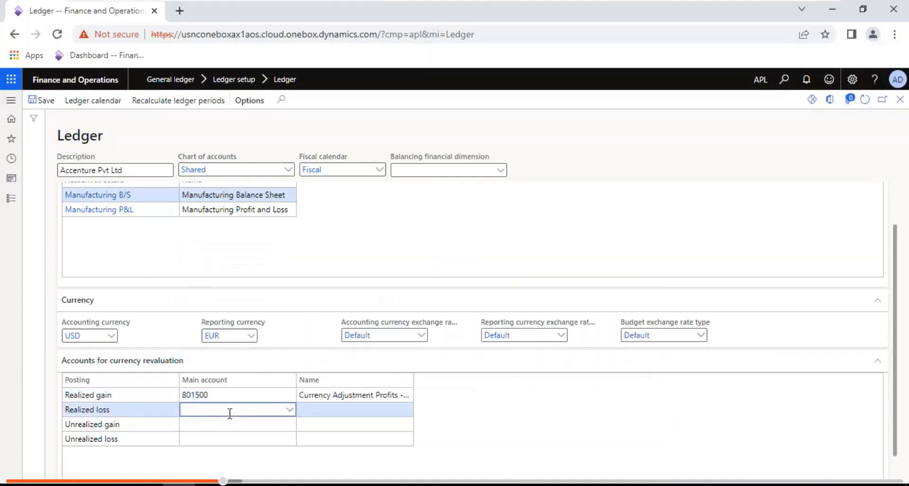
{"action": "left_click", "coordinate": [290, 412]}
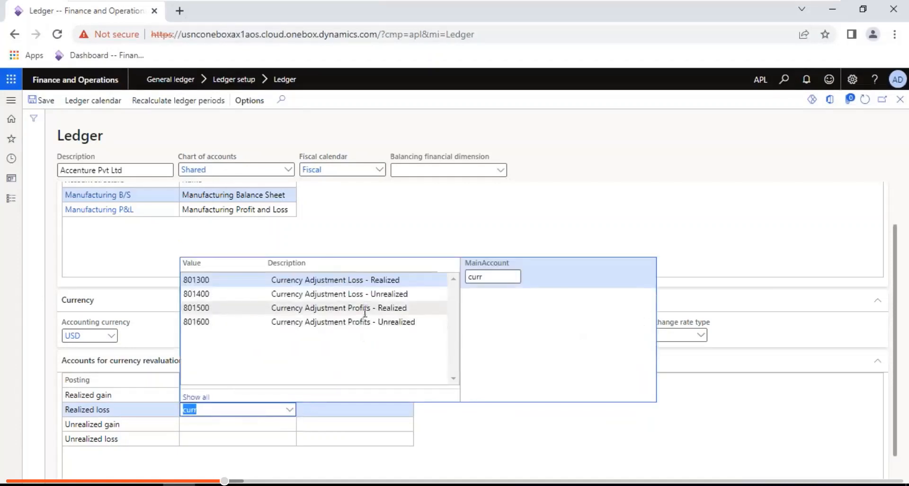
{"action": "left_click", "coordinate": [337, 280]}
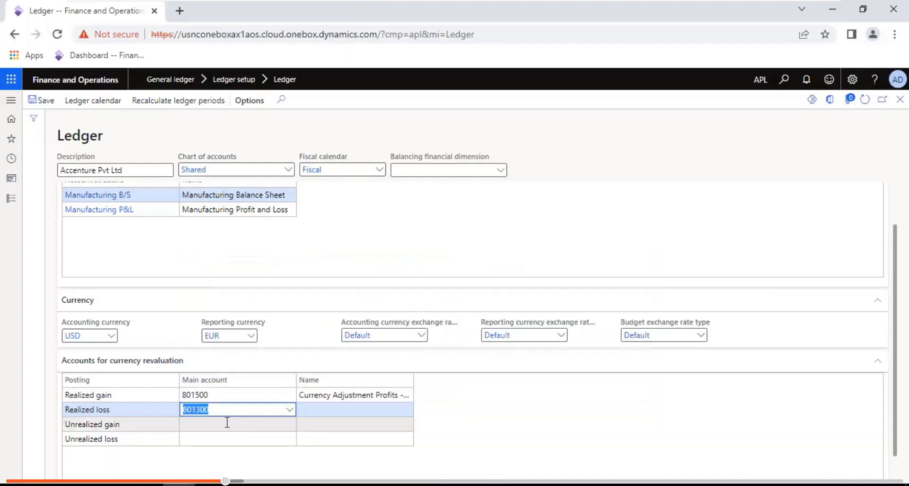
{"action": "left_click", "coordinate": [203, 428]}
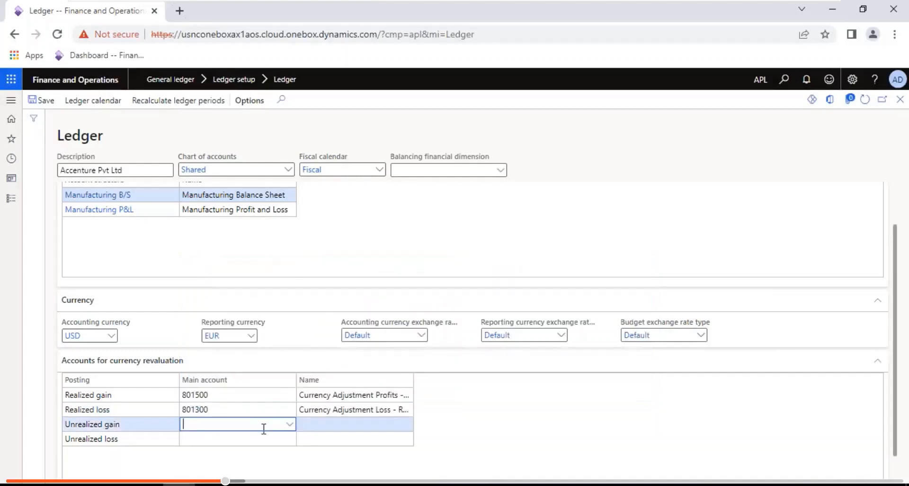
- Set Unrealized gain to main account 801600 and Unrealized loss to 801400
{"action": "left_click", "coordinate": [289, 425]}
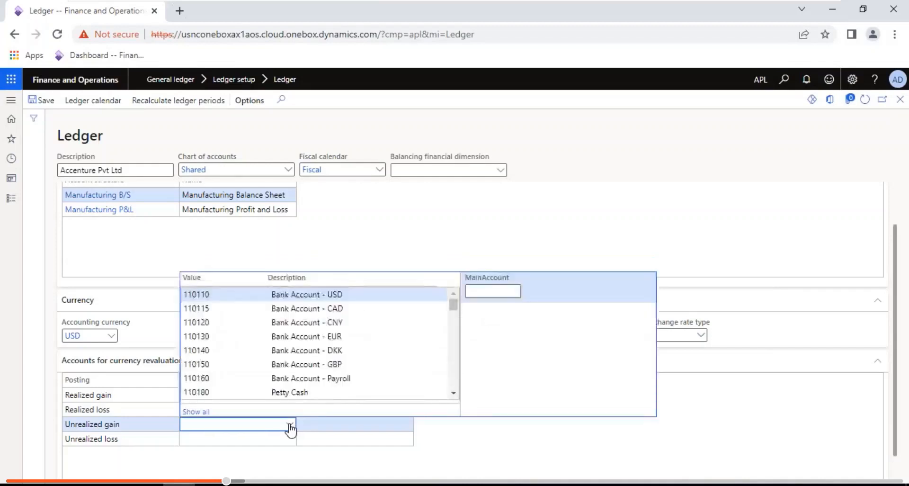
{"action": "type", "text": "urr"}
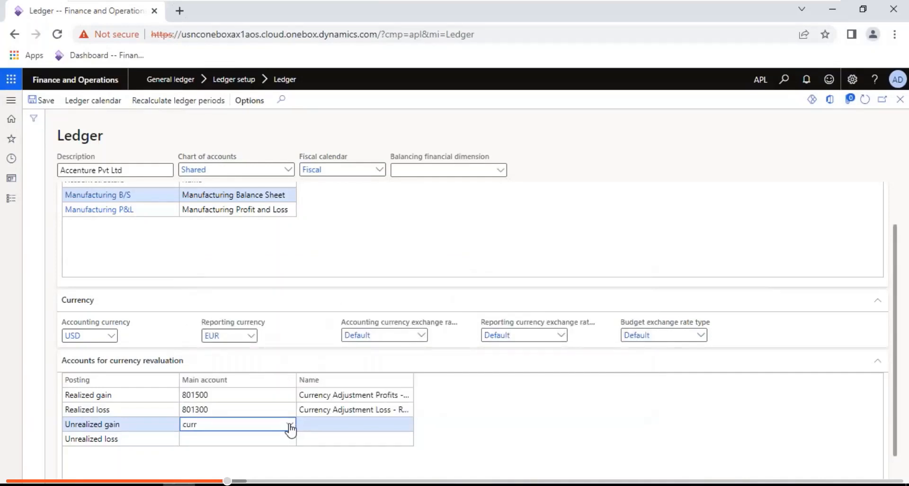
{"action": "left_click", "coordinate": [289, 425]}
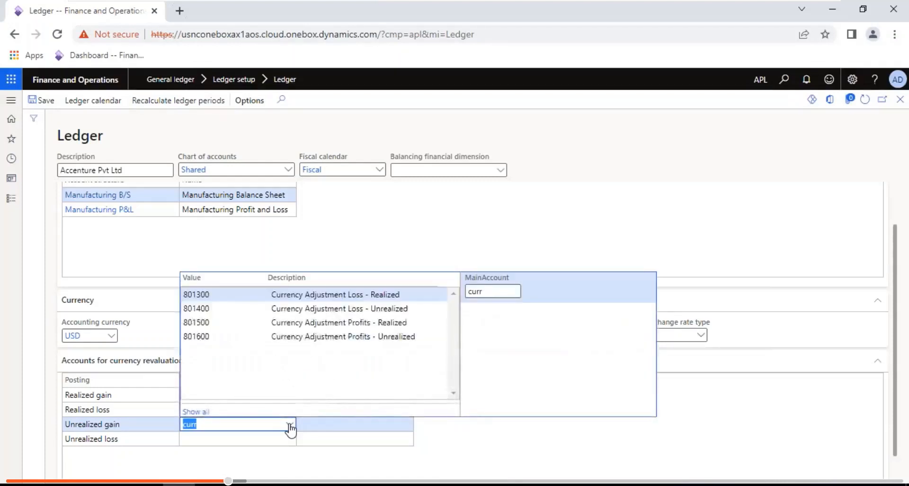
{"action": "left_click", "coordinate": [391, 337]}
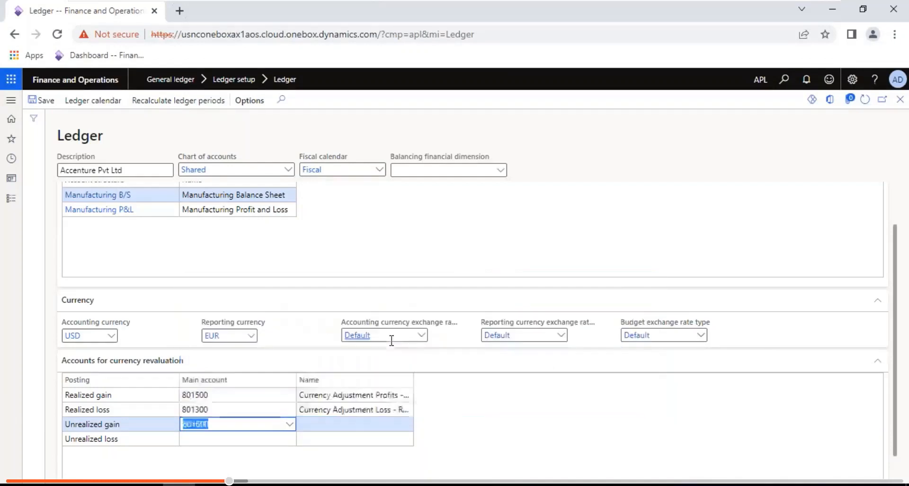
{"action": "left_click", "coordinate": [219, 440]}
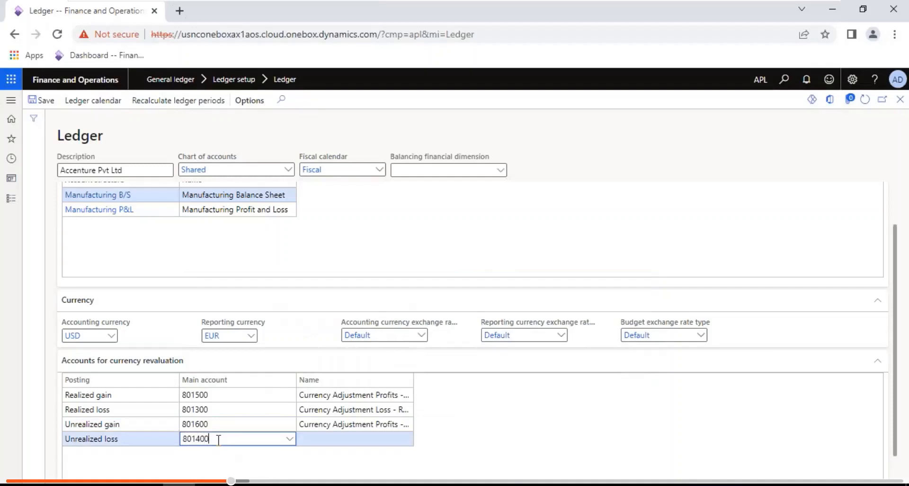
{"action": "key", "text": "Tab"}
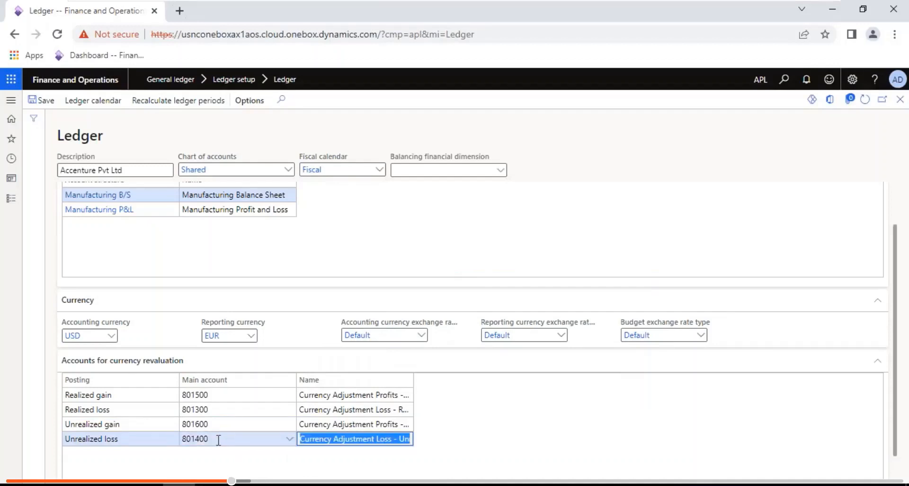
{"action": "left_click", "coordinate": [896, 208]}
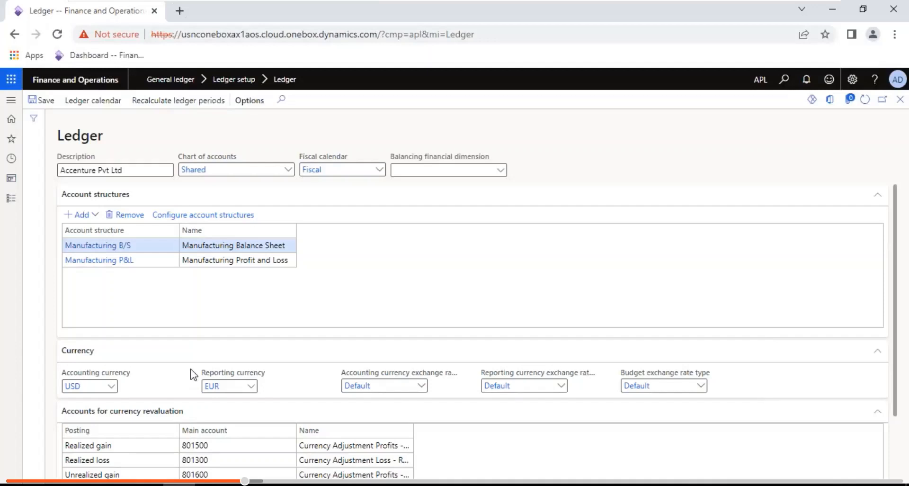
- Bring the Notepad setup notes into view and return to the top of the file
{"action": "mouse_move", "coordinate": [669, 4]}
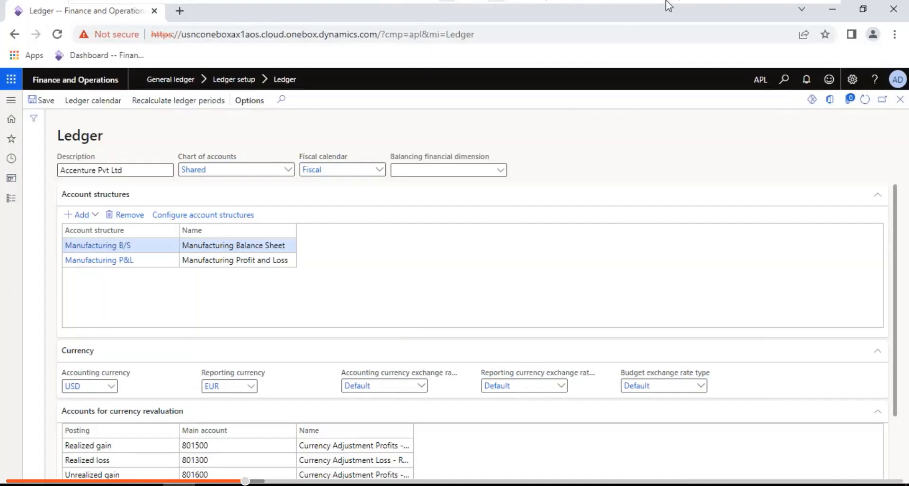
{"action": "left_click", "coordinate": [790, 11]}
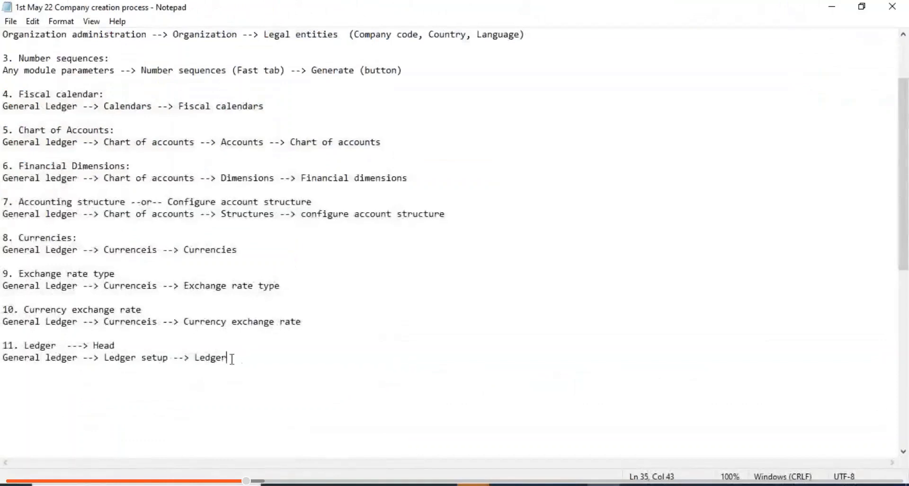
{"action": "left_click_drag", "start_coordinate": [228, 358], "coordinate": [7, 340]}
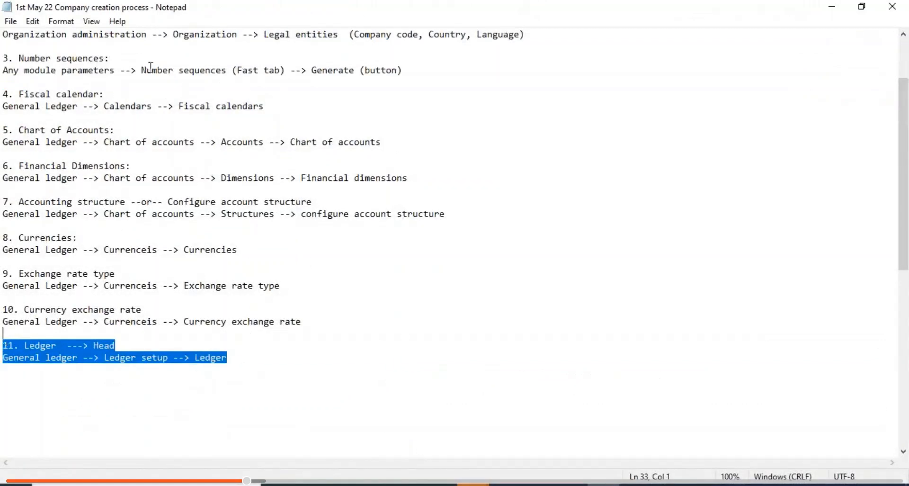
{"action": "left_click", "coordinate": [151, 68]}
{"action": "key", "text": "Up"}
{"action": "key", "text": "Up"}
{"action": "key", "text": "Up"}
{"action": "key", "text": "Up"}
{"action": "key", "text": "Up"}
{"action": "key", "text": "Up"}
{"action": "key", "text": "Up"}
{"action": "key", "text": "Up"}
{"action": "key", "text": "Up"}
{"action": "key", "text": "Up"}
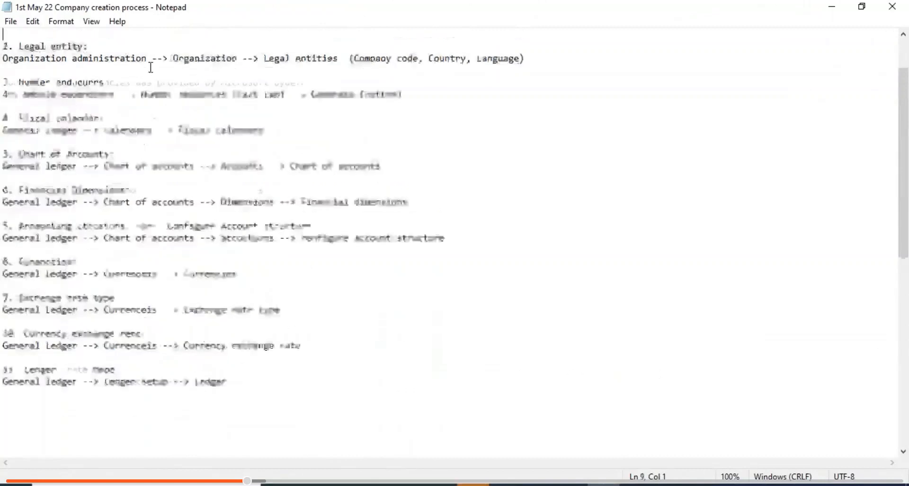
- Change item 2's Legal entities line to read 'Country code' and save the notes
{"action": "left_click_drag", "start_coordinate": [419, 118], "coordinate": [362, 117]}
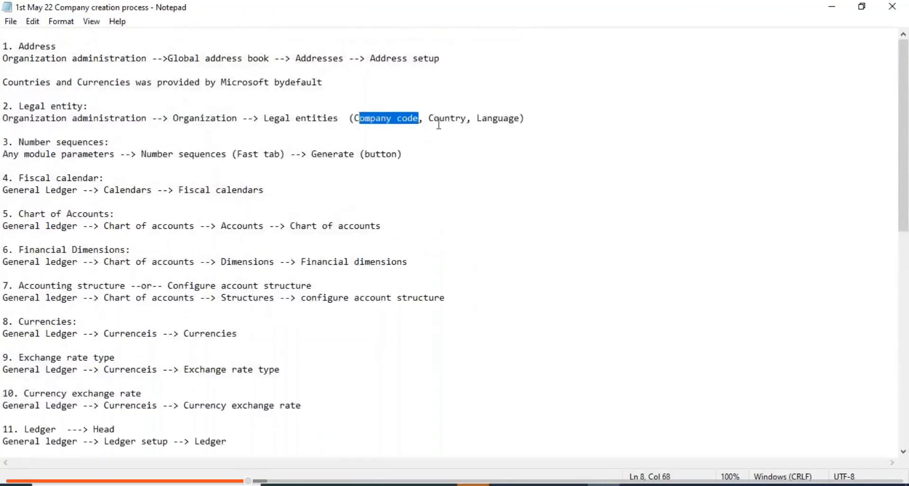
{"action": "left_click", "coordinate": [465, 119]}
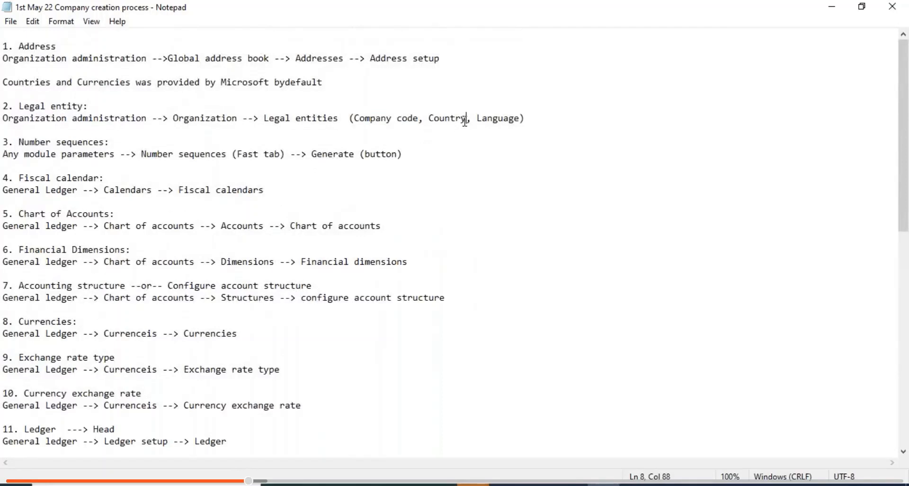
{"action": "type", "text": "code"}
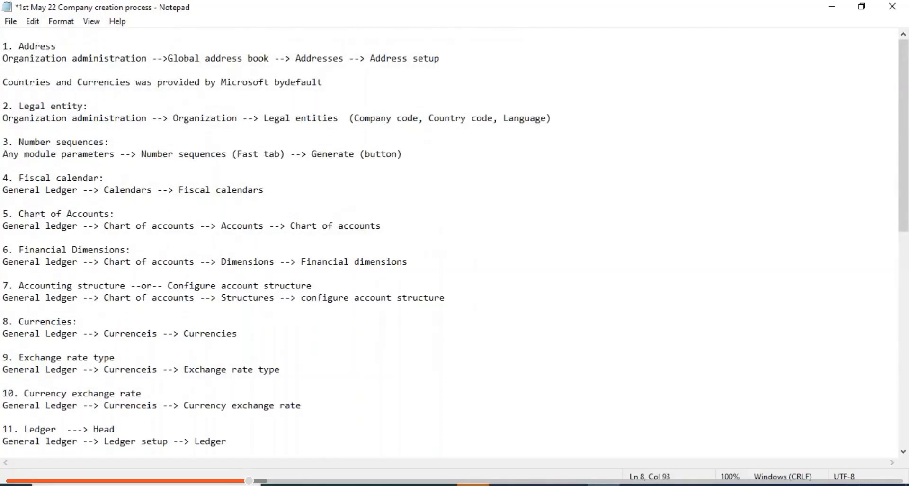
{"action": "key", "text": "ctrl+s"}
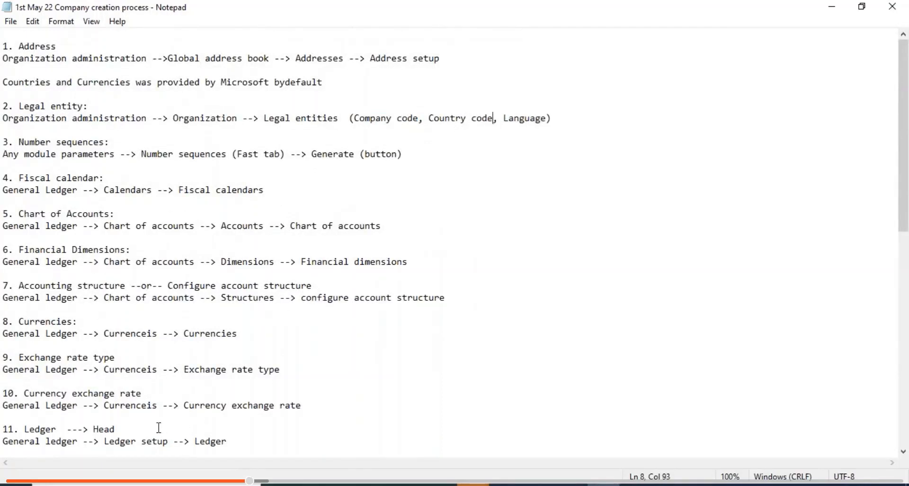
{"action": "left_click", "coordinate": [231, 441]}
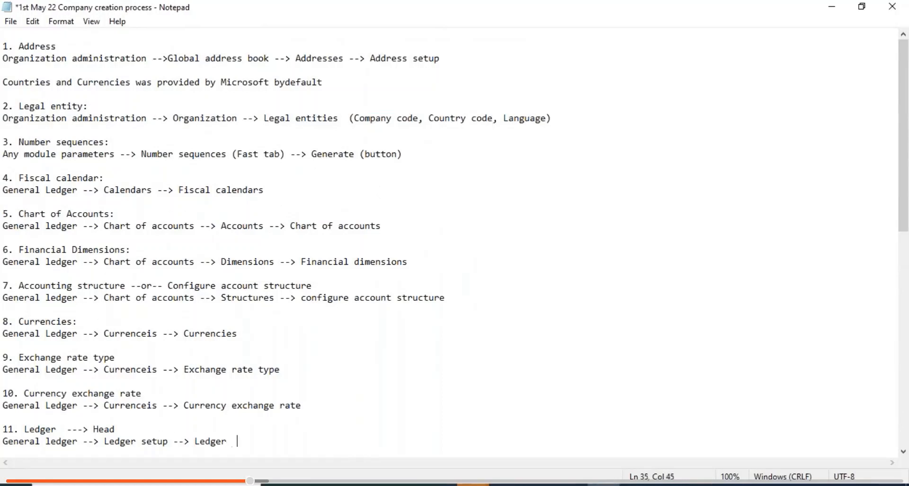
- Append '(Chart of accounts, Accounting currency, Reporting currency)' to item 11's Ledger line and save
{"action": "type", "text": "(Chart of accounts, "}
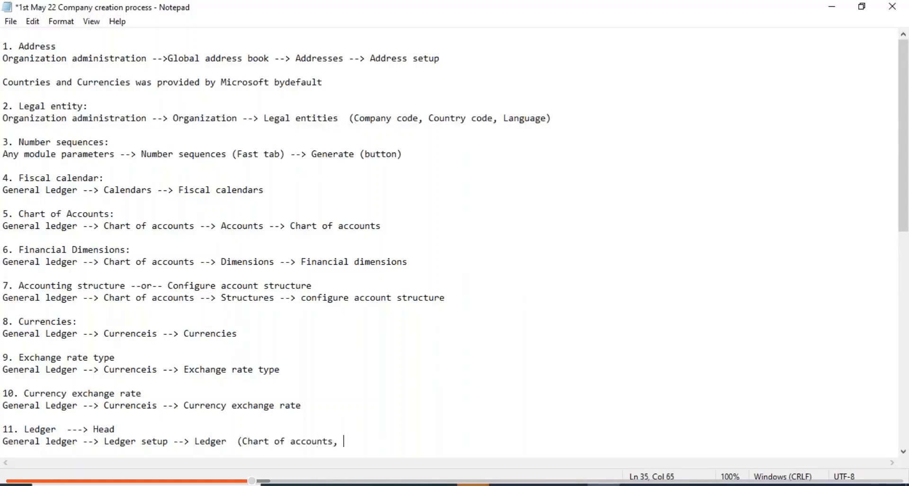
{"action": "type", "text": "Accont"}
{"action": "key", "text": "BackSpace"}
{"action": "type", "text": "unting cur"}
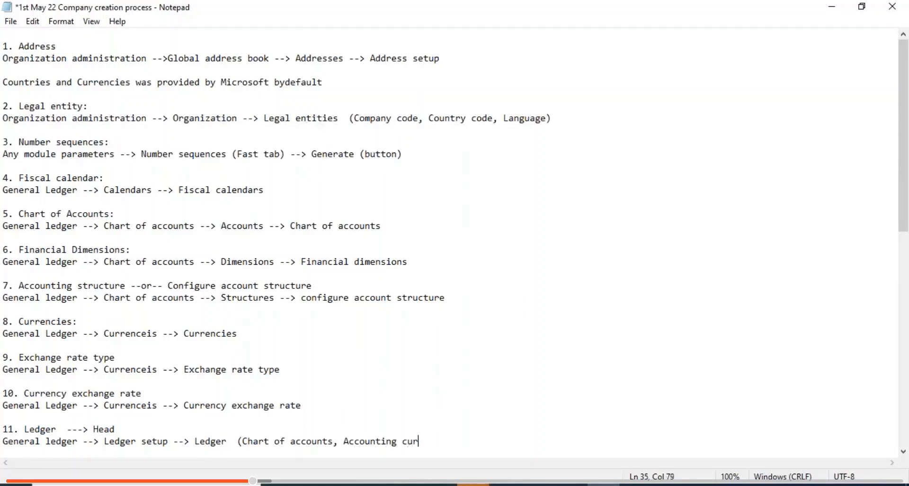
{"action": "type", "text": "rency, Reporting crre"}
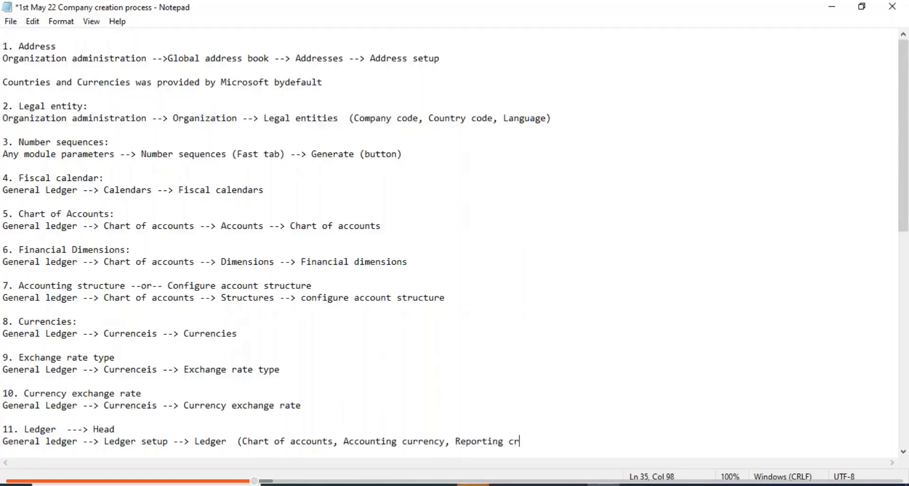
{"action": "key", "text": "BackSpace"}
{"action": "key", "text": "BackSpace"}
{"action": "key", "text": "BackSpace"}
{"action": "key", "text": "BackSpace"}
{"action": "type", "text": "currency)"}
{"action": "key", "text": "ctrl+s"}
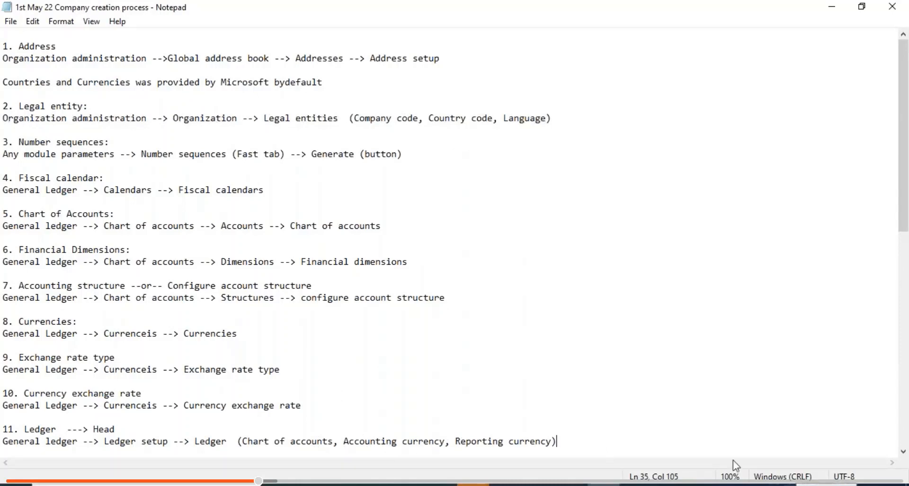
- Start a new item 12 line below the Ledger entry and save the notes
{"action": "key", "text": "Return"}
{"action": "key", "text": "Return"}
{"action": "key", "text": "Return"}
{"action": "key", "text": "Return"}
{"action": "key", "text": "Return"}
{"action": "key", "text": "Return"}
{"action": "key", "text": "Return"}
{"action": "key", "text": "Return"}
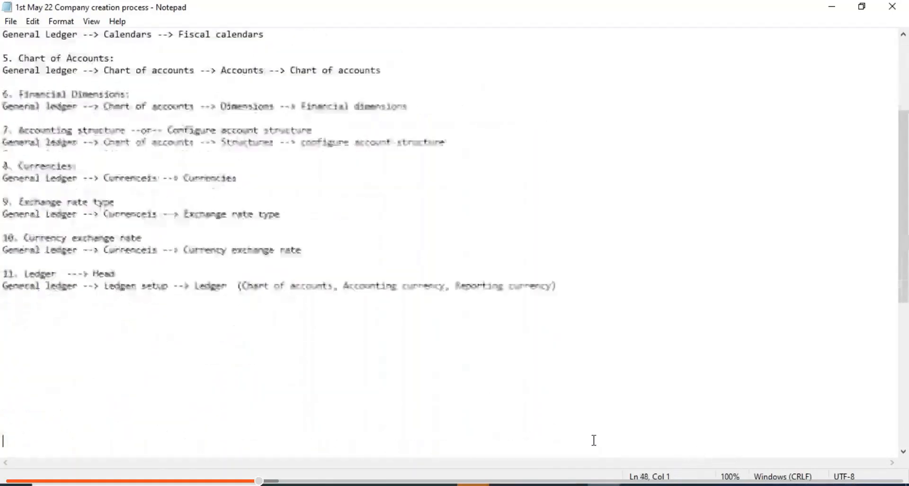
{"action": "key", "text": "BackSpace"}
{"action": "key", "text": "BackSpace"}
{"action": "key", "text": "BackSpace"}
{"action": "key", "text": "BackSpace"}
{"action": "key", "text": "BackSpace"}
{"action": "key", "text": "BackSpace"}
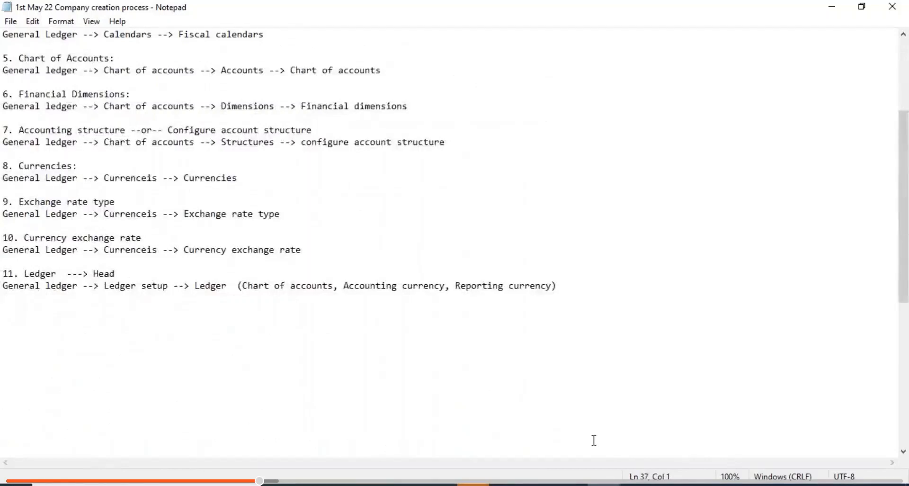
{"action": "type", "text": "12."}
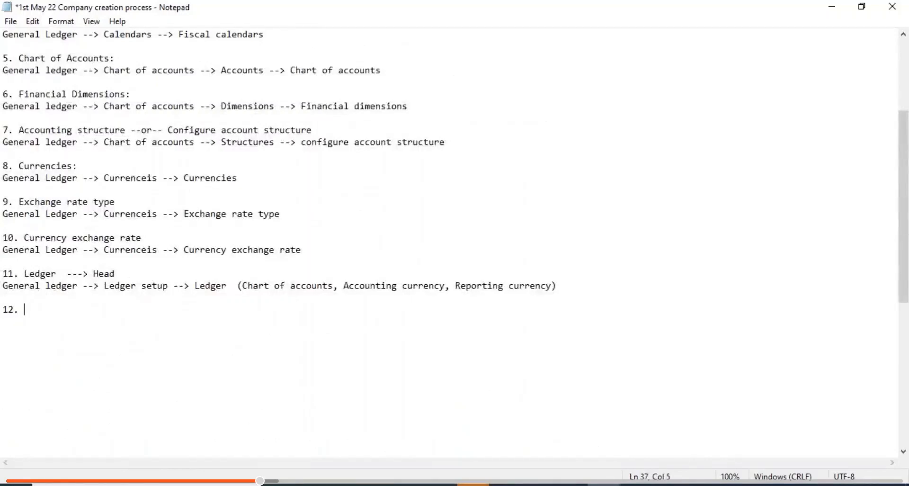
{"action": "key", "text": "ctrl+s"}
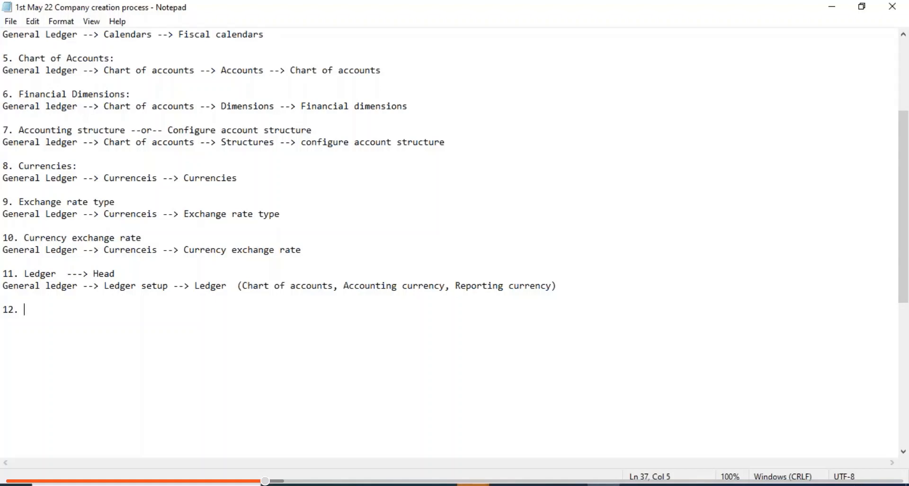
- Type the heading 'General Ledger parameters:' as item 12 and save the notes file
{"action": "type", "text": "Gene"}
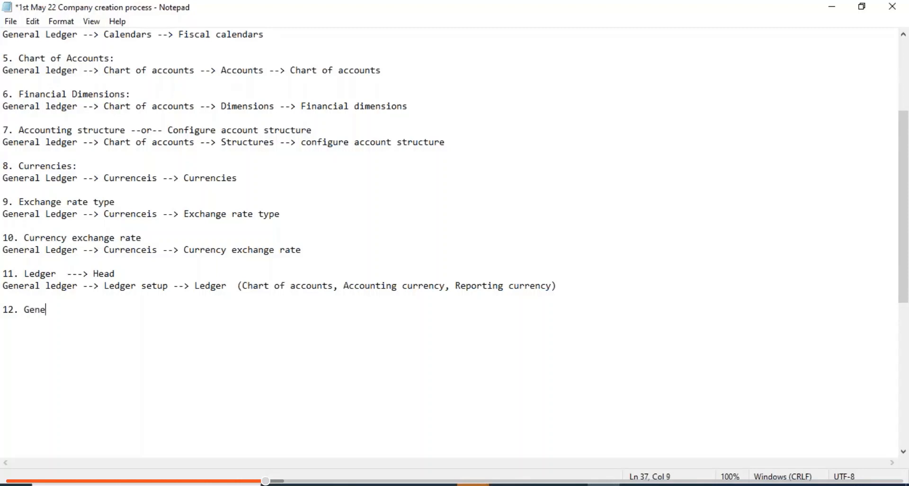
{"action": "type", "text": "ral Ledger"}
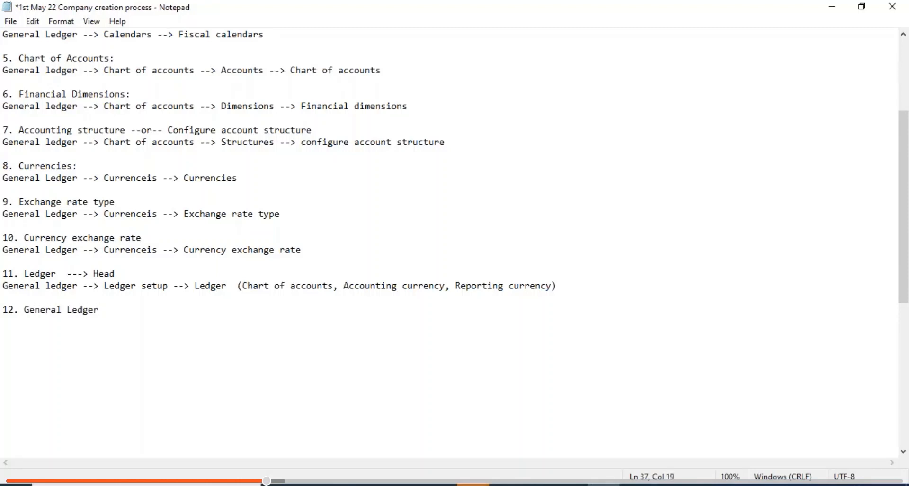
{"action": "type", "text": " parameters:"}
{"action": "key", "text": "Return"}
{"action": "key", "text": "ctrl+s"}
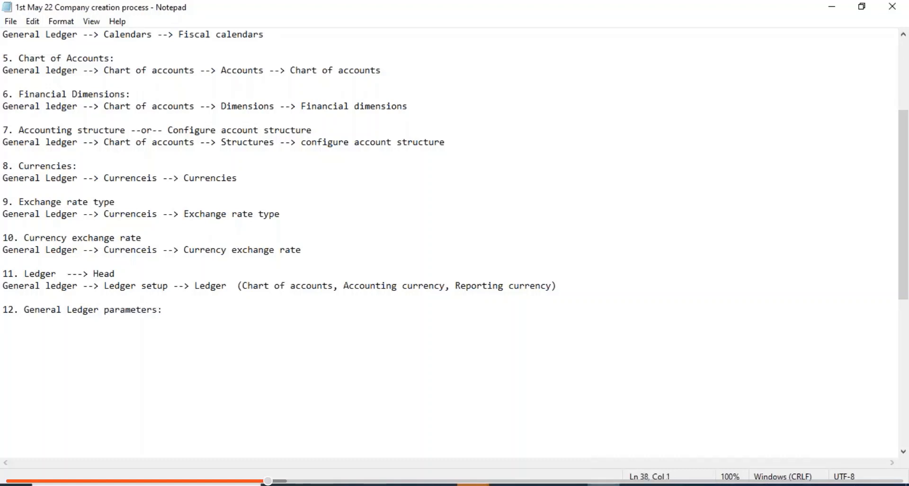
{"action": "left_click", "coordinate": [507, 484]}
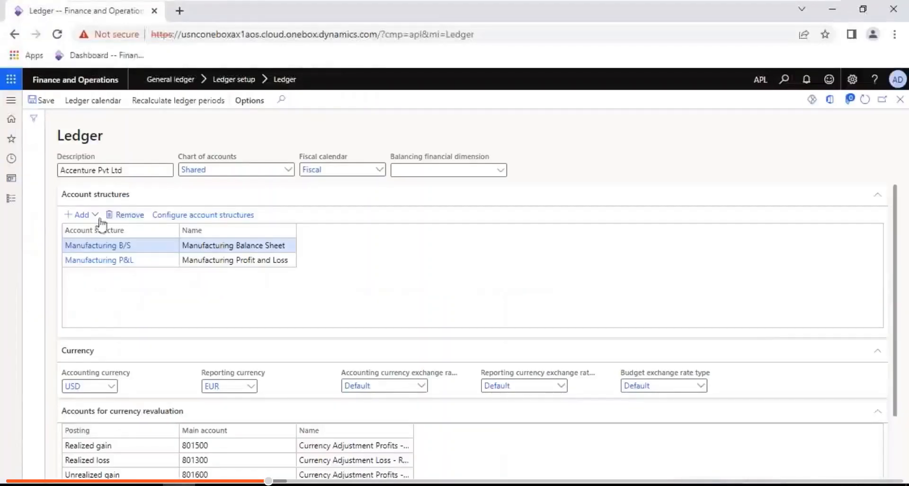
- Go to Modules > General ledger > Ledger setup > General ledger parameters
{"action": "left_click", "coordinate": [9, 203]}
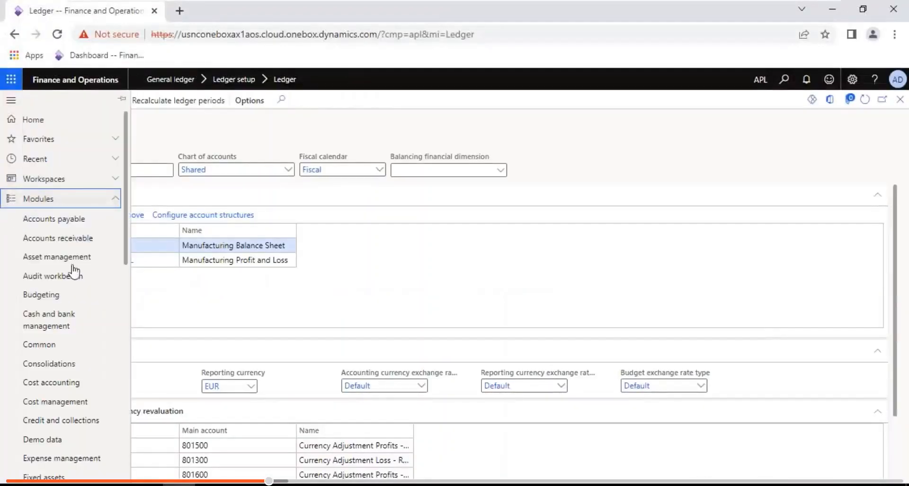
{"action": "scroll", "coordinate": [128, 311], "scroll_direction": "down", "scroll_amount": 5}
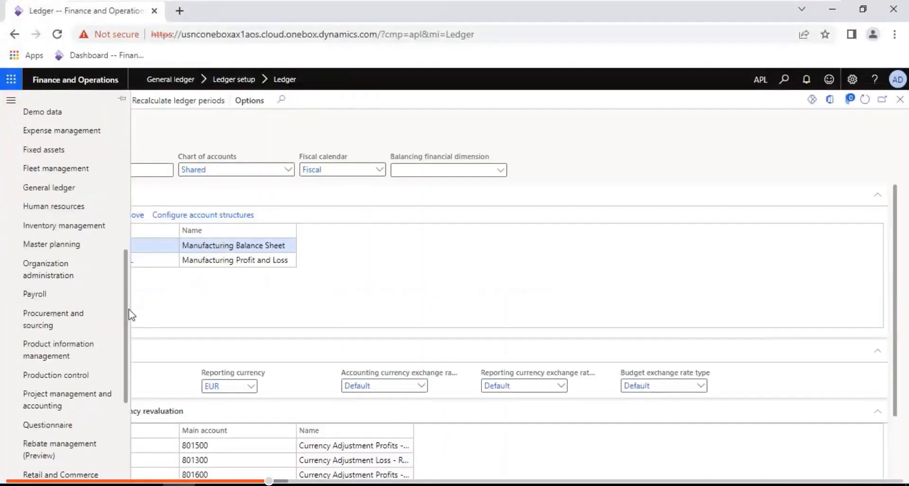
{"action": "left_click", "coordinate": [70, 191]}
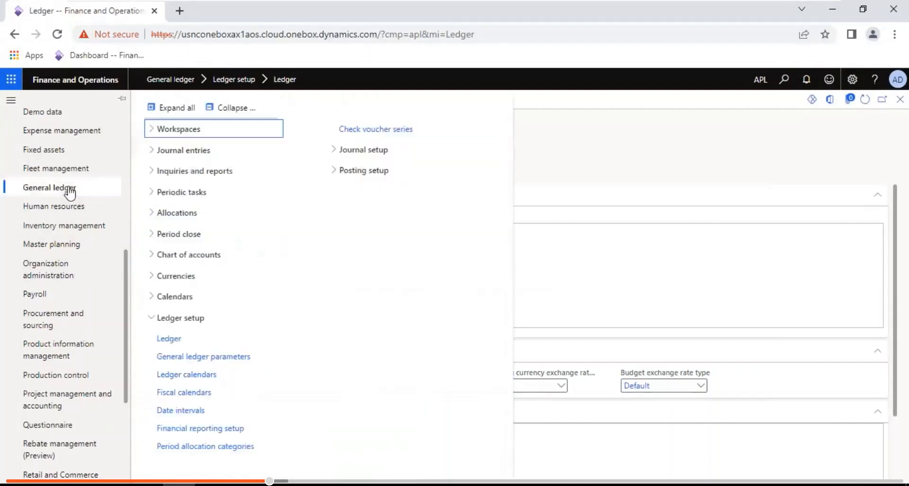
{"action": "left_click", "coordinate": [233, 109]}
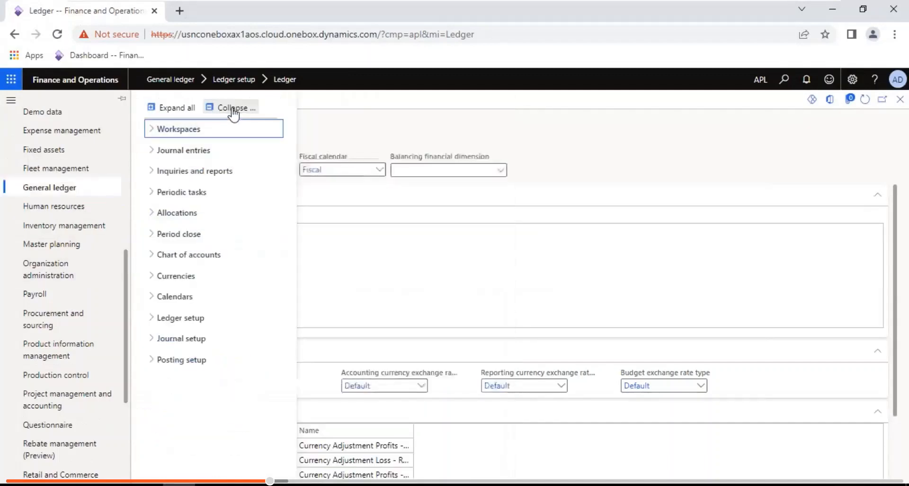
{"action": "left_click", "coordinate": [197, 317]}
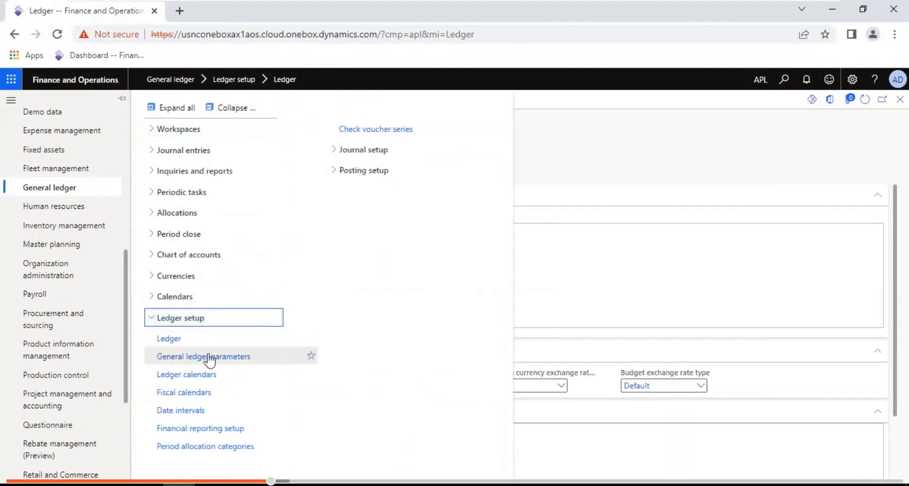
{"action": "left_click", "coordinate": [197, 336]}
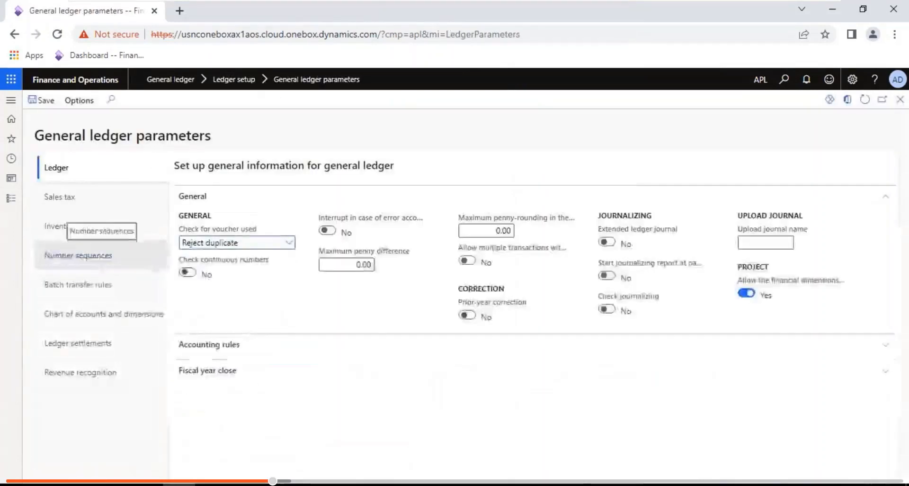
- Enter 0.01 in both Maximum penny difference and Maximum penny-rounding on the Ledger tab
{"action": "left_click", "coordinate": [369, 264]}
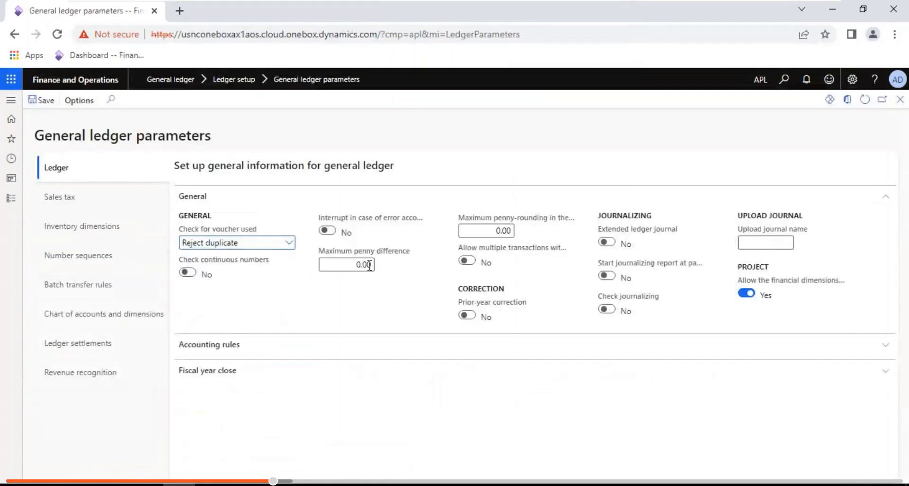
{"action": "key", "text": "BackSpace"}
{"action": "type", "text": "1"}
{"action": "key", "text": "Tab"}
{"action": "key", "text": "End"}
{"action": "key", "text": "BackSpace"}
{"action": "type", "text": "1"}
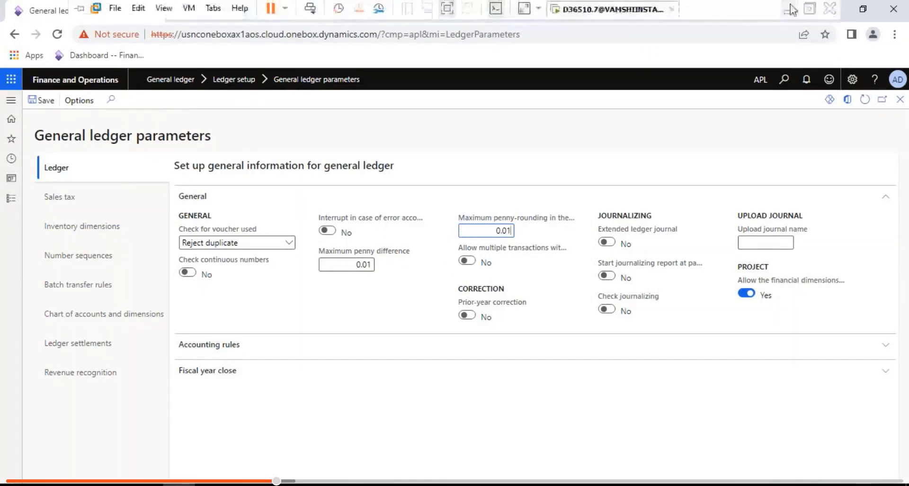
{"action": "left_click", "coordinate": [792, 8]}
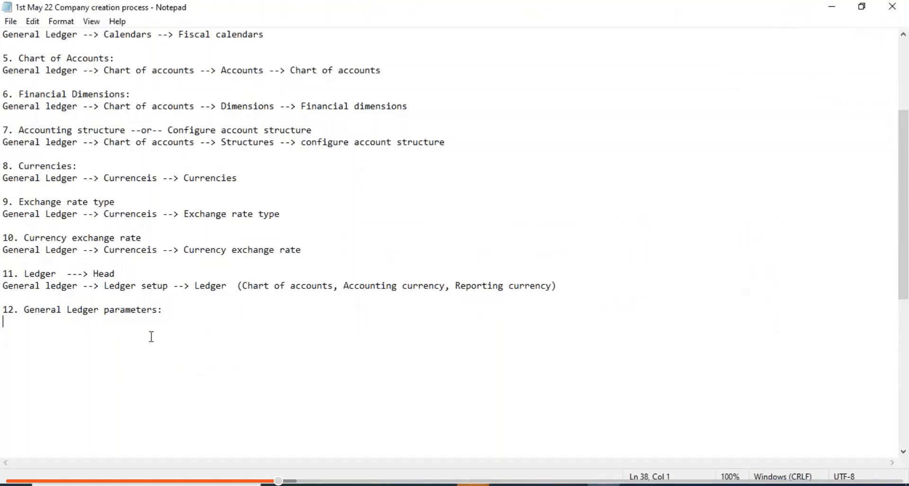
- Copy the heading to a new line and append the path '--> General (Tab) -->'
{"action": "left_click", "coordinate": [158, 311]}
{"action": "left_click_drag", "start_coordinate": [158, 310], "coordinate": [26, 314]}
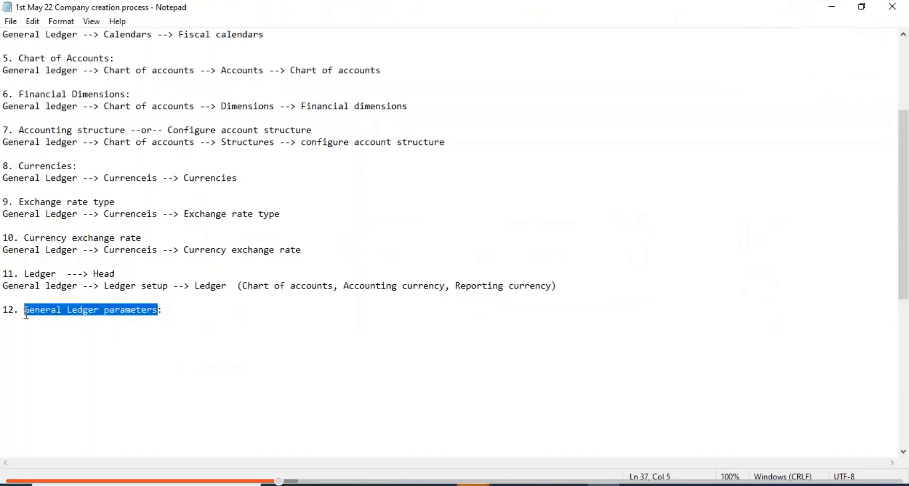
{"action": "left_click", "coordinate": [6, 322]}
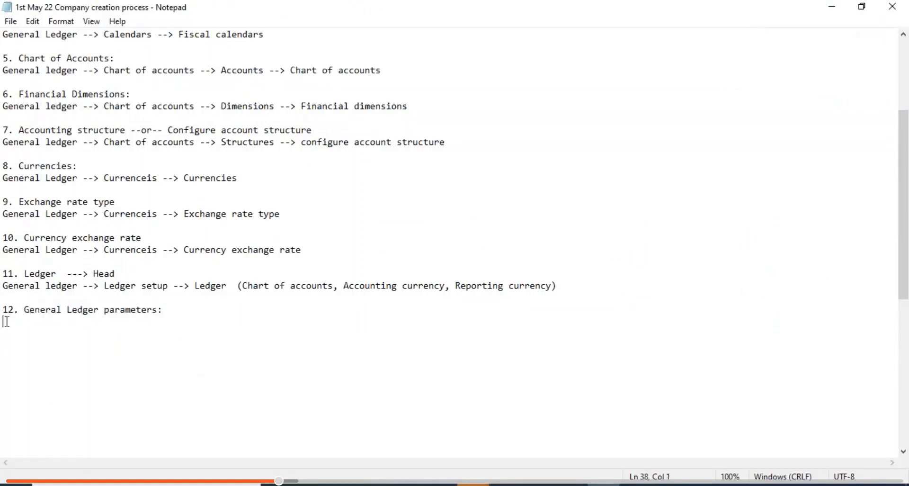
{"action": "type", "text": "General Ledger parameters"}
{"action": "type", "text": "-->"}
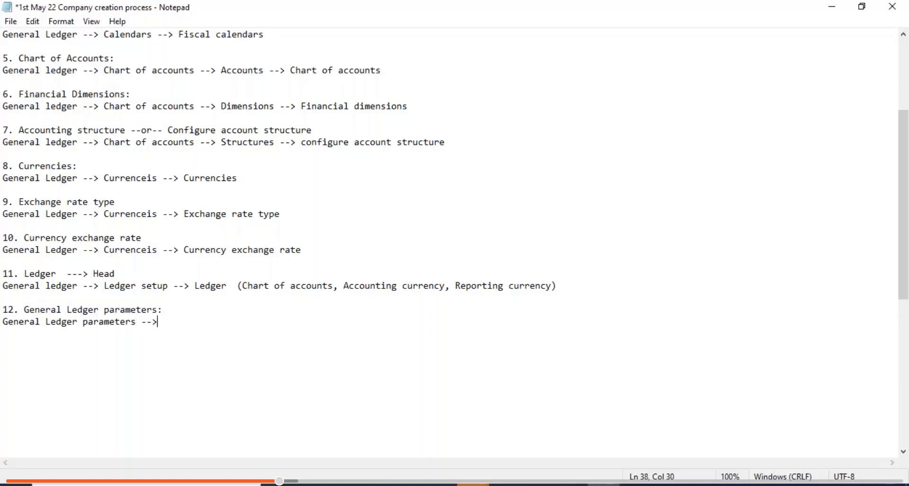
{"action": "type", "text": " General (Tab) --> "}
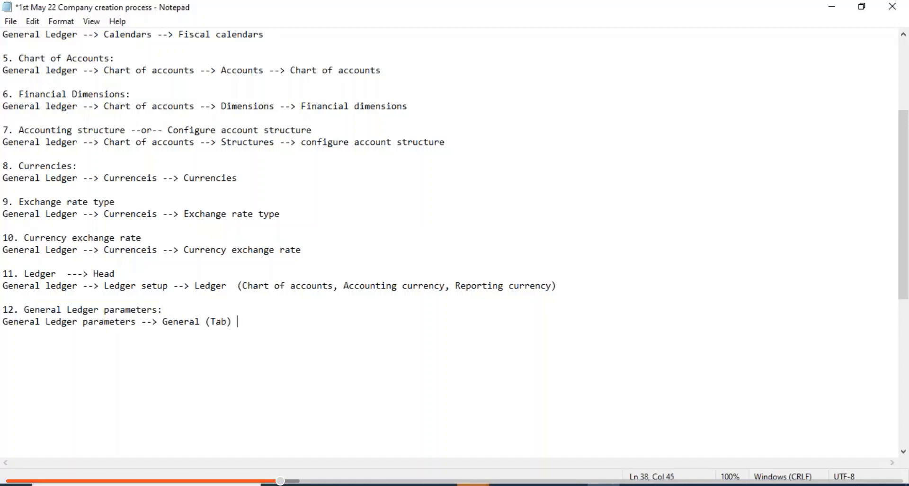
{"action": "type", "text": "A"}
- Add 'Maximum penny difference,' after the General (Tab) path
{"action": "key", "text": "alt+Tab"}
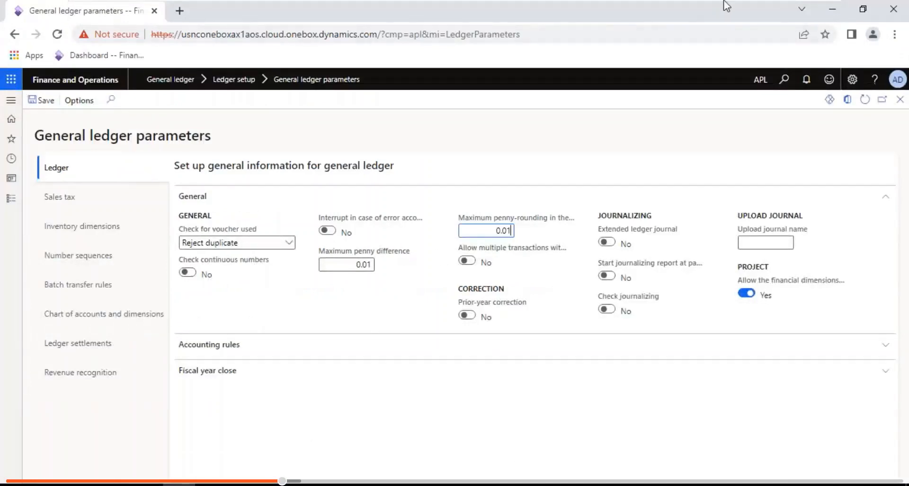
{"action": "mouse_move", "coordinate": [727, 2]}
{"action": "left_click", "coordinate": [790, 14]}
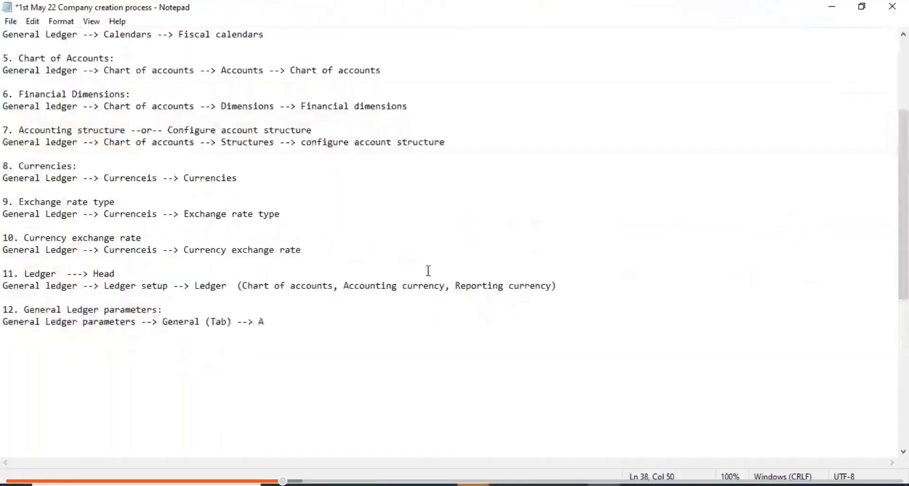
{"action": "key", "text": "BackSpace"}
{"action": "type", "text": "A"}
{"action": "key", "text": "BackSpace"}
{"action": "type", "text": "Maxi"}
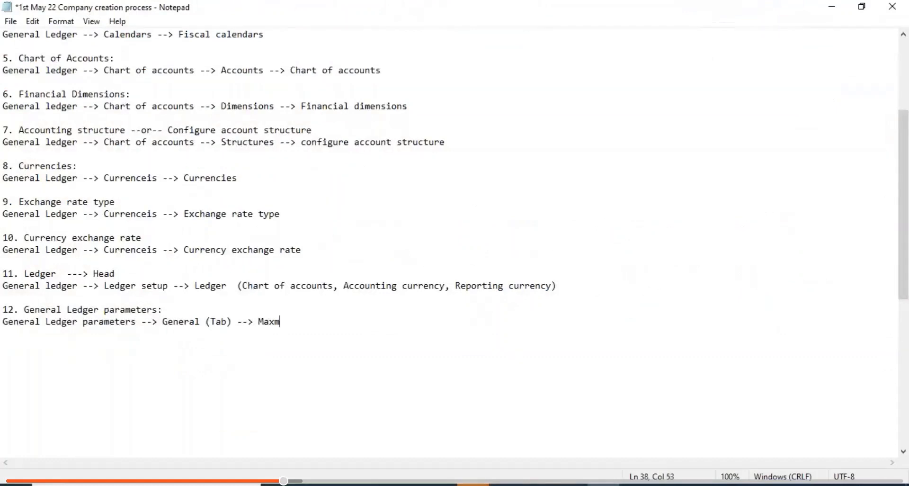
{"action": "type", "text": "mum"}
{"action": "key", "text": "BackSpace"}
{"action": "type", "text": "m penny difference"}
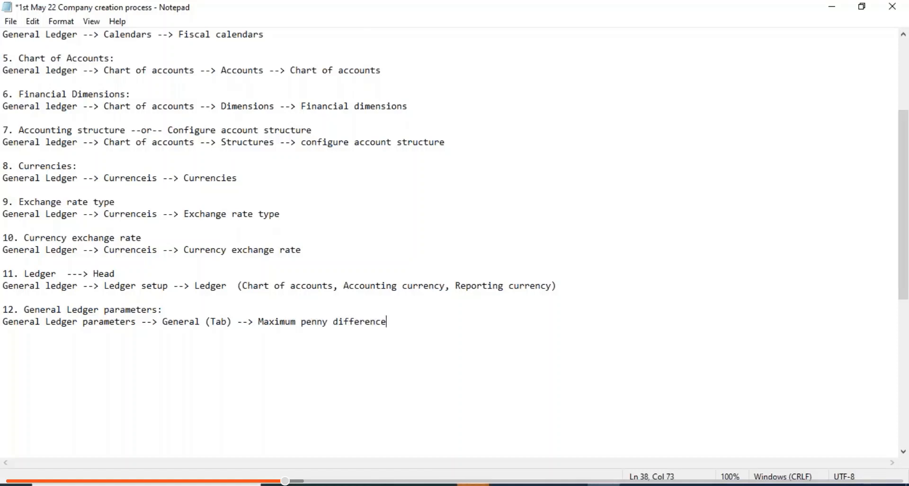
{"action": "type", "text": ","}
- Add 'Maximum penny-rounding in reporting currency.' to the note and save it
{"action": "left_click", "coordinate": [512, 484]}
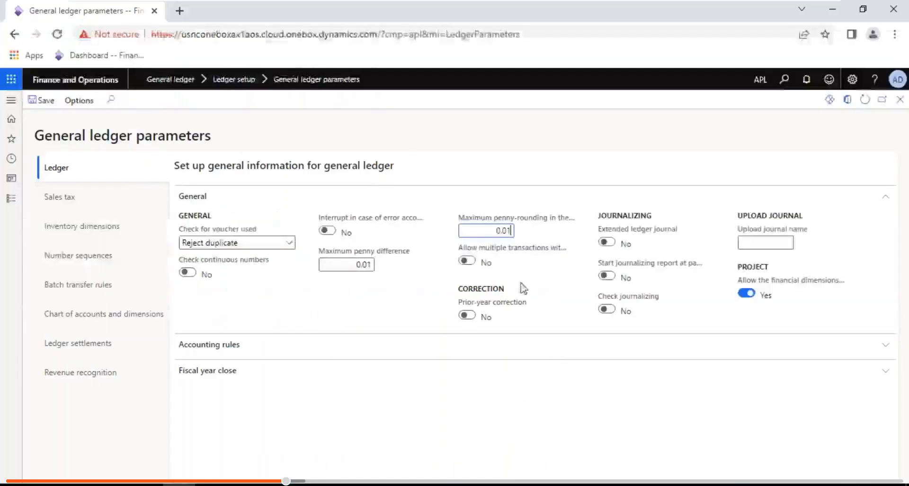
{"action": "mouse_move", "coordinate": [530, 226]}
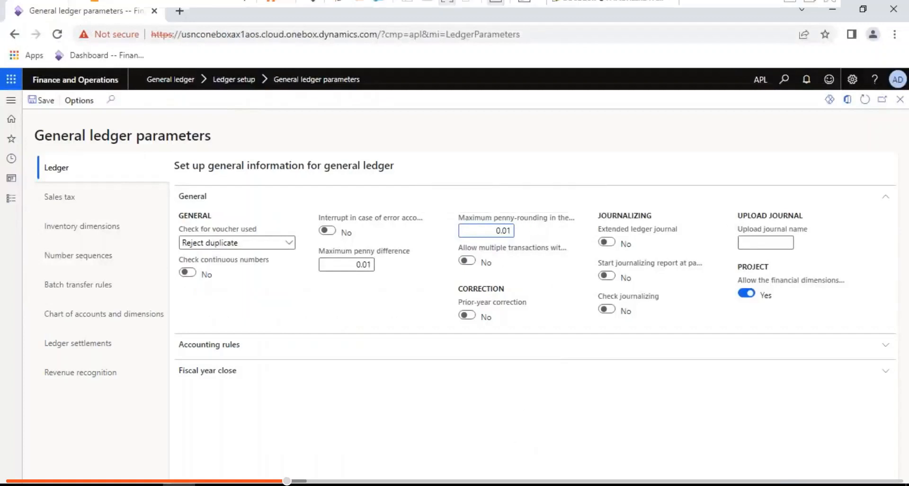
{"action": "left_click", "coordinate": [792, 12]}
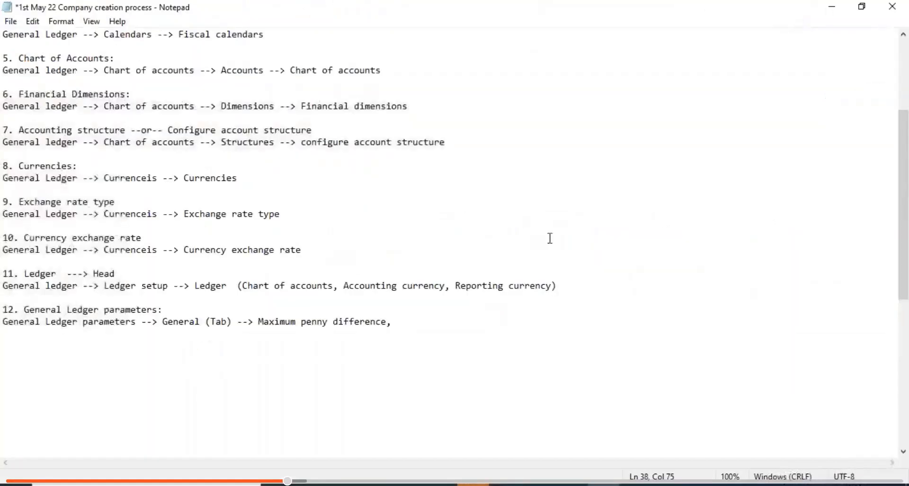
{"action": "key", "text": "Up"}
{"action": "key", "text": "Up"}
{"action": "key", "text": "Up"}
{"action": "key", "text": "Up"}
{"action": "key", "text": "Up"}
{"action": "key", "text": "Up"}
{"action": "key", "text": "Up"}
{"action": "key", "text": "shift+Up"}
{"action": "left_click", "coordinate": [409, 325]}
{"action": "type", "text": "Maximu"}
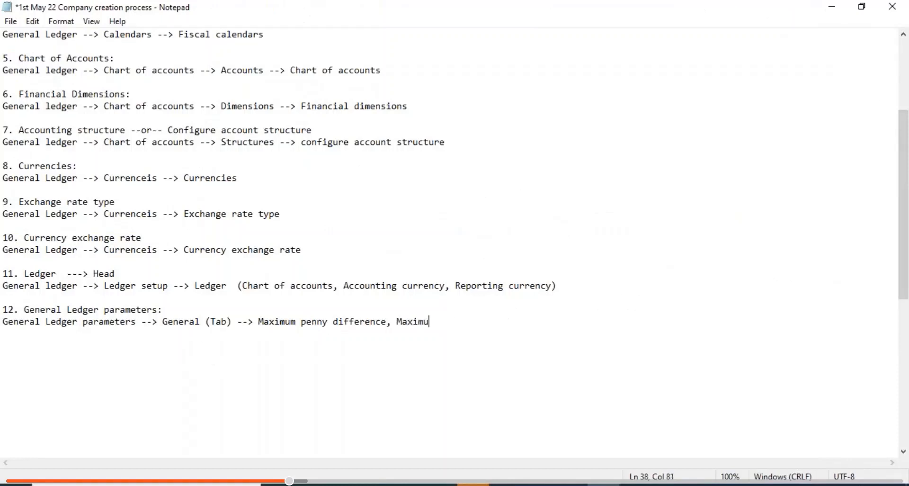
{"action": "type", "text": "m pee"}
{"action": "key", "text": "BackSpace"}
{"action": "type", "text": "nny - roud"}
{"action": "key", "text": "BackSpace"}
{"action": "type", "text": "nding "}
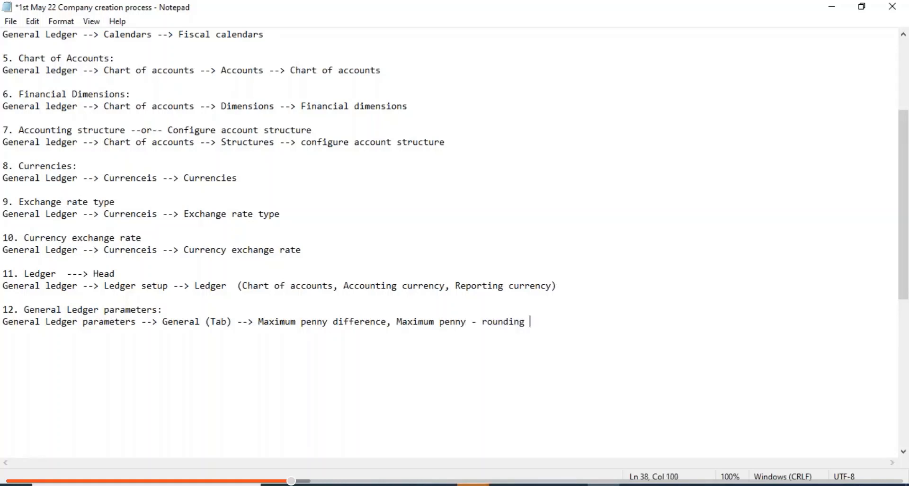
{"action": "type", "text": "in reporting currency."}
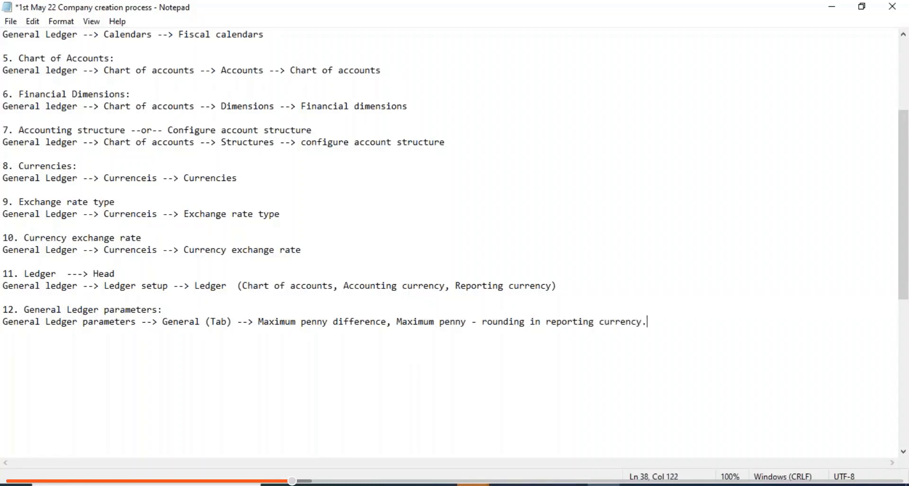
{"action": "key", "text": "Return"}
{"action": "key", "text": "ctrl+s"}
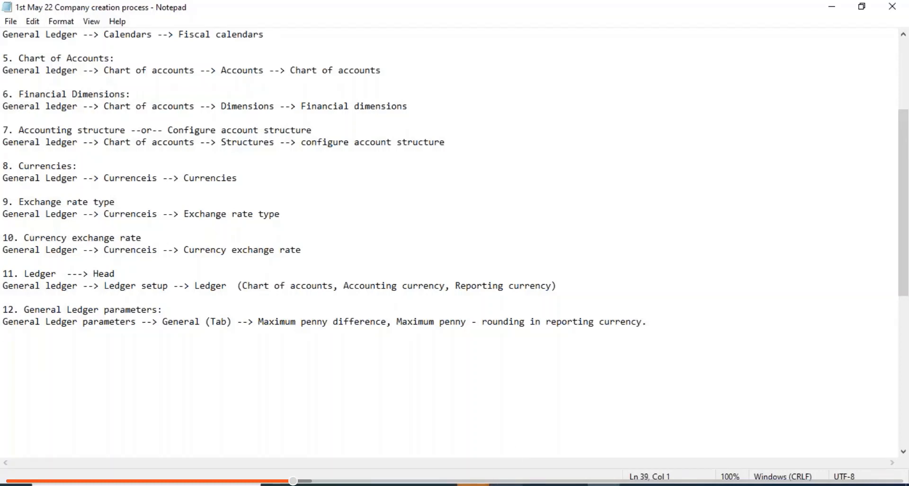
{"action": "key", "text": "alt+Tab"}
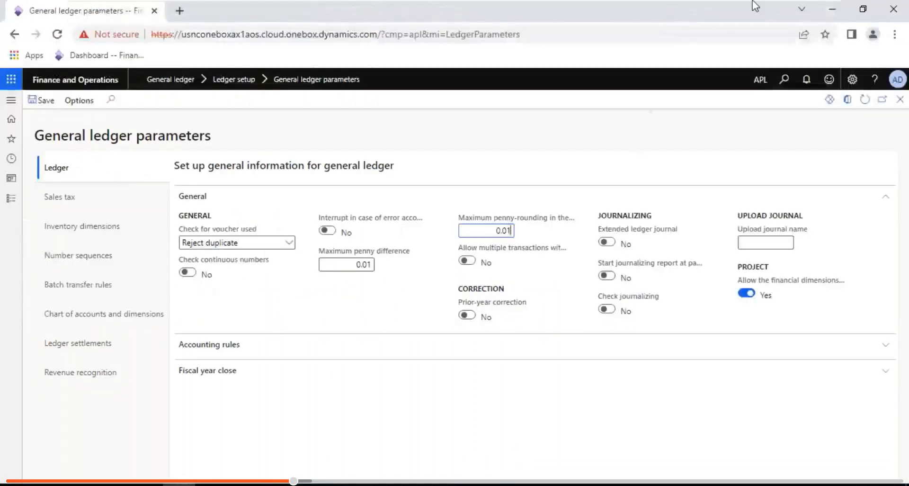
{"action": "key", "text": "alt+Tab"}
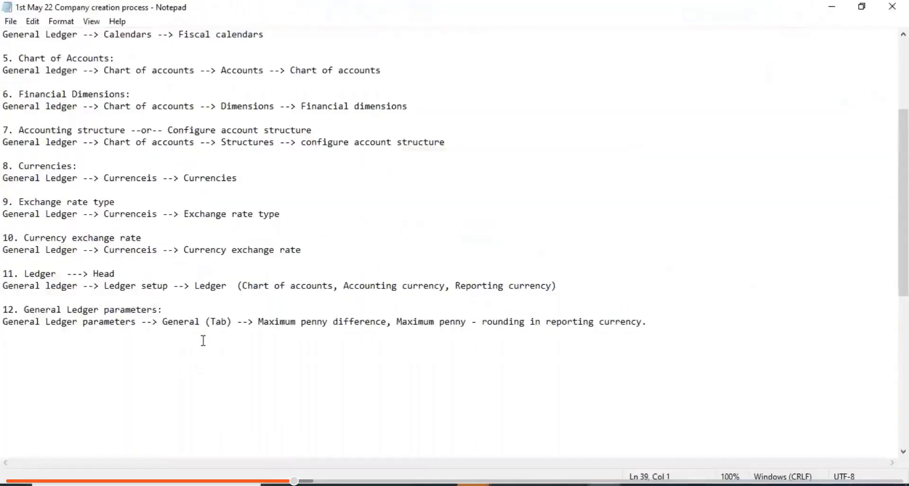
{"action": "key", "text": "Return"}
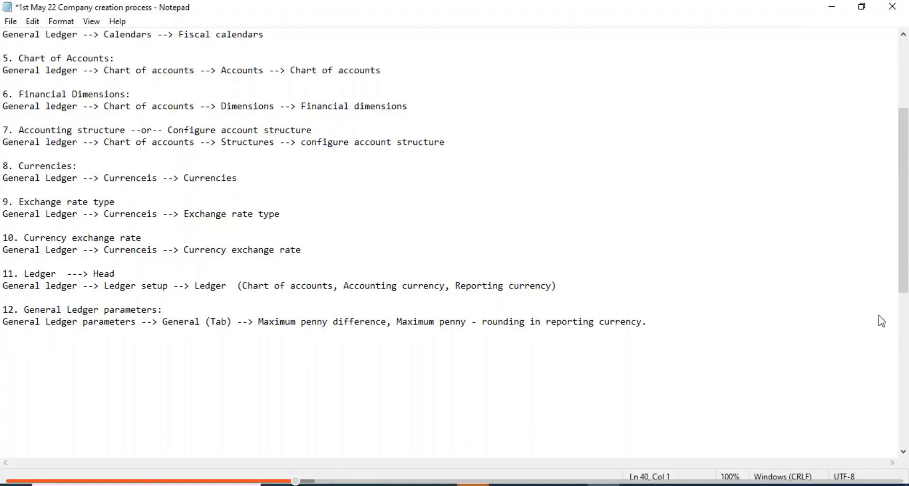
{"action": "key", "text": "alt+Tab"}
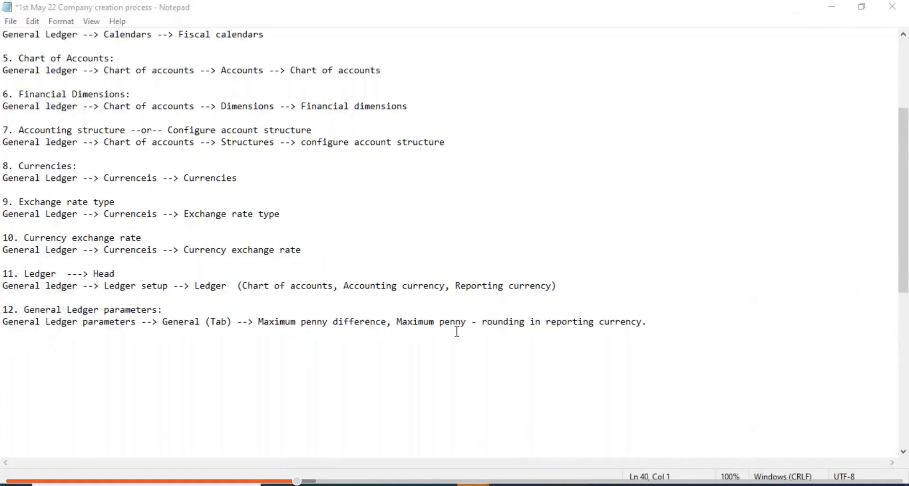
- Write the example '20/6 = 3.33' and put the label 'Rounding' above it
{"action": "left_click", "coordinate": [16, 344]}
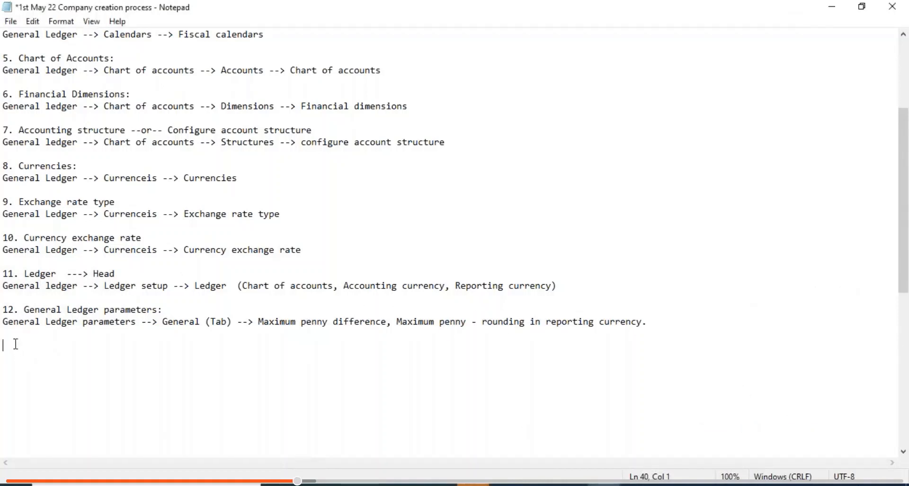
{"action": "type", "text": "20/6 ="}
{"action": "key", "text": "ctrl+s"}
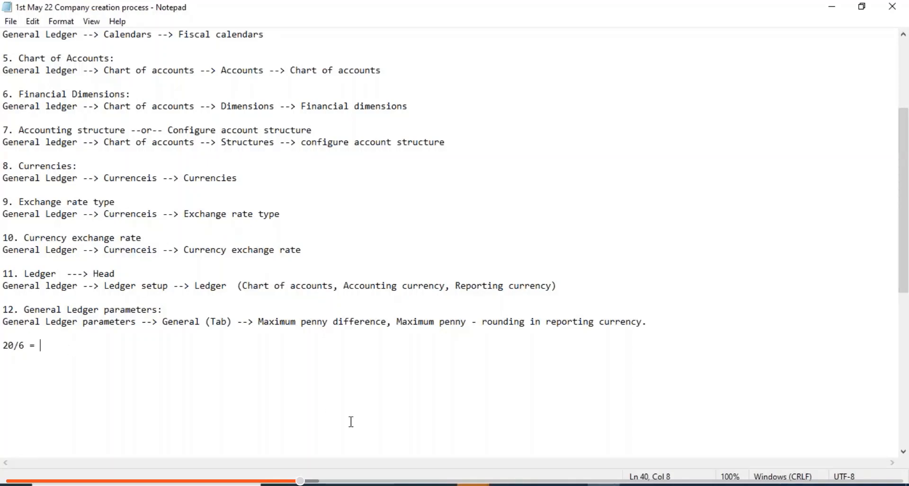
{"action": "key", "text": "super"}
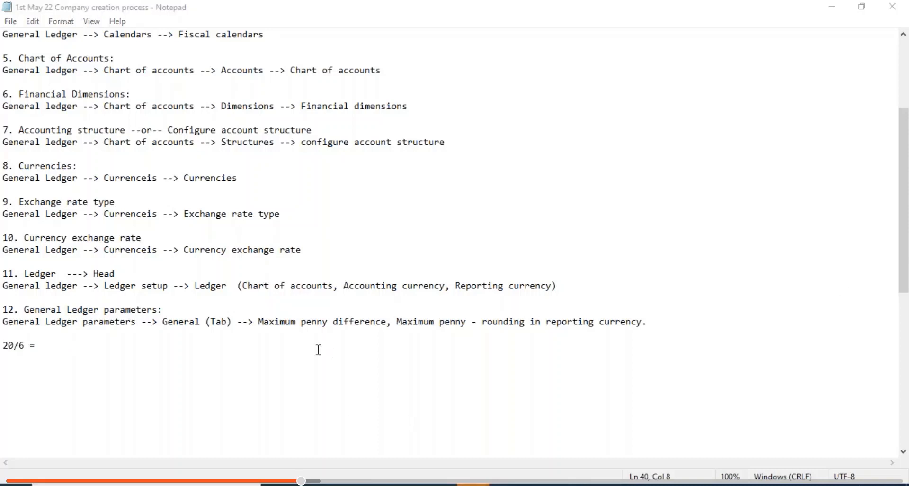
{"action": "left_click", "coordinate": [53, 346]}
{"action": "type", "text": "3.33"}
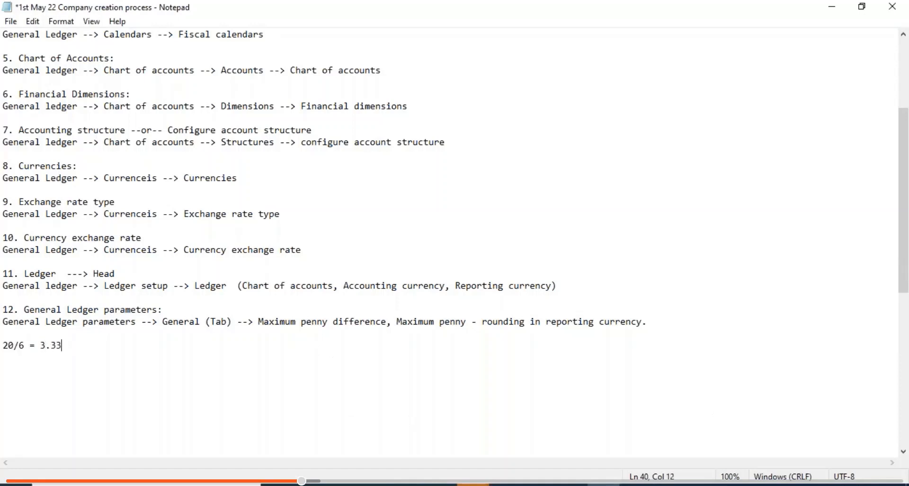
{"action": "key", "text": "ctrl+s"}
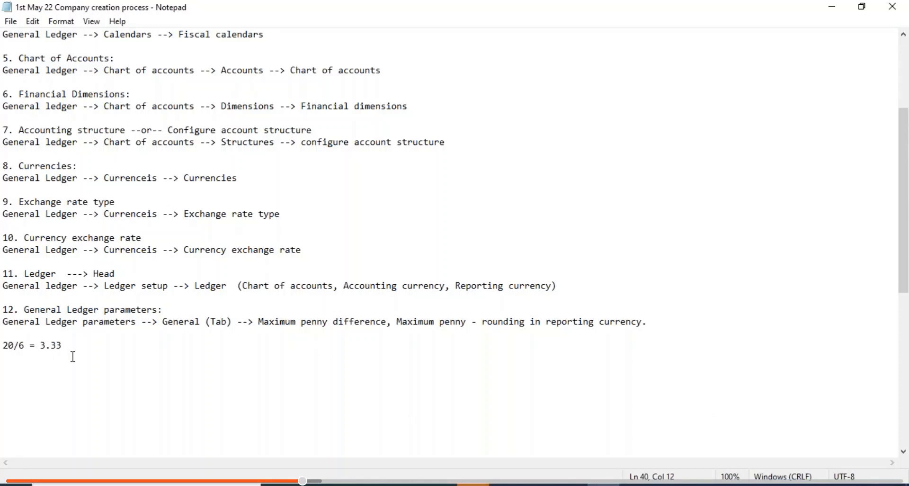
{"action": "left_click", "coordinate": [47, 335]}
{"action": "key", "text": "Return"}
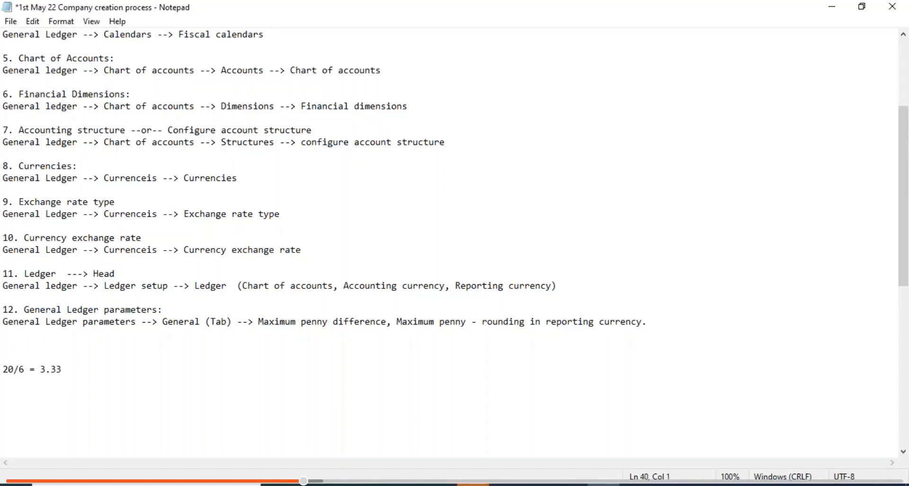
{"action": "type", "text": "Rounding"}
- Change the example to '20/3 = 6.666666' and label it 'Rounding (0.01)'
{"action": "left_click", "coordinate": [72, 373]}
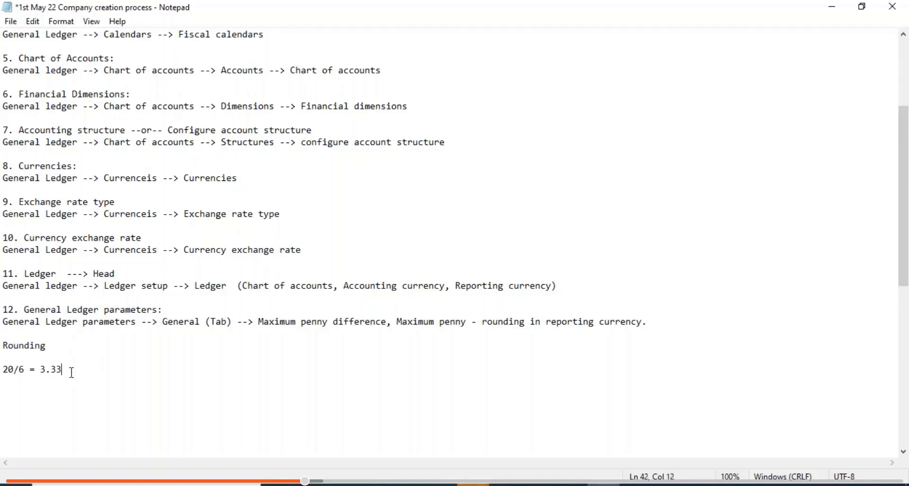
{"action": "left_click", "coordinate": [26, 370]}
{"action": "key", "text": "BackSpace"}
{"action": "type", "text": "2"}
{"action": "key", "text": "BackSpace"}
{"action": "type", "text": "3"}
{"action": "left_click", "coordinate": [62, 371]}
{"action": "key", "text": "BackSpace"}
{"action": "key", "text": "BackSpace"}
{"action": "key", "text": "BackSpace"}
{"action": "key", "text": "BackSpace"}
{"action": "type", "text": "6.666666"}
{"action": "left_click", "coordinate": [55, 349]}
{"action": "type", "text": "(0.01)"}
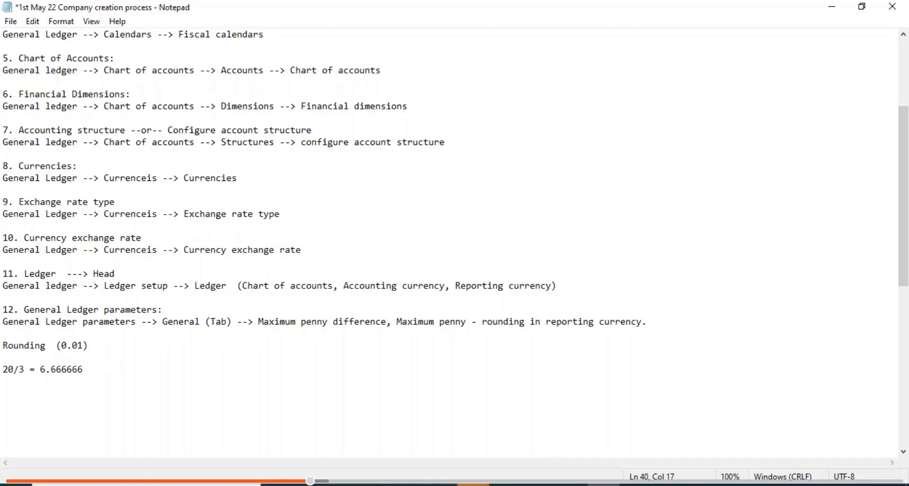
- Round the first example's result to 6.67 and remove the blank line under its label
{"action": "left_click", "coordinate": [87, 371]}
{"action": "left_click_drag", "start_coordinate": [87, 371], "coordinate": [3, 371]}
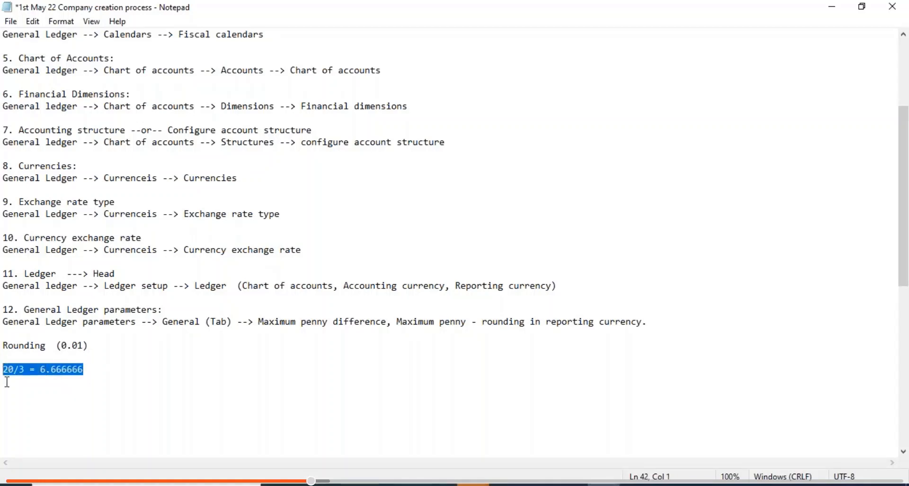
{"action": "left_click", "coordinate": [85, 360]}
{"action": "left_click_drag", "start_coordinate": [85, 360], "coordinate": [87, 367]}
{"action": "left_click", "coordinate": [90, 367]}
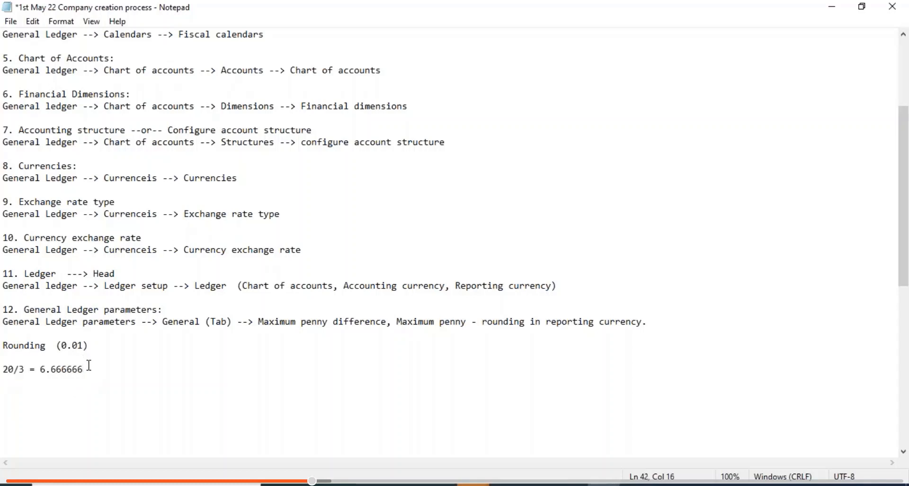
{"action": "key", "text": "BackSpace"}
{"action": "key", "text": "BackSpace"}
{"action": "key", "text": "BackSpace"}
{"action": "key", "text": "BackSpace"}
{"action": "key", "text": "BackSpace"}
{"action": "type", "text": "7"}
{"action": "left_click", "coordinate": [44, 356]}
{"action": "key", "text": "Delete"}
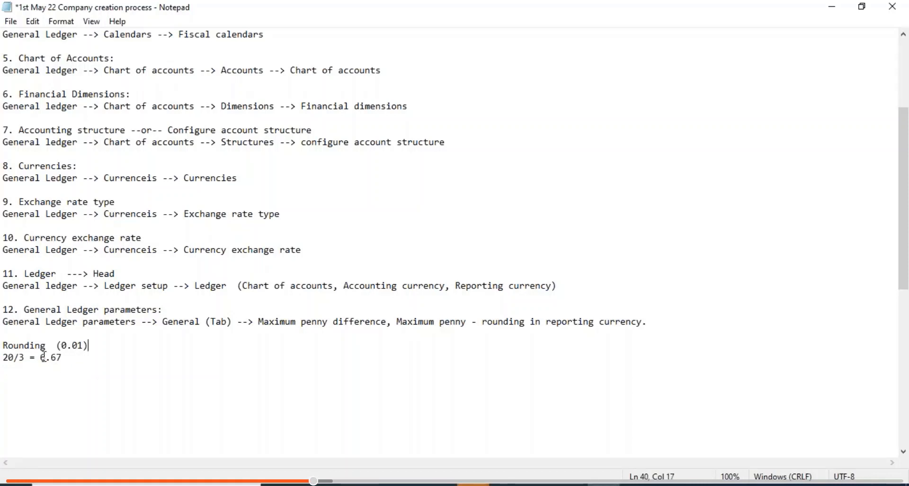
- Paste a second example labelled 'Rounding (0.1)' with the result 20/3 = 6.7
{"action": "left_click", "coordinate": [65, 361]}
{"action": "left_click_drag", "start_coordinate": [65, 361], "coordinate": [4, 345]}
{"action": "key", "text": "ctrl+c"}
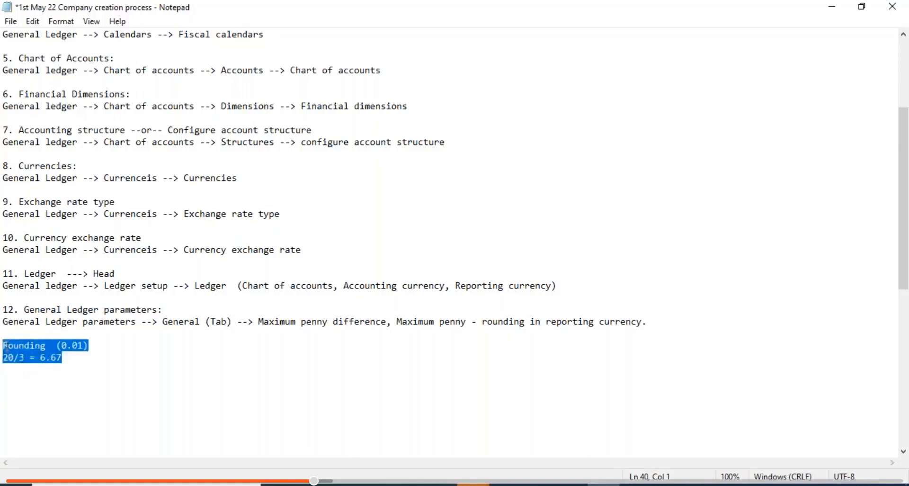
{"action": "left_click", "coordinate": [67, 362]}
{"action": "key", "text": "Return"}
{"action": "key", "text": "Return"}
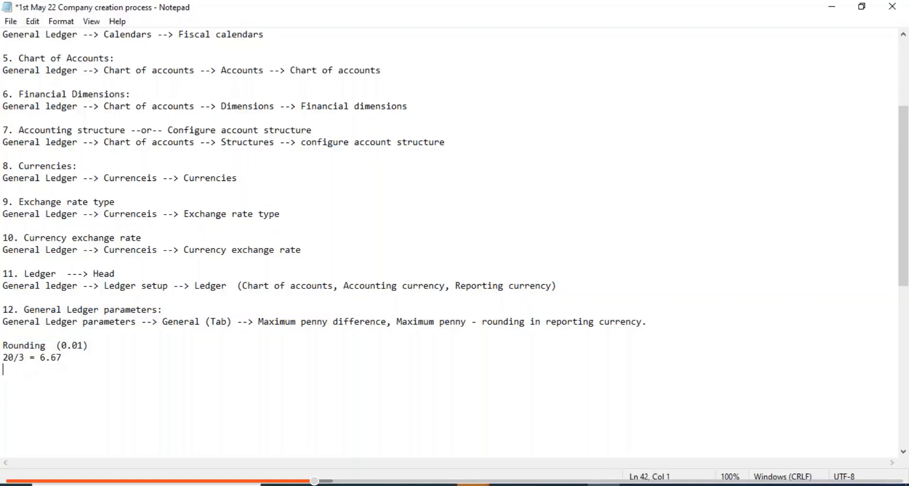
{"action": "key", "text": "ctrl+v"}
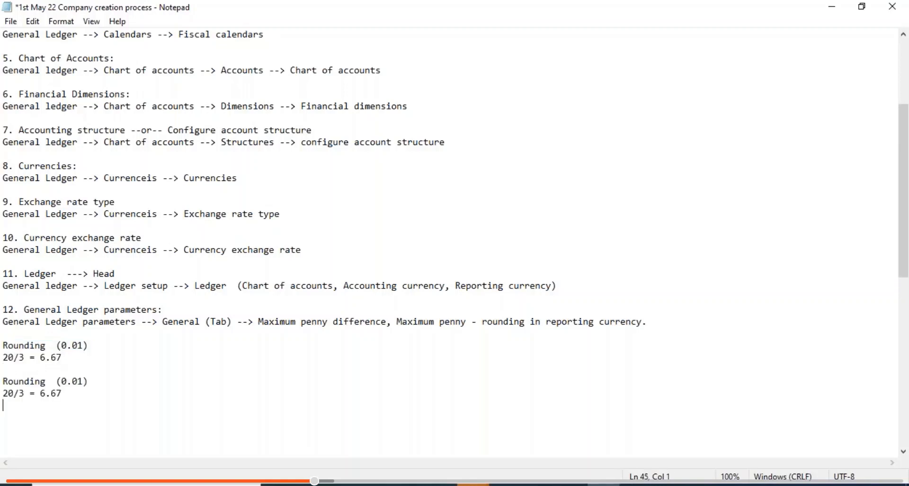
{"action": "left_click", "coordinate": [77, 382]}
{"action": "key", "text": "BackSpace"}
{"action": "left_click", "coordinate": [75, 392]}
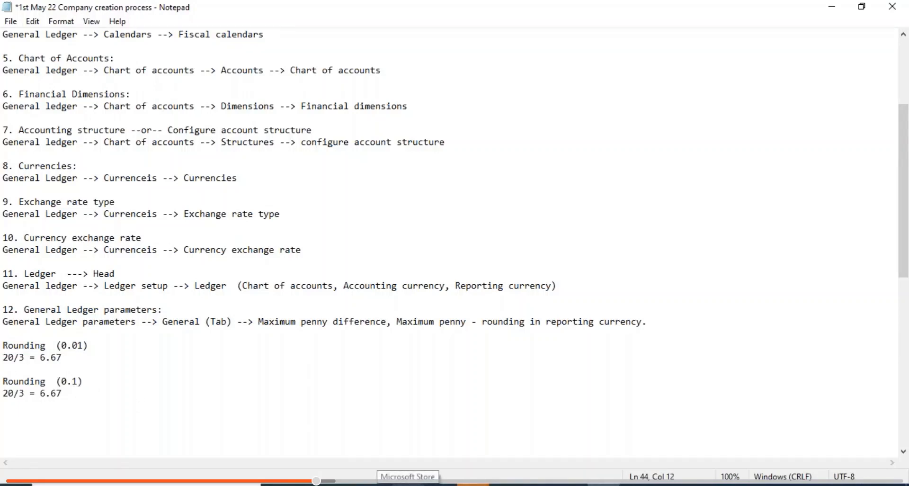
{"action": "key", "text": "BackSpace"}
{"action": "key", "text": "BackSpace"}
{"action": "type", "text": "7"}
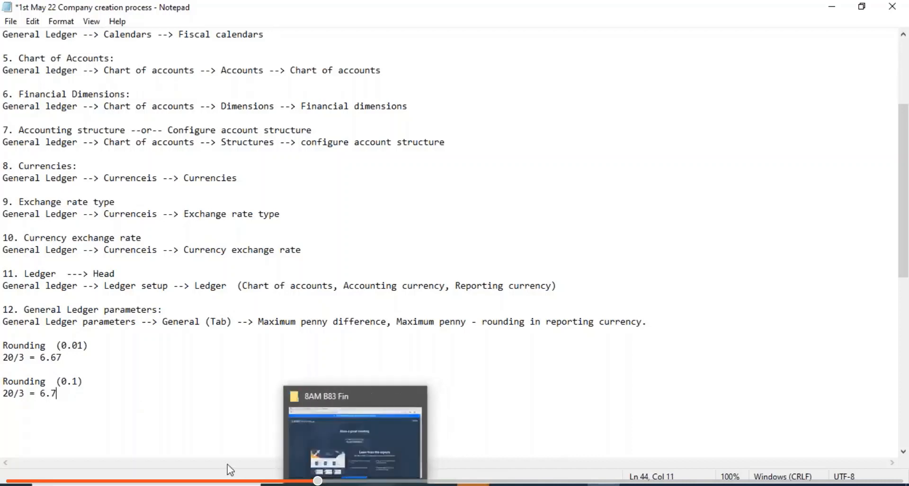
- Paste a third example labelled 'Rounding (1)' with the result 20/3 = 7, and save
{"action": "left_click_drag", "start_coordinate": [65, 393], "coordinate": [7, 375]}
{"action": "key", "text": "ctrl+c"}
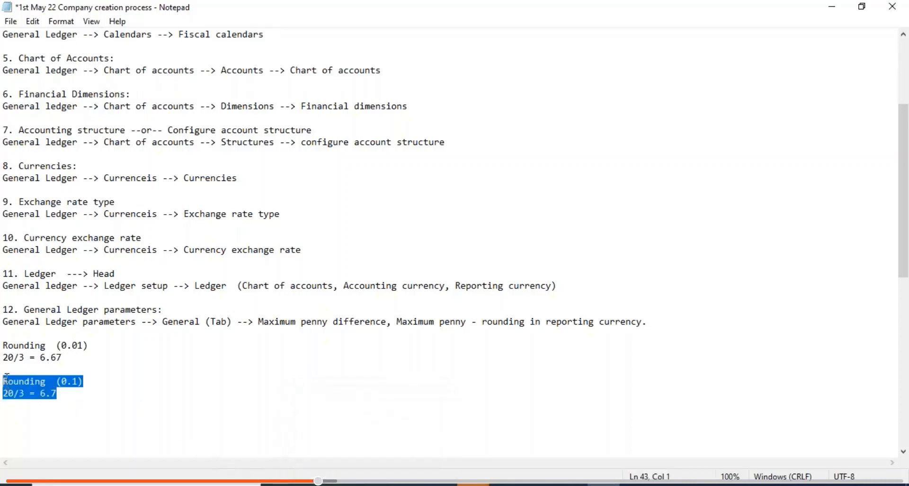
{"action": "left_click", "coordinate": [65, 396]}
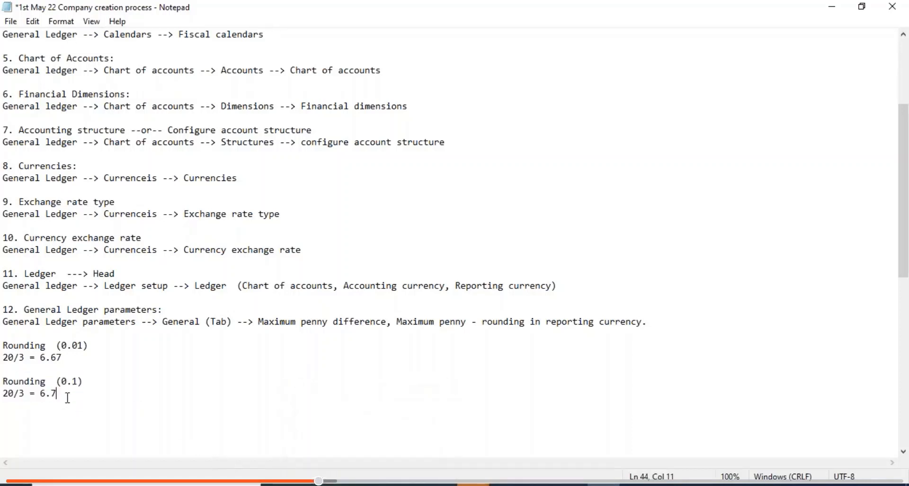
{"action": "key", "text": "Return"}
{"action": "key", "text": "Return"}
{"action": "key", "text": "ctrl+v"}
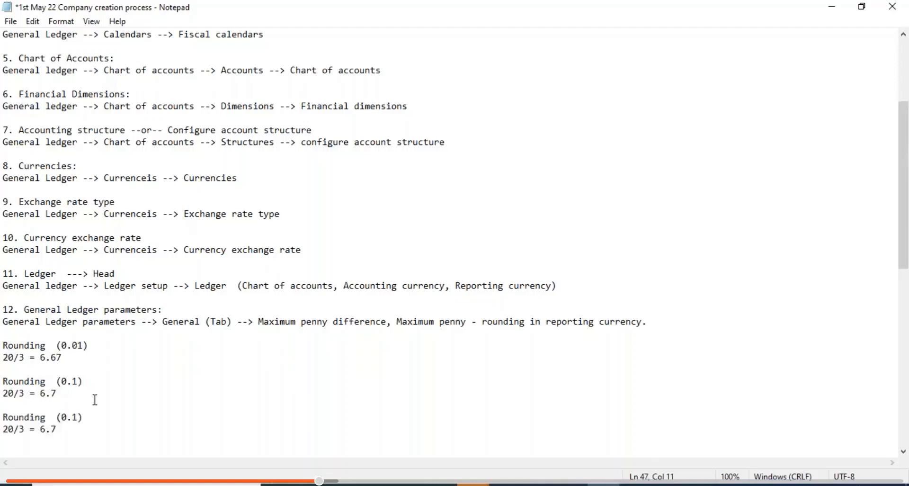
{"action": "left_click", "coordinate": [78, 417]}
{"action": "key", "text": "BackSpace"}
{"action": "key", "text": "BackSpace"}
{"action": "key", "text": "BackSpace"}
{"action": "type", "text": "2"}
{"action": "key", "text": "ctrl+s"}
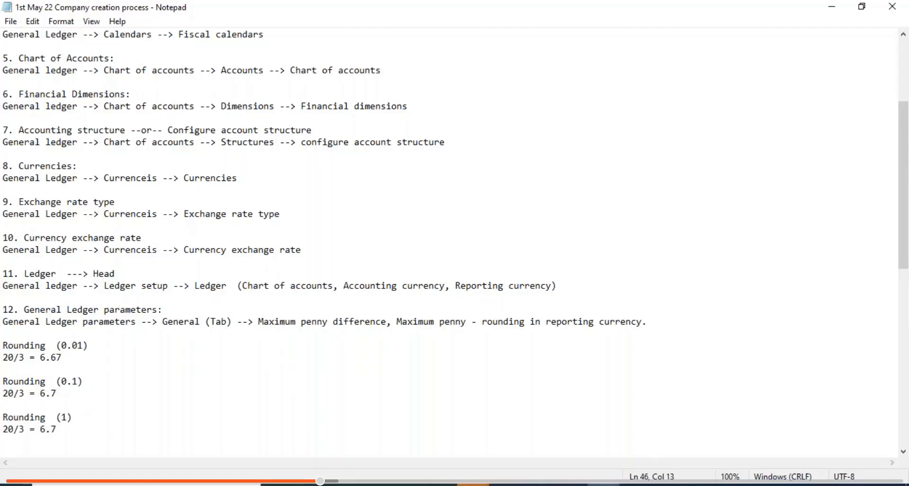
{"action": "left_click", "coordinate": [58, 417]}
{"action": "left_click", "coordinate": [69, 429]}
{"action": "key", "text": "BackSpace"}
{"action": "key", "text": "BackSpace"}
{"action": "key", "text": "BackSpace"}
{"action": "type", "text": "7"}
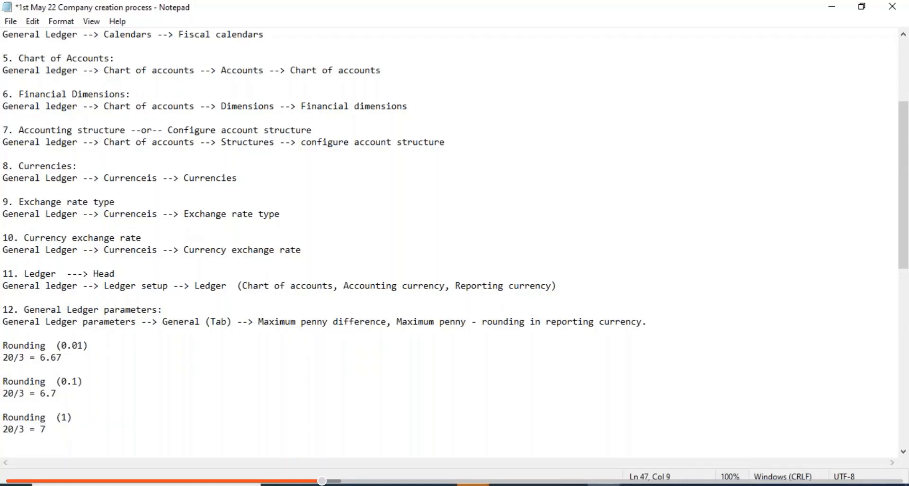
{"action": "key", "text": "ctrl+s"}
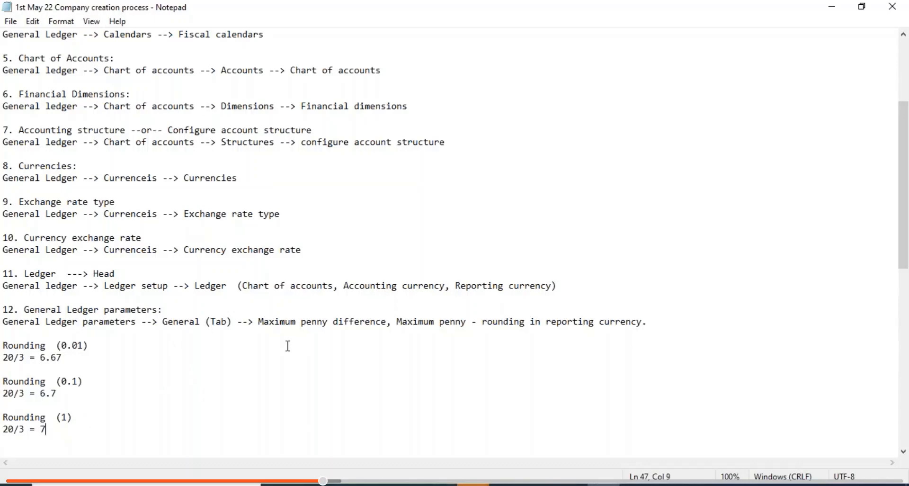
{"action": "key", "text": "alt+Tab"}
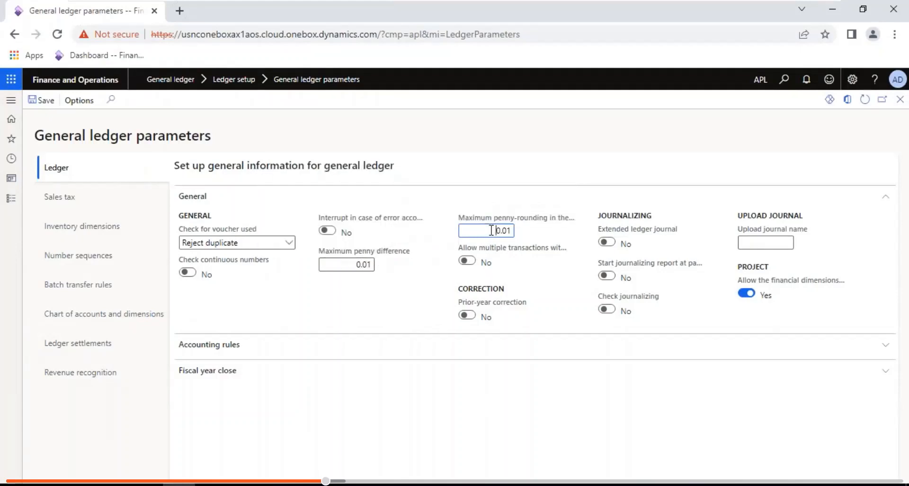
{"action": "mouse_move", "coordinate": [756, 2]}
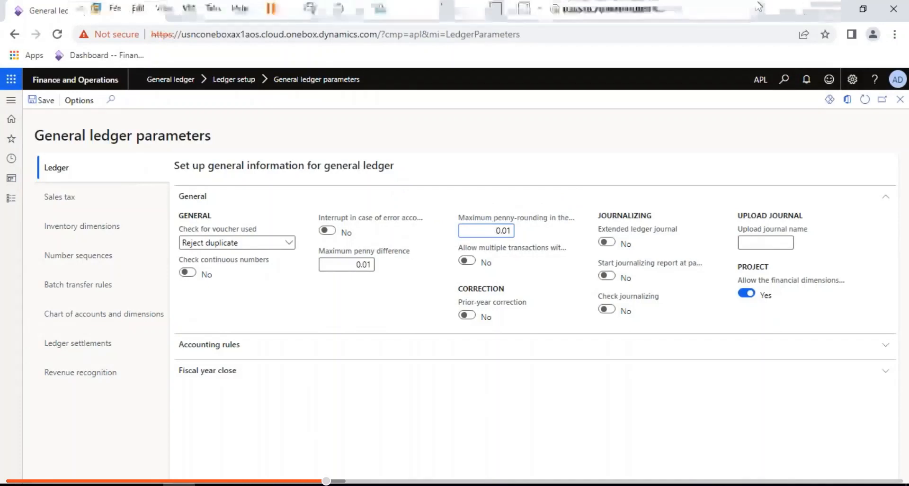
{"action": "left_click", "coordinate": [787, 10]}
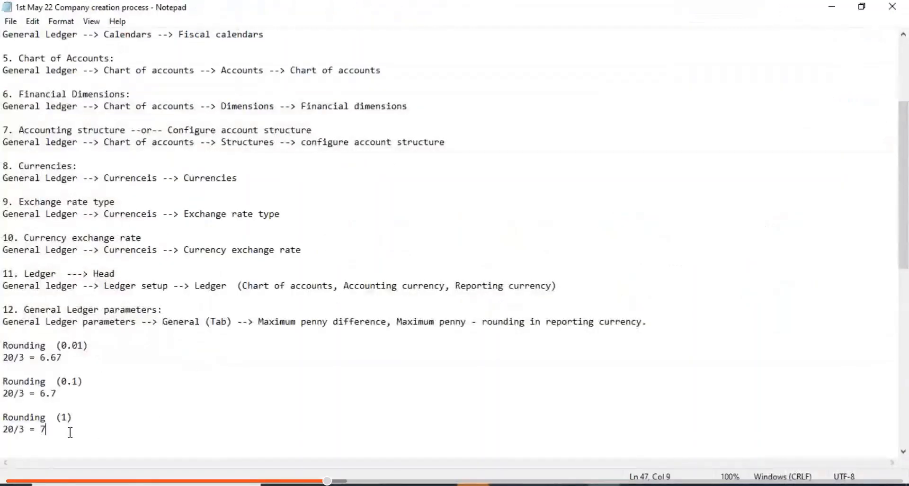
- Add the line '20/3 = 6.6666666666666666' under the parameters note and save
{"action": "key", "text": "Return"}
{"action": "key", "text": "Return"}
{"action": "key", "text": "Return"}
{"action": "key", "text": "Return"}
{"action": "key", "text": "Return"}
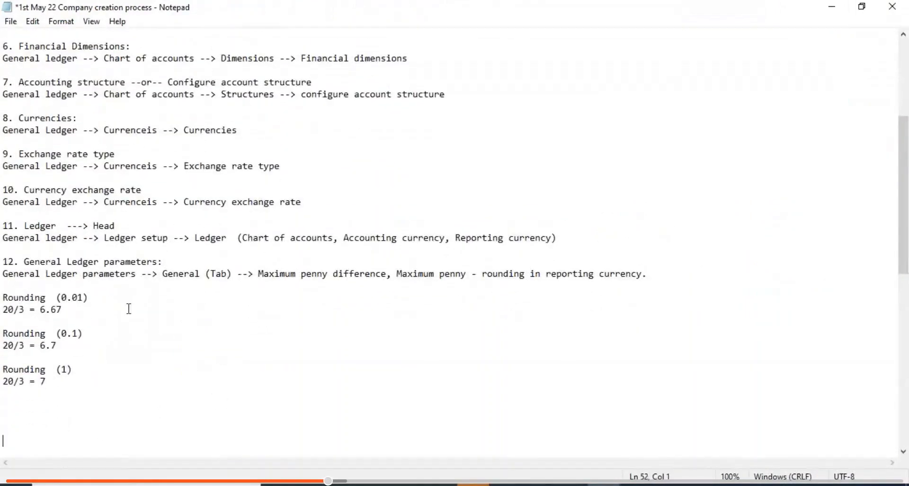
{"action": "left_click", "coordinate": [656, 275]}
{"action": "key", "text": "Return"}
{"action": "key", "text": "Return"}
{"action": "key", "text": "Down"}
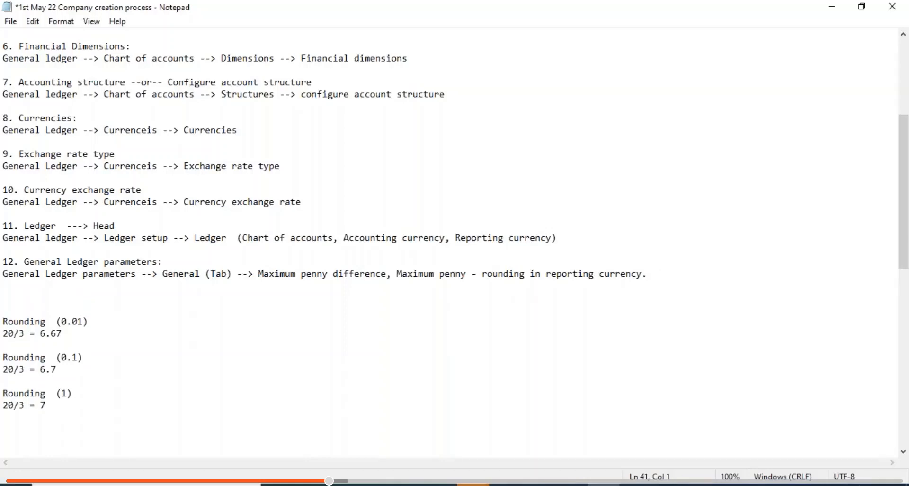
{"action": "key", "text": "Up"}
{"action": "key", "text": "Return"}
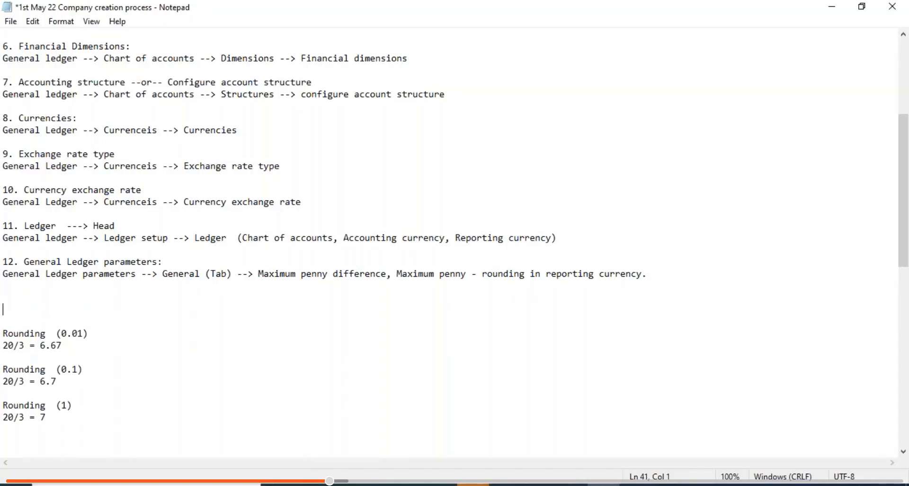
{"action": "type", "text": "20/3 = 6.66666666666"}
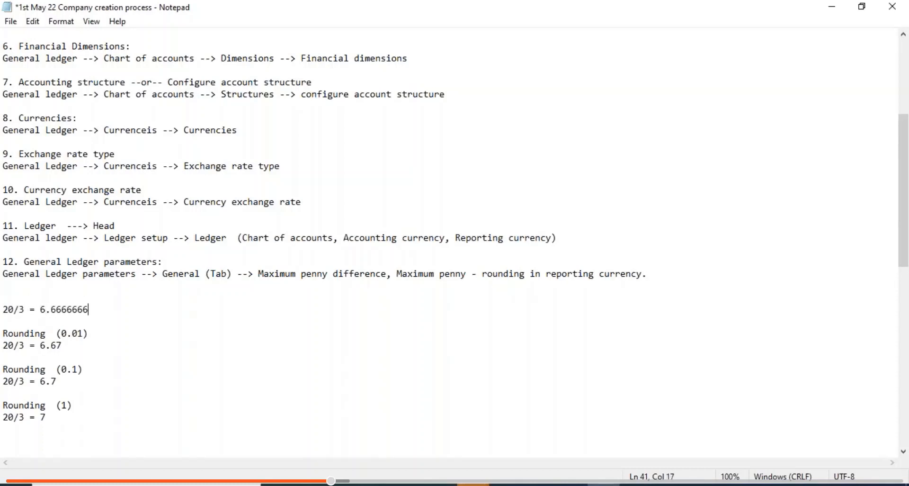
{"action": "type", "text": "66666"}
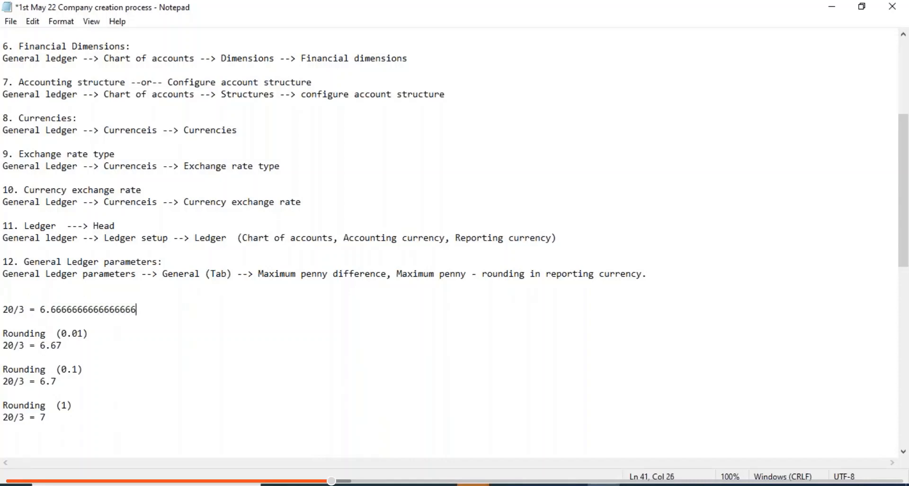
{"action": "key", "text": "ctrl+s"}
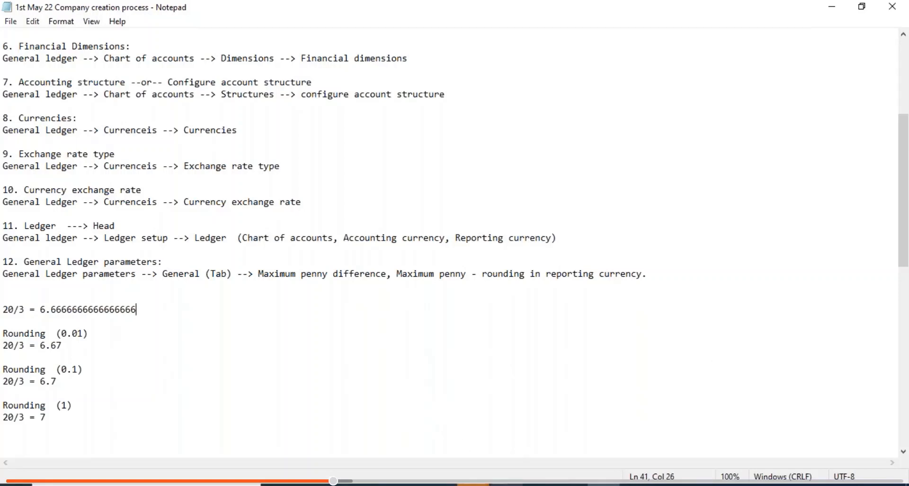
- Highlight the '20/3 = 6.67' and 'Rounding (0.01)' lines, then go back to General ledger parameters
{"action": "key", "text": "alt+Tab"}
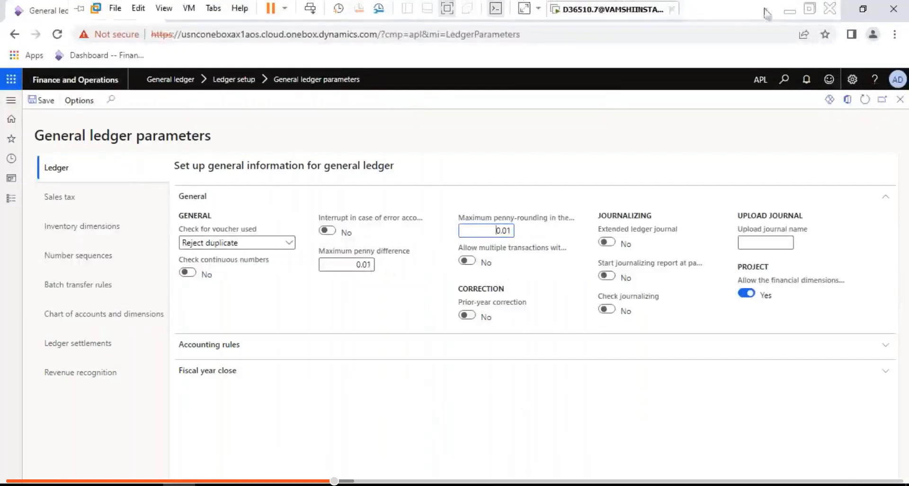
{"action": "left_click", "coordinate": [788, 10]}
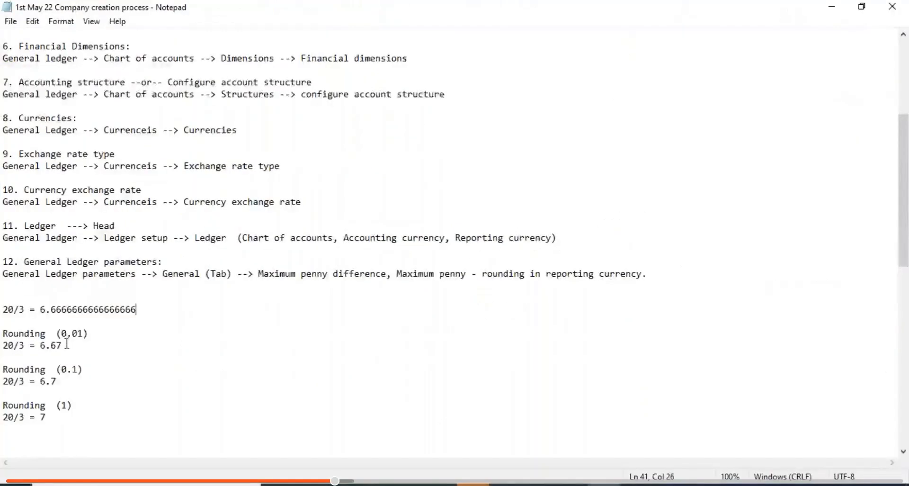
{"action": "left_click_drag", "start_coordinate": [64, 345], "coordinate": [5, 338]}
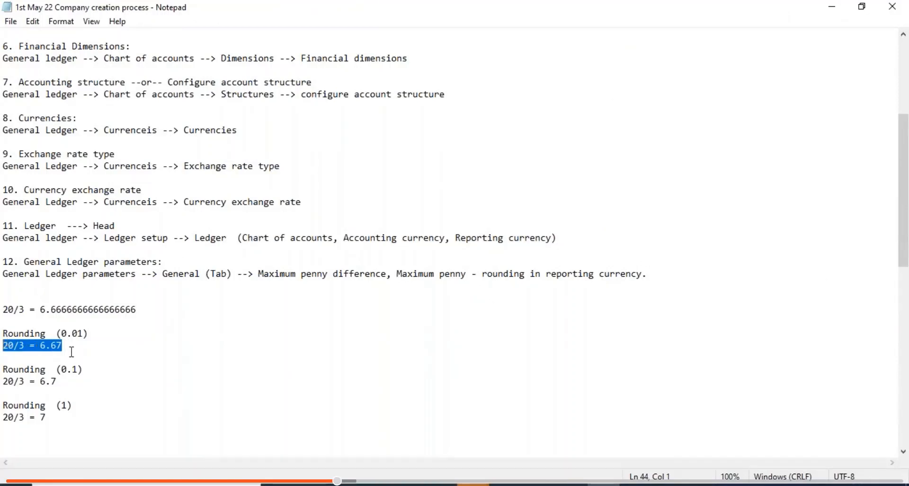
{"action": "left_click", "coordinate": [96, 332]}
{"action": "left_click_drag", "start_coordinate": [96, 332], "coordinate": [2, 333]}
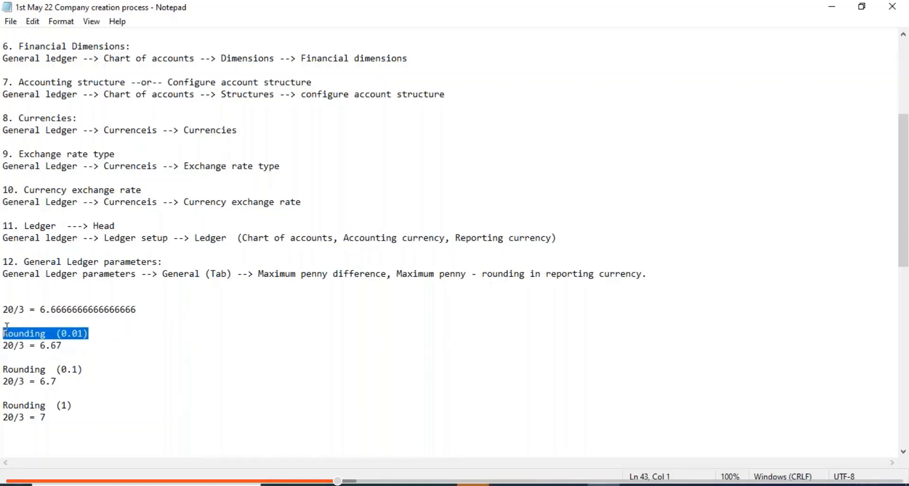
{"action": "left_click", "coordinate": [462, 482]}
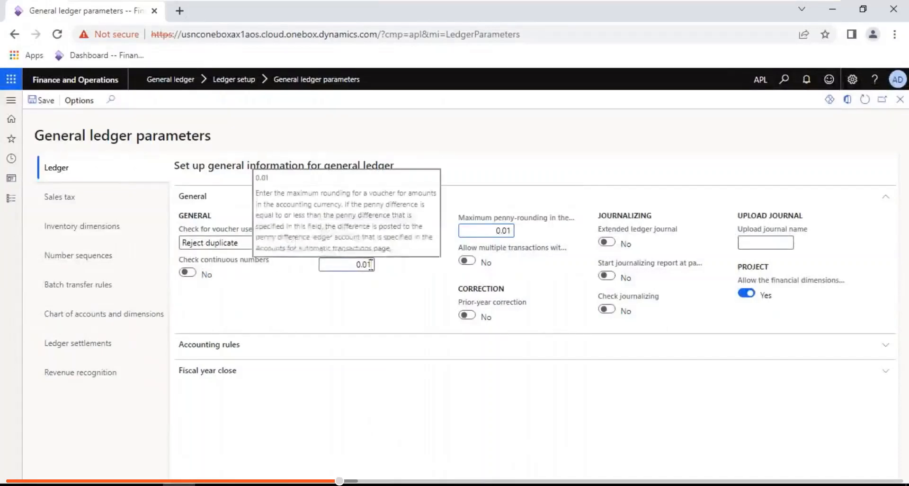
- Try 0.05 in both penny fields, then restore Maximum penny difference and penny-rounding to 0.01
{"action": "left_click", "coordinate": [371, 265]}
{"action": "key", "text": "BackSpace"}
{"action": "type", "text": "5"}
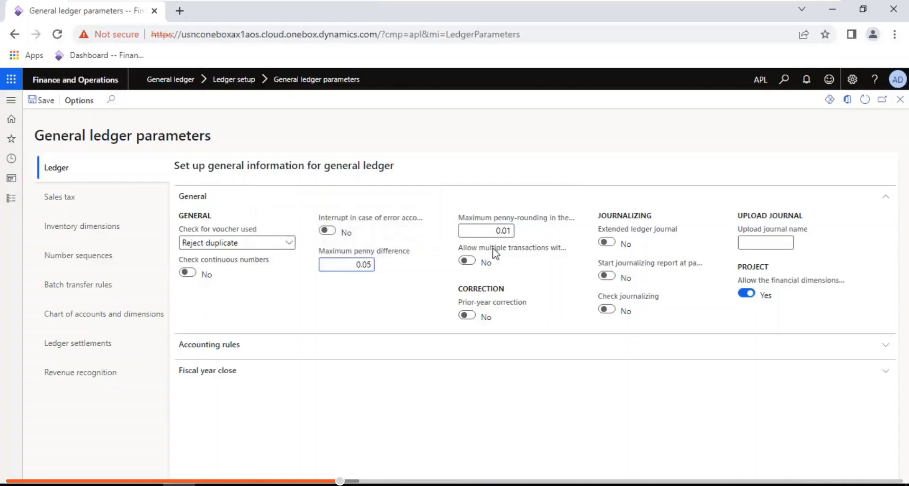
{"action": "left_click", "coordinate": [512, 231]}
{"action": "key", "text": "BackSpace"}
{"action": "type", "text": "5"}
{"action": "key", "text": "BackSpace"}
{"action": "type", "text": "1"}
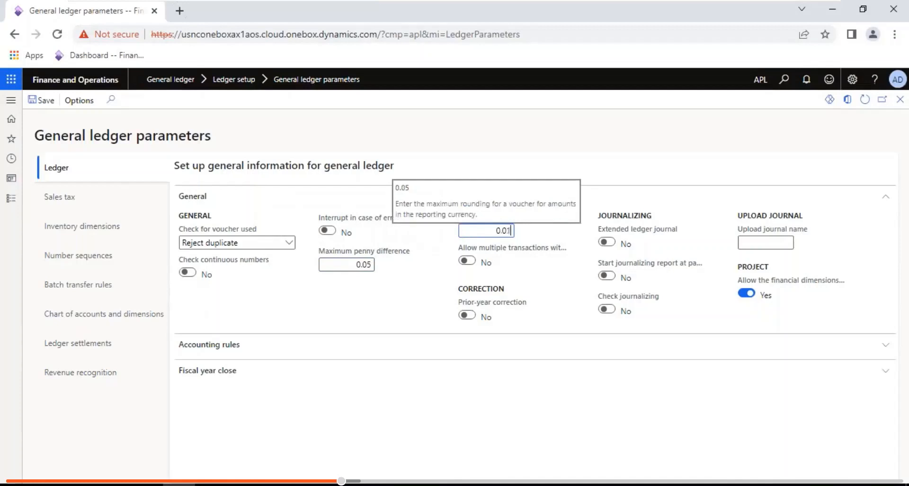
{"action": "left_click", "coordinate": [373, 263]}
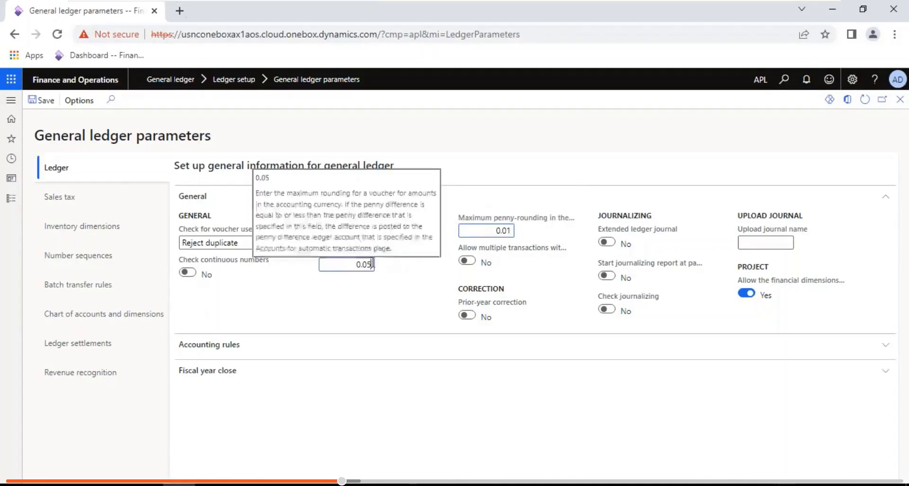
{"action": "key", "text": "BackSpace"}
{"action": "type", "text": "1"}
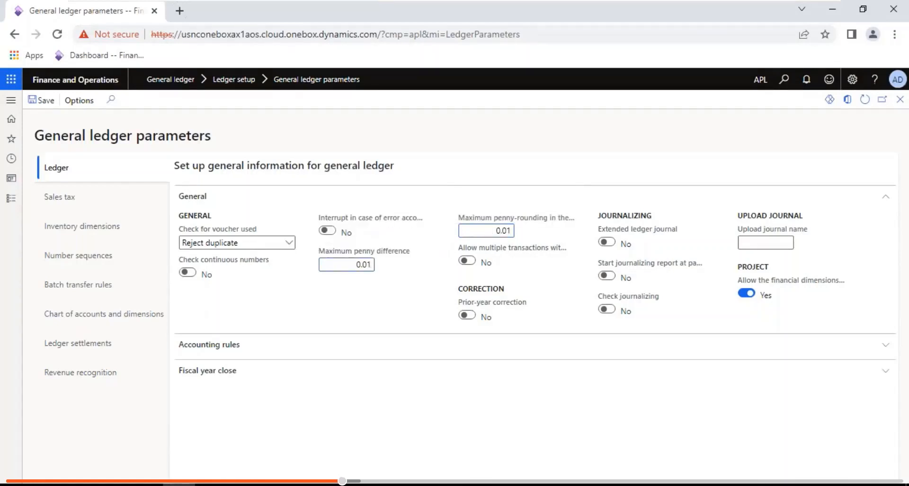
{"action": "mouse_move", "coordinate": [703, 5]}
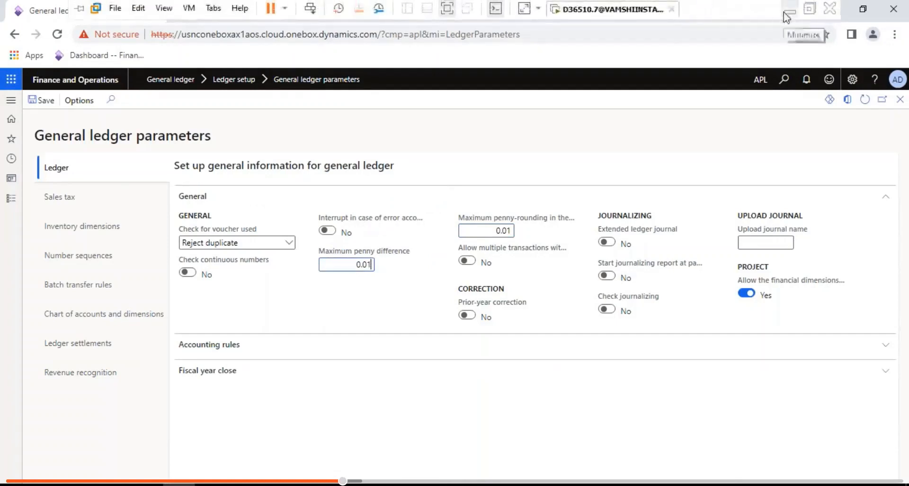
{"action": "left_click", "coordinate": [787, 15]}
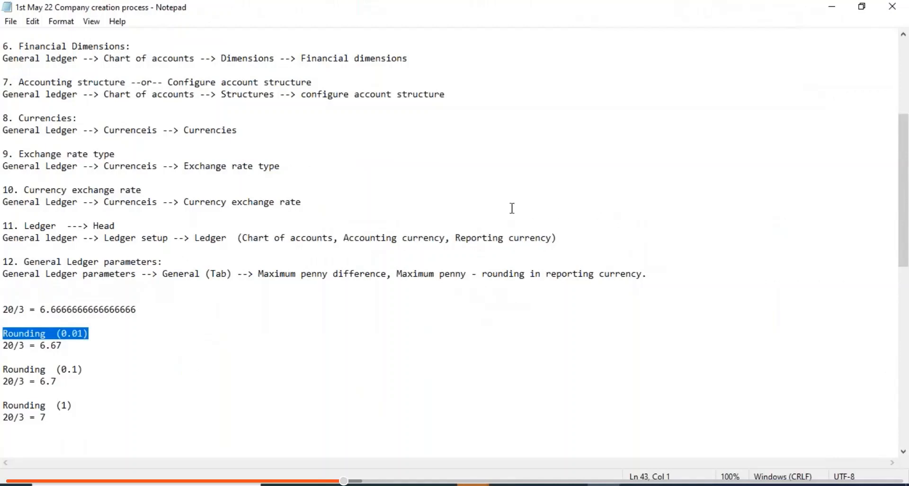
- Add the note '6.66 in accounting currency 6.66 in reporting currency does not tally'
{"action": "left_click", "coordinate": [55, 423]}
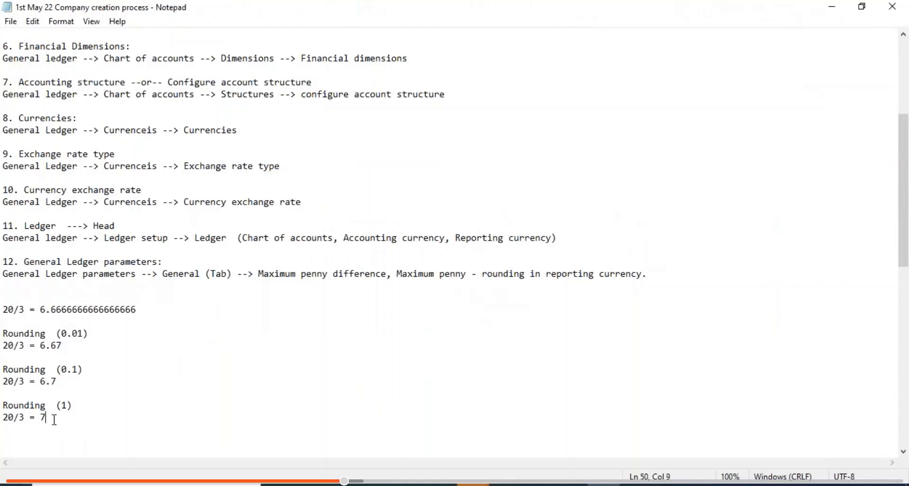
{"action": "key", "text": "Return"}
{"action": "key", "text": "Return"}
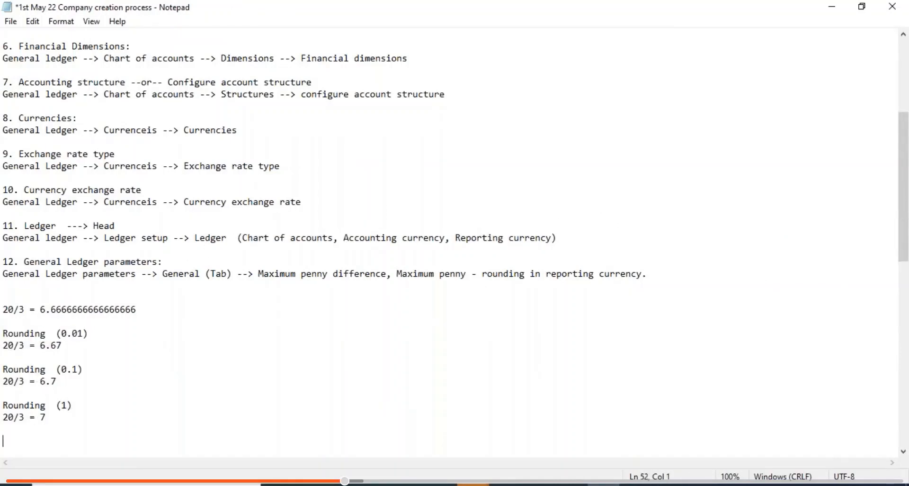
{"action": "type", "text": "6"}
{"action": "type", "text": "6.66"}
{"action": "key", "text": "BackSpace"}
{"action": "key", "text": "BackSpace"}
{"action": "key", "text": "BackSpace"}
{"action": "key", "text": "BackSpace"}
{"action": "key", "text": "BackSpace"}
{"action": "key", "text": "BackSpace"}
{"action": "type", "text": "6.66 in accounting curre"}
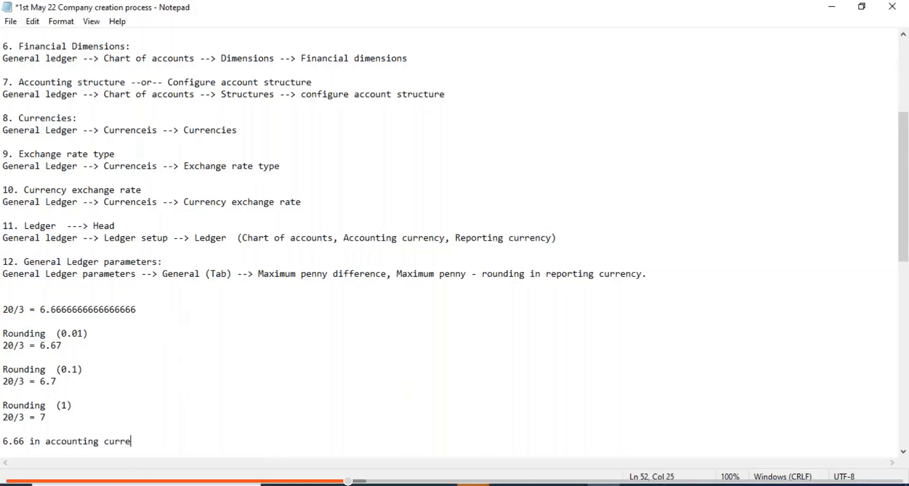
{"action": "type", "text": "ncy 6.66 in reporting curr"}
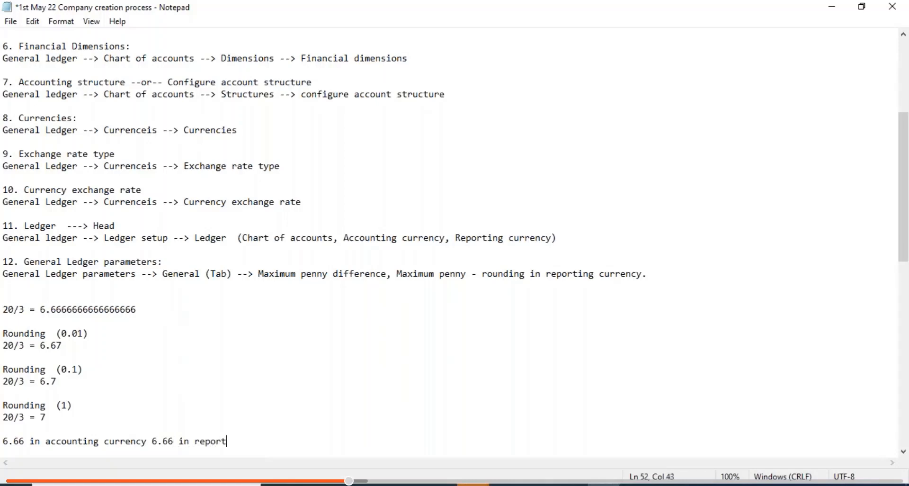
{"action": "type", "text": "ency does not tally"}
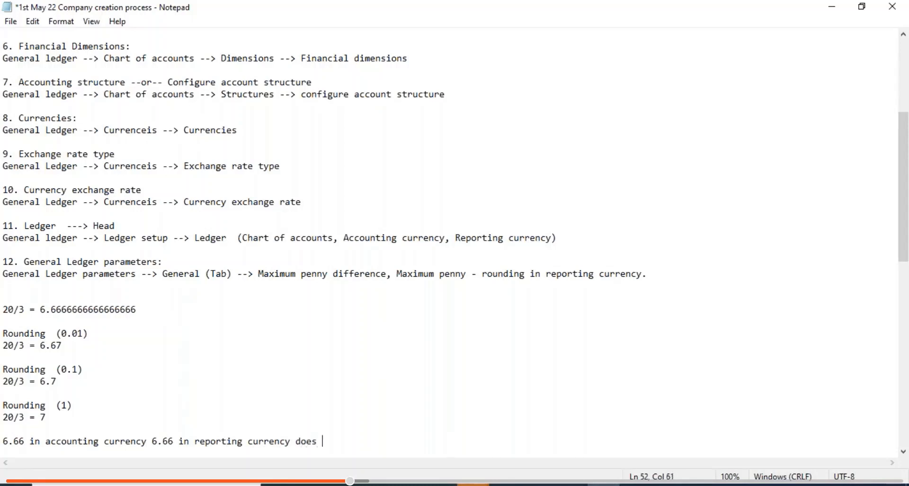
- Start a new example line '17/3 =' below the 20/3 = 7 example
{"action": "left_click", "coordinate": [51, 422]}
{"action": "key", "text": "Return"}
{"action": "key", "text": "Return"}
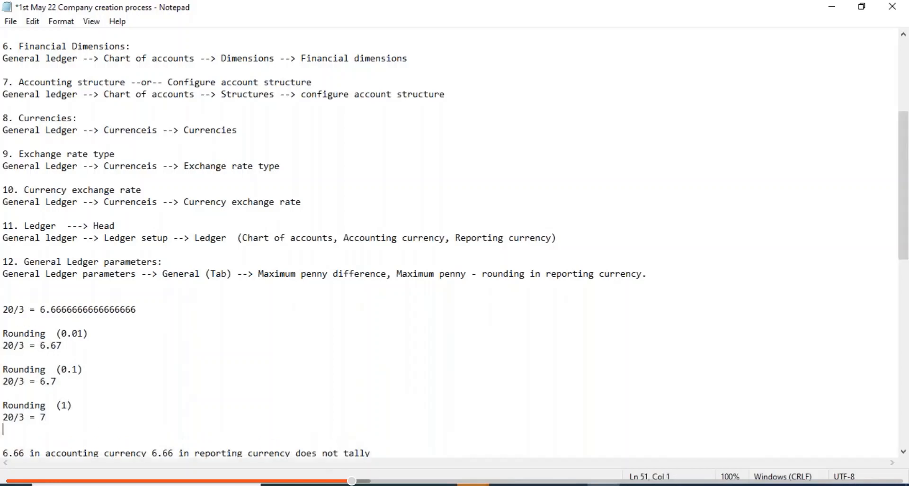
{"action": "type", "text": "17/"}
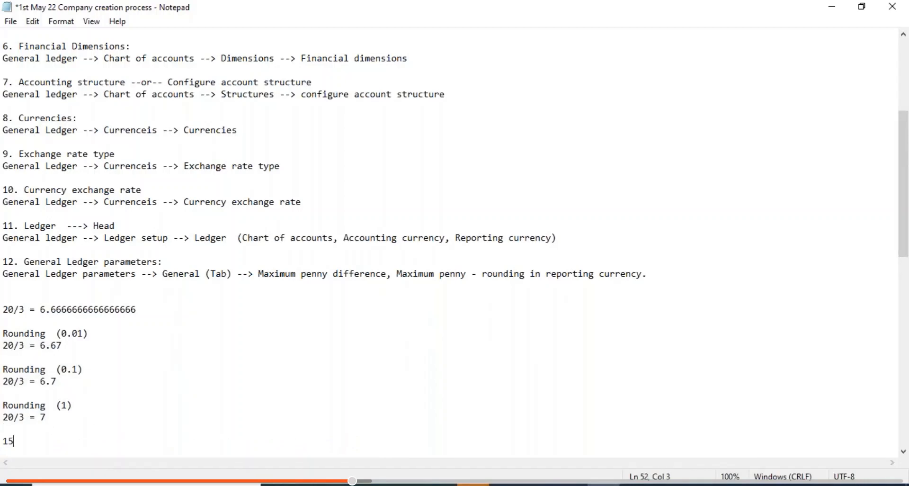
{"action": "type", "text": "3 ="}
- Launch Calculator and evaluate 17 divided by 3
{"action": "left_click", "coordinate": [47, 485]}
{"action": "type", "text": "calc"}
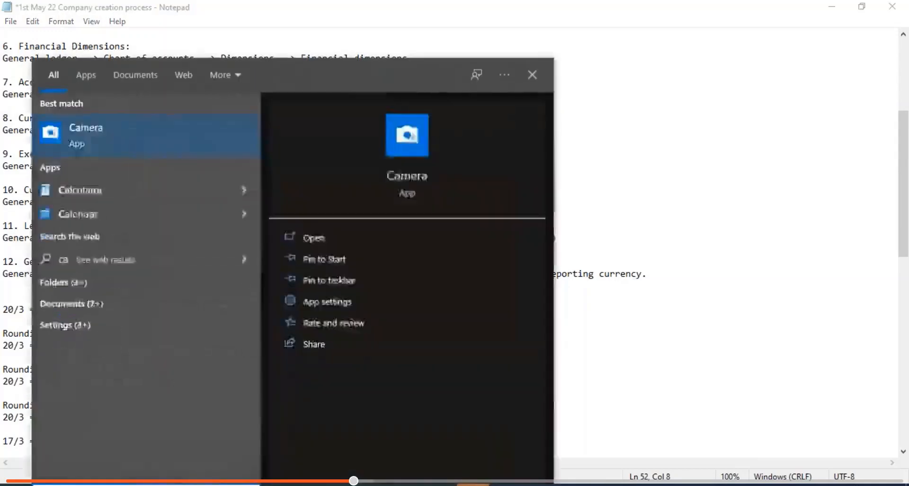
{"action": "key", "text": "Return"}
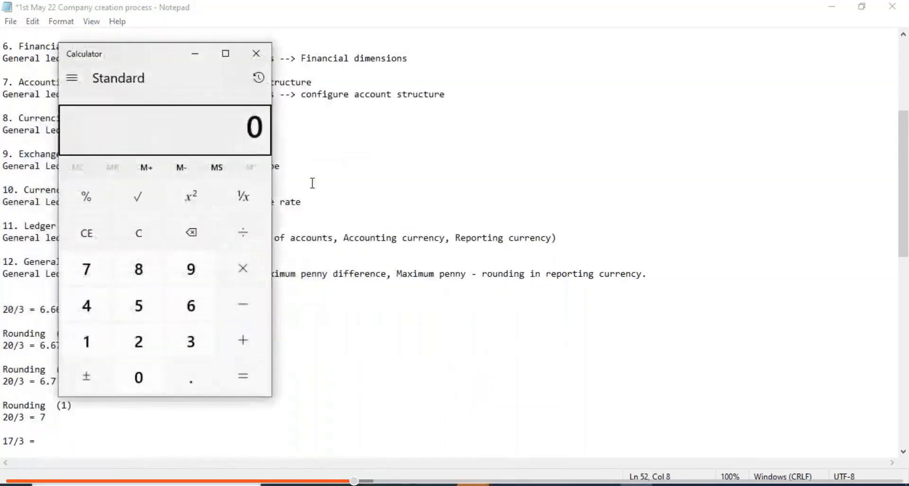
{"action": "type", "text": "17/"}
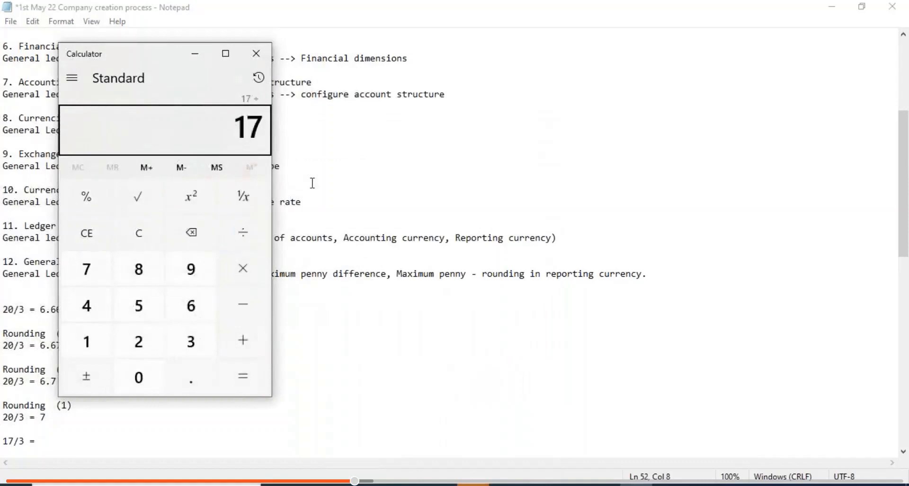
{"action": "type", "text": "3"}
{"action": "key", "text": "Return"}
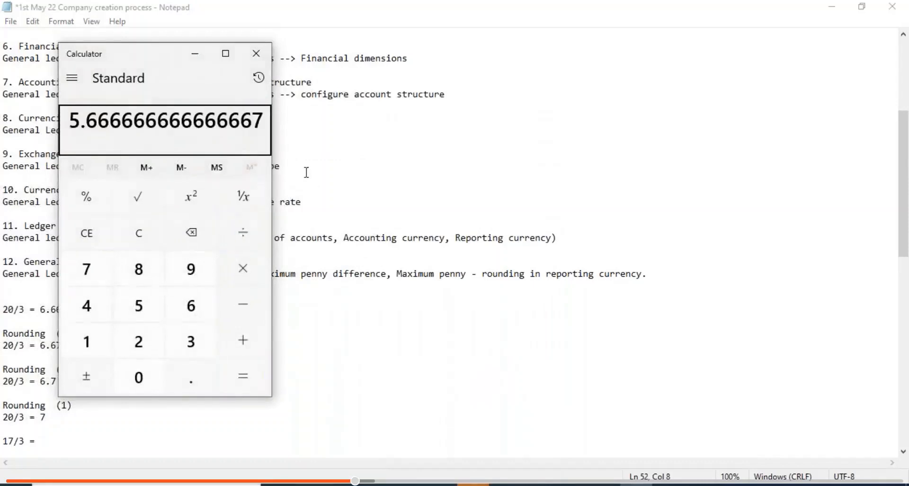
{"action": "left_click", "coordinate": [135, 232]}
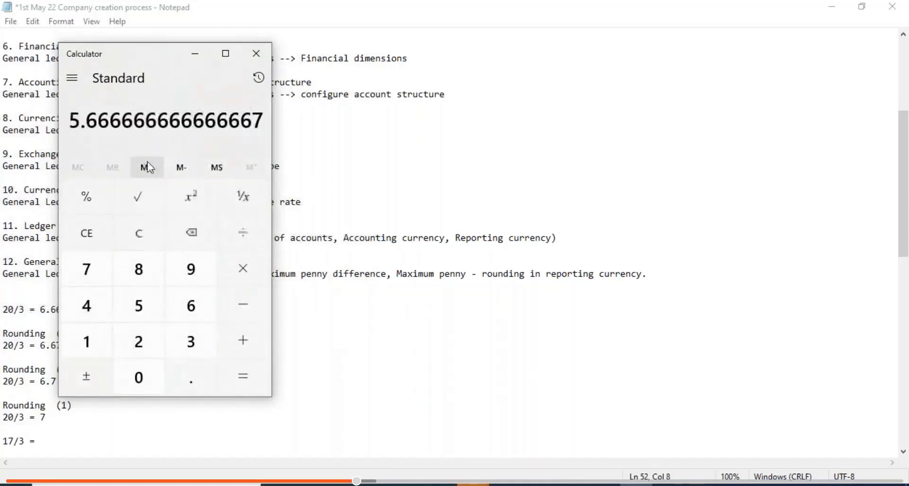
- Clear the calculator and compute 23 divided by 3, giving 7.666666666666667
{"action": "left_click", "coordinate": [144, 235]}
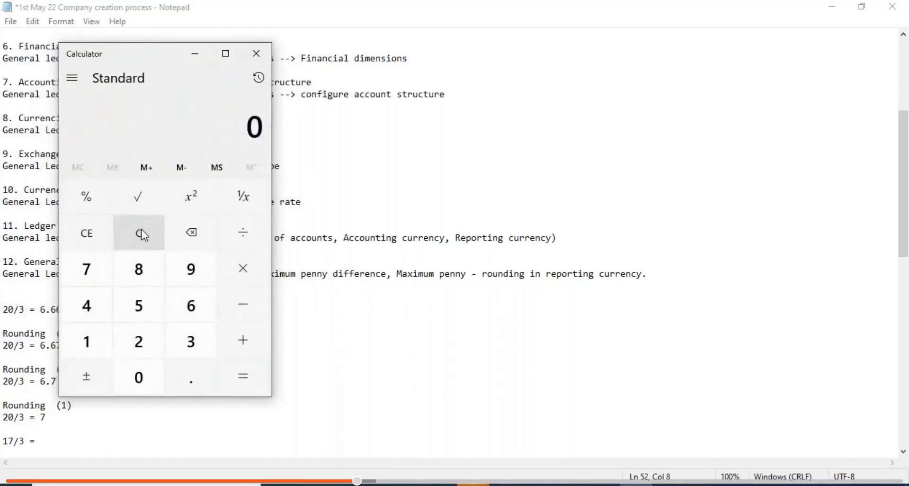
{"action": "key", "text": "2"}
{"action": "key", "text": "3"}
{"action": "key", "text": "period"}
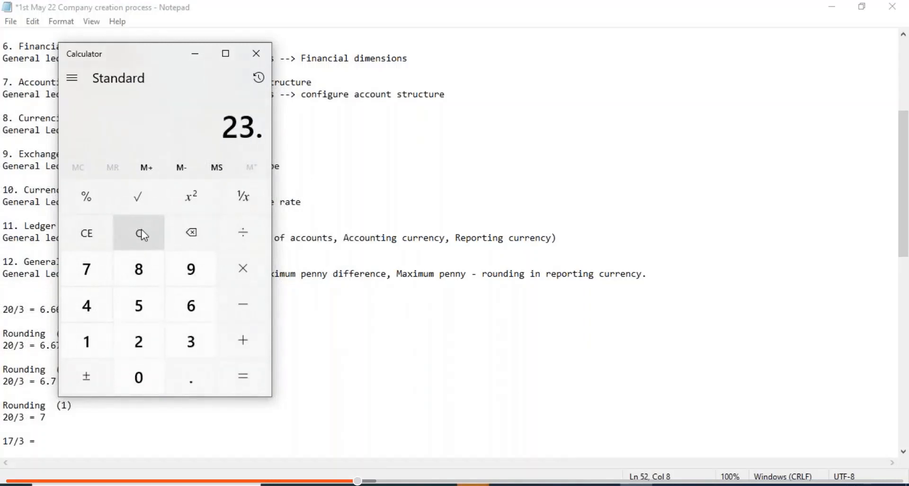
{"action": "key", "text": "BackSpace"}
{"action": "key", "text": "slash"}
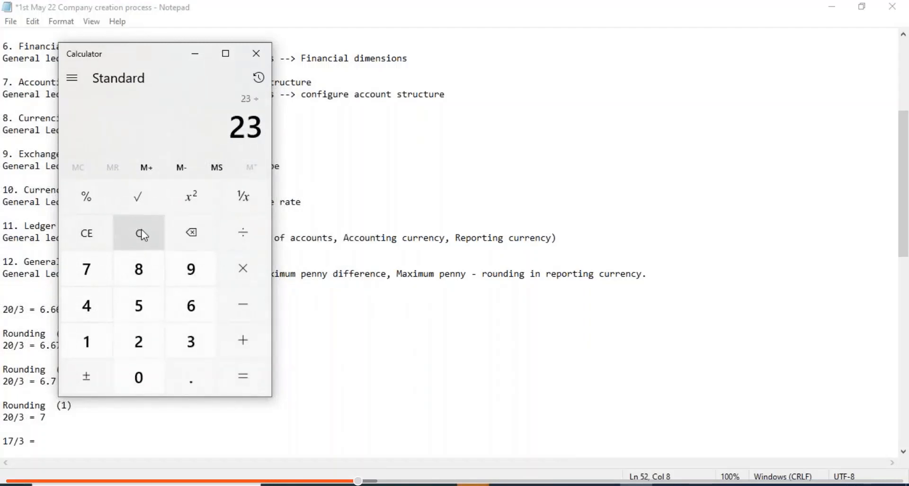
{"action": "key", "text": "3"}
{"action": "key", "text": "Return"}
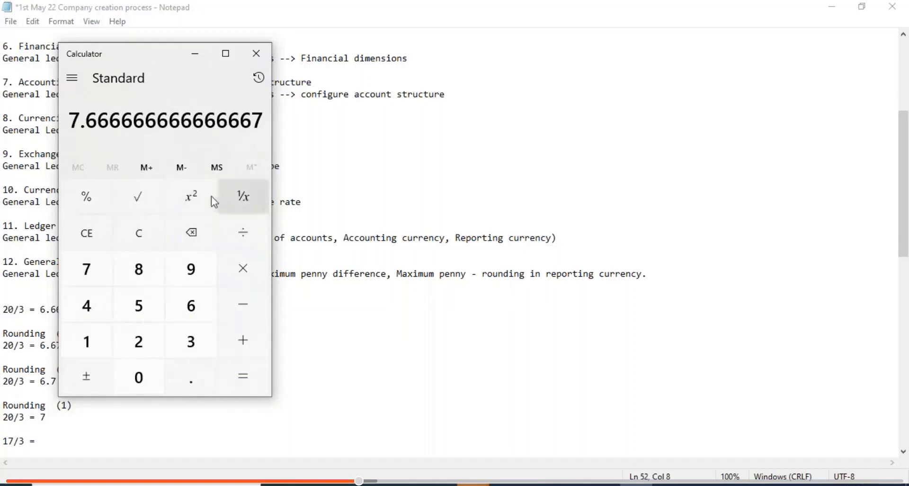
- Clear the display and calculate 100 divided by 17
{"action": "left_click", "coordinate": [88, 226]}
{"action": "key", "text": "1"}
{"action": "key", "text": "minus"}
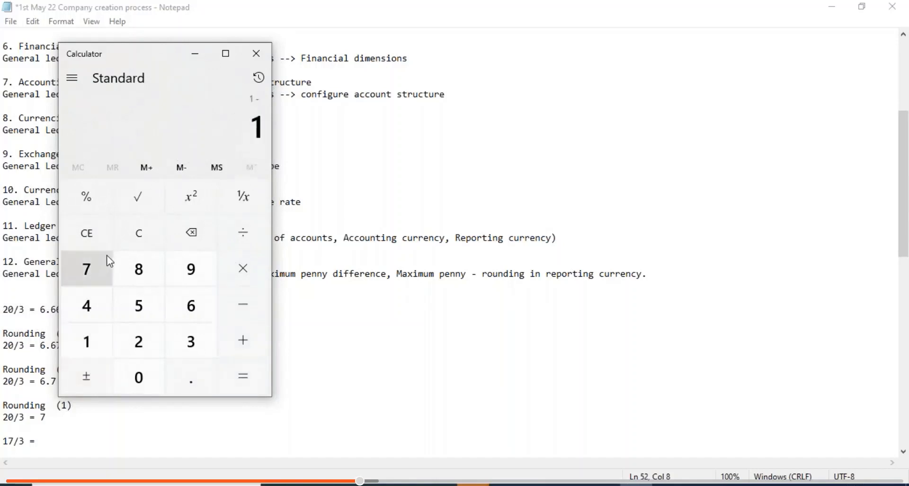
{"action": "key", "text": "BackSpace"}
{"action": "key", "text": "0"}
{"action": "key", "text": "BackSpace"}
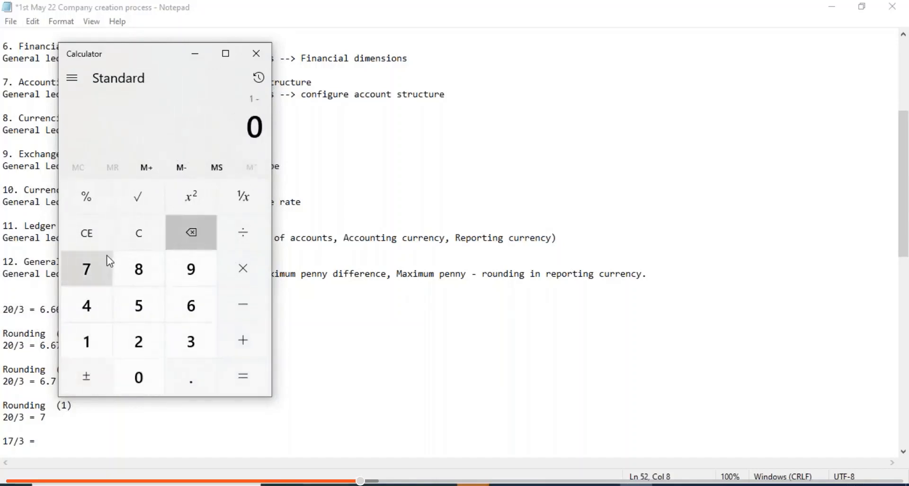
{"action": "key", "text": "1"}
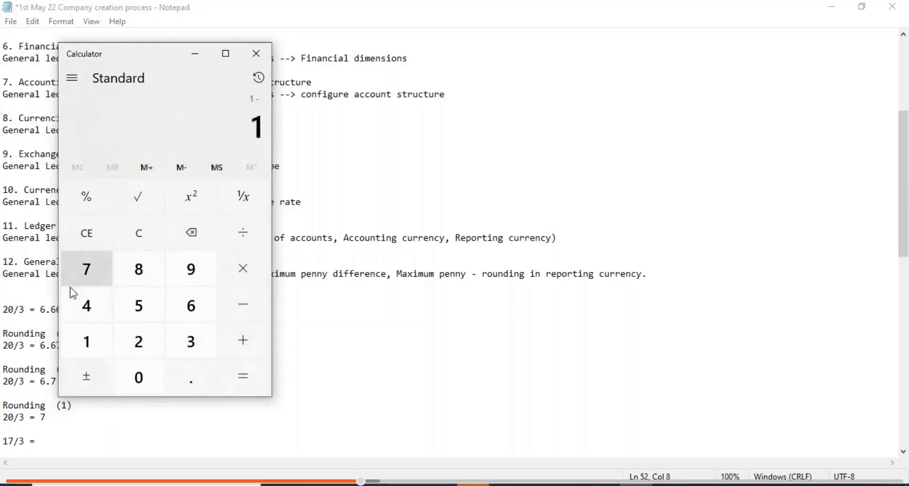
{"action": "left_click", "coordinate": [138, 237]}
{"action": "key", "text": "1"}
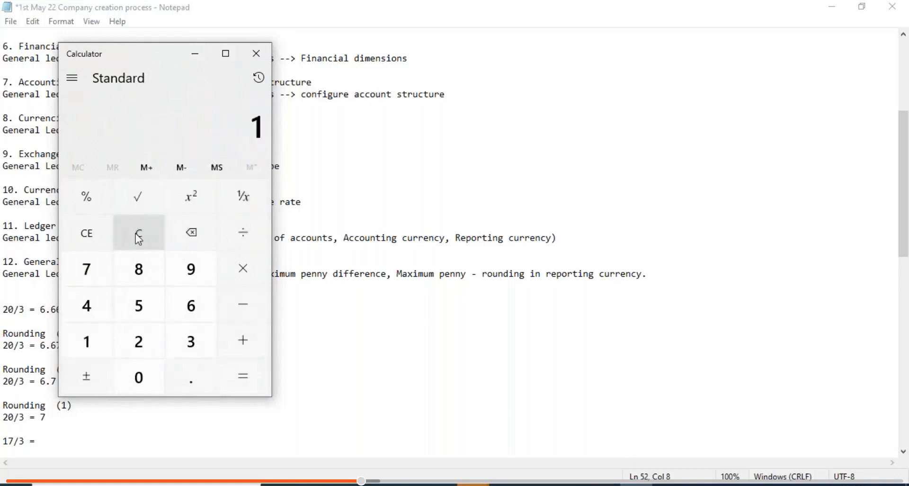
{"action": "key", "text": "0"}
{"action": "key", "text": "0"}
{"action": "key", "text": "slash"}
{"action": "key", "text": "1"}
{"action": "key", "text": "7"}
{"action": "key", "text": "Return"}
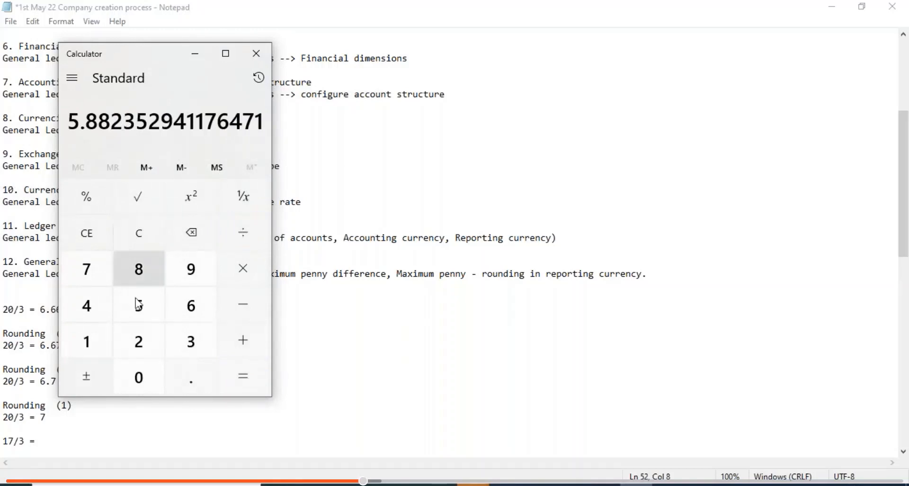
- In Notepad, replace the 17/3 example with '100/7 = 5.548 (0.01)' and begin its rounded value
{"action": "left_click", "coordinate": [35, 441]}
{"action": "key", "text": "BackSpace"}
{"action": "key", "text": "BackSpace"}
{"action": "key", "text": "BackSpace"}
{"action": "key", "text": "BackSpace"}
{"action": "key", "text": "BackSpace"}
{"action": "key", "text": "BackSpace"}
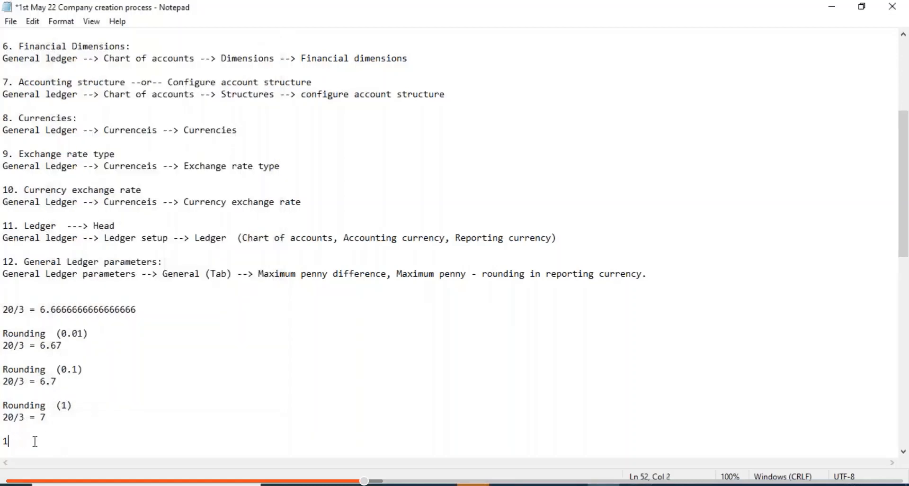
{"action": "type", "text": "100/7 ="}
{"action": "key", "text": "alt+Tab"}
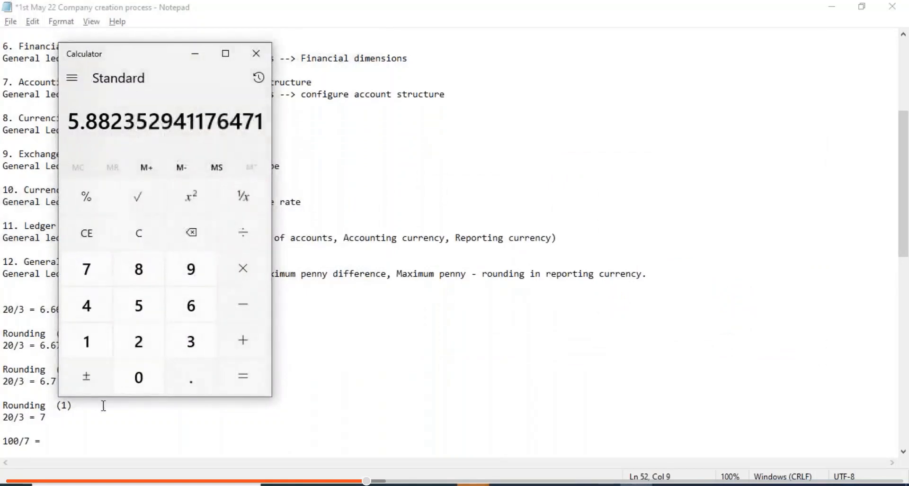
{"action": "left_click", "coordinate": [62, 436]}
{"action": "type", "text": "5."}
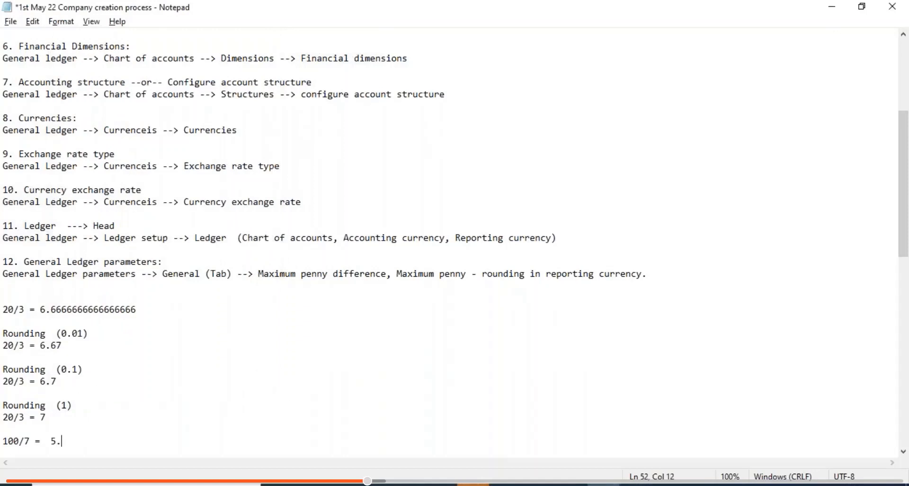
{"action": "type", "text": "882"}
{"action": "key", "text": "BackSpace"}
{"action": "key", "text": "BackSpace"}
{"action": "key", "text": "BackSpace"}
{"action": "type", "text": "54"}
{"action": "type", "text": "4"}
{"action": "type", "text": "8"}
{"action": "key", "text": "BackSpace"}
{"action": "key", "text": "BackSpace"}
{"action": "type", "text": "8  (0.01)"}
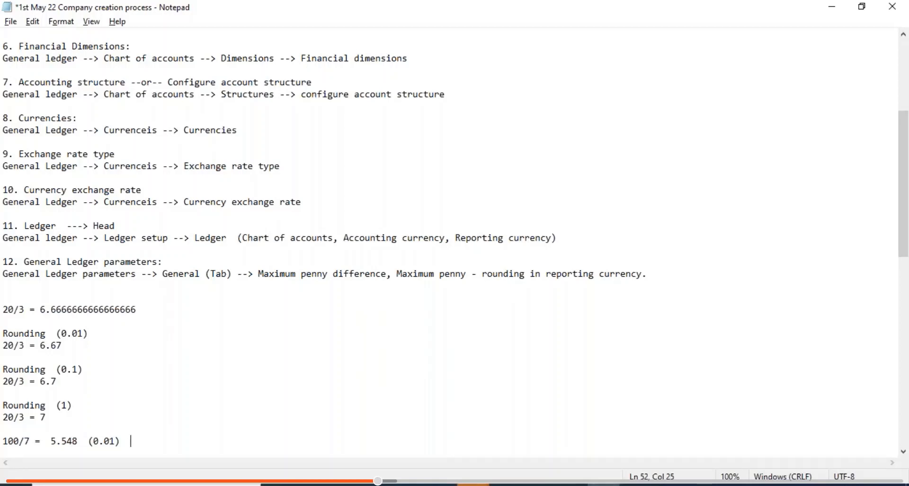
{"action": "type", "text": "5.55"}
- Change the example value to 5.5448 and its precision to (0.001)
{"action": "left_click", "coordinate": [73, 440]}
{"action": "left_click", "coordinate": [160, 441]}
{"action": "key", "text": "BackSpace"}
{"action": "key", "text": "BackSpace"}
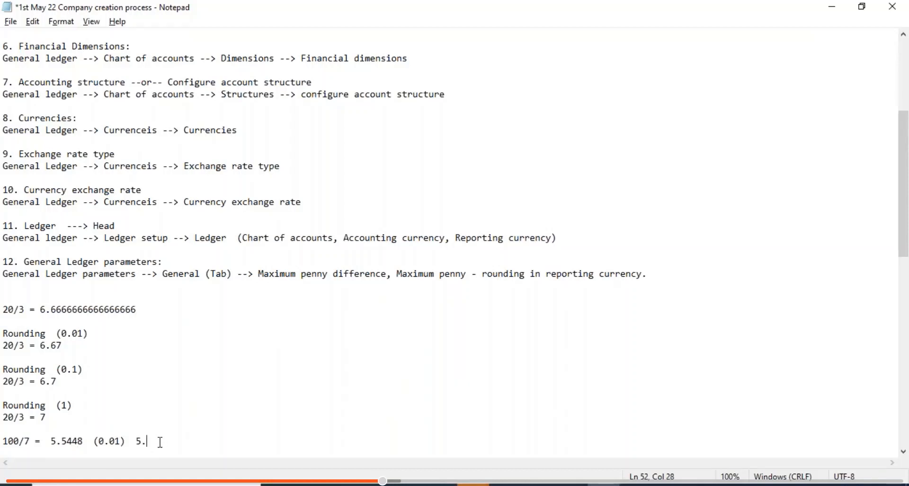
{"action": "type", "text": "54"}
{"action": "key", "text": "BackSpace"}
{"action": "key", "text": "BackSpace"}
{"action": "key", "text": "BackSpace"}
{"action": "key", "text": "BackSpace"}
{"action": "key", "text": "BackSpace"}
{"action": "key", "text": "Down"}
{"action": "key", "text": "Down"}
{"action": "key", "text": "Down"}
{"action": "key", "text": "Down"}
{"action": "key", "text": "Down"}
{"action": "key", "text": "Down"}
{"action": "key", "text": "Down"}
{"action": "key", "text": "Down"}
{"action": "key", "text": "Down"}
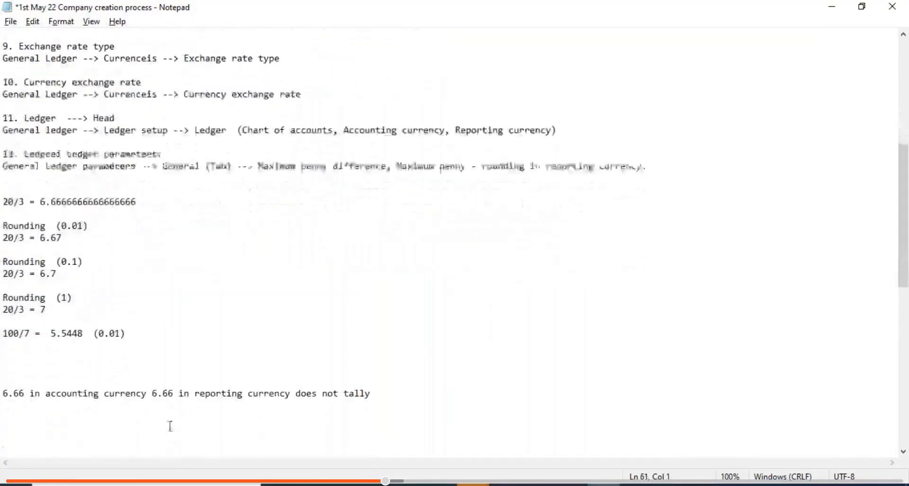
{"action": "left_click", "coordinate": [119, 333]}
{"action": "key", "text": "BackSpace"}
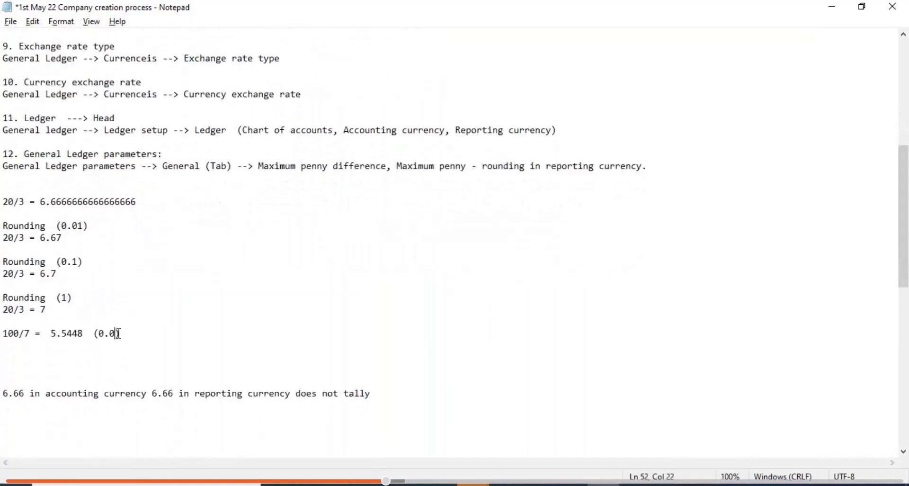
{"action": "type", "text": "01"}
- Delete the '100/7 =' prefix and start a new line beneath beginning with 5
{"action": "left_click", "coordinate": [132, 334]}
{"action": "left_click", "coordinate": [48, 333]}
{"action": "key", "text": "BackSpace"}
{"action": "key", "text": "BackSpace"}
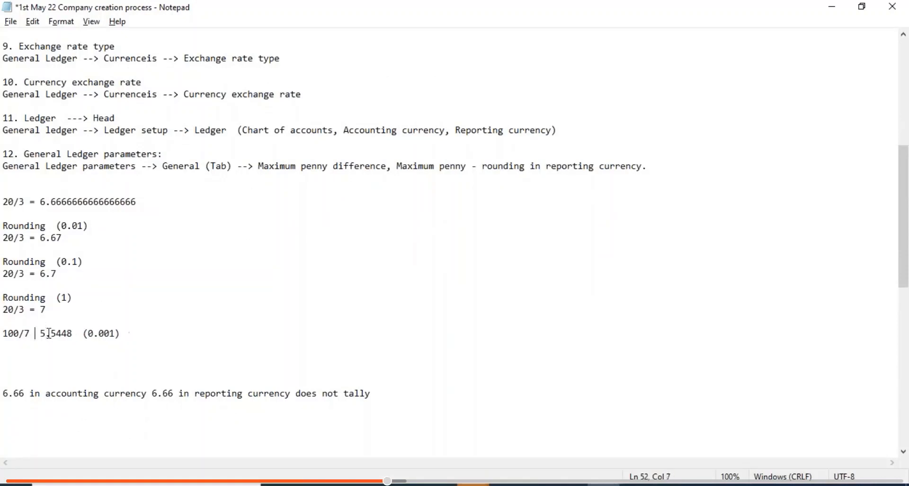
{"action": "key", "text": "BackSpace"}
{"action": "key", "text": "BackSpace"}
{"action": "key", "text": "BackSpace"}
{"action": "key", "text": "BackSpace"}
{"action": "key", "text": "BackSpace"}
{"action": "key", "text": "BackSpace"}
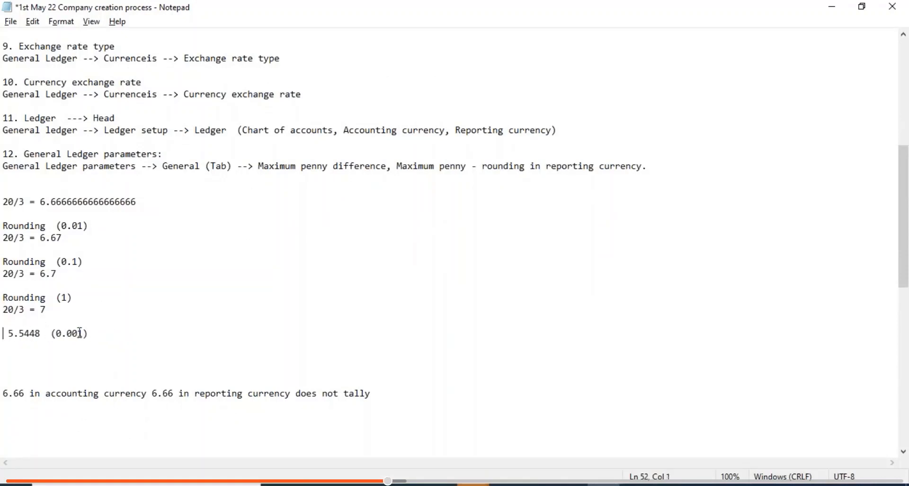
{"action": "key", "text": "Delete"}
{"action": "left_click", "coordinate": [104, 333]}
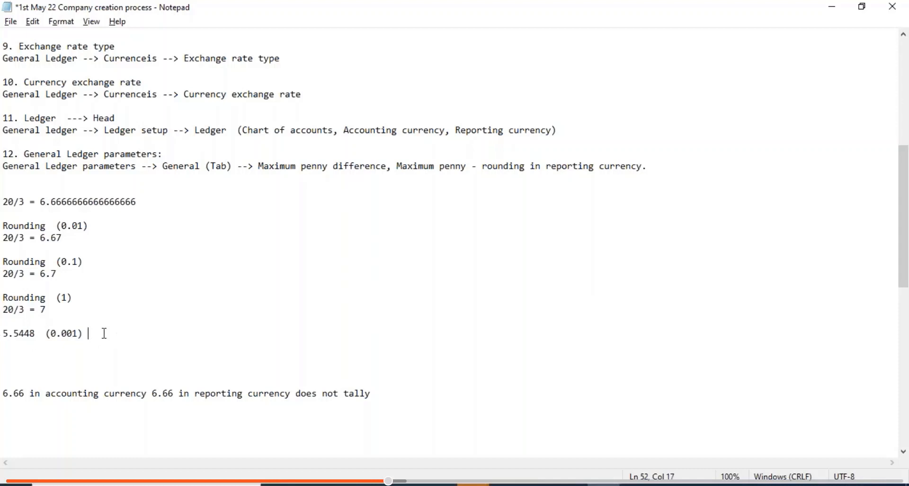
{"action": "key", "text": "Return"}
{"action": "type", "text": "5"}
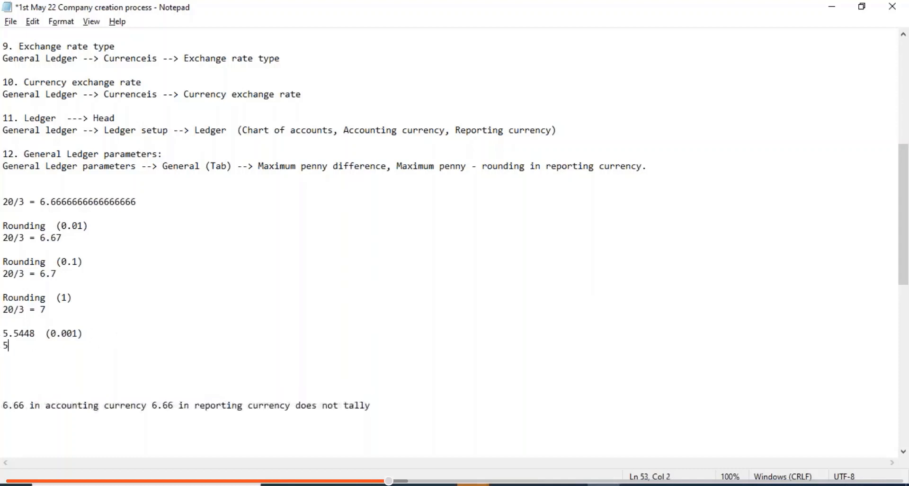
{"action": "type", "text": ".545   (0.01)"}
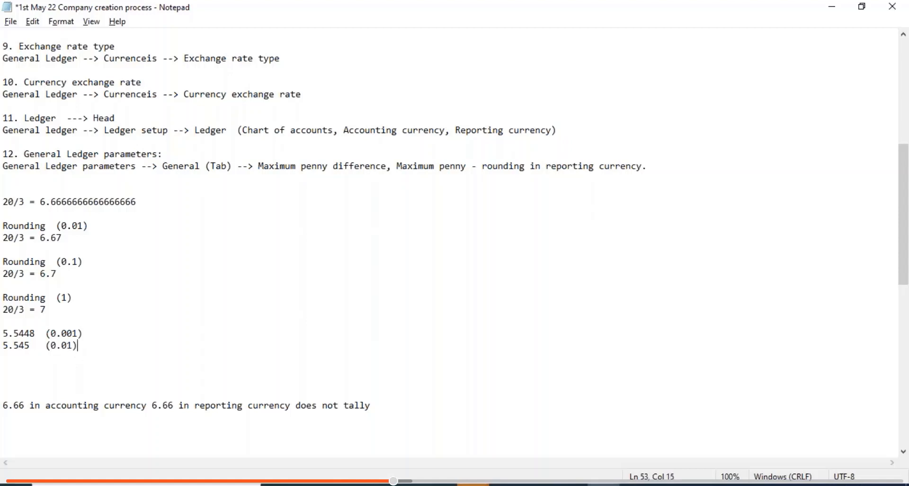
- Type the rounding chain lines '5.545 (0.01)' and '5.55' below 5.5448 (0.001)
{"action": "key", "text": "Return"}
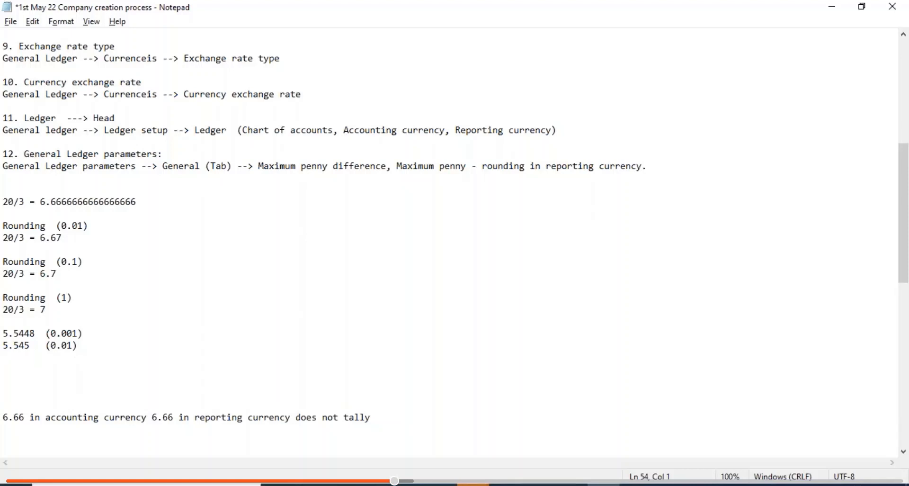
{"action": "type", "text": "5.55"}
- Copy the chain below, trimming it to a single line '5.5448 (0.01) 5.54'
{"action": "left_click_drag", "start_coordinate": [59, 367], "coordinate": [6, 337]}
{"action": "key", "text": "ctrl+c"}
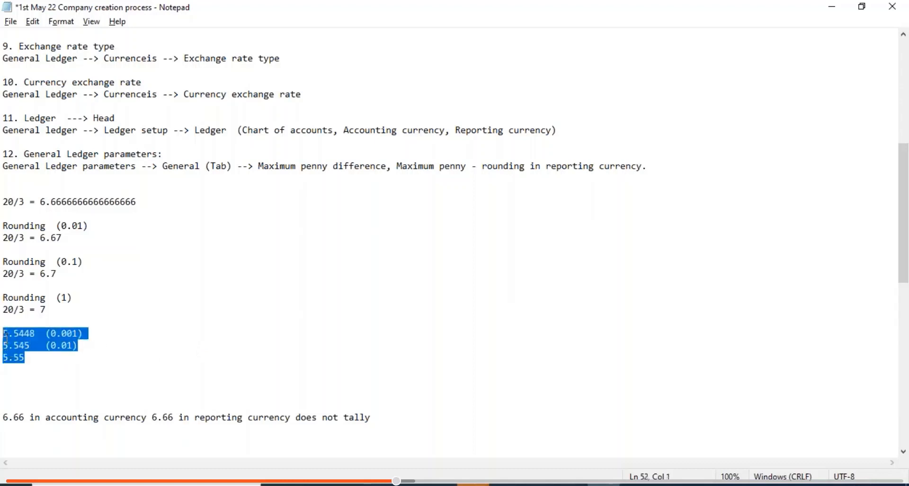
{"action": "left_click", "coordinate": [44, 365]}
{"action": "key", "text": "Return"}
{"action": "key", "text": "Return"}
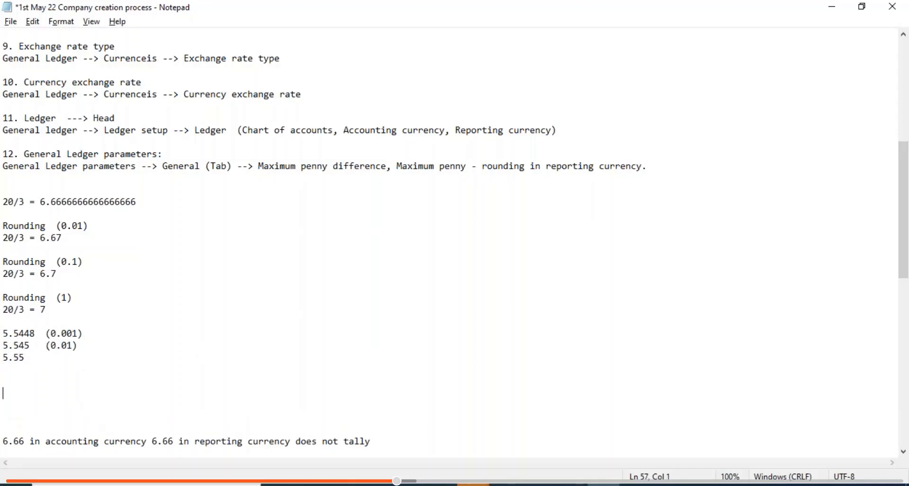
{"action": "key", "text": "ctrl+v"}
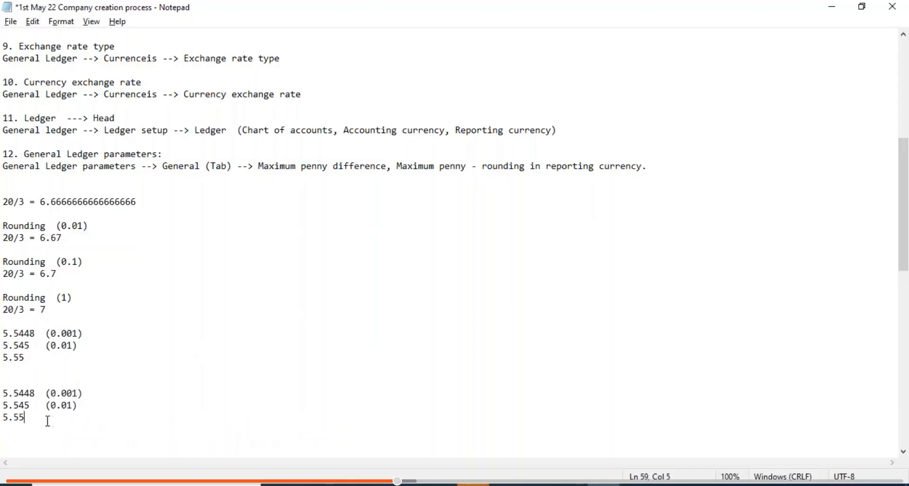
{"action": "left_click_drag", "start_coordinate": [47, 421], "coordinate": [6, 402]}
{"action": "key", "text": "BackSpace"}
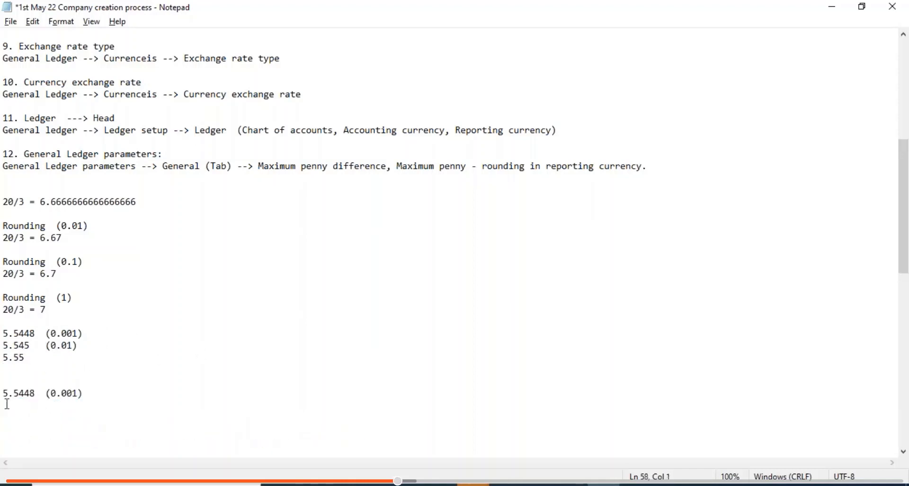
{"action": "left_click", "coordinate": [68, 393]}
{"action": "key", "text": "BackSpace"}
{"action": "type", "text": "5.54"}
- Save the notes, highlight the rounding lines, and add an empty line below '5.5448 (0.01) 5.54'
{"action": "key", "text": "ctrl+s"}
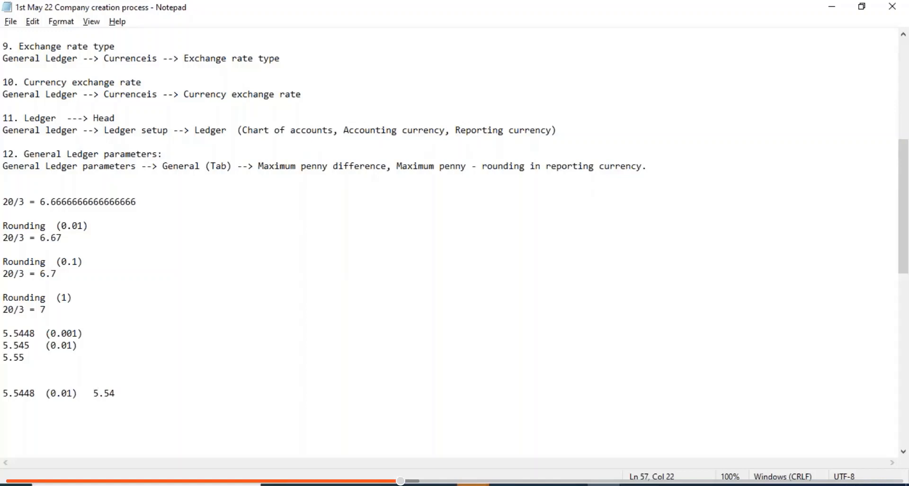
{"action": "left_click_drag", "start_coordinate": [46, 357], "coordinate": [6, 324]}
{"action": "left_click_drag", "start_coordinate": [25, 357], "coordinate": [7, 327]}
{"action": "left_click_drag", "start_coordinate": [119, 395], "coordinate": [4, 393]}
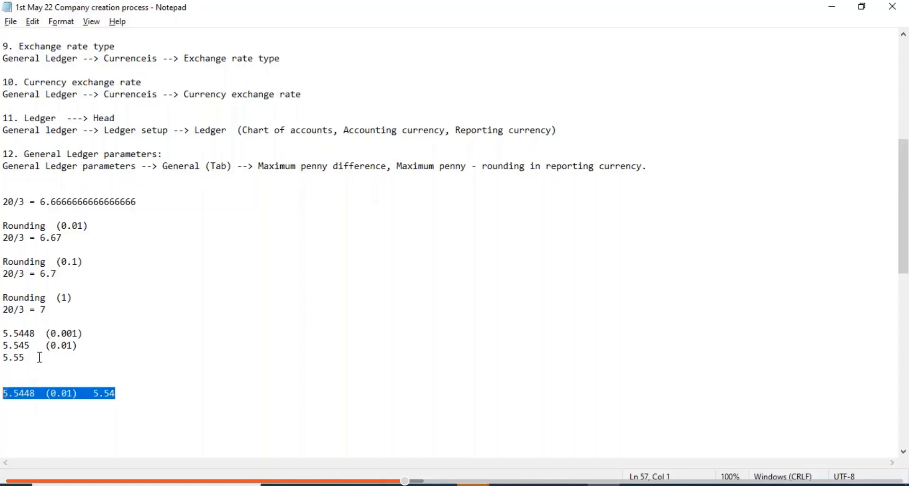
{"action": "left_click_drag", "start_coordinate": [38, 356], "coordinate": [5, 337]}
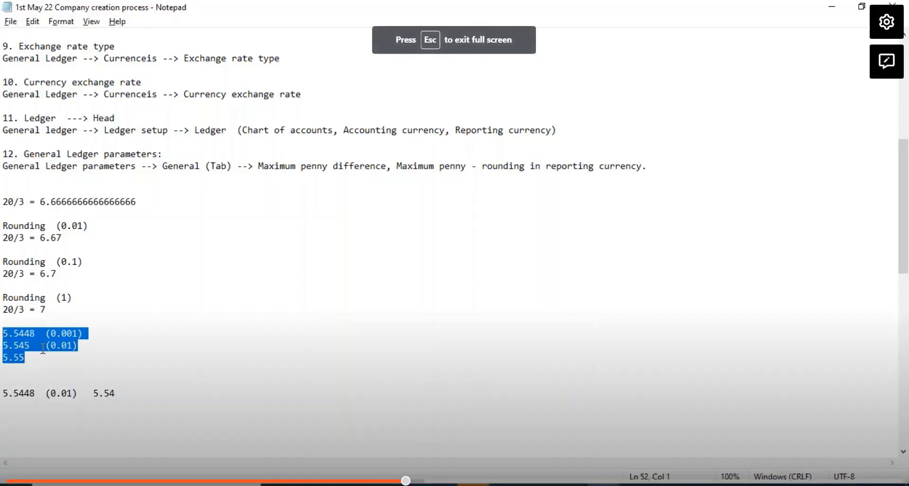
{"action": "left_click_drag", "start_coordinate": [25, 357], "coordinate": [5, 357]}
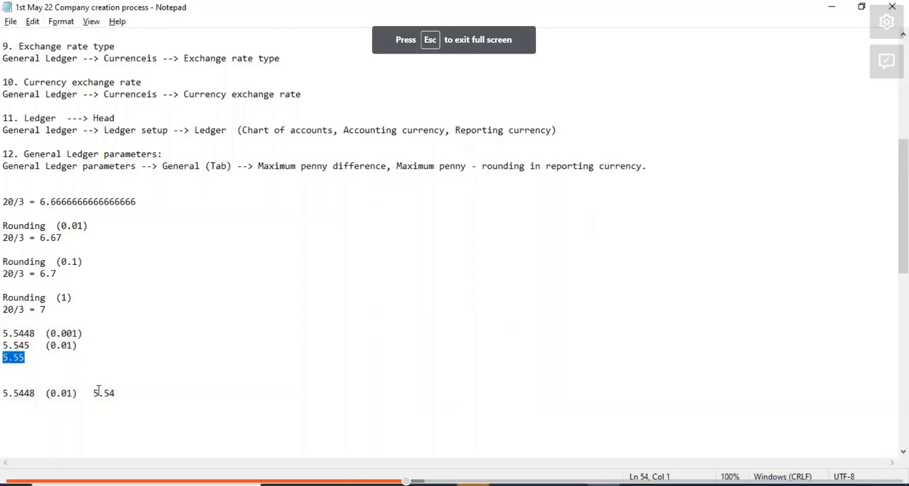
{"action": "left_click_drag", "start_coordinate": [127, 393], "coordinate": [5, 393]}
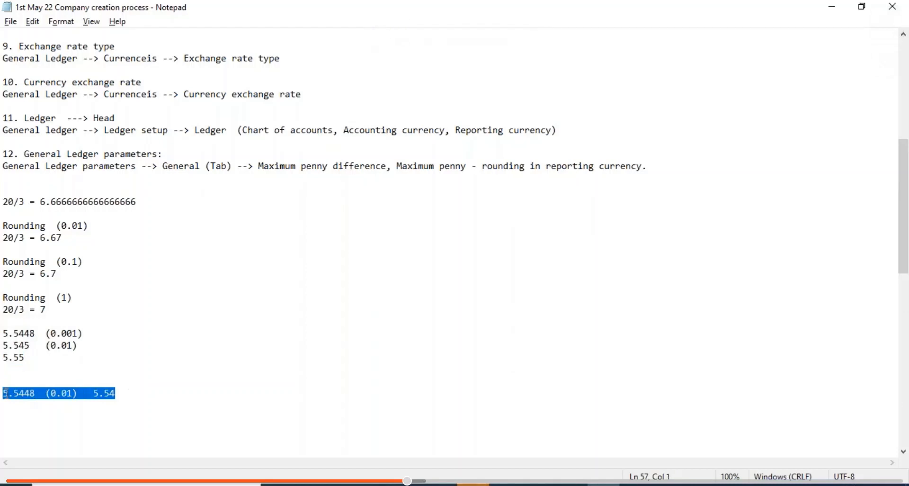
{"action": "left_click", "coordinate": [122, 395]}
{"action": "key", "text": "Return"}
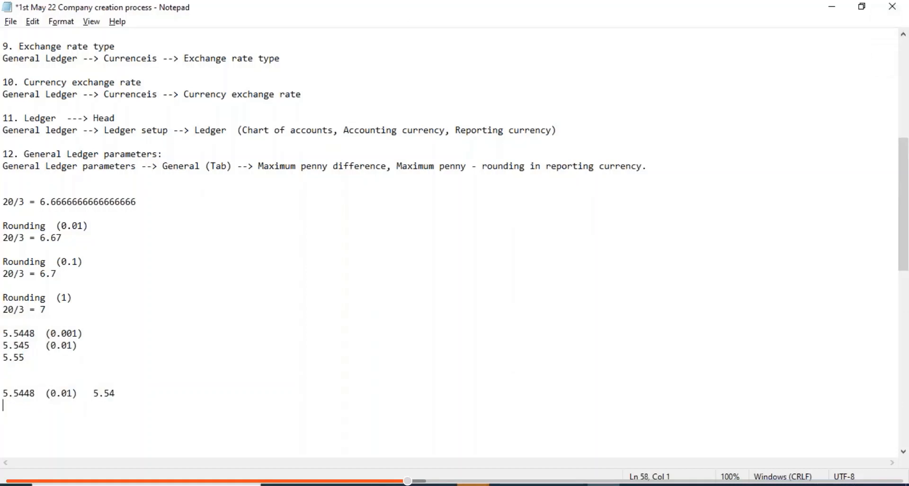
- Type 'Accounting currency 5.54 and reporting currency 5.54 does not tallied' and save
{"action": "key", "text": "Return"}
{"action": "type", "text": "Accounting currency"}
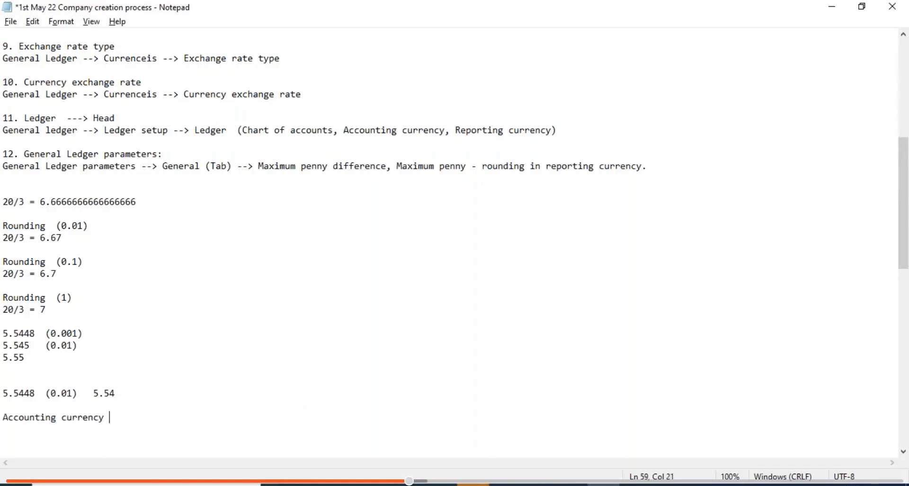
{"action": "type", "text": " 5."}
{"action": "type", "text": "5"}
{"action": "type", "text": "4 and rep"}
{"action": "type", "text": "orting"}
{"action": "type", "text": " c"}
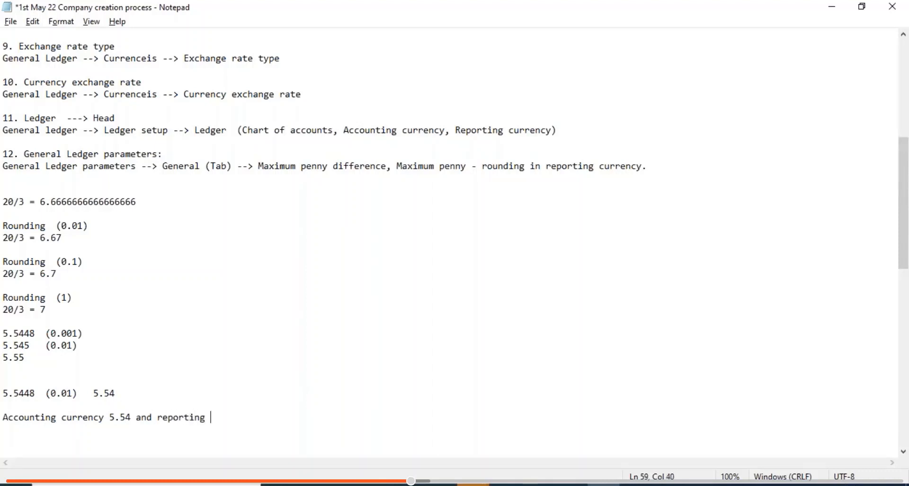
{"action": "type", "text": "urrency 5.5"}
{"action": "type", "text": "4 doe"}
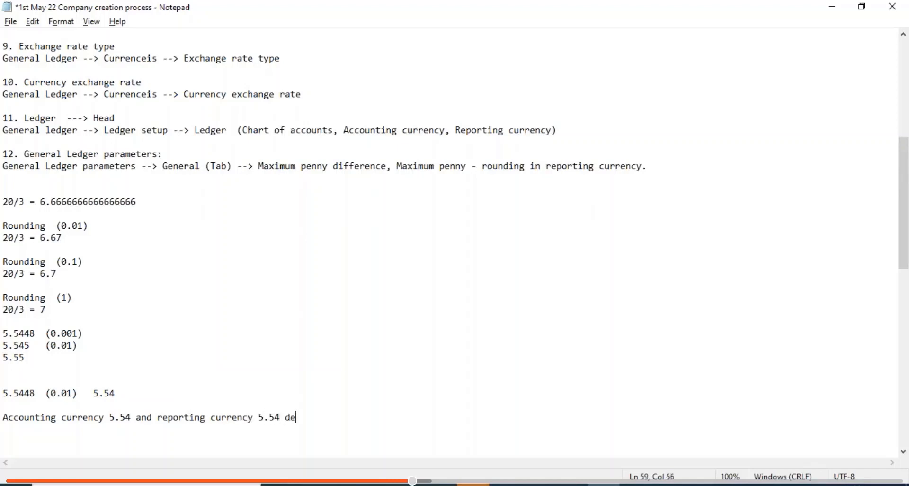
{"action": "key", "text": "BackSpace"}
{"action": "type", "text": "oes nto t"}
{"action": "key", "text": "BackSpace"}
{"action": "key", "text": "BackSpace"}
{"action": "key", "text": "BackSpace"}
{"action": "key", "text": "BackSpace"}
{"action": "type", "text": "ot tallied"}
{"action": "key", "text": "ctrl+s"}
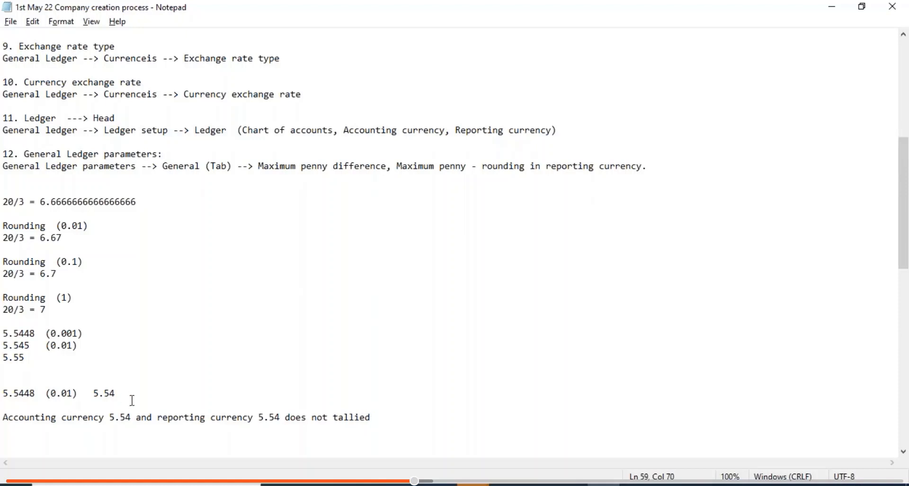
- Change both currency amounts to 5.5448 and highlight the matching rounding examples
{"action": "left_click", "coordinate": [133, 417]}
{"action": "type", "text": "48"}
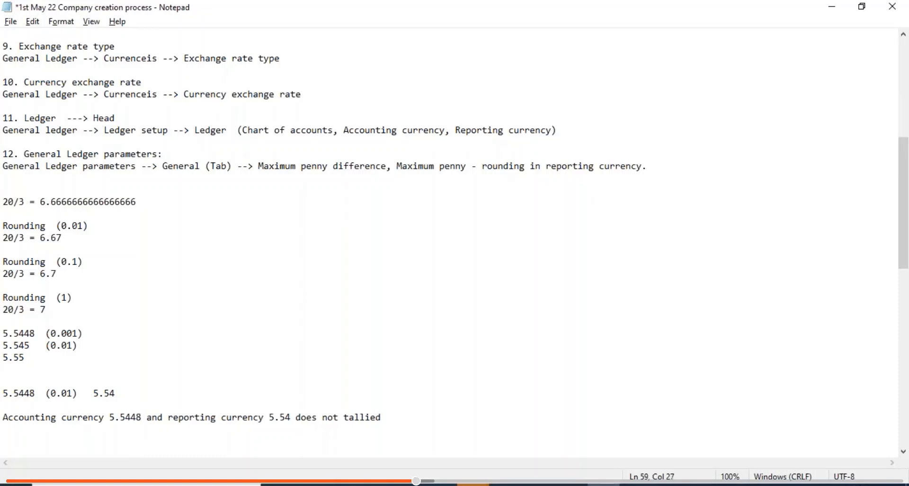
{"action": "left_click", "coordinate": [291, 418]}
{"action": "type", "text": "4"}
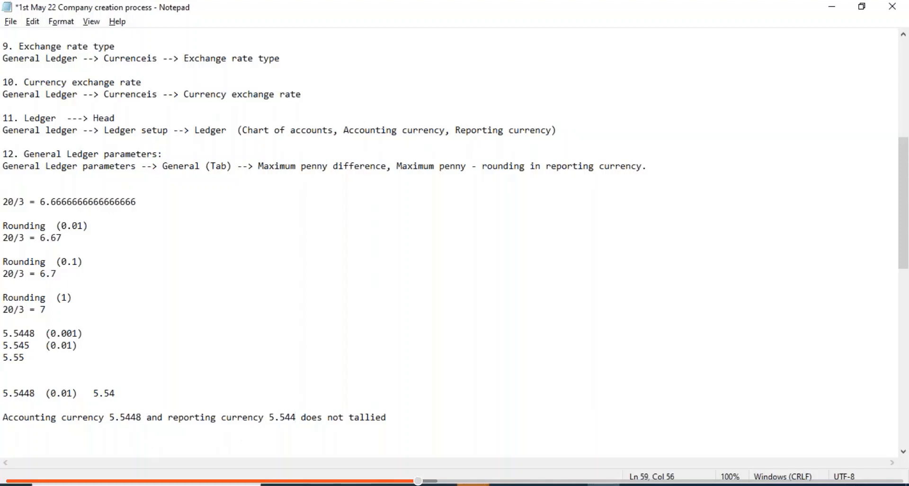
{"action": "type", "text": "8"}
{"action": "left_click_drag", "start_coordinate": [307, 417], "coordinate": [261, 417]}
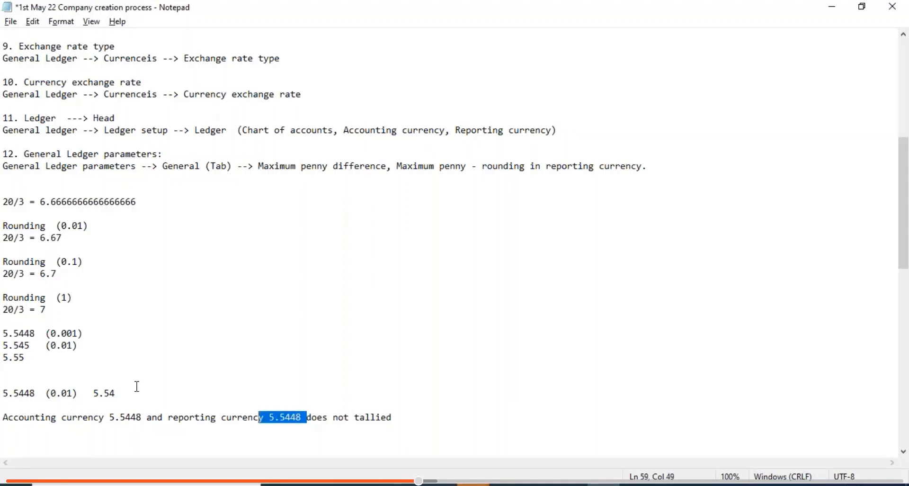
{"action": "left_click_drag", "start_coordinate": [123, 391], "coordinate": [7, 389]}
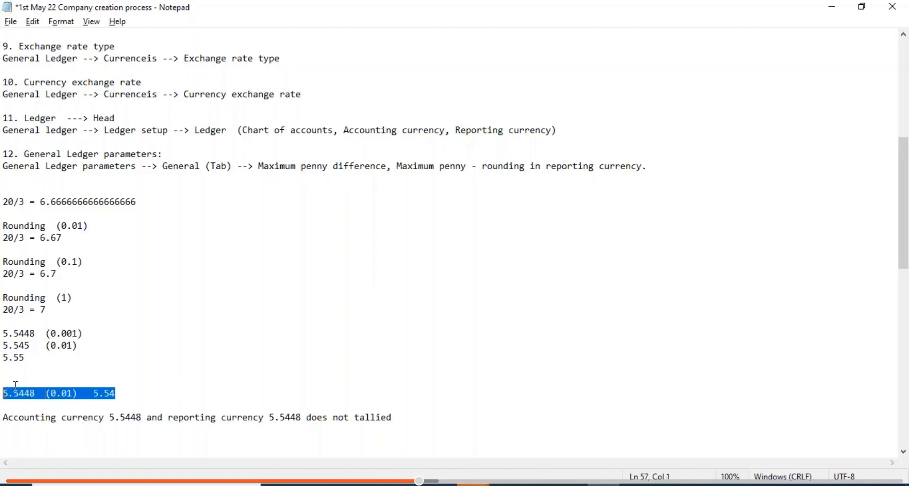
{"action": "left_click_drag", "start_coordinate": [35, 358], "coordinate": [2, 333]}
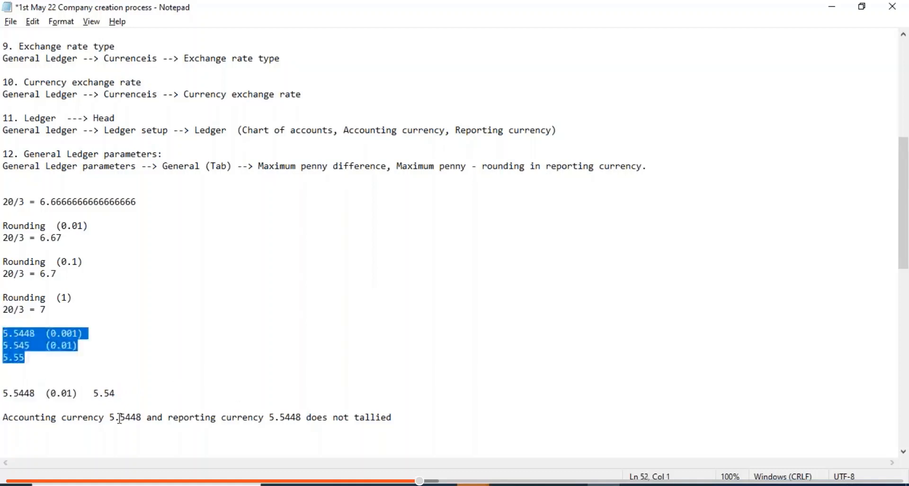
- Set the accounting amount to 5.55 and reporting amount to 5.54, then save the notes
{"action": "left_click", "coordinate": [141, 416]}
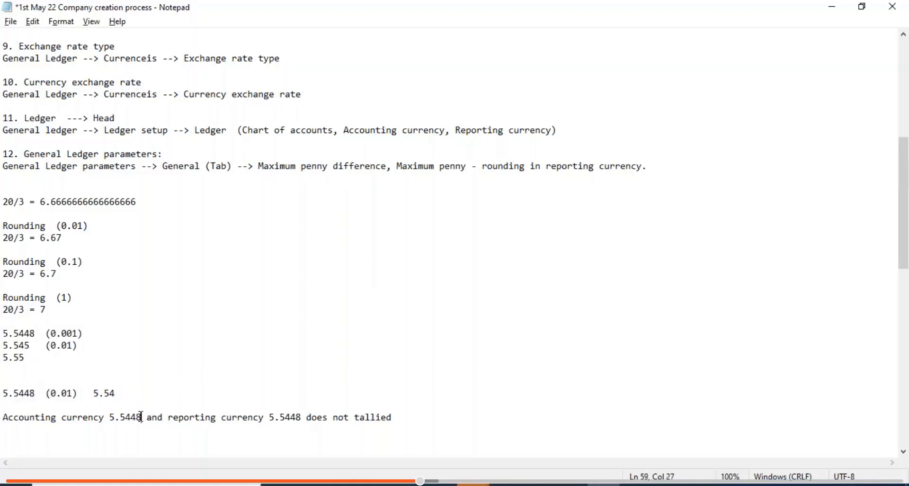
{"action": "key", "text": "BackSpace"}
{"action": "key", "text": "BackSpace"}
{"action": "key", "text": "BackSpace"}
{"action": "type", "text": "5"}
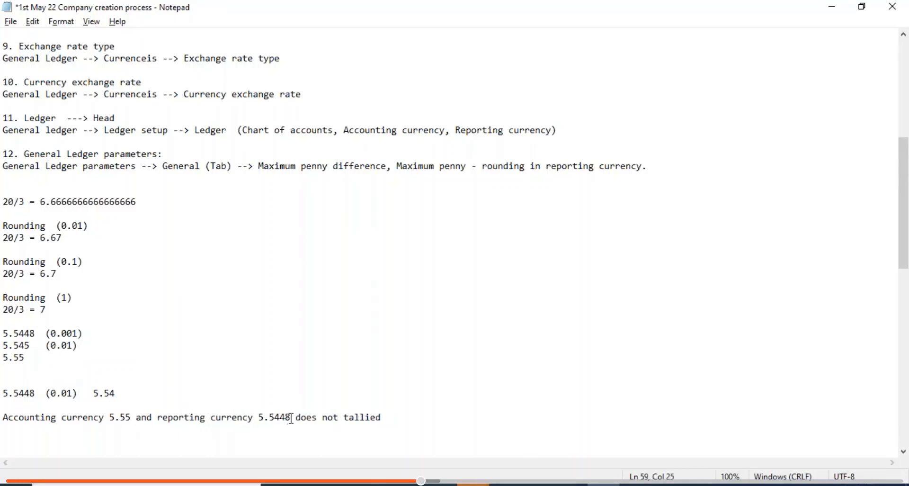
{"action": "key", "text": "BackSpace"}
{"action": "key", "text": "BackSpace"}
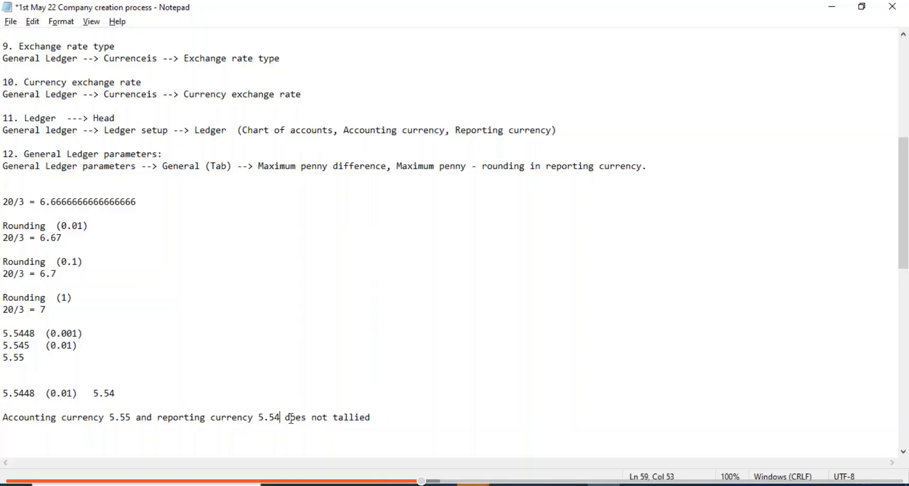
{"action": "key", "text": "ctrl+s"}
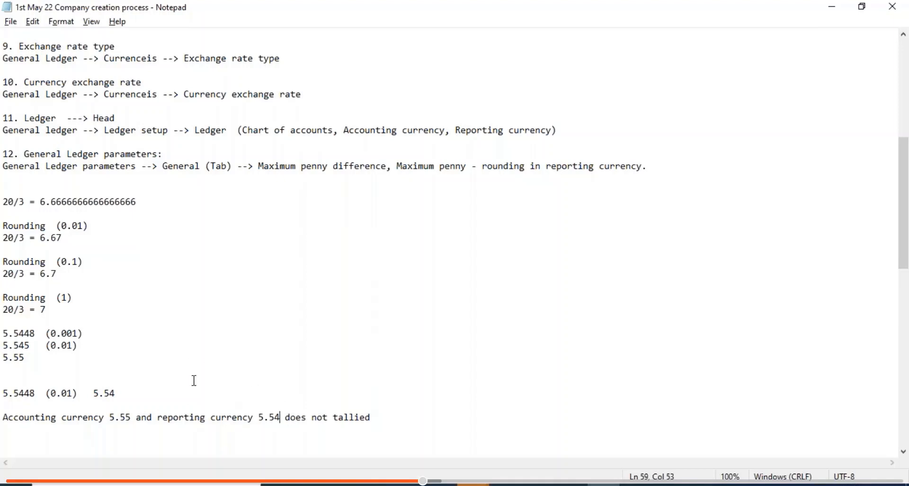
{"action": "left_click", "coordinate": [405, 418]}
- Change the accounting currency amount to 5.54 and save the notes
{"action": "key", "text": "BackSpace"}
{"action": "type", "text": "4"}
{"action": "key", "text": "ctrl+s"}
- Trial 0.02 for Maximum penny difference and Maximum penny-rounding, then restore both to 0.01
{"action": "left_click", "coordinate": [506, 485]}
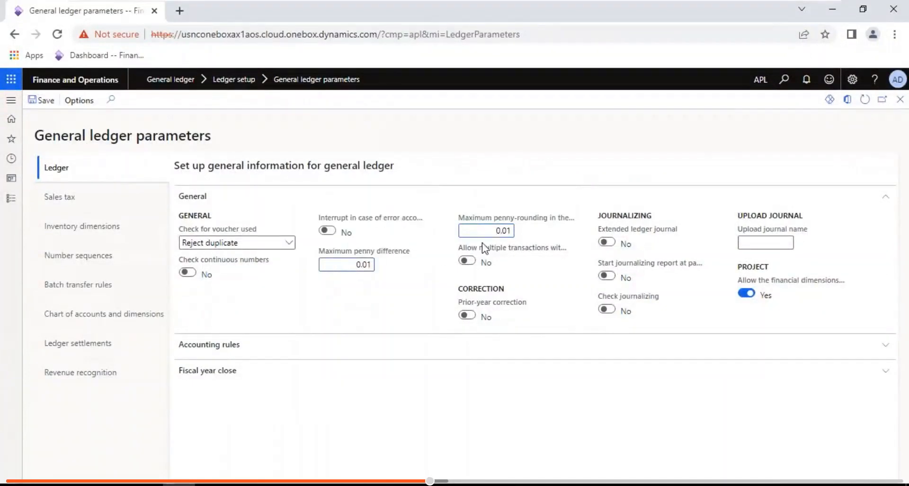
{"action": "left_click", "coordinate": [346, 266]}
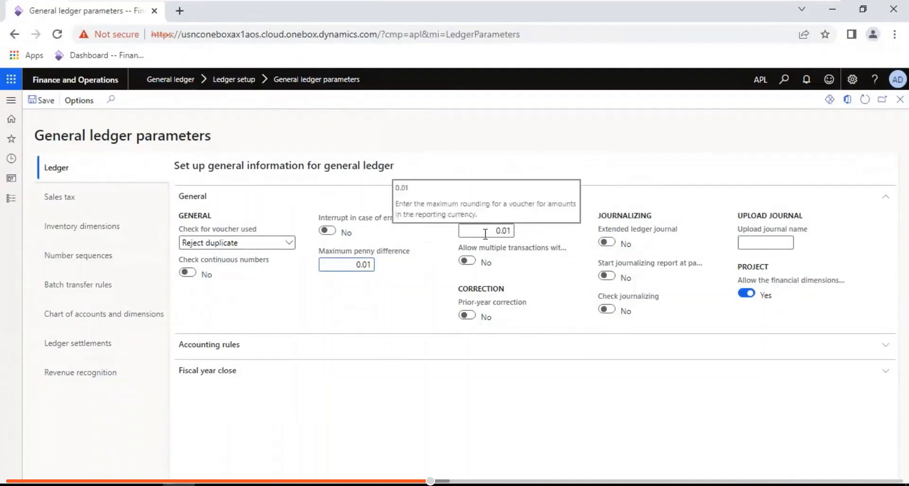
{"action": "left_click", "coordinate": [373, 265]}
{"action": "key", "text": "BackSpace"}
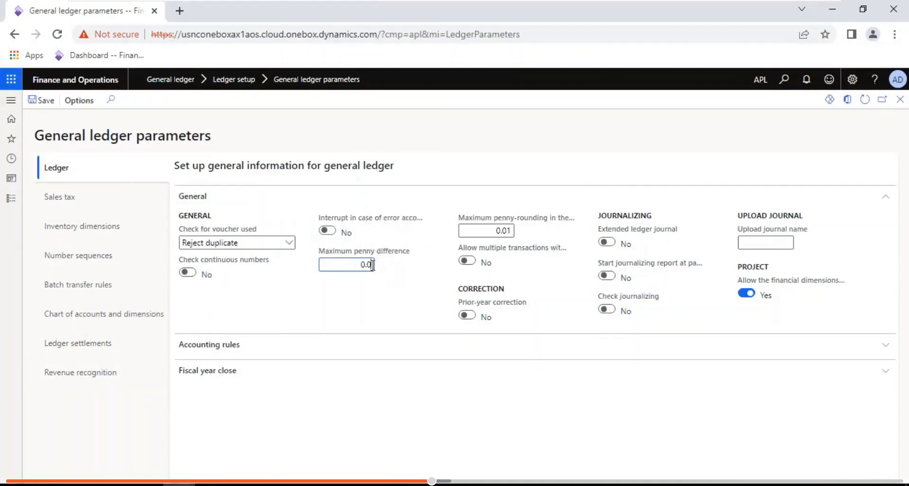
{"action": "left_click", "coordinate": [512, 230]}
{"action": "key", "text": "BackSpace"}
{"action": "type", "text": "2"}
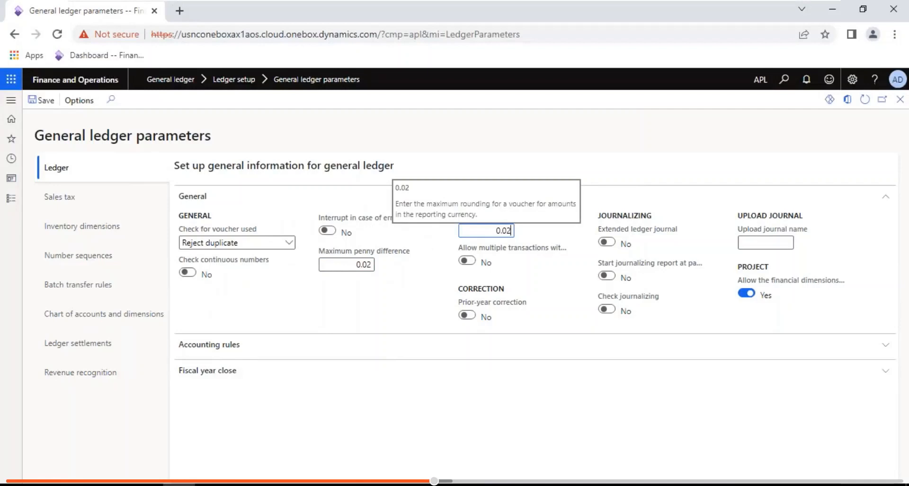
{"action": "key", "text": "BackSpace"}
{"action": "type", "text": "1"}
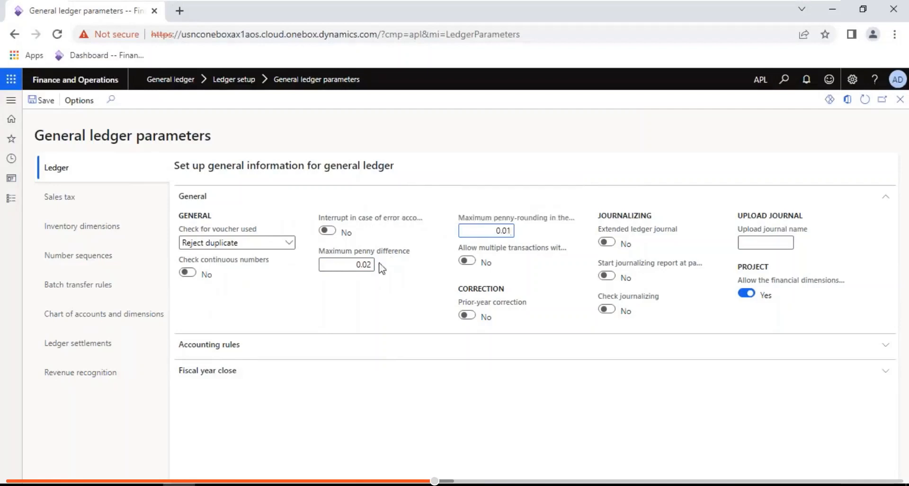
{"action": "type", "text": "1"}
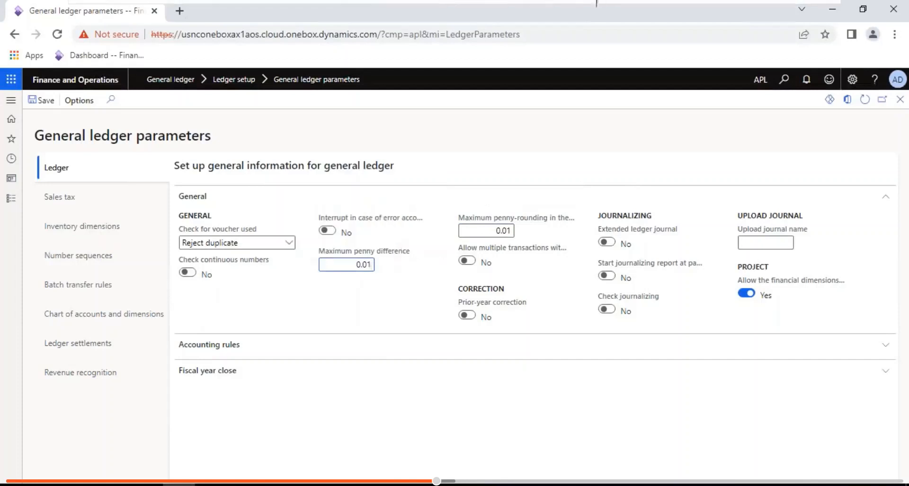
{"action": "left_click", "coordinate": [790, 10]}
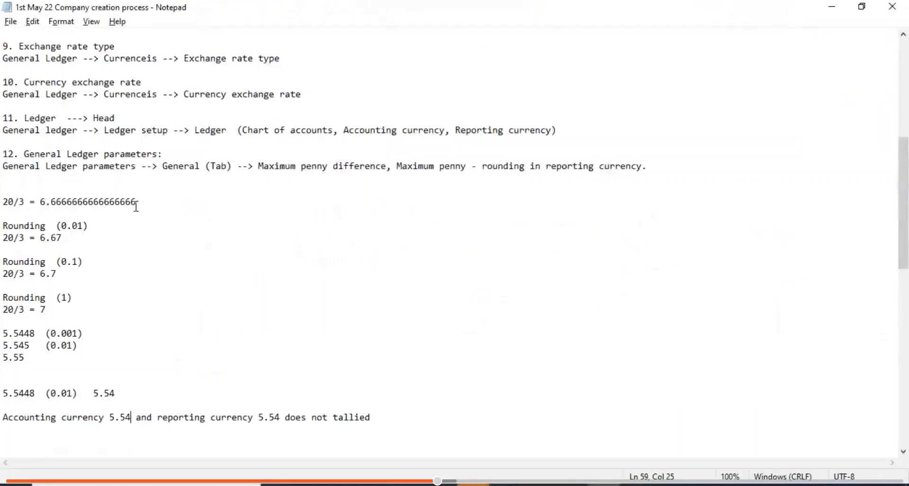
- Highlight the 20/3 result lines, then add 6.67 on a new line below the mismatch sentence
{"action": "left_click_drag", "start_coordinate": [142, 201], "coordinate": [7, 203]}
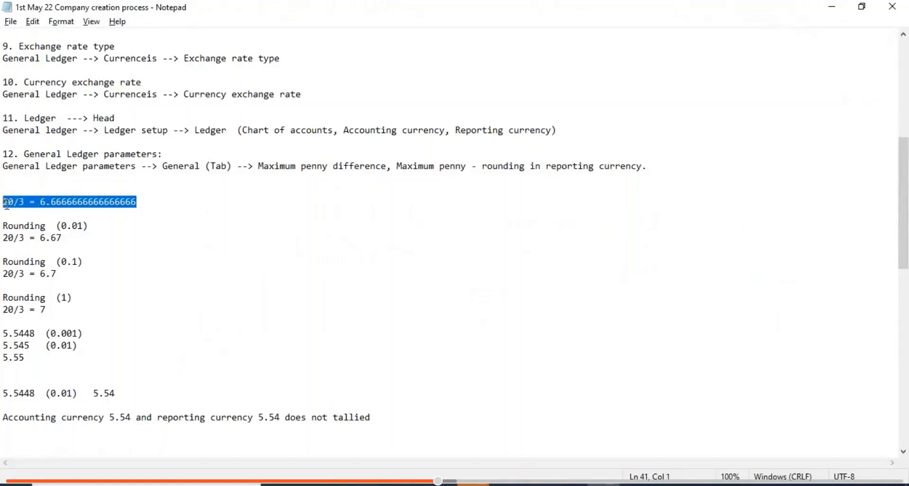
{"action": "left_click_drag", "start_coordinate": [147, 203], "coordinate": [3, 203]}
{"action": "left_click_drag", "start_coordinate": [71, 237], "coordinate": [2, 237]}
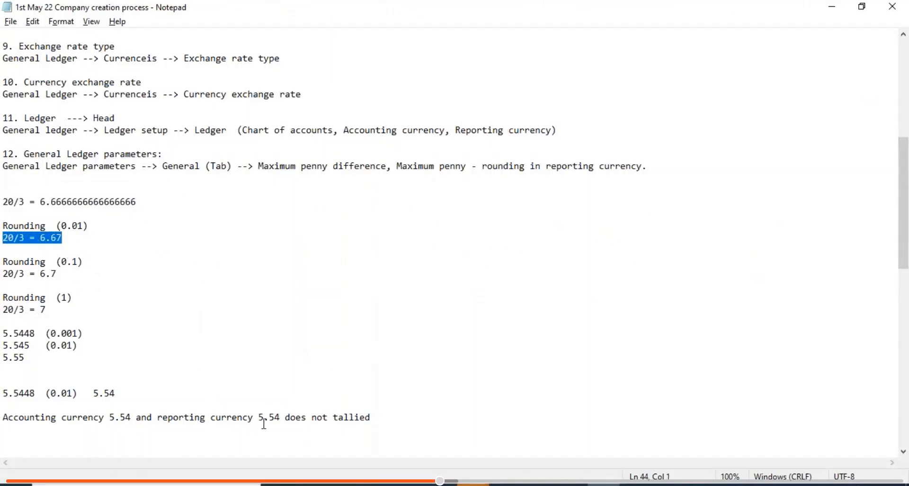
{"action": "left_click", "coordinate": [385, 422]}
{"action": "key", "text": "Return"}
{"action": "key", "text": "Return"}
{"action": "key", "text": "Return"}
{"action": "key", "text": "Return"}
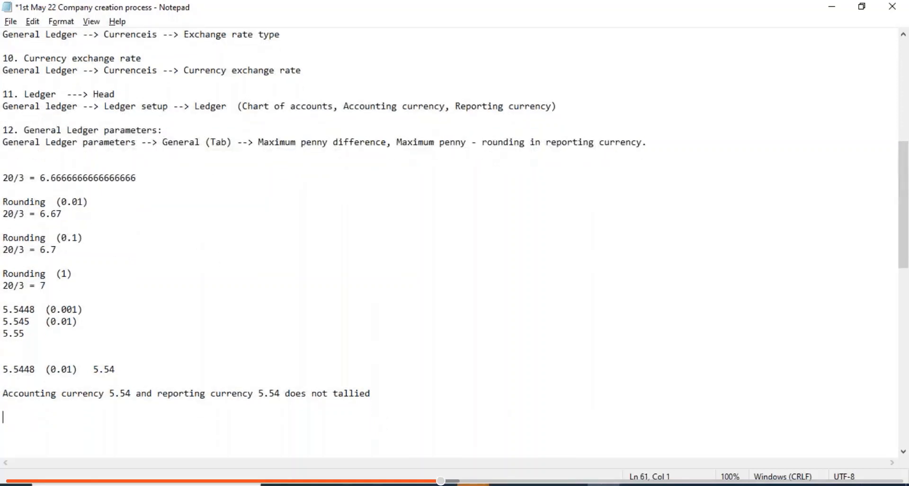
{"action": "type", "text": "6.67"}
- Place 6.6666666666666666 under 6.67 and pad 6.67 to 6.6700000000000000
{"action": "left_click", "coordinate": [137, 178]}
{"action": "left_click_drag", "start_coordinate": [138, 179], "coordinate": [40, 176]}
{"action": "key", "text": "ctrl+c"}
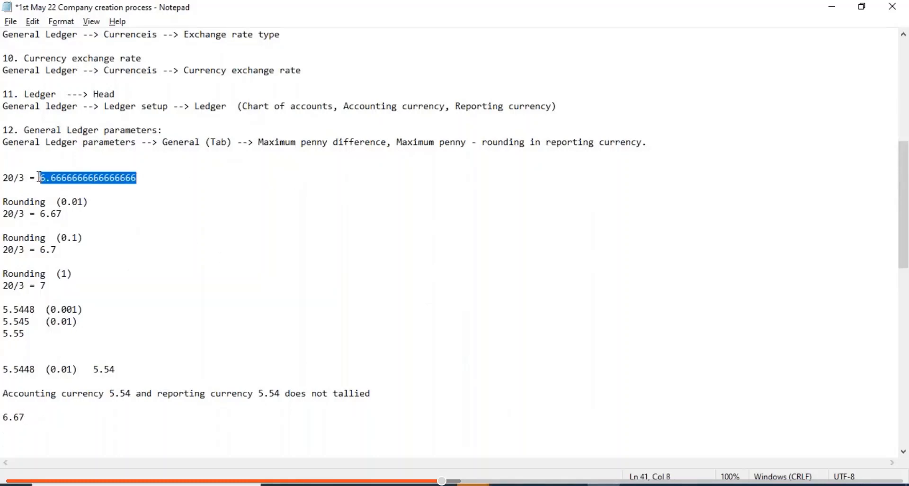
{"action": "left_click", "coordinate": [6, 428]}
{"action": "key", "text": "ctrl+v"}
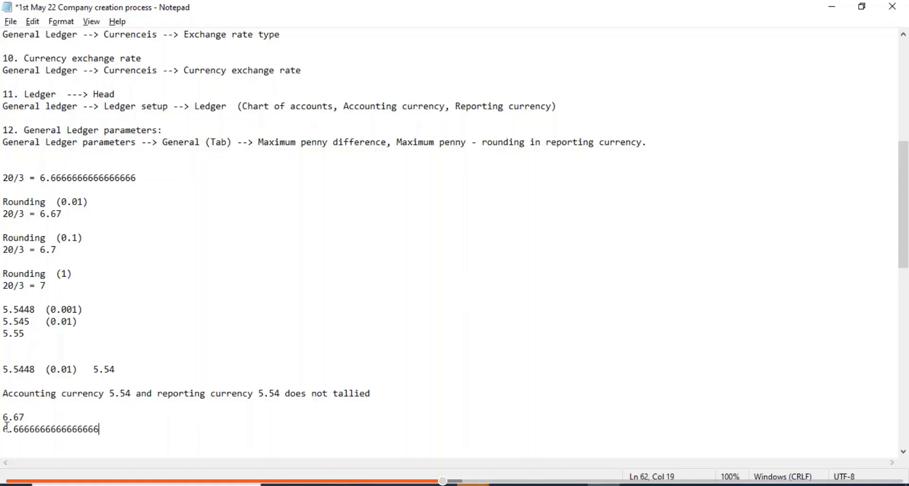
{"action": "left_click", "coordinate": [42, 415]}
{"action": "type", "text": "00000000000000"}
- Add an equals-sign rule and the difference 0.0033333333333334, save, and return to the ledger parameters
{"action": "key", "text": "Return"}
{"action": "type", "text": "=================="}
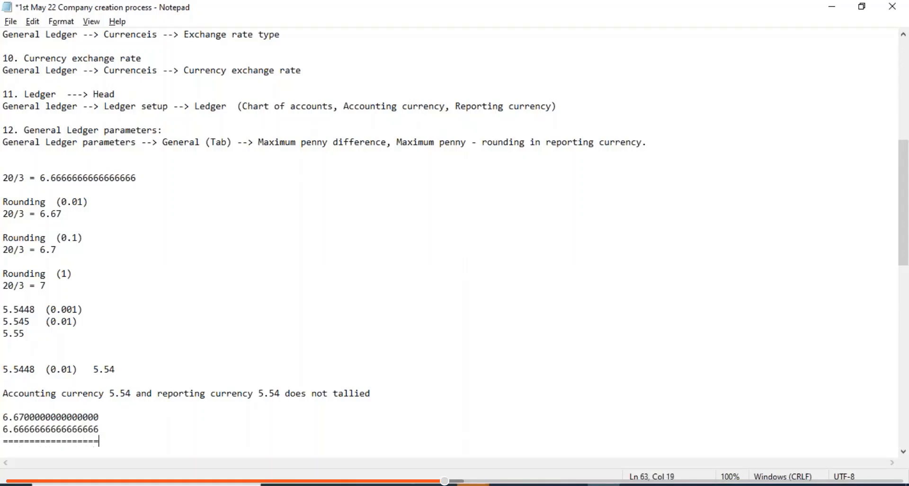
{"action": "key", "text": "Return"}
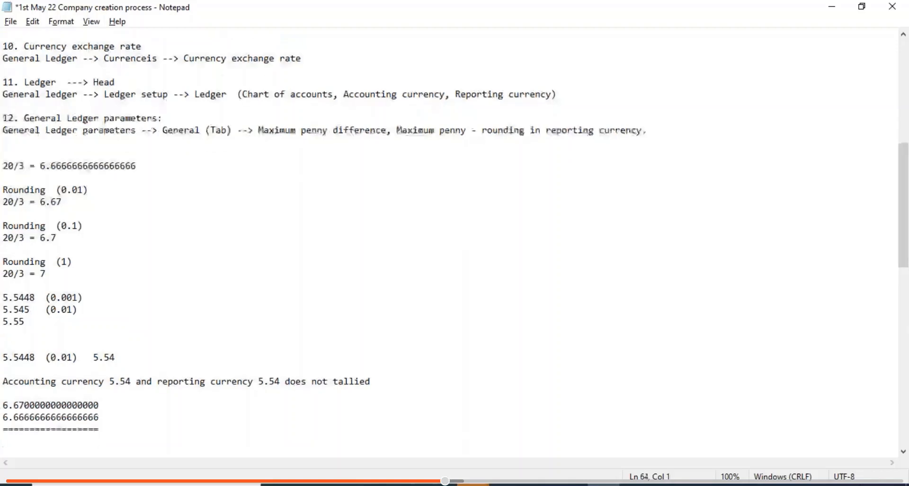
{"action": "type", "text": "0."}
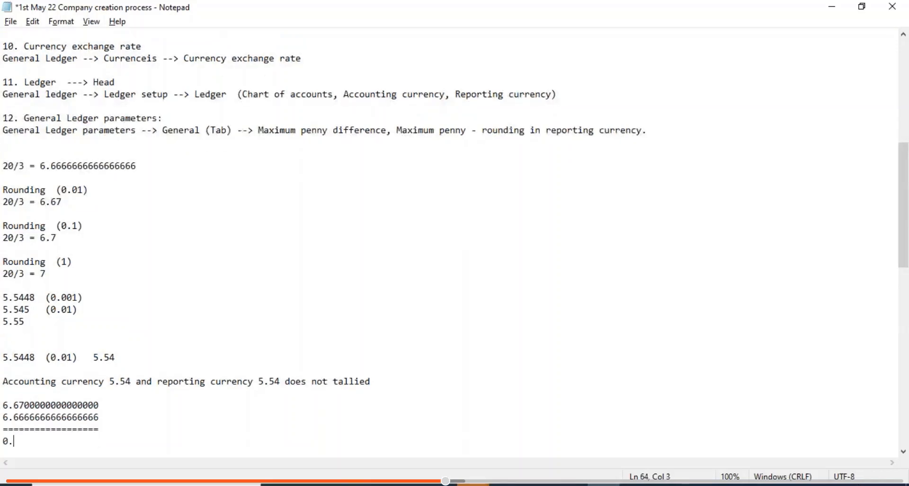
{"action": "type", "text": "003333333333333"}
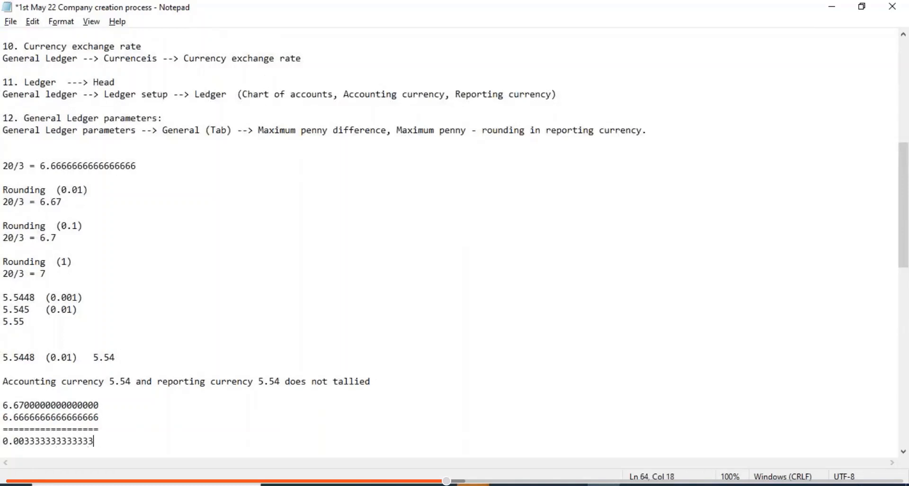
{"action": "type", "text": "3=4"}
{"action": "key", "text": "BackSpace"}
{"action": "key", "text": "BackSpace"}
{"action": "key", "text": "ctrl+s"}
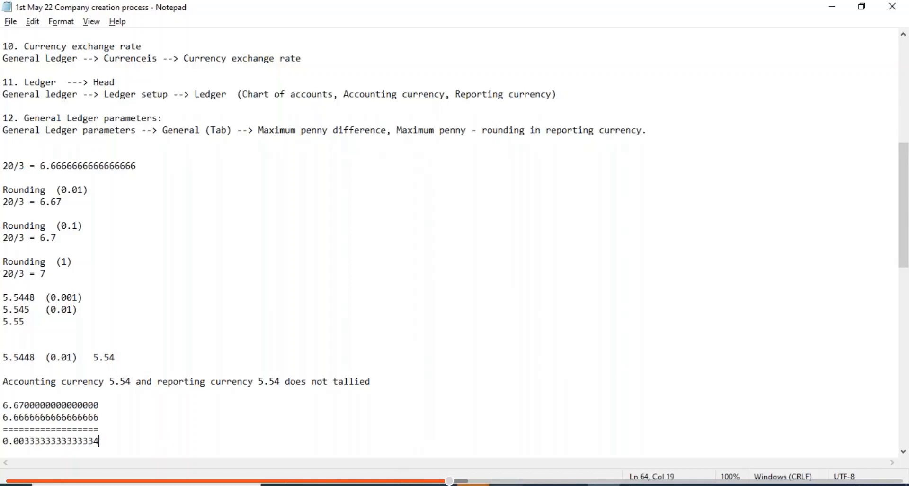
{"action": "key", "text": "alt+Tab"}
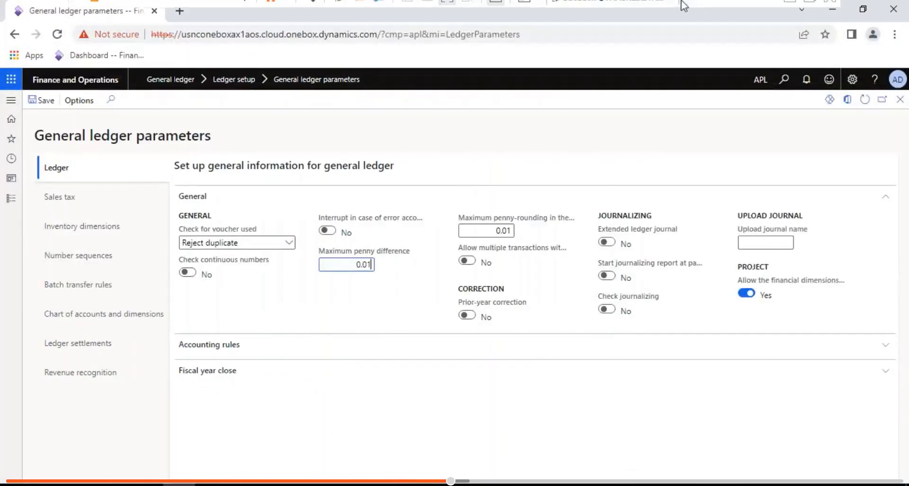
{"action": "key", "text": "alt+Tab"}
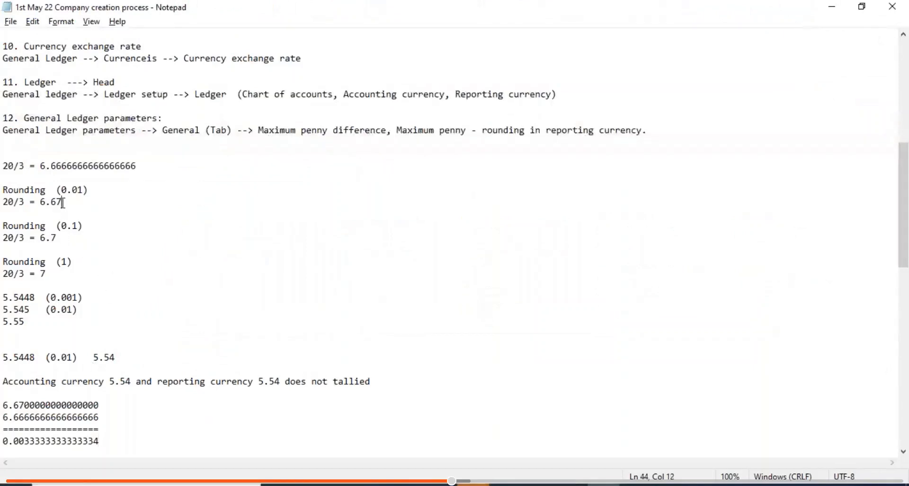
{"action": "left_click_drag", "start_coordinate": [62, 202], "coordinate": [5, 202]}
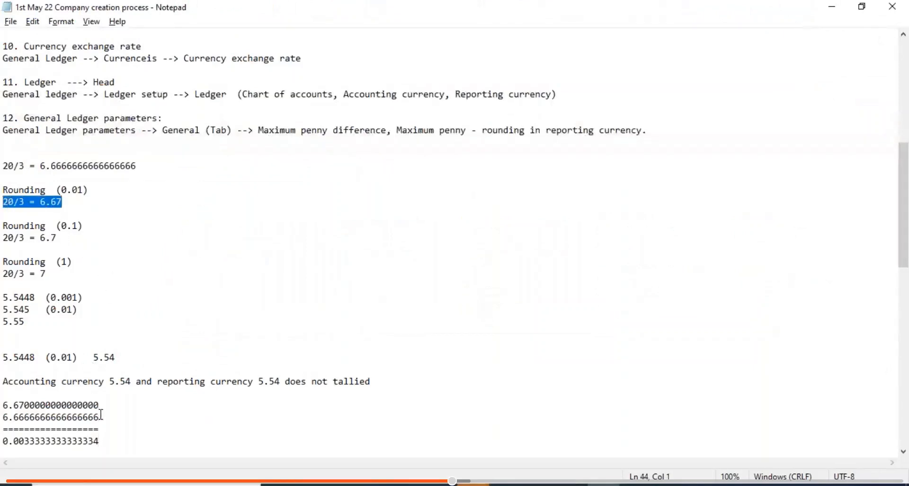
{"action": "left_click_drag", "start_coordinate": [99, 416], "coordinate": [4, 417]}
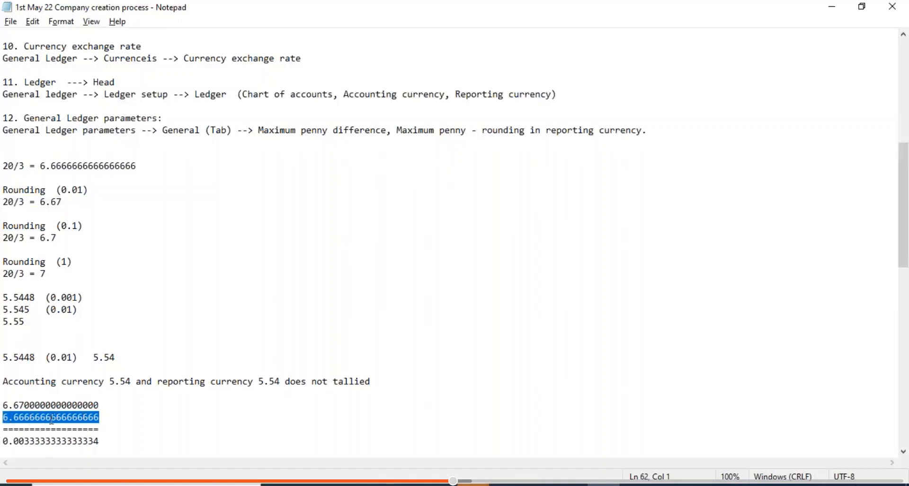
{"action": "left_click_drag", "start_coordinate": [104, 441], "coordinate": [5, 441]}
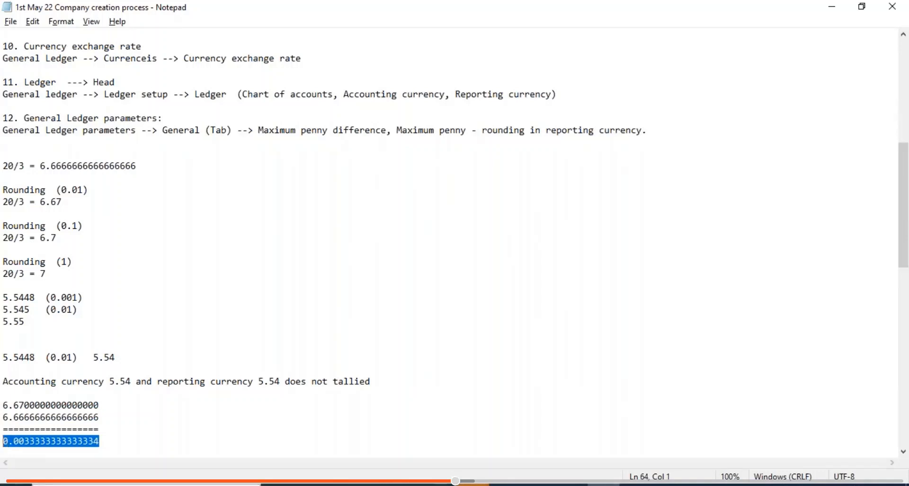
{"action": "key", "text": "alt+Tab"}
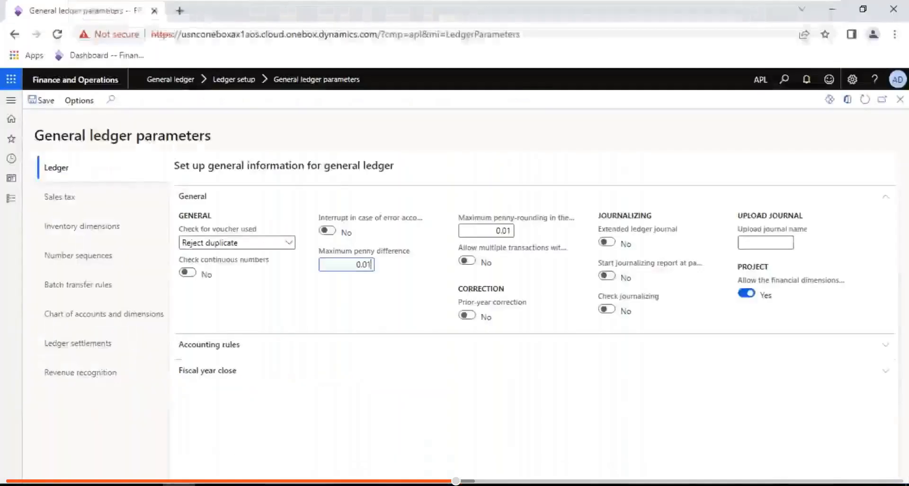
- Navigate General ledger > Posting setup > Accounts for automatic transactions via the modules menu
{"action": "left_click", "coordinate": [10, 199]}
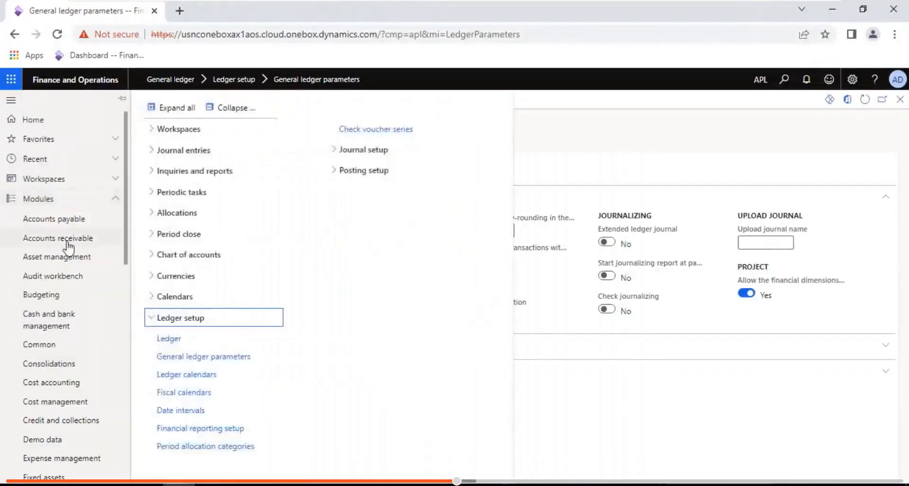
{"action": "left_click", "coordinate": [130, 327]}
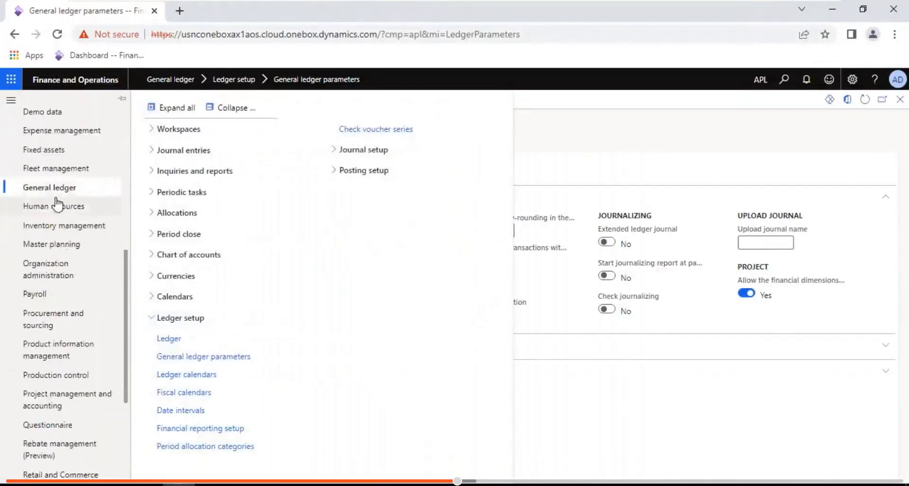
{"action": "left_click", "coordinate": [231, 108]}
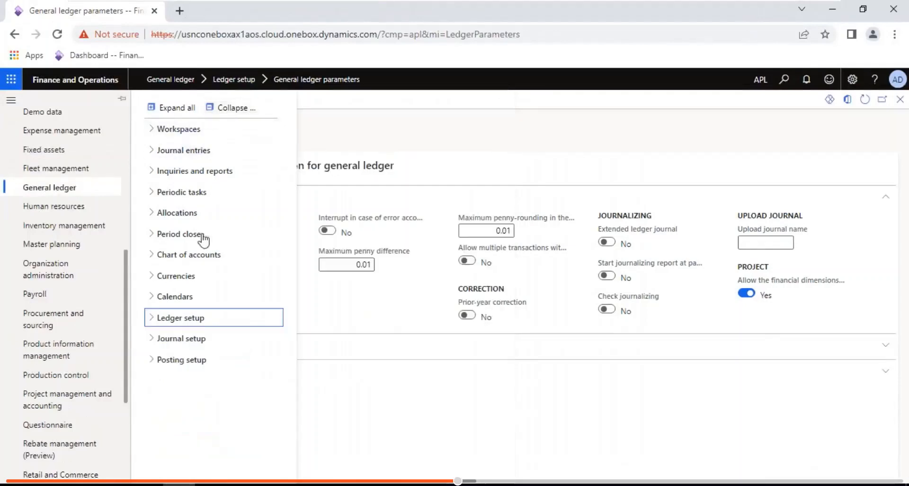
{"action": "left_click", "coordinate": [184, 364]}
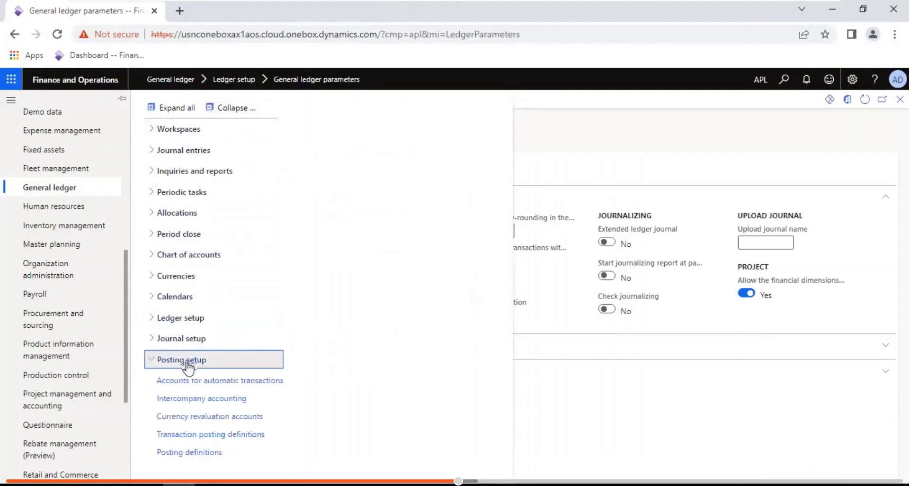
{"action": "left_click", "coordinate": [213, 380]}
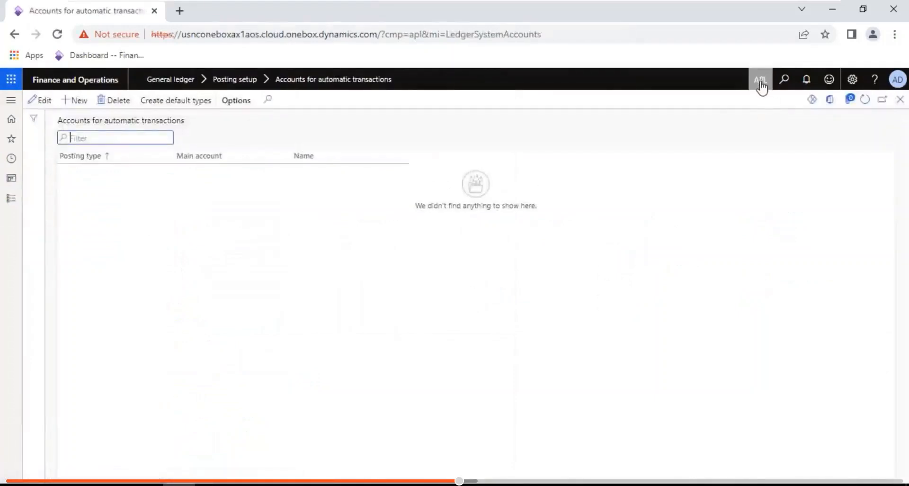
- Generate the default posting types and set the first row's main account to 618160 Rounding Difference
{"action": "left_click", "coordinate": [191, 101]}
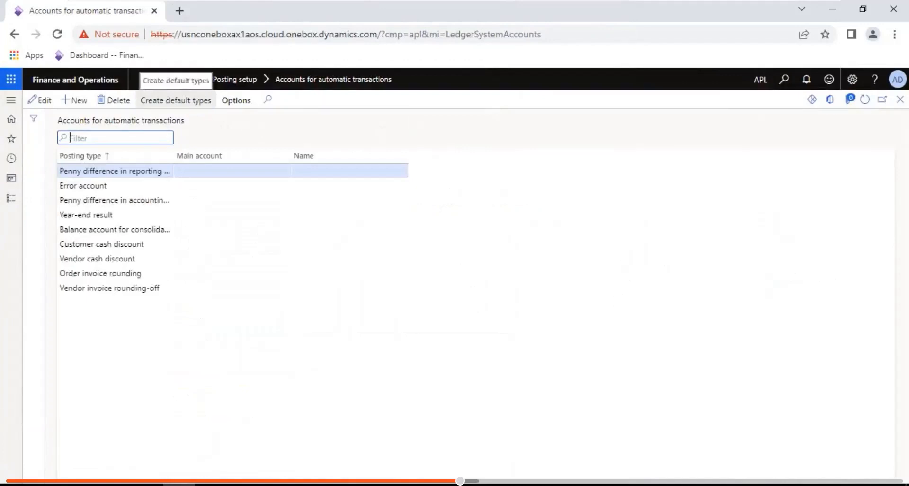
{"action": "left_click", "coordinate": [41, 100]}
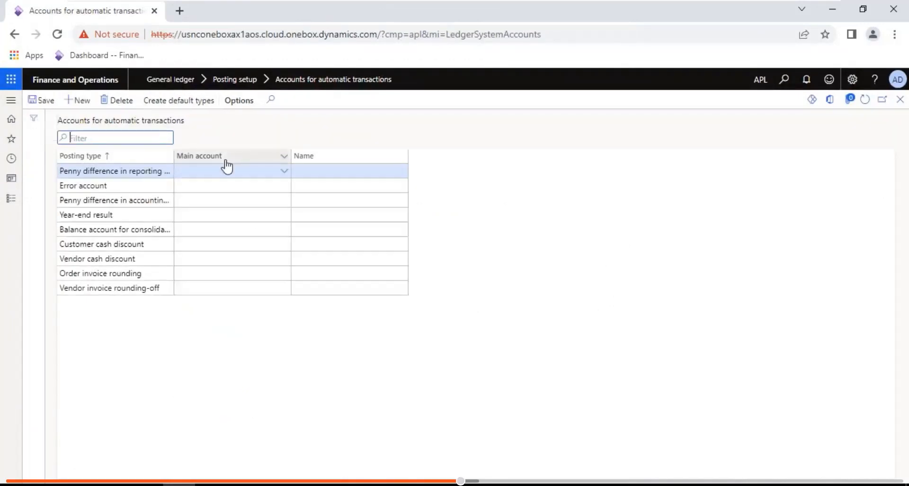
{"action": "left_click", "coordinate": [263, 175]}
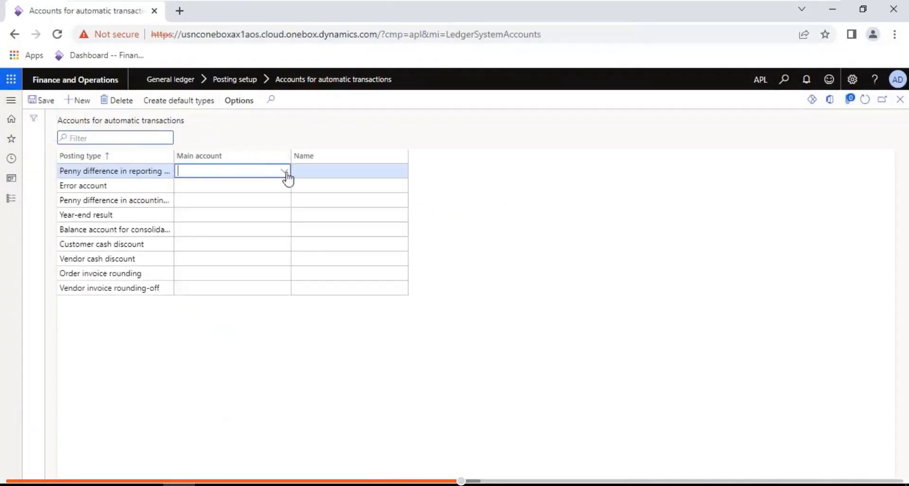
{"action": "type", "text": "rou"}
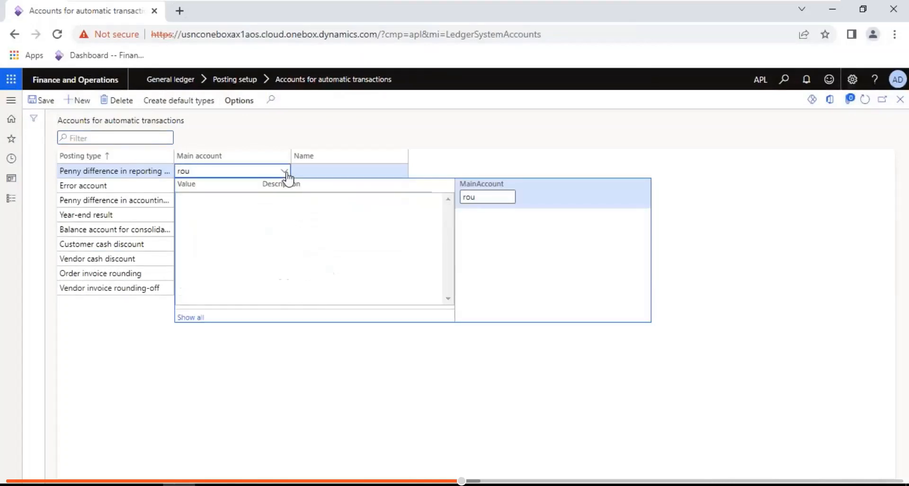
{"action": "left_click", "coordinate": [232, 197]}
{"action": "key", "text": "ctrl+c"}
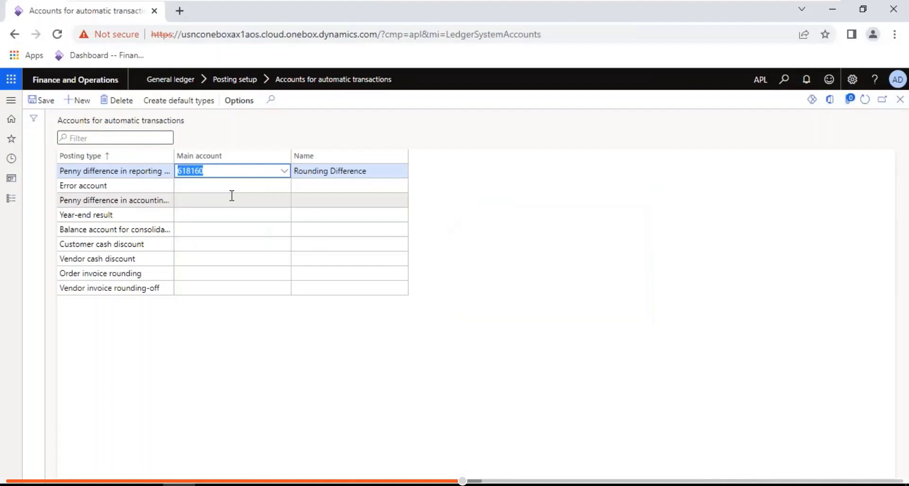
{"action": "key", "text": "Tab"}
- Paste 618160 for Penny difference, Year-end result, consolidation, cash discounts, and both invoice rounding types
{"action": "left_click", "coordinate": [223, 199]}
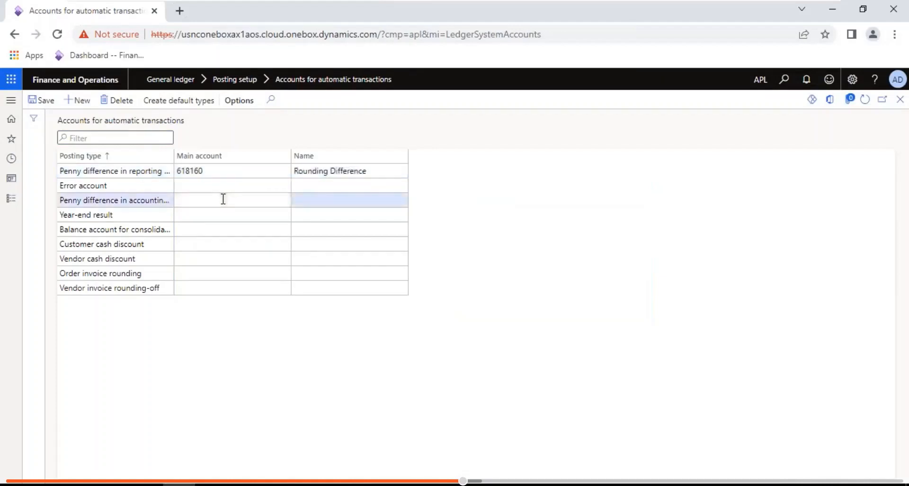
{"action": "key", "text": "ctrl+v"}
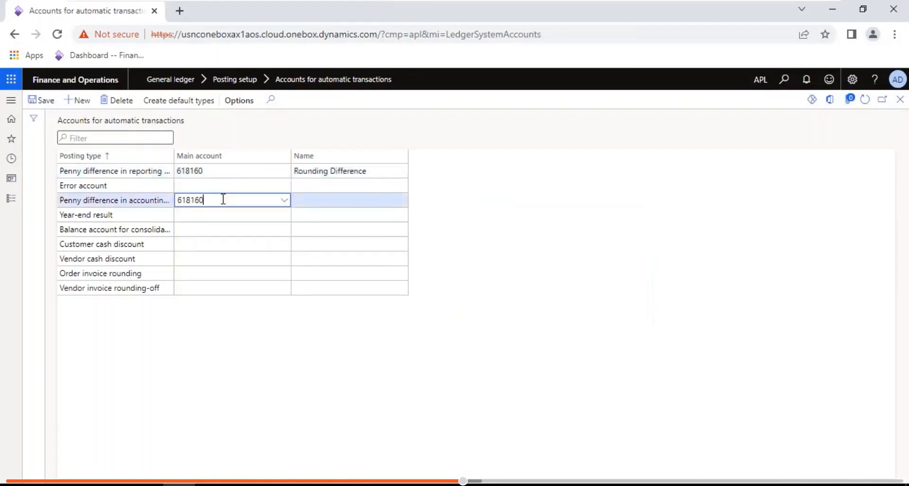
{"action": "left_click", "coordinate": [200, 213]}
{"action": "key", "text": "ctrl+v"}
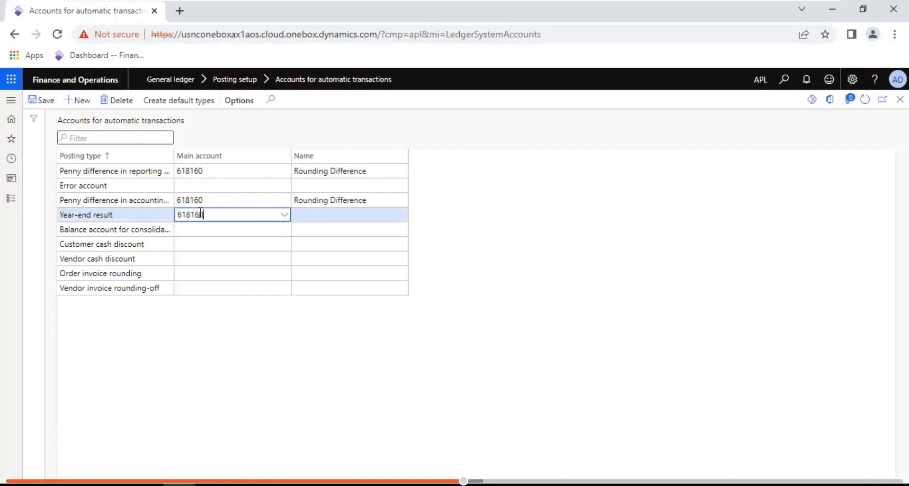
{"action": "left_click", "coordinate": [195, 230]}
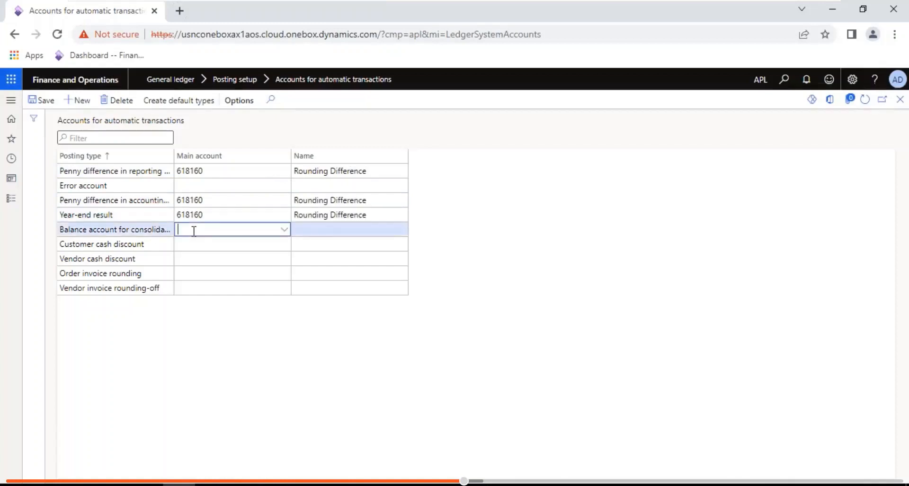
{"action": "key", "text": "ctrl+v"}
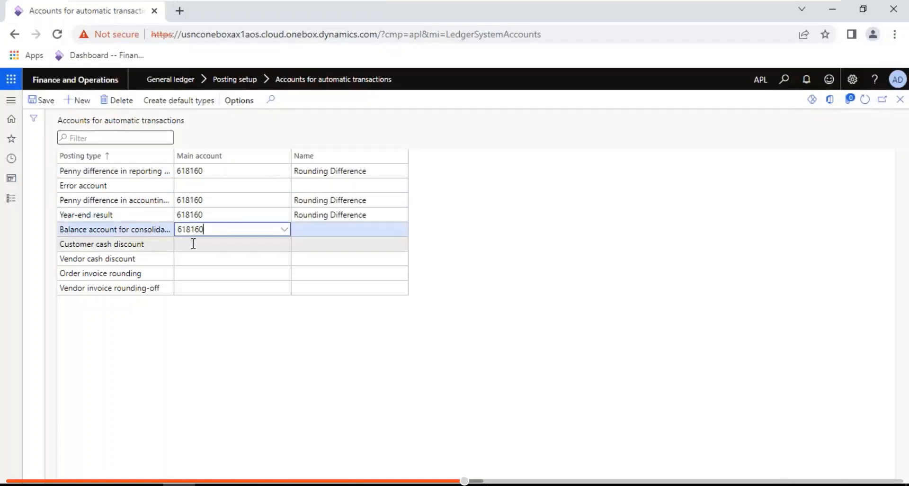
{"action": "left_click", "coordinate": [194, 244]}
{"action": "key", "text": "ctrl+v"}
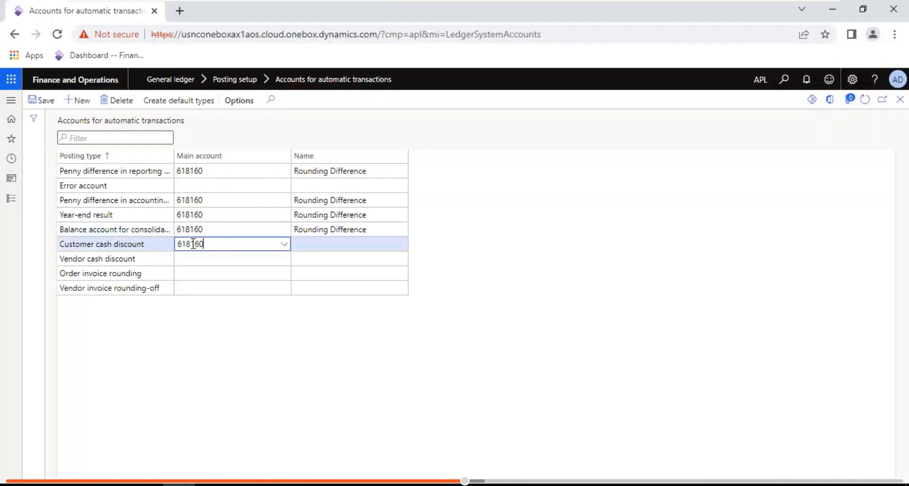
{"action": "left_click", "coordinate": [186, 261]}
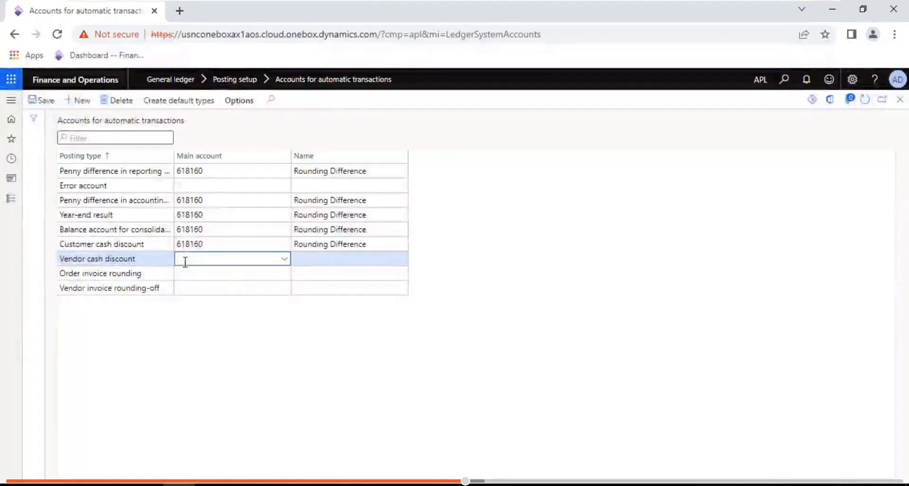
{"action": "key", "text": "ctrl+v"}
{"action": "left_click", "coordinate": [186, 271]}
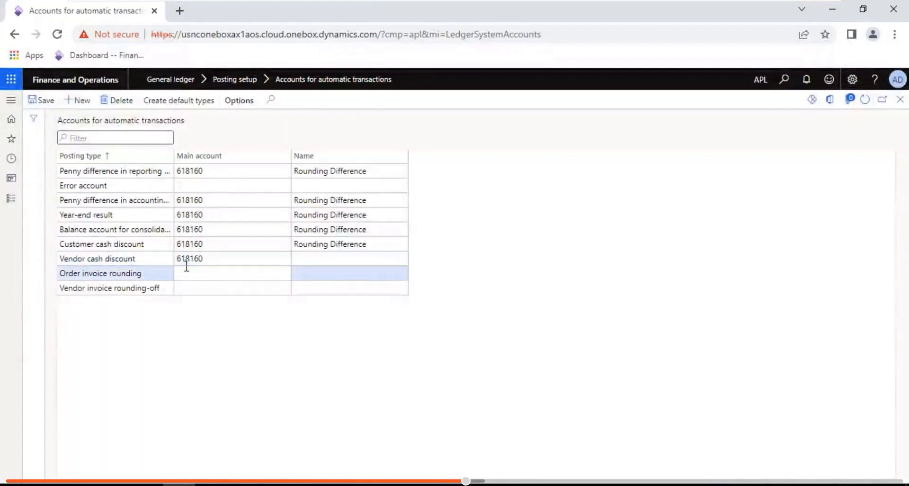
{"action": "key", "text": "ctrl+v"}
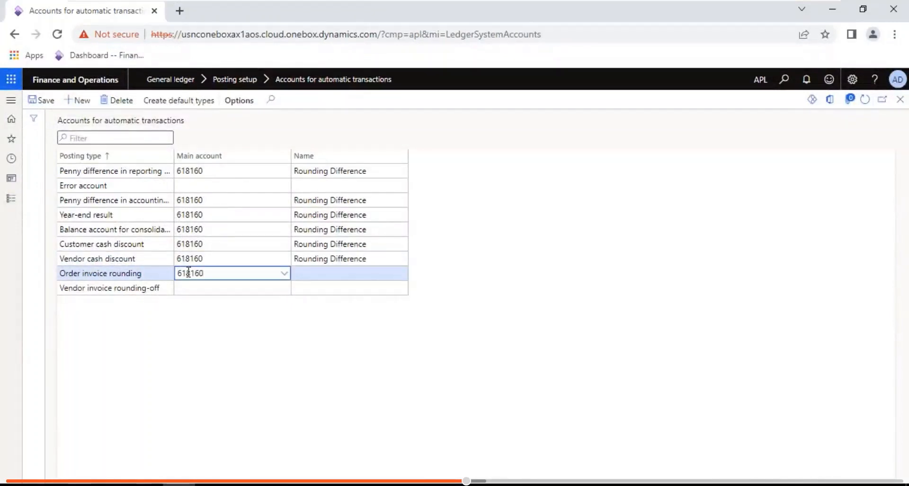
{"action": "left_click", "coordinate": [198, 287]}
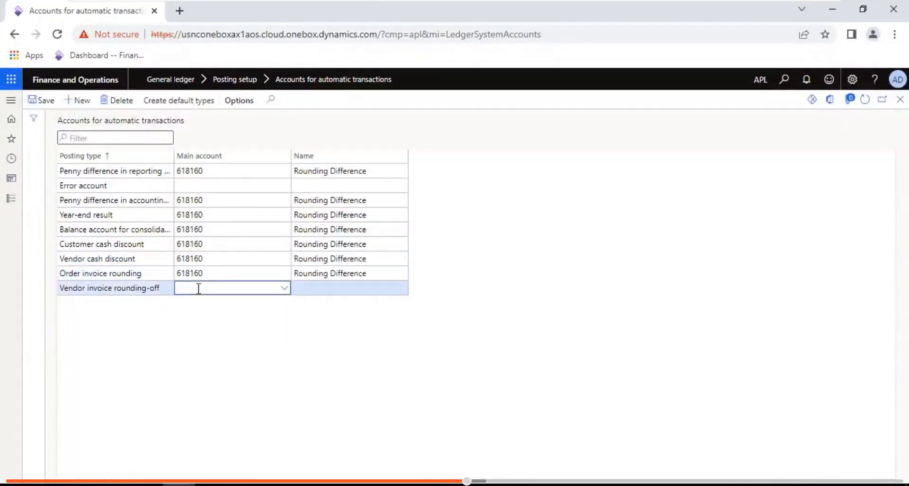
{"action": "key", "text": "ctrl+v"}
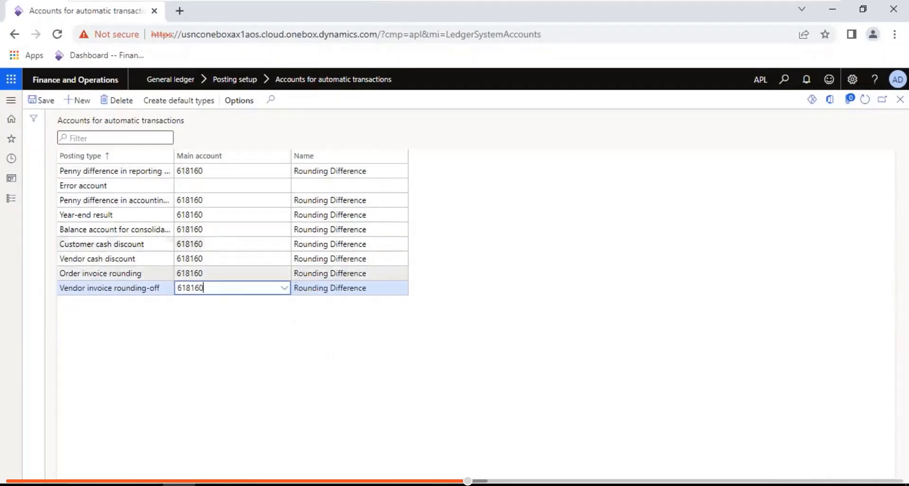
- Check the 0.0033333333333334 difference line in the Notepad notes, then return to Dynamics
{"action": "left_click", "coordinate": [790, 5]}
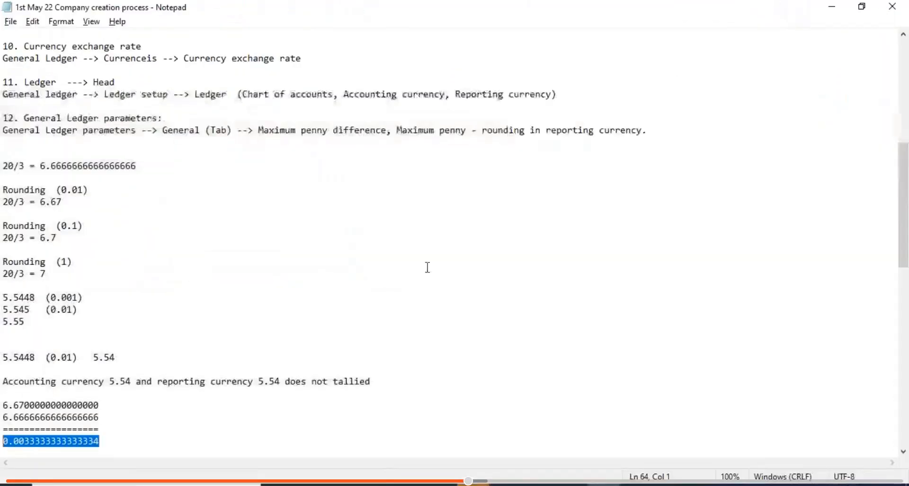
{"action": "left_click_drag", "start_coordinate": [109, 443], "coordinate": [5, 441]}
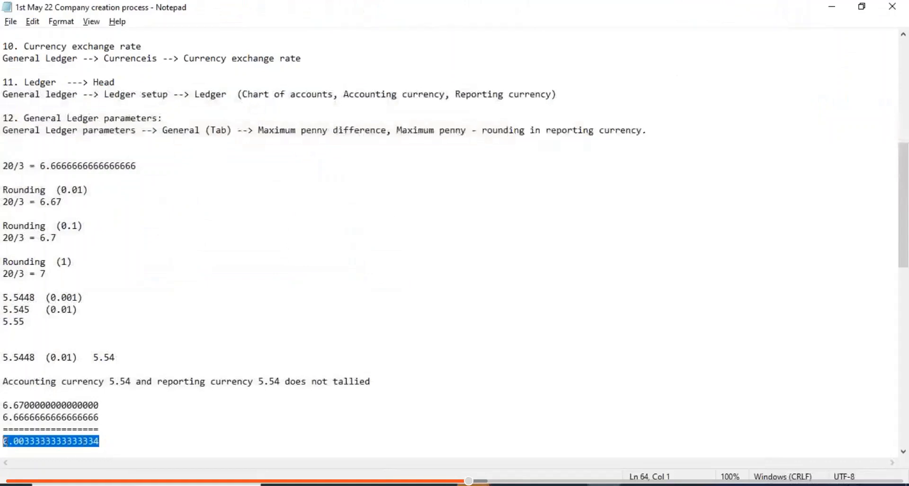
{"action": "left_click", "coordinate": [472, 484]}
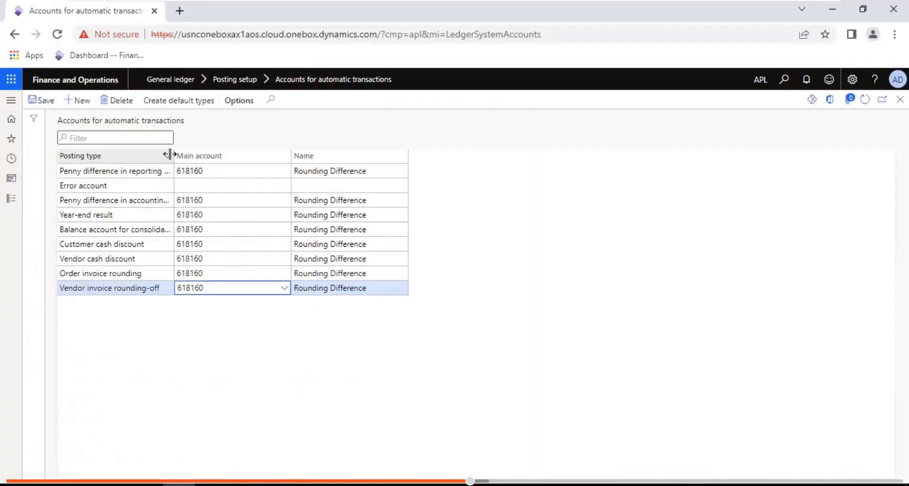
- Widen the Posting type column to show full names and regenerate the default types
{"action": "left_click_drag", "start_coordinate": [178, 153], "coordinate": [213, 152]}
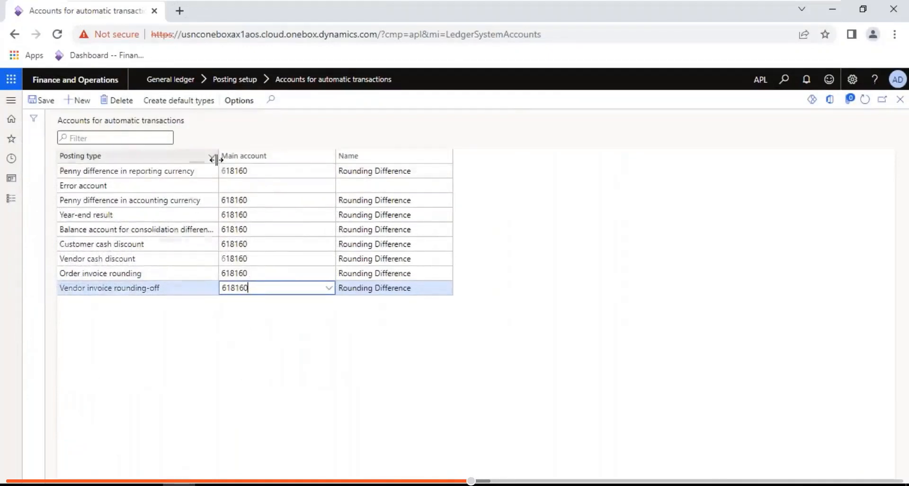
{"action": "left_click_drag", "start_coordinate": [217, 156], "coordinate": [264, 156]}
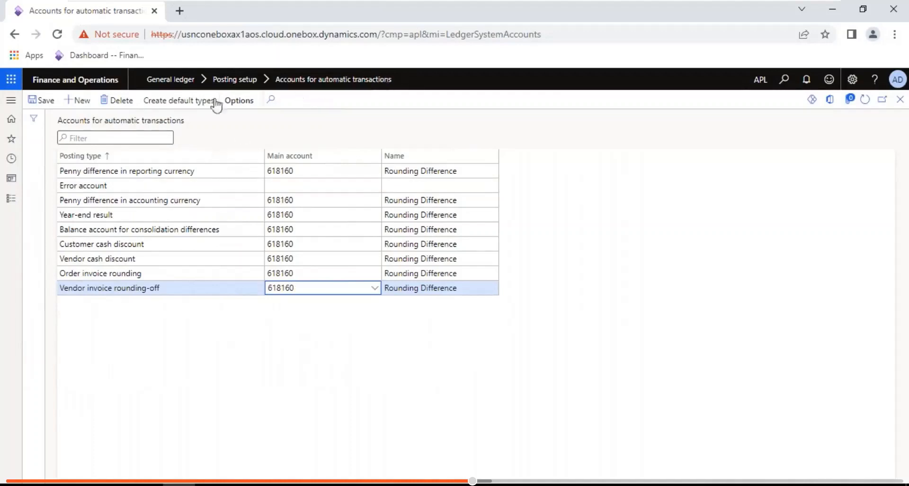
{"action": "left_click", "coordinate": [166, 102]}
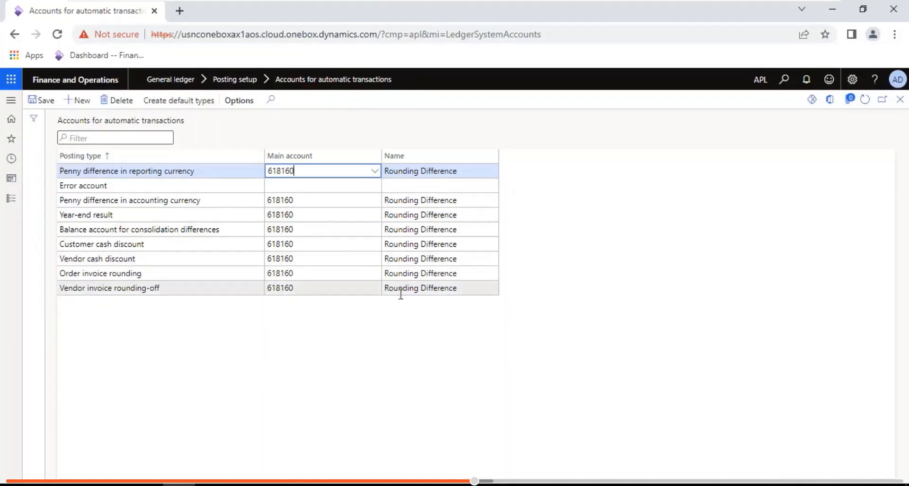
{"action": "mouse_move", "coordinate": [725, 1]}
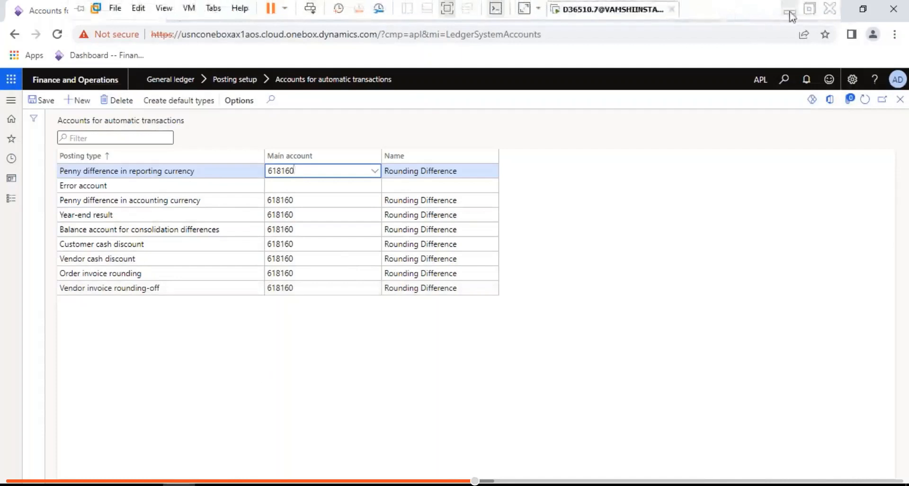
{"action": "left_click", "coordinate": [789, 11]}
{"action": "left_click_drag", "start_coordinate": [381, 383], "coordinate": [6, 385]}
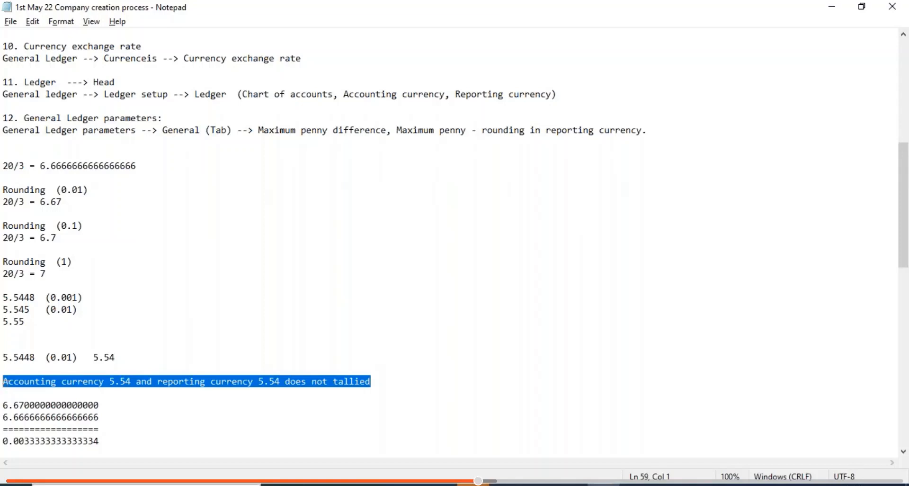
{"action": "left_click", "coordinate": [506, 484]}
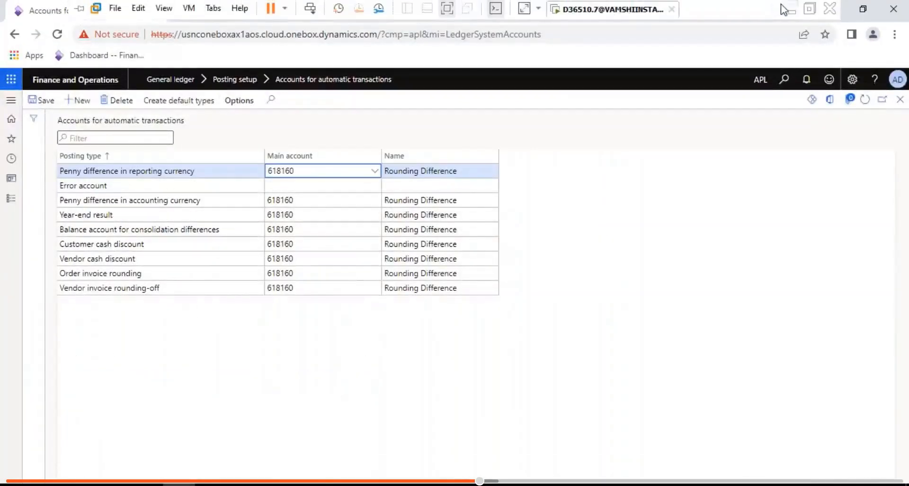
{"action": "left_click", "coordinate": [788, 9]}
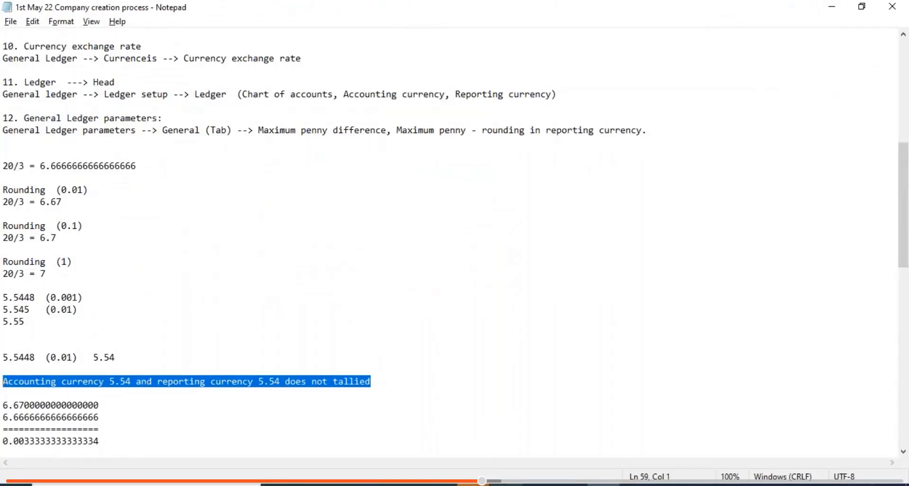
{"action": "left_click", "coordinate": [509, 483]}
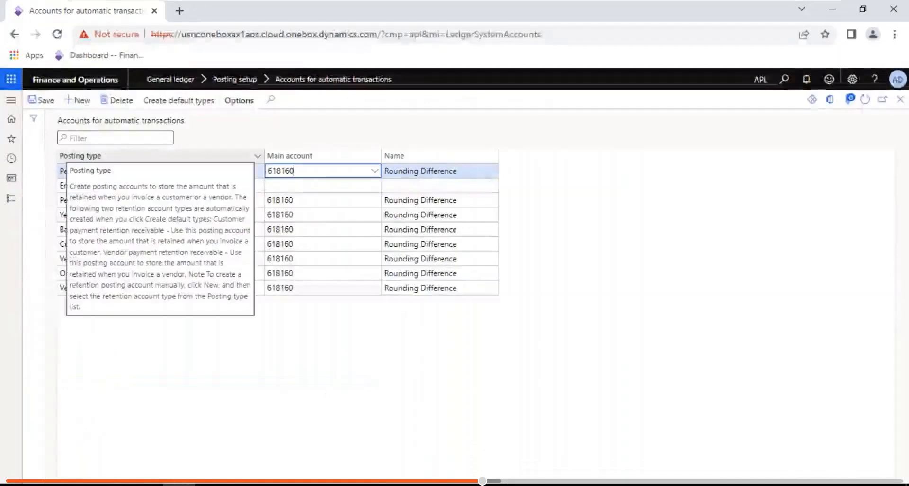
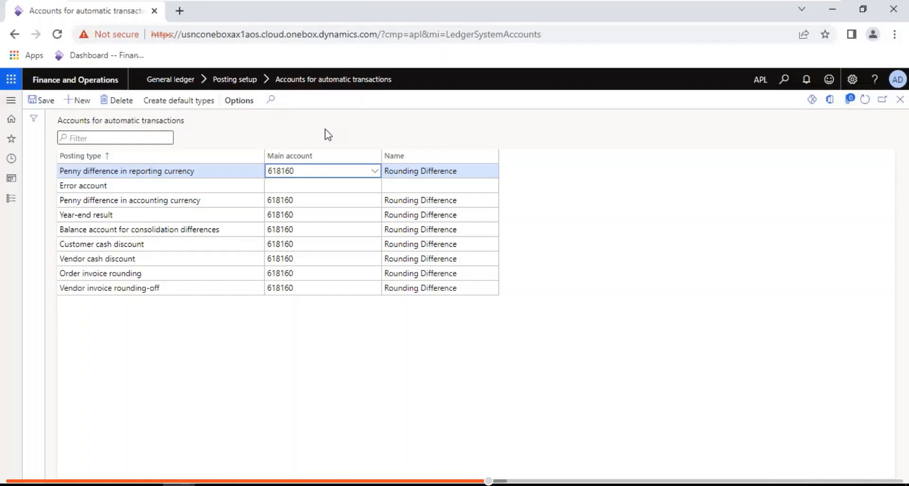
- Bring up the Notepad notes and insert blank lines below item 12, General Ledger parameters
{"action": "mouse_move", "coordinate": [649, 7]}
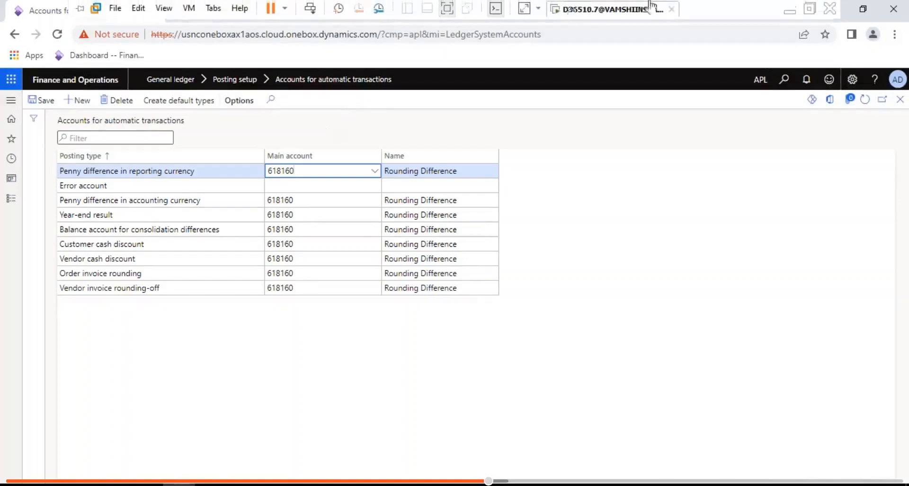
{"action": "left_click", "coordinate": [795, 16]}
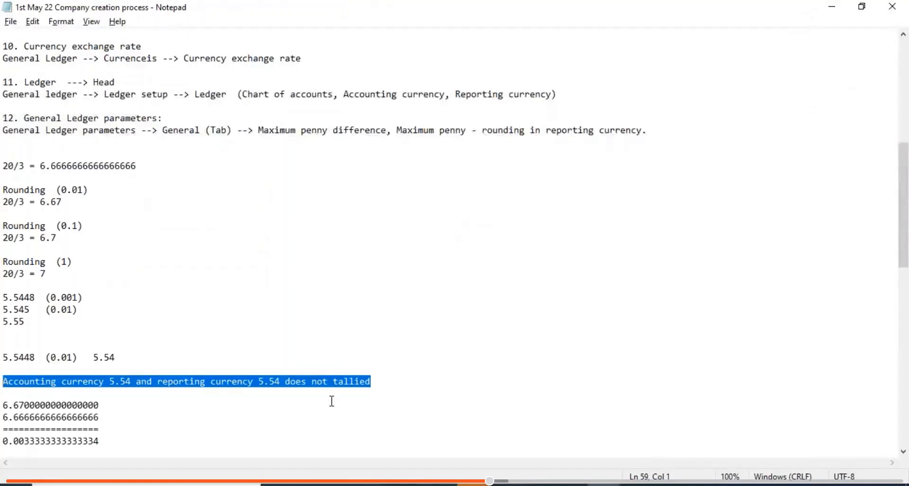
{"action": "left_click", "coordinate": [6, 150]}
{"action": "key", "text": "Return"}
{"action": "key", "text": "Return"}
{"action": "key", "text": "Return"}
{"action": "key", "text": "Return"}
{"action": "key", "text": "Return"}
{"action": "key", "text": "Return"}
{"action": "key", "text": "Return"}
{"action": "key", "text": "Return"}
{"action": "key", "text": "Return"}
{"action": "key", "text": "Return"}
{"action": "key", "text": "Return"}
{"action": "key", "text": "Return"}
{"action": "key", "text": "Return"}
{"action": "key", "text": "Return"}
{"action": "key", "text": "Return"}
{"action": "key", "text": "Return"}
{"action": "key", "text": "Return"}
{"action": "key", "text": "Return"}
{"action": "key", "text": "Return"}
{"action": "key", "text": "Return"}
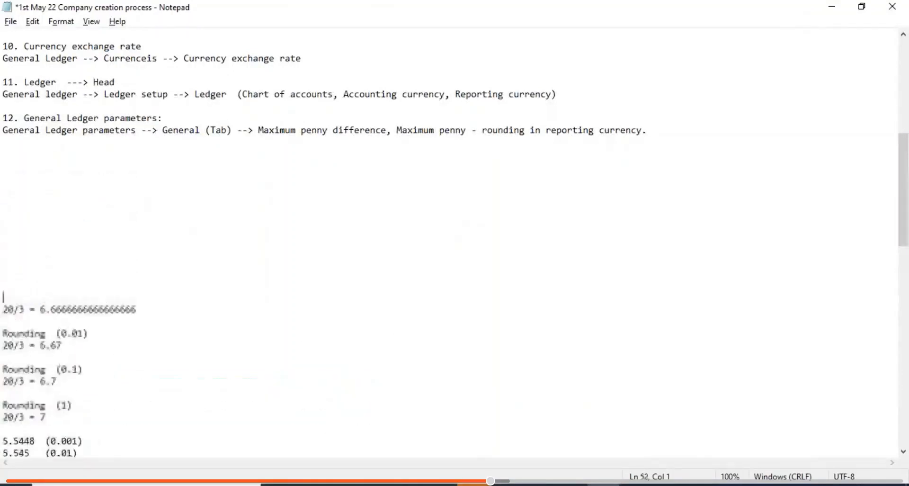
{"action": "key", "text": "Return"}
{"action": "key", "text": "Return"}
{"action": "key", "text": "Return"}
{"action": "key", "text": "Return"}
{"action": "key", "text": "Return"}
{"action": "key", "text": "Return"}
{"action": "key", "text": "Return"}
{"action": "key", "text": "Return"}
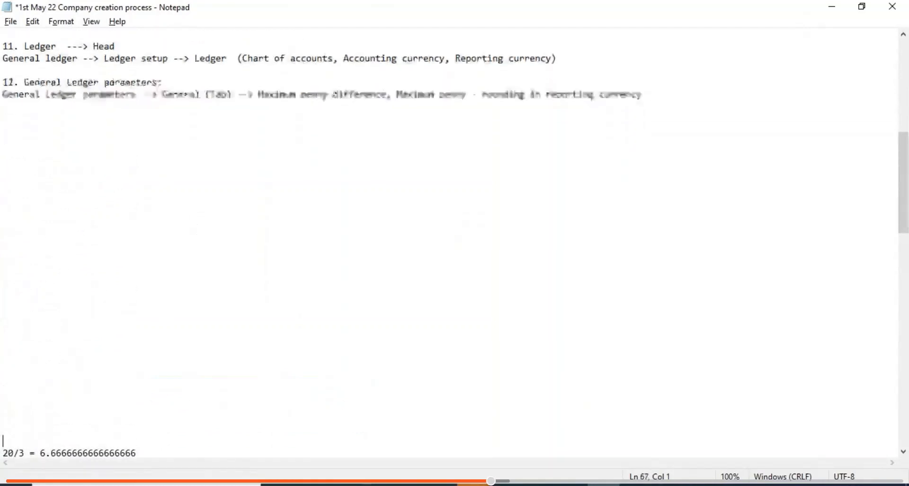
{"action": "key", "text": "Up"}
{"action": "key", "text": "Up"}
{"action": "key", "text": "Up"}
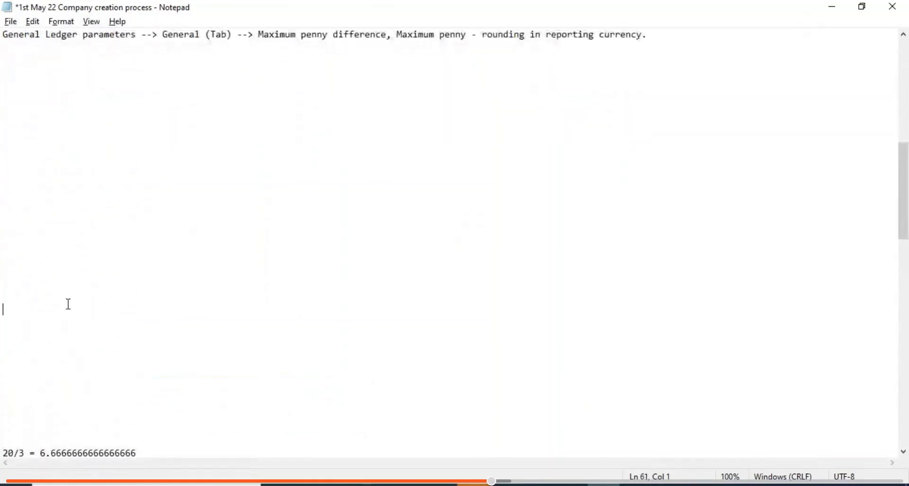
{"action": "key", "text": "Down"}
{"action": "key", "text": "Down"}
{"action": "key", "text": "Down"}
{"action": "key", "text": "Down"}
{"action": "key", "text": "Down"}
{"action": "key", "text": "Down"}
{"action": "key", "text": "Down"}
{"action": "key", "text": "Down"}
{"action": "key", "text": "Down"}
{"action": "key", "text": "Down"}
{"action": "key", "text": "Down"}
{"action": "key", "text": "Down"}
{"action": "key", "text": "Down"}
{"action": "key", "text": "Down"}
{"action": "key", "text": "Down"}
{"action": "key", "text": "Down"}
{"action": "key", "text": "Down"}
{"action": "key", "text": "Down"}
{"action": "key", "text": "Down"}
{"action": "key", "text": "Down"}
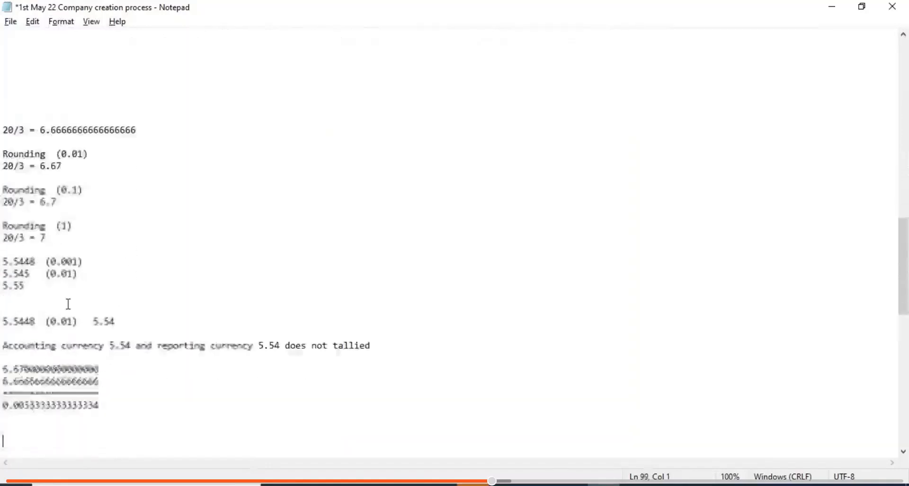
{"action": "key", "text": "Down"}
{"action": "key", "text": "Down"}
{"action": "key", "text": "Down"}
{"action": "key", "text": "Down"}
{"action": "key", "text": "Down"}
{"action": "key", "text": "Down"}
{"action": "key", "text": "Down"}
{"action": "key", "text": "Down"}
{"action": "key", "text": "Down"}
{"action": "key", "text": "Down"}
{"action": "key", "text": "Down"}
{"action": "key", "text": "Down"}
{"action": "key", "text": "Down"}
{"action": "key", "text": "Down"}
{"action": "key", "text": "Down"}
{"action": "key", "text": "Down"}
{"action": "key", "text": "Down"}
{"action": "key", "text": "Down"}
{"action": "key", "text": "Down"}
{"action": "key", "text": "Down"}
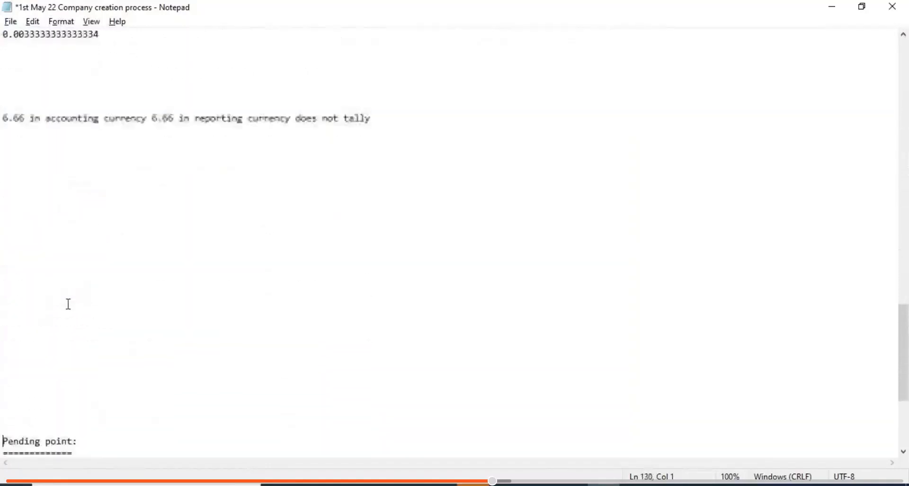
{"action": "key", "text": "Up"}
{"action": "key", "text": "Up"}
{"action": "key", "text": "Up"}
{"action": "key", "text": "Up"}
{"action": "key", "text": "Up"}
{"action": "key", "text": "Up"}
{"action": "key", "text": "Up"}
{"action": "key", "text": "Up"}
{"action": "key", "text": "Up"}
{"action": "key", "text": "Up"}
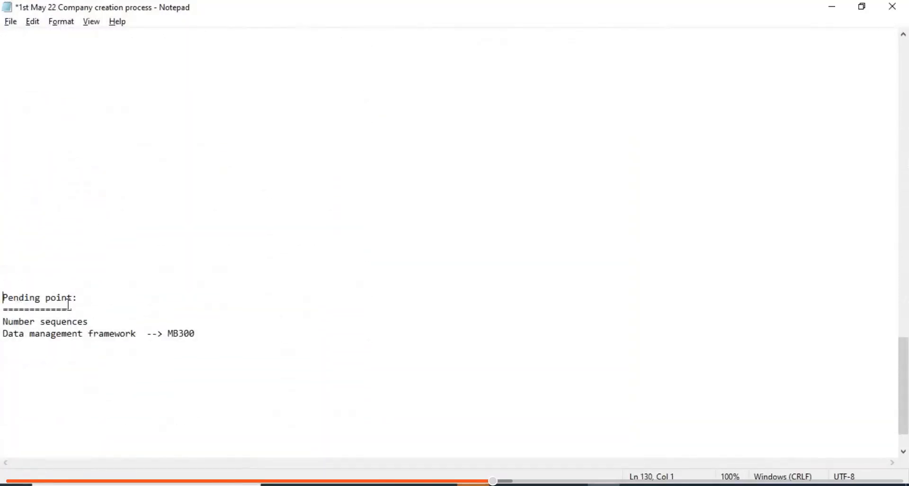
{"action": "key", "text": "Up"}
{"action": "key", "text": "Up"}
{"action": "key", "text": "Up"}
{"action": "key", "text": "Up"}
{"action": "key", "text": "Up"}
{"action": "key", "text": "Up"}
{"action": "key", "text": "Up"}
{"action": "key", "text": "Up"}
{"action": "key", "text": "Up"}
{"action": "key", "text": "Up"}
{"action": "key", "text": "Up"}
{"action": "key", "text": "Up"}
{"action": "key", "text": "Up"}
{"action": "key", "text": "Up"}
{"action": "key", "text": "Up"}
{"action": "key", "text": "Up"}
{"action": "key", "text": "Up"}
{"action": "key", "text": "Up"}
{"action": "key", "text": "Up"}
{"action": "key", "text": "Up"}
{"action": "key", "text": "Up"}
{"action": "key", "text": "Up"}
{"action": "key", "text": "Up"}
{"action": "key", "text": "Up"}
{"action": "key", "text": "Up"}
{"action": "key", "text": "Up"}
{"action": "key", "text": "Up"}
{"action": "key", "text": "Up"}
{"action": "key", "text": "Up"}
{"action": "key", "text": "Up"}
{"action": "key", "text": "Up"}
{"action": "key", "text": "Up"}
{"action": "key", "text": "Up"}
{"action": "key", "text": "Up"}
{"action": "key", "text": "Up"}
{"action": "key", "text": "Up"}
{"action": "key", "text": "Up"}
{"action": "key", "text": "Up"}
{"action": "key", "text": "Up"}
{"action": "key", "text": "Up"}
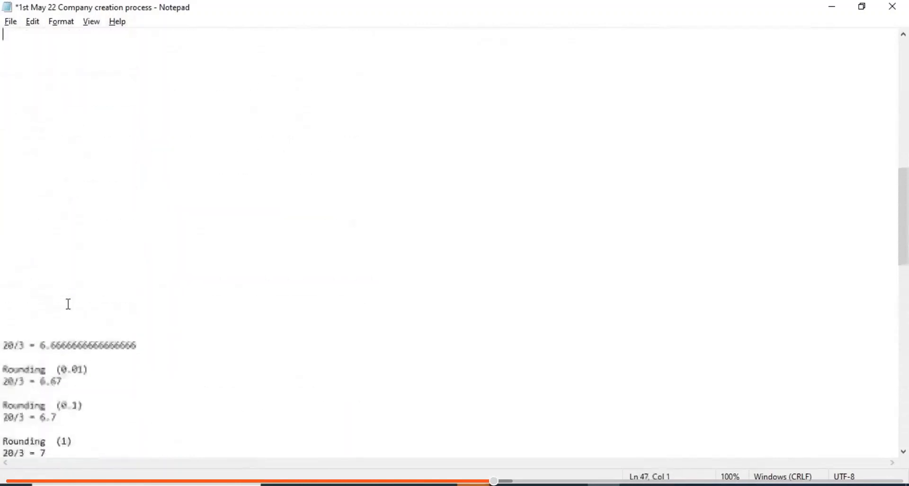
{"action": "scroll", "coordinate": [68, 303], "scroll_direction": "up", "scroll_amount": 4}
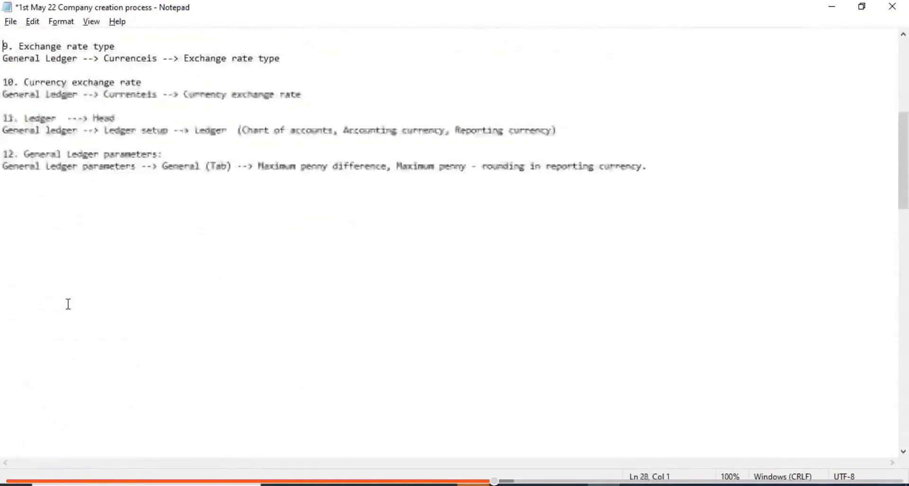
- Add item 13, Accounts for automatic transactions, with its General ledger --> posting setup path, and save
{"action": "key", "text": "Down"}
{"action": "key", "text": "Down"}
{"action": "type", "text": "13"}
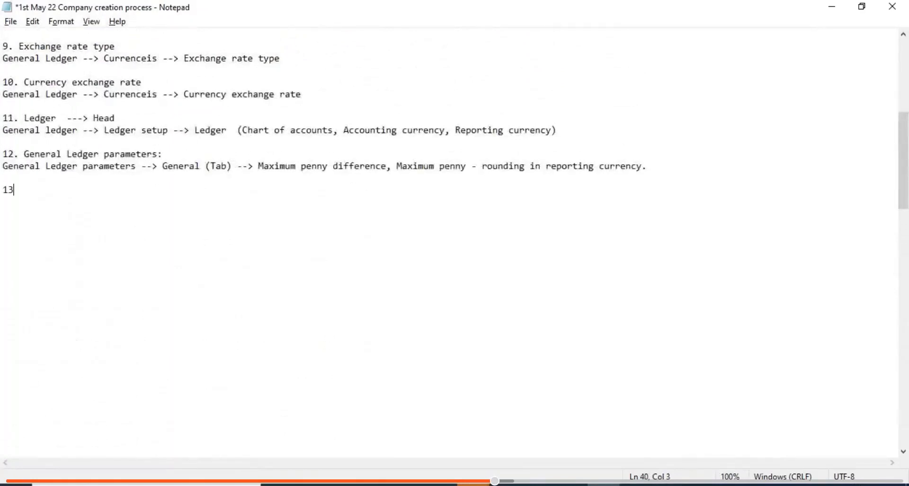
{"action": "type", "text": ". "}
{"action": "type", "text": "Account"}
{"action": "type", "text": "s of c"}
{"action": "key", "text": "BackSpace"}
{"action": "key", "text": "BackSpace"}
{"action": "key", "text": "BackSpace"}
{"action": "key", "text": "BackSpace"}
{"action": "type", "text": "for auto"}
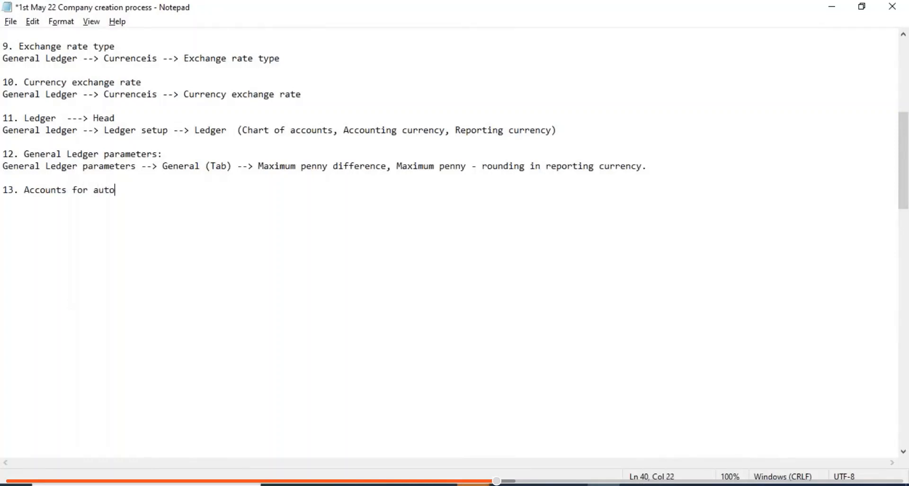
{"action": "type", "text": "matic transactions"}
{"action": "key", "text": "Return"}
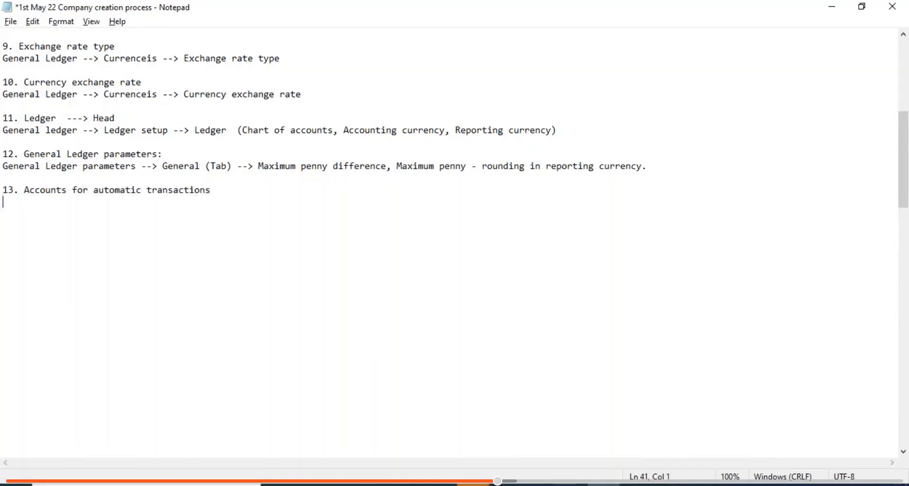
{"action": "type", "text": "General ledger"}
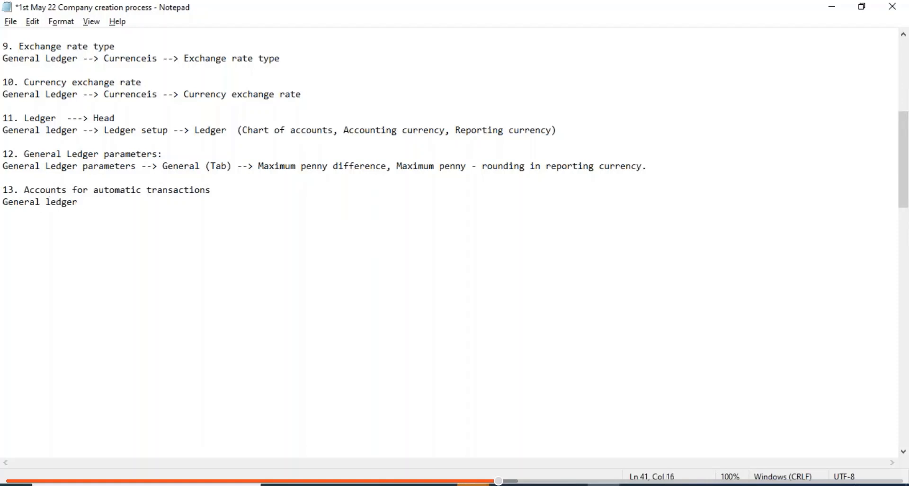
{"action": "type", "text": " --> posting setup -"}
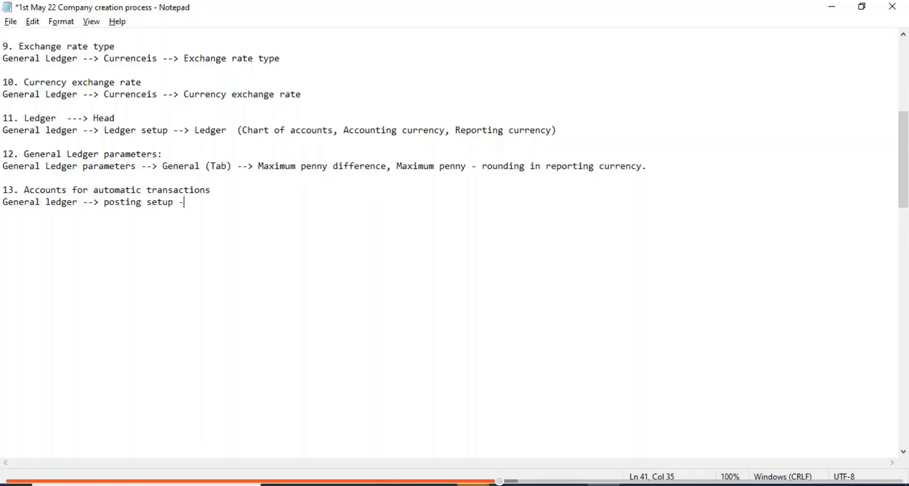
{"action": "type", "text": "-> Accounts for auto"}
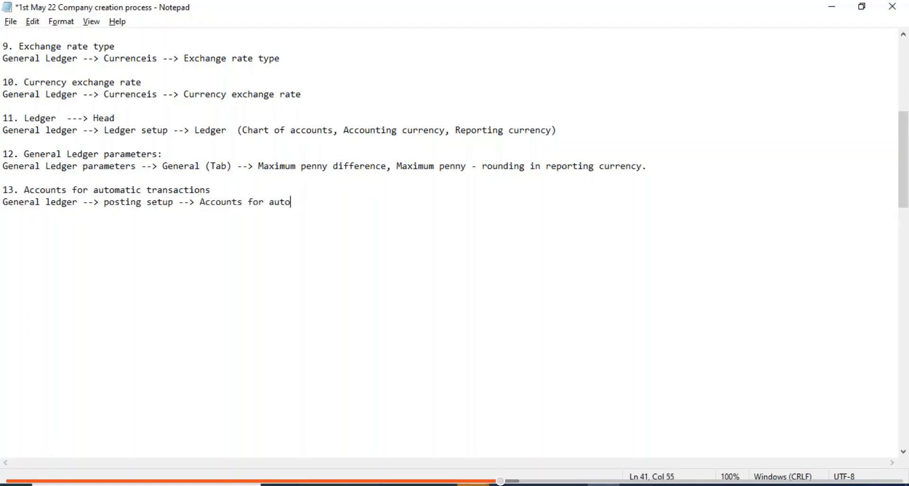
{"action": "type", "text": "matic transactions"}
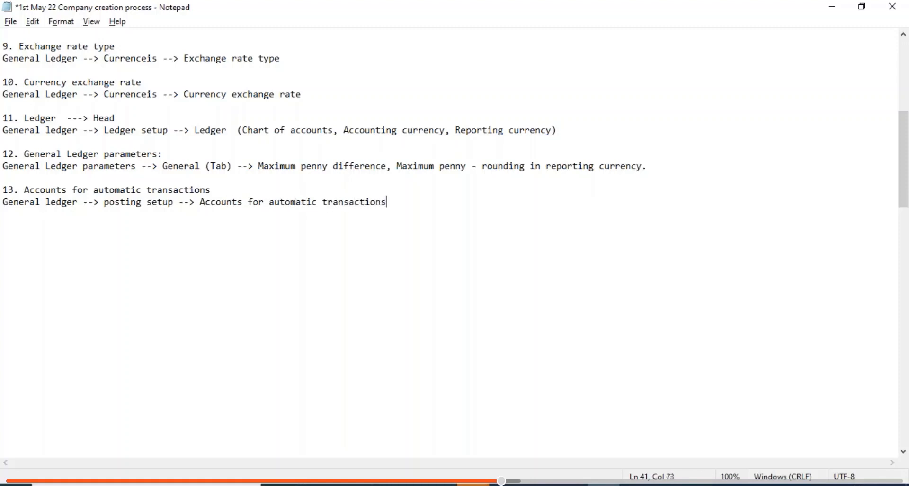
{"action": "key", "text": "ctrl+s"}
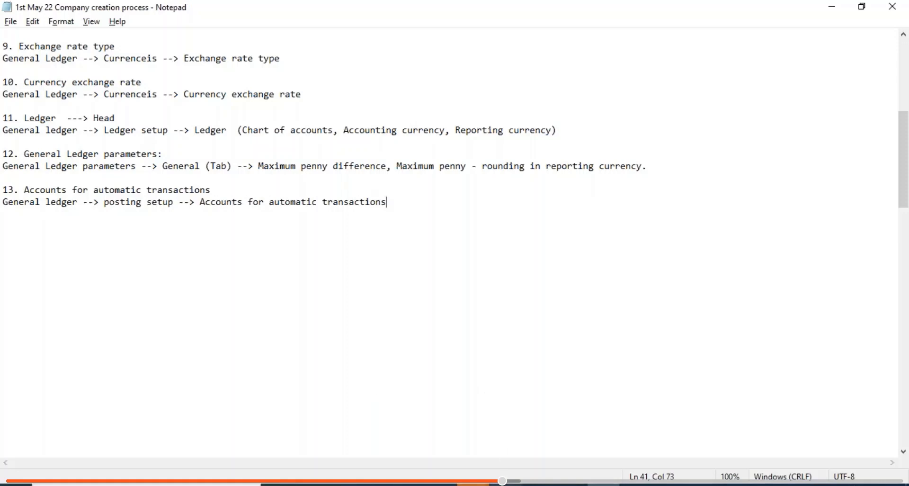
- Check the Dynamics accounts page, add blank lines after item 13, save, and return to Dynamics
{"action": "key", "text": "alt+Tab"}
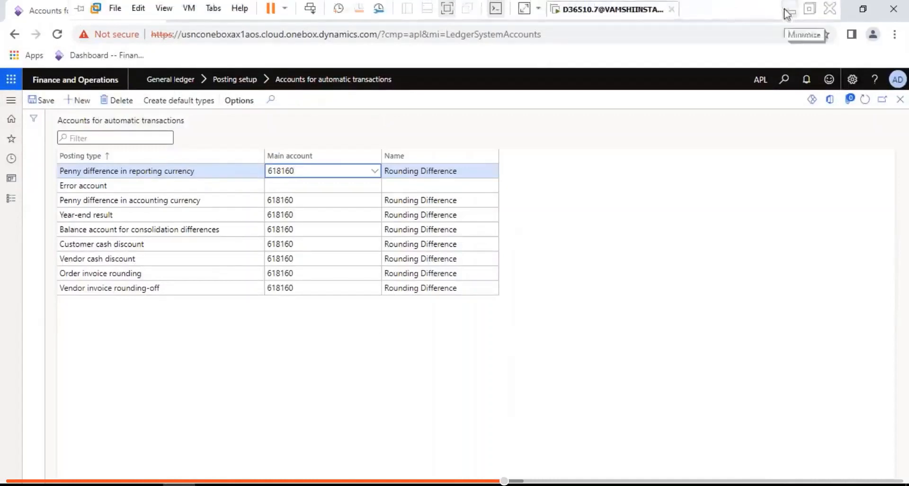
{"action": "left_click", "coordinate": [787, 10]}
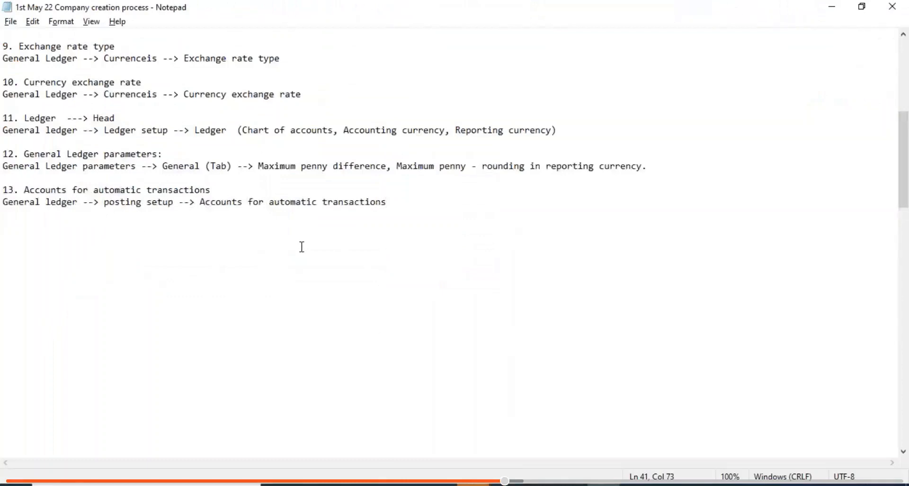
{"action": "key", "text": "Return"}
{"action": "key", "text": "Return"}
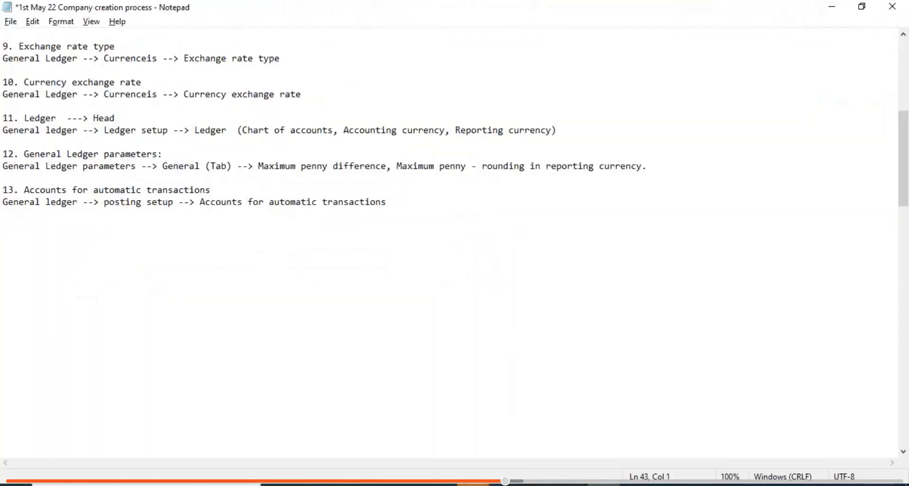
{"action": "key", "text": "ctrl+s"}
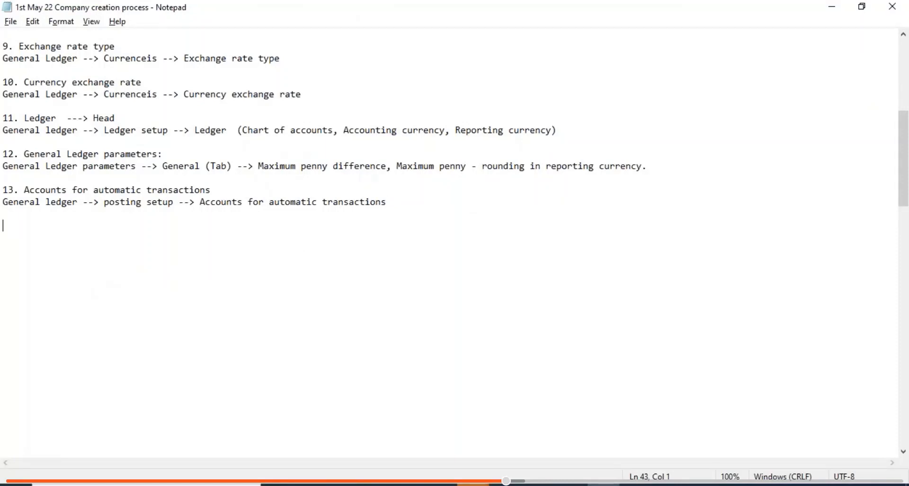
{"action": "left_click", "coordinate": [517, 484]}
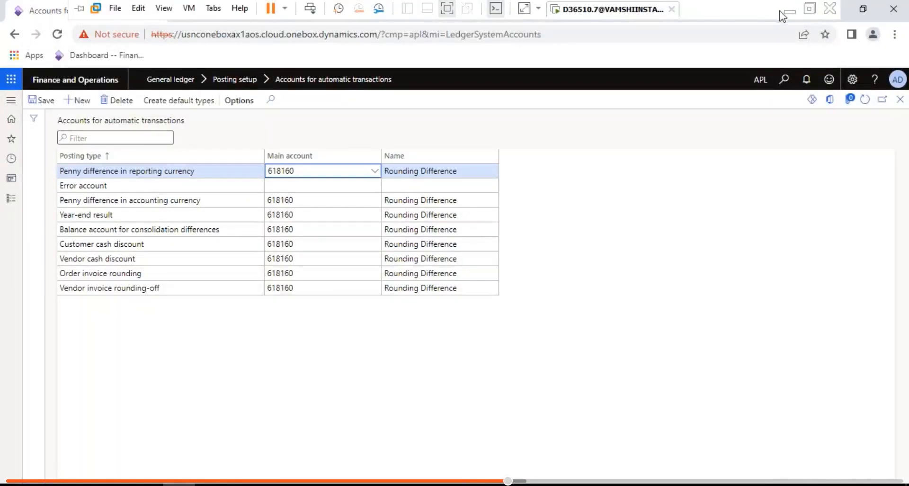
- Add '14. Vendor groups' on a new line in the notes and save them
{"action": "left_click", "coordinate": [786, 12]}
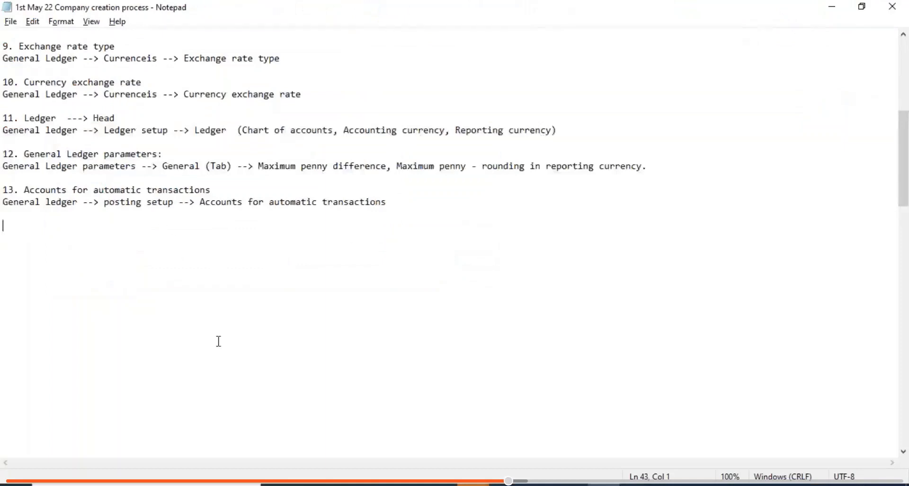
{"action": "type", "text": "14."}
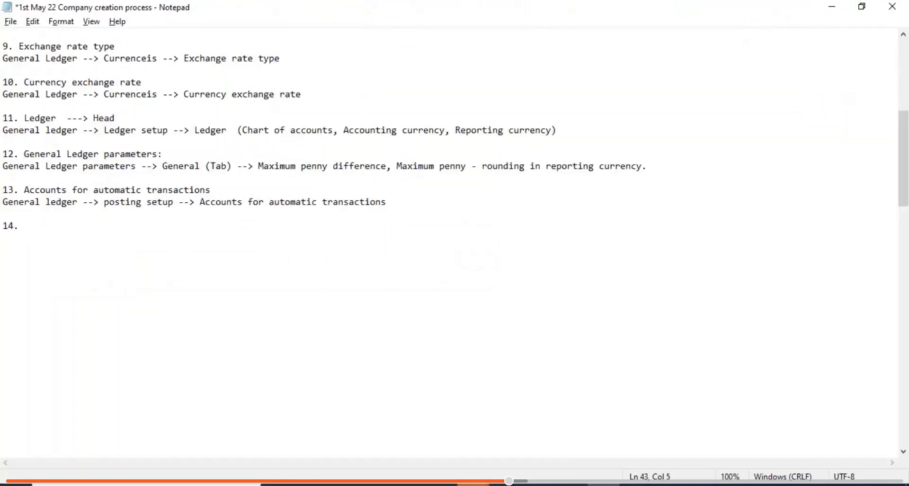
{"action": "key", "text": "ctrl+s"}
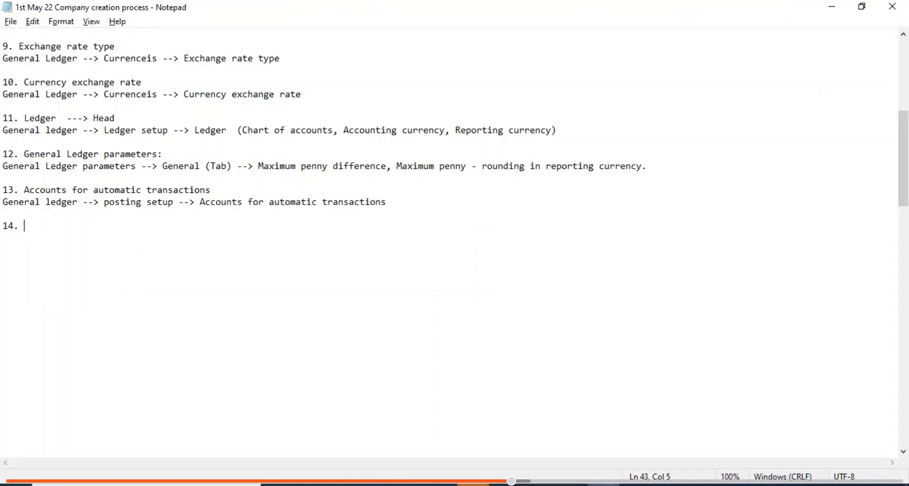
{"action": "type", "text": "C"}
{"action": "key", "text": "BackSpace"}
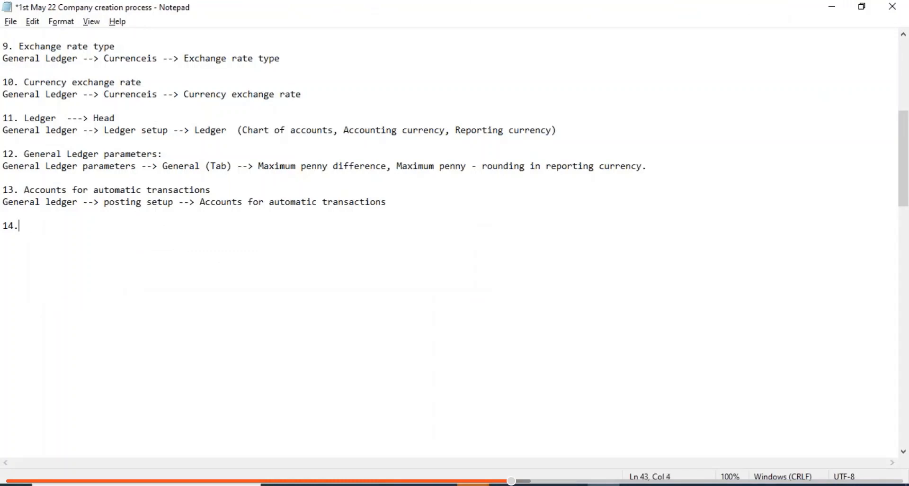
{"action": "type", "text": "Vendor groups"}
{"action": "key", "text": "Return"}
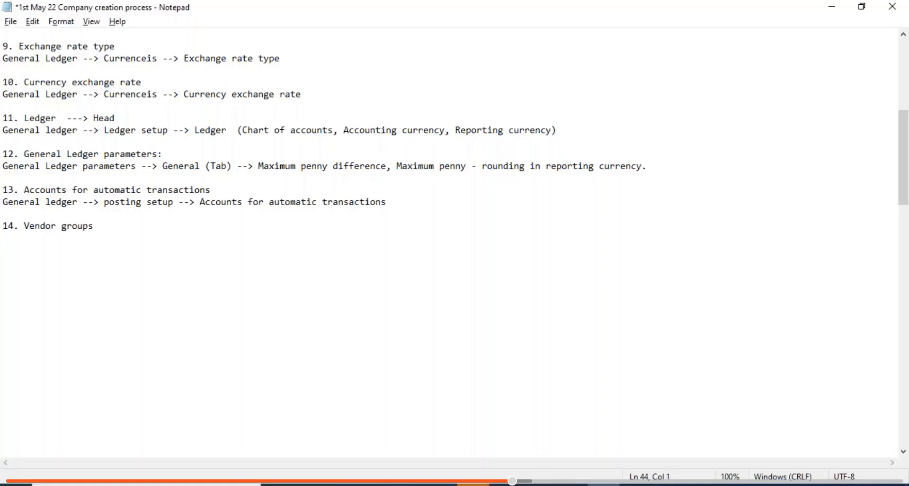
{"action": "key", "text": "Return"}
{"action": "key", "text": "Return"}
{"action": "key", "text": "BackSpace"}
{"action": "key", "text": "ctrl+s"}
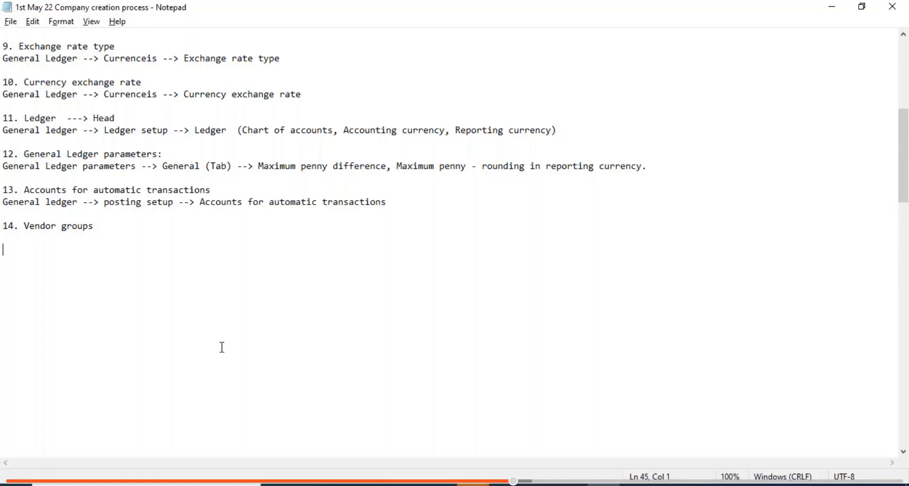
- Open Accounts payable > Vendors > Vendor groups in Dynamics
{"action": "left_click", "coordinate": [502, 484]}
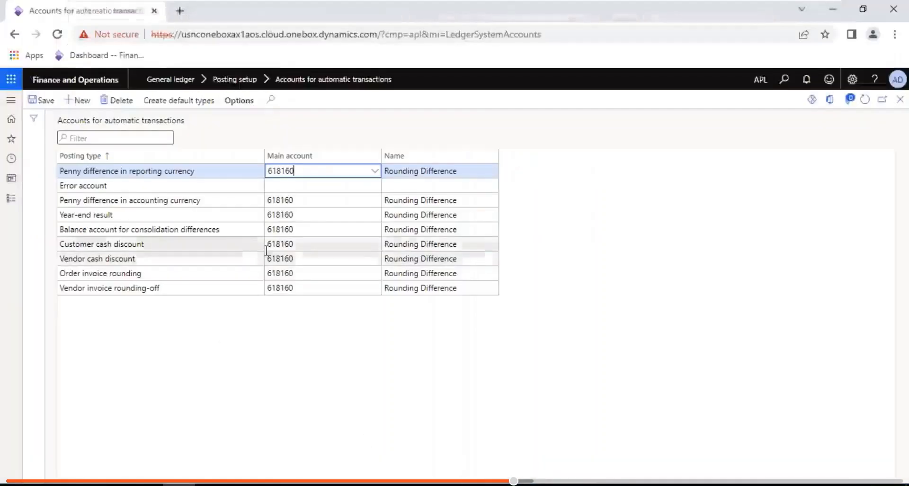
{"action": "left_click", "coordinate": [11, 198]}
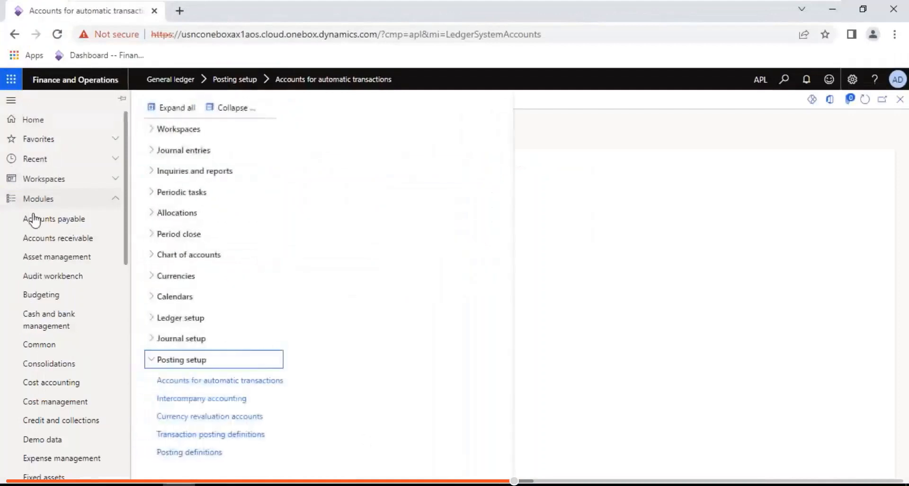
{"action": "left_click", "coordinate": [34, 220]}
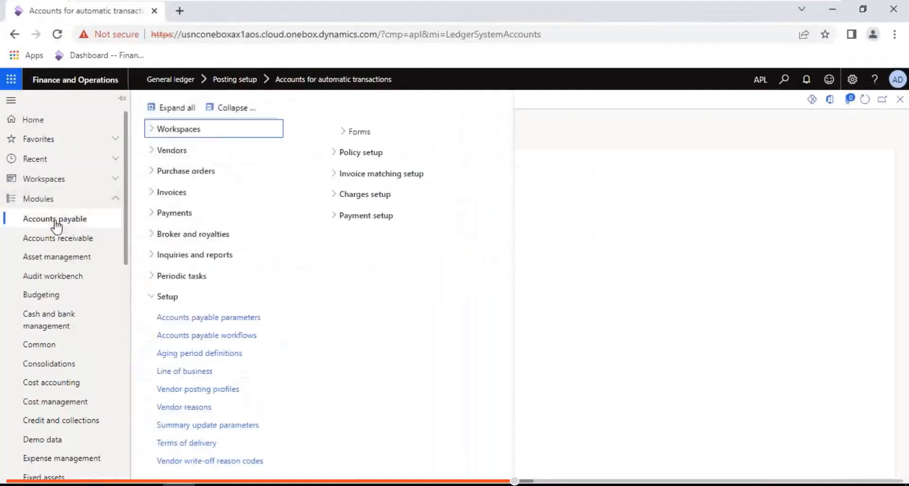
{"action": "left_click", "coordinate": [242, 113]}
{"action": "left_click", "coordinate": [179, 154]}
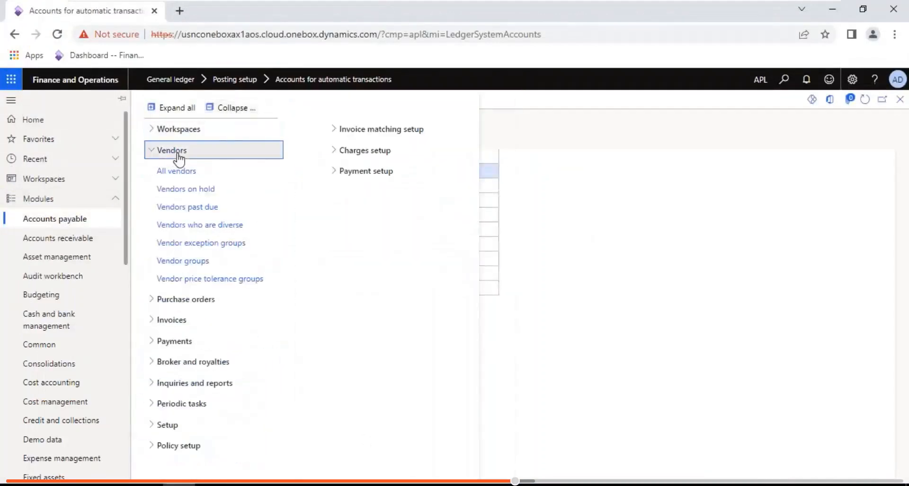
{"action": "left_click", "coordinate": [194, 262]}
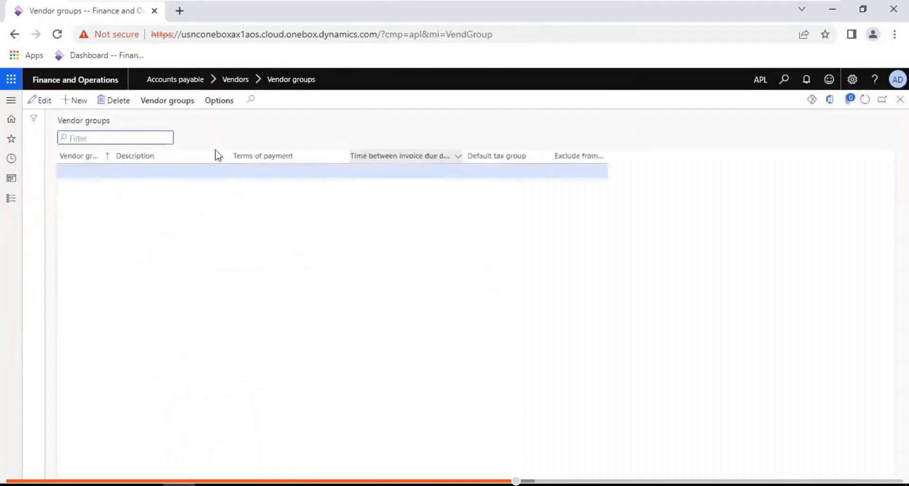
- Create vendor groups 10 'Domestic vendors' and 20 'International vendors', then go back to Notepad
{"action": "left_click", "coordinate": [77, 100]}
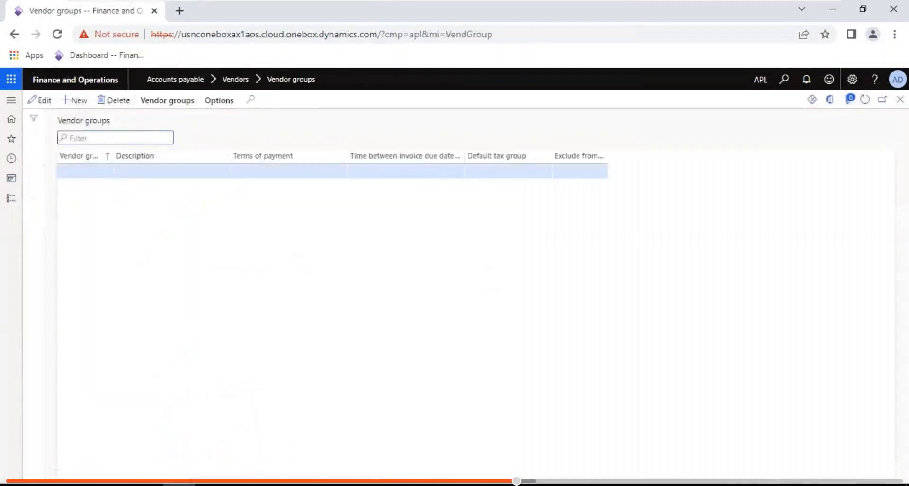
{"action": "type", "text": "10"}
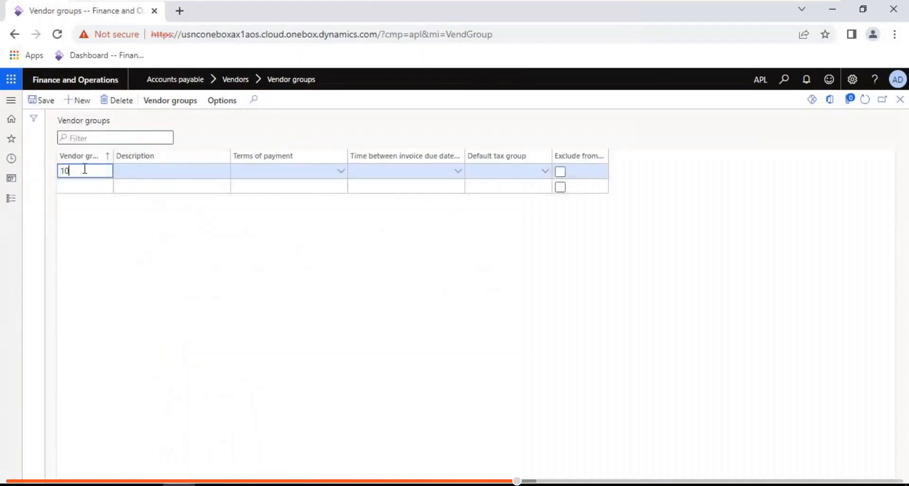
{"action": "key", "text": "Tab"}
{"action": "type", "text": "D"}
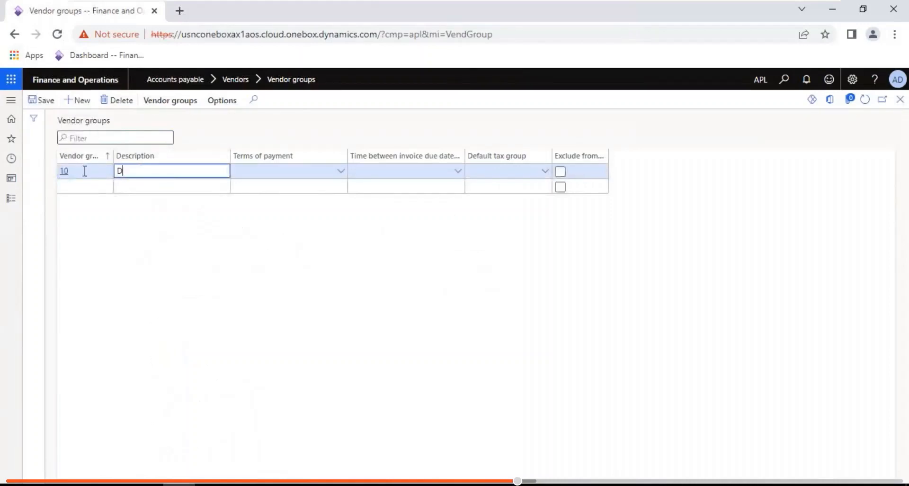
{"action": "type", "text": "omestic vendors"}
{"action": "left_click", "coordinate": [82, 187]}
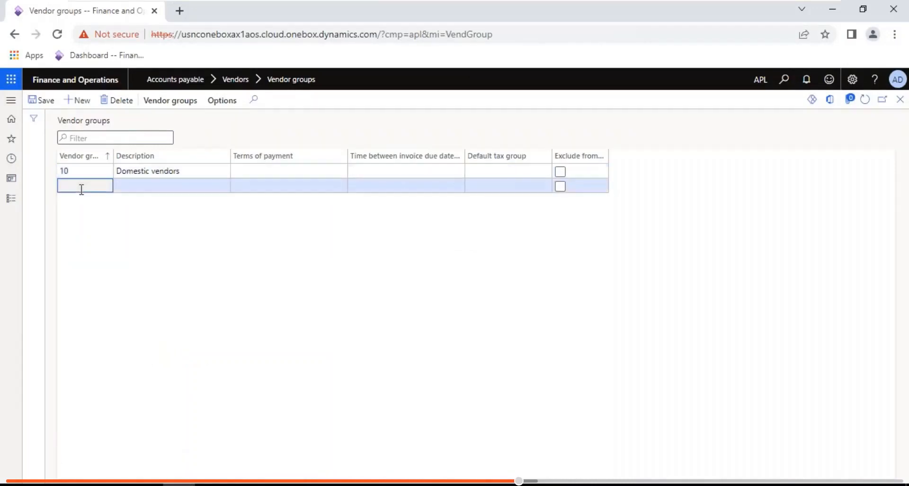
{"action": "type", "text": "20"}
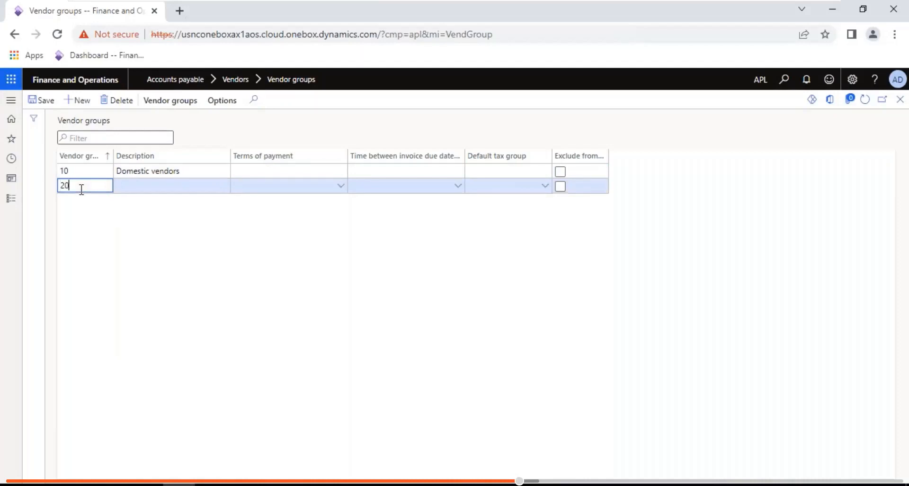
{"action": "key", "text": "Tab"}
{"action": "type", "text": "In"}
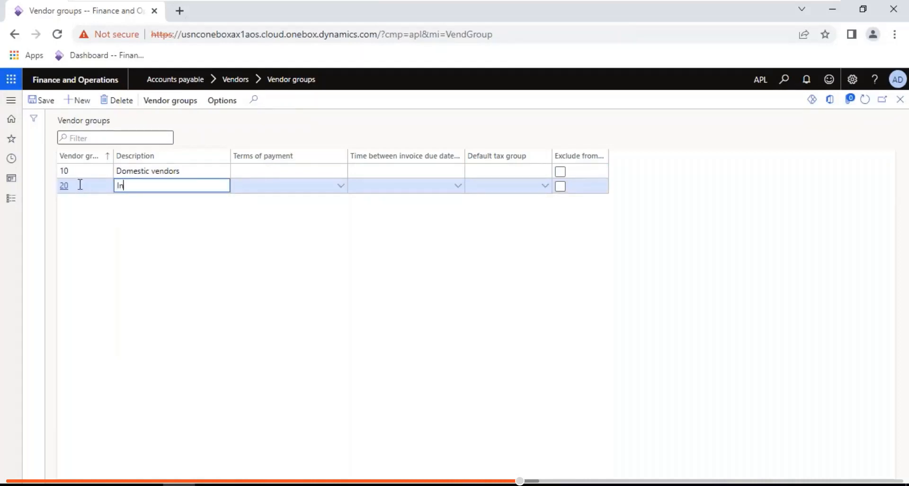
{"action": "type", "text": "ternational vendors"}
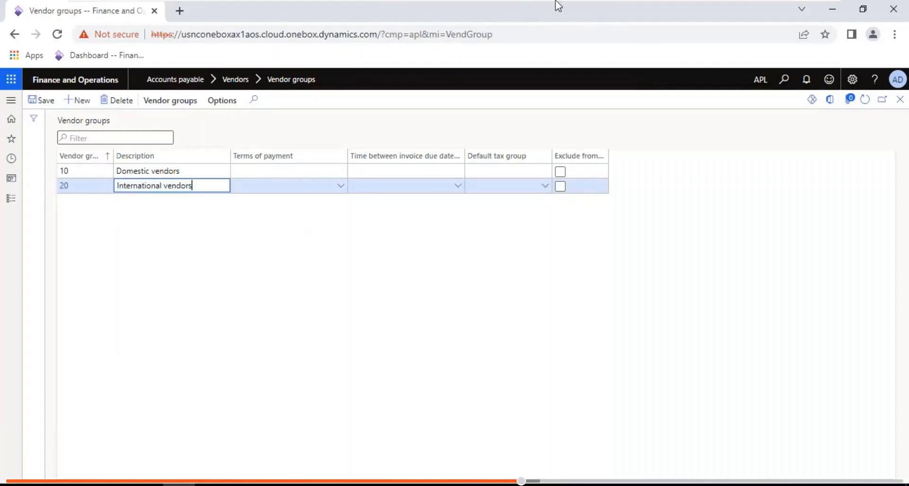
{"action": "mouse_move", "coordinate": [735, 2]}
{"action": "left_click", "coordinate": [790, 5]}
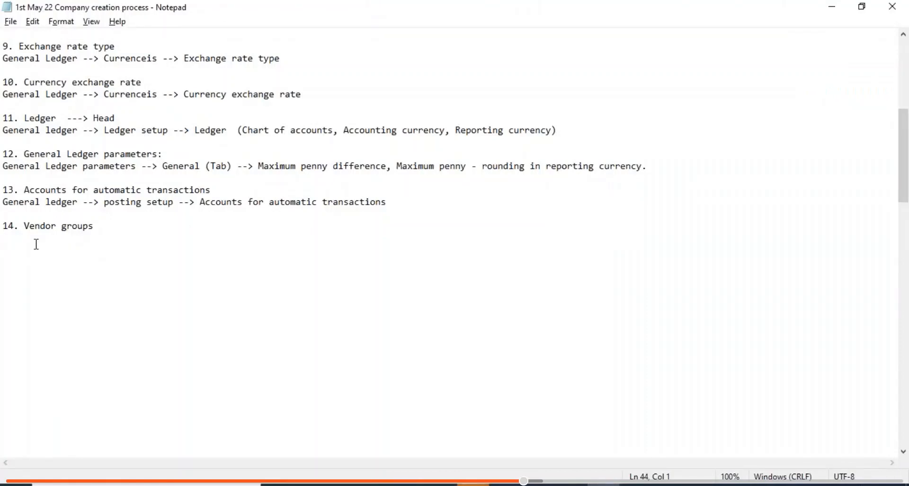
- Note the path 'AP--> Vendors --> Vendor groups' under item 14
{"action": "type", "text": "AP--> Vendor s"}
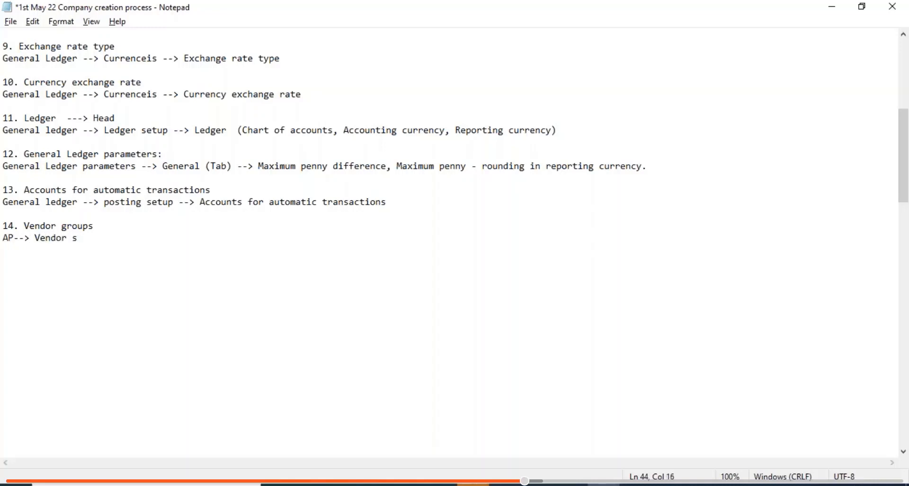
{"action": "key", "text": "BackSpace"}
{"action": "key", "text": "BackSpace"}
{"action": "key", "text": "BackSpace"}
{"action": "type", "text": "s --> Vendor groups"}
{"action": "key", "text": "Return"}
{"action": "key", "text": "Return"}
- Add item 15, Vendor posting profile, with path 'AP --> setup --> Vendor posting profiles'
{"action": "type", "text": "1"}
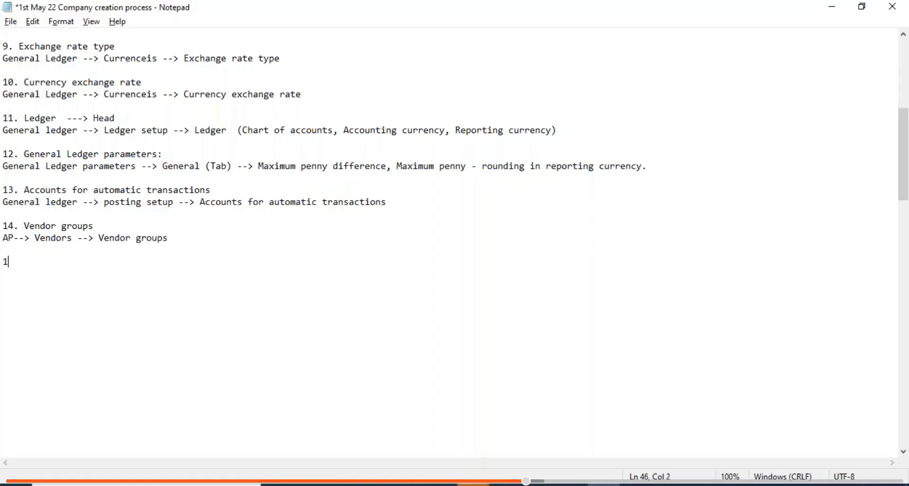
{"action": "type", "text": "5. Vendor pos"}
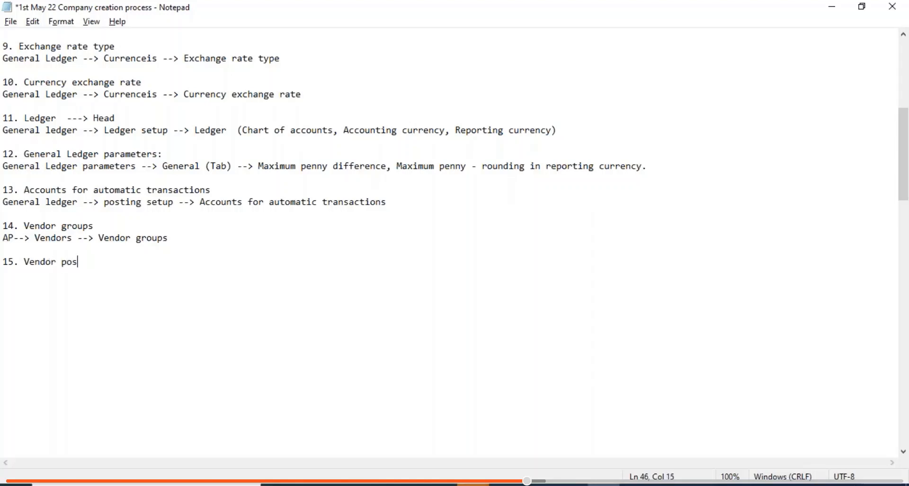
{"action": "type", "text": "ting profile"}
{"action": "key", "text": "Return"}
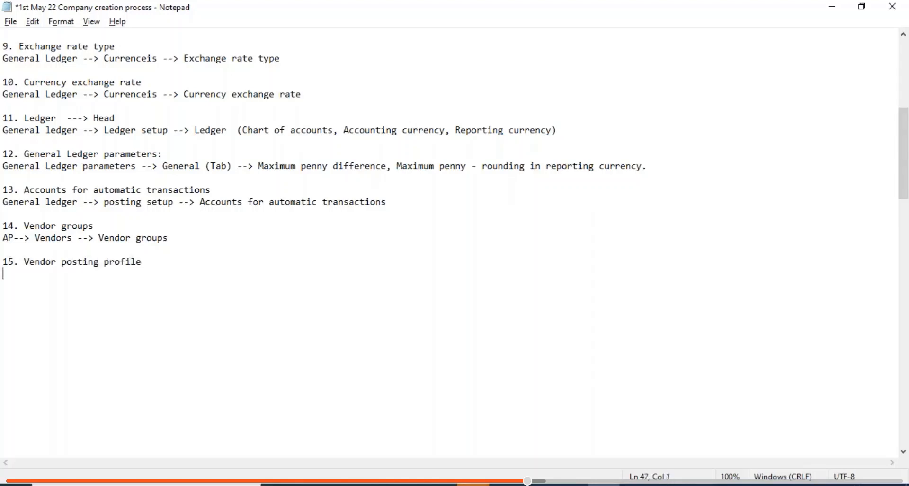
{"action": "type", "text": "AP --> setup --> Vendor "}
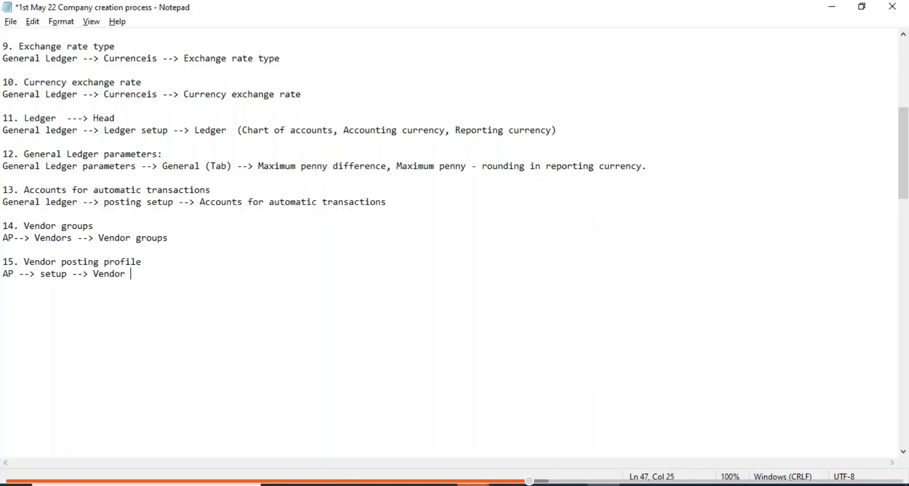
{"action": "type", "text": "posting profiels"}
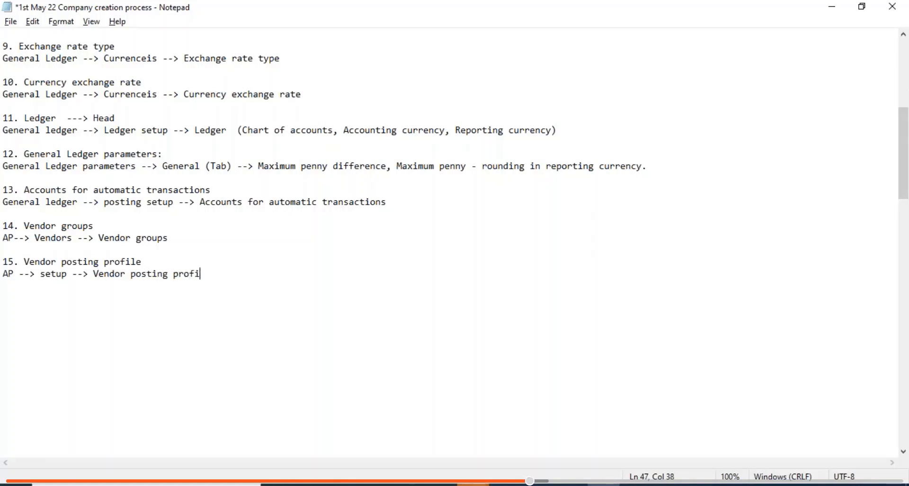
{"action": "key", "text": "Return"}
{"action": "key", "text": "BackSpace"}
{"action": "key", "text": "BackSpace"}
{"action": "key", "text": "BackSpace"}
{"action": "key", "text": "BackSpace"}
{"action": "type", "text": "les"}
{"action": "key", "text": "Return"}
{"action": "key", "text": "Return"}
{"action": "key", "text": "alt+Tab"}
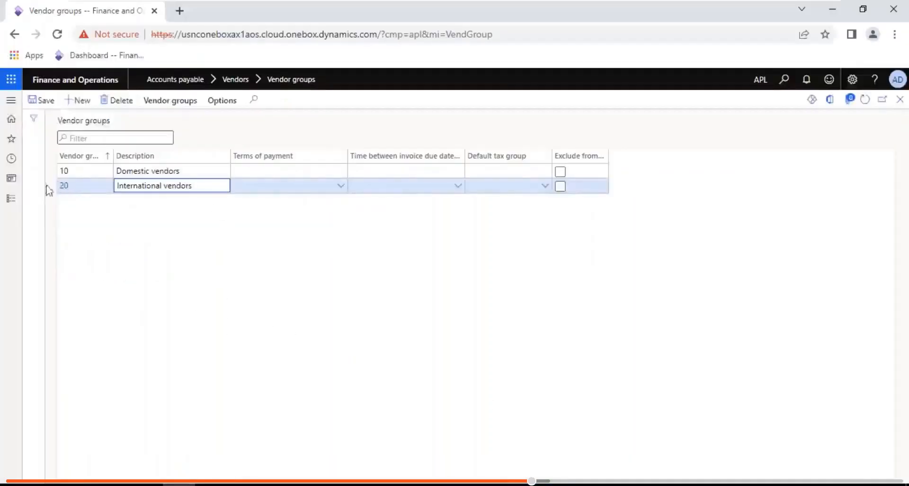
- Open Accounts payable > Setup > Vendor posting profiles
{"action": "left_click", "coordinate": [11, 199]}
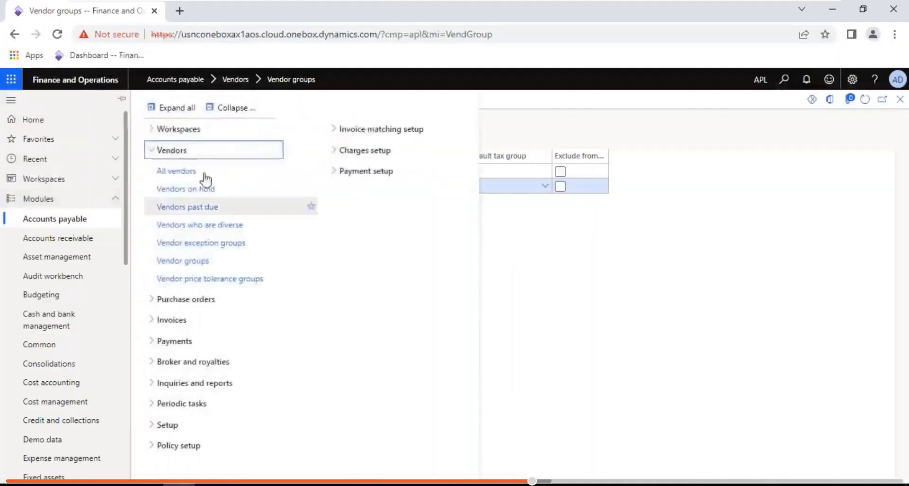
{"action": "left_click", "coordinate": [245, 108]}
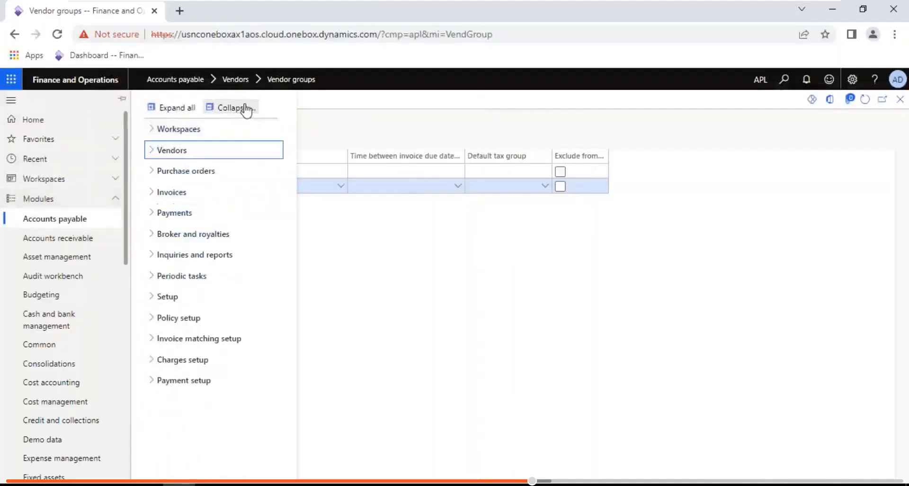
{"action": "left_click", "coordinate": [179, 297]}
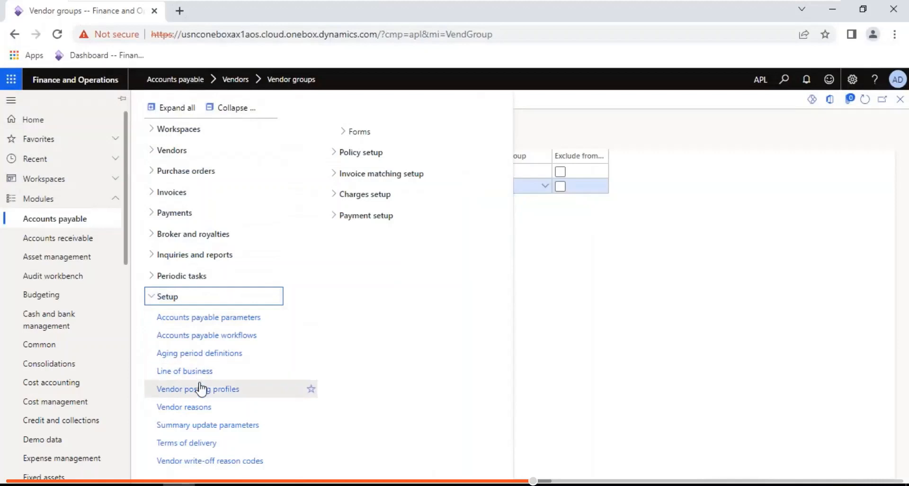
{"action": "left_click", "coordinate": [258, 388]}
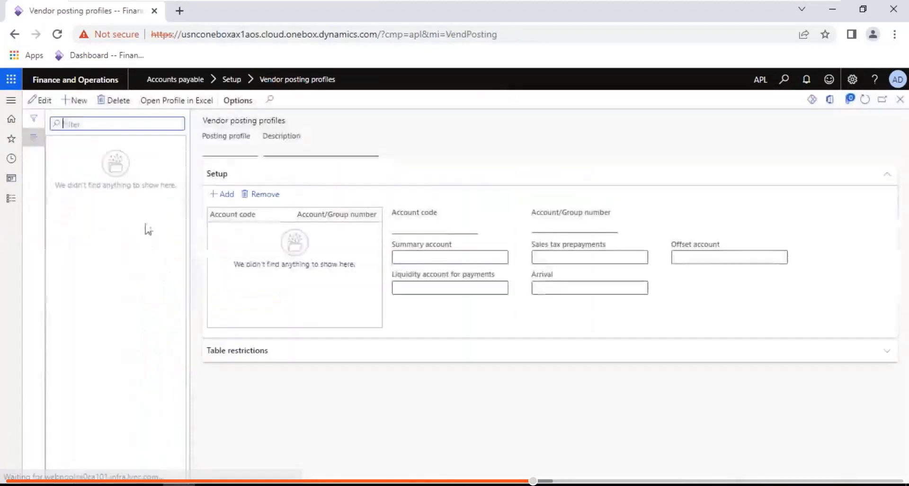
- Create posting profile VPP with description 'Vendor posting profiles'
{"action": "left_click", "coordinate": [76, 100]}
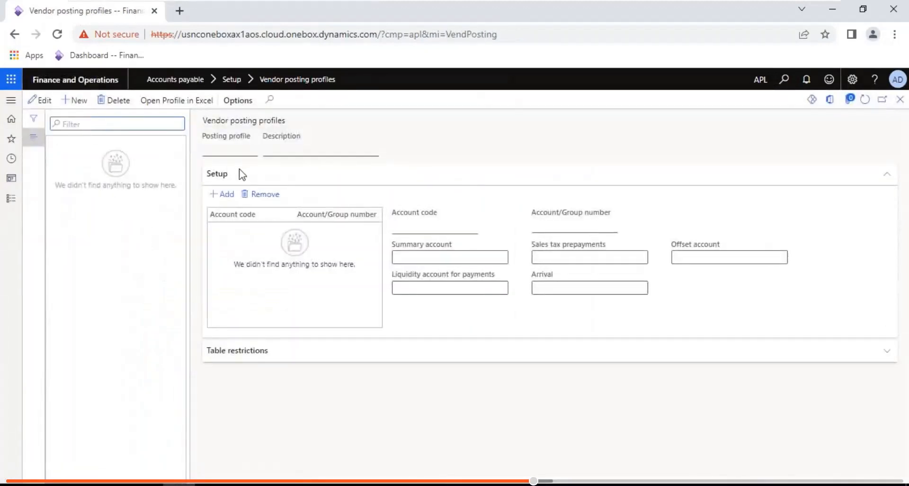
{"action": "type", "text": "V"}
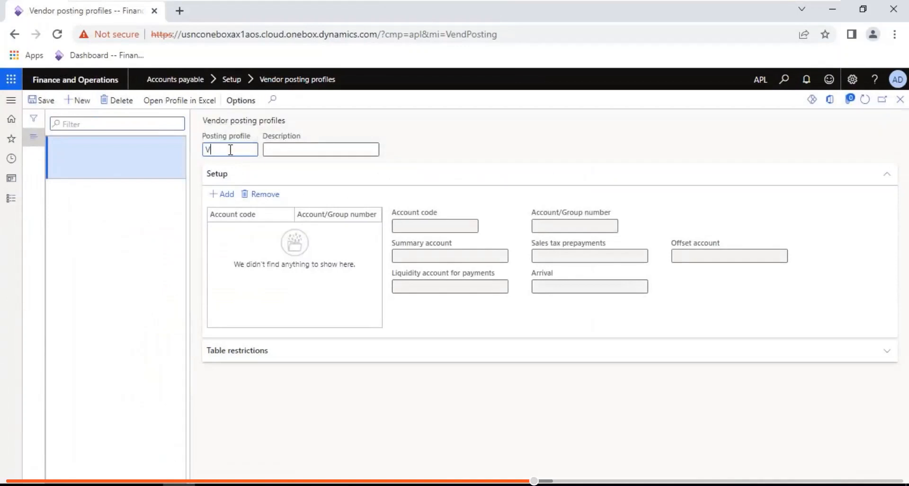
{"action": "type", "text": "PP"}
{"action": "key", "text": "Tab"}
{"action": "type", "text": "Vendor posting pf"}
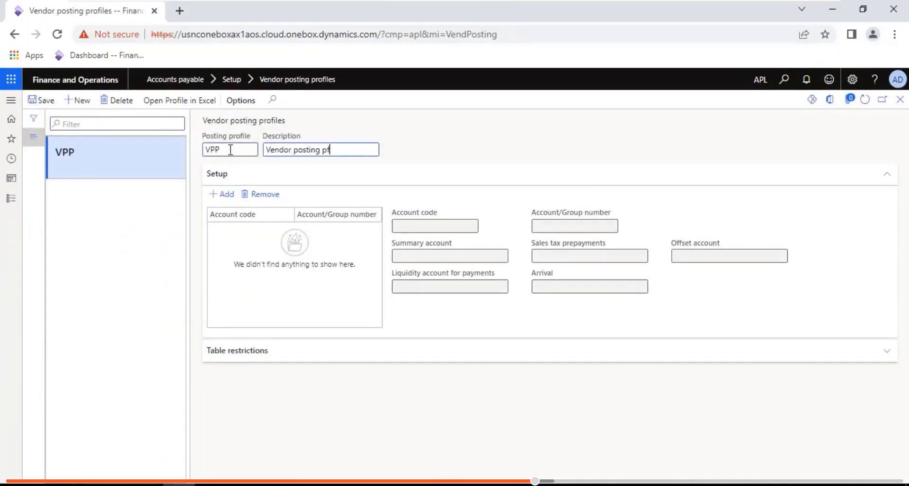
{"action": "key", "text": "BackSpace"}
{"action": "type", "text": "rofiles"}
{"action": "left_click", "coordinate": [223, 183]}
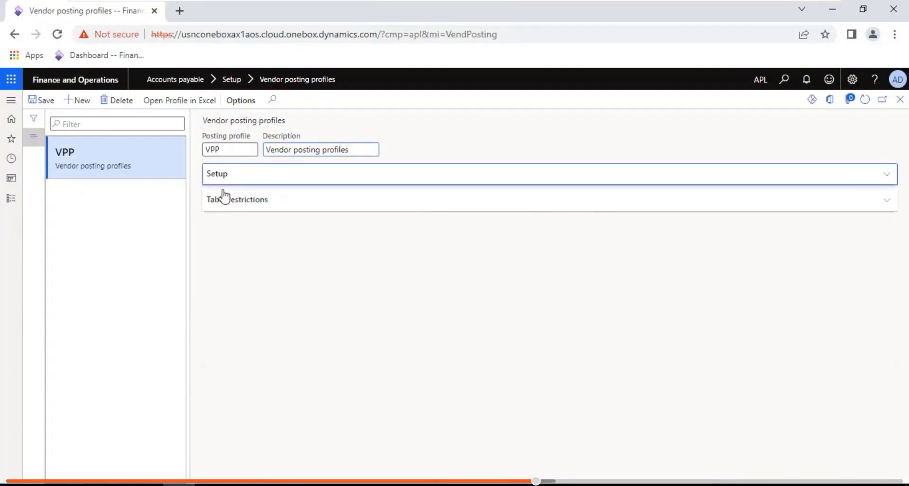
{"action": "left_click", "coordinate": [223, 183]}
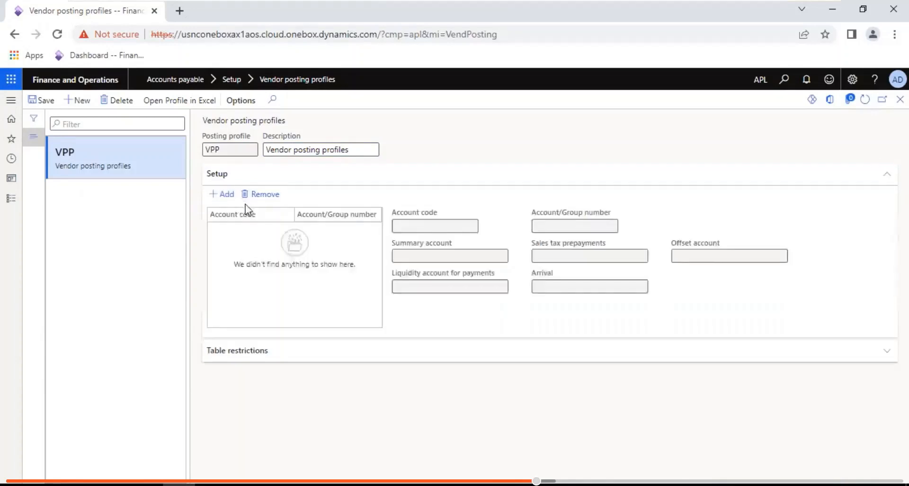
- Add a Group line for vendor group 10 with summary account 200100
{"action": "left_click", "coordinate": [227, 195]}
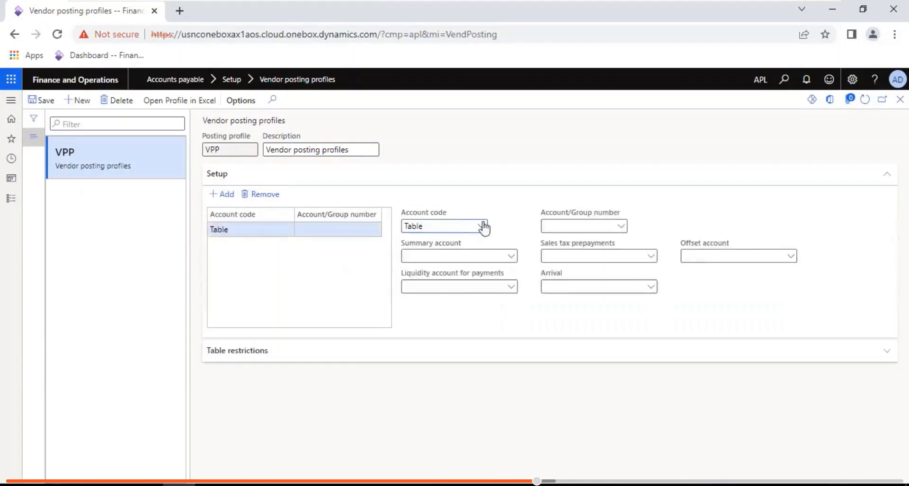
{"action": "left_click", "coordinate": [482, 226]}
{"action": "left_click", "coordinate": [421, 252]}
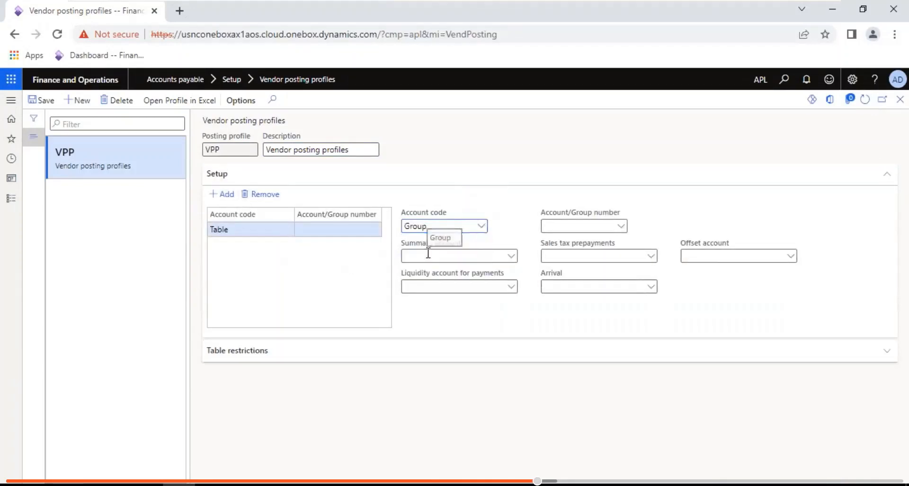
{"action": "left_click", "coordinate": [562, 226]}
{"action": "type", "text": "1"}
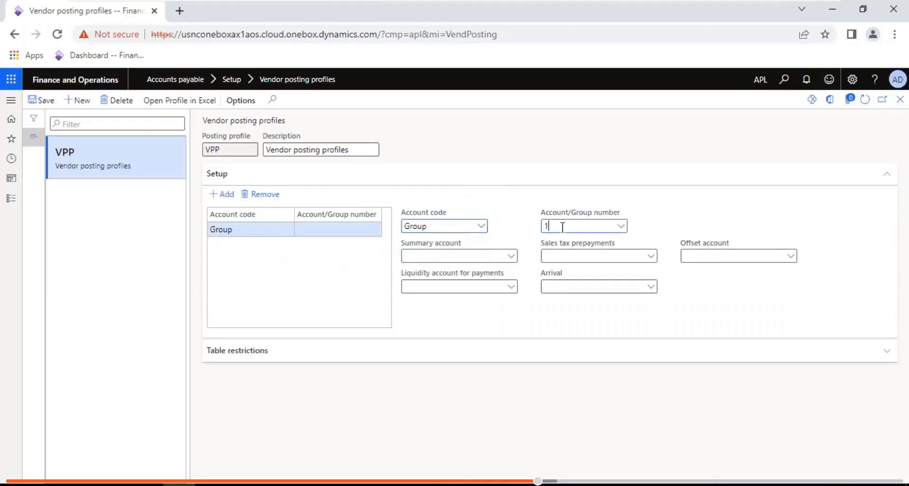
{"action": "type", "text": "0"}
{"action": "type", "text": "2"}
{"action": "left_click", "coordinate": [512, 256]}
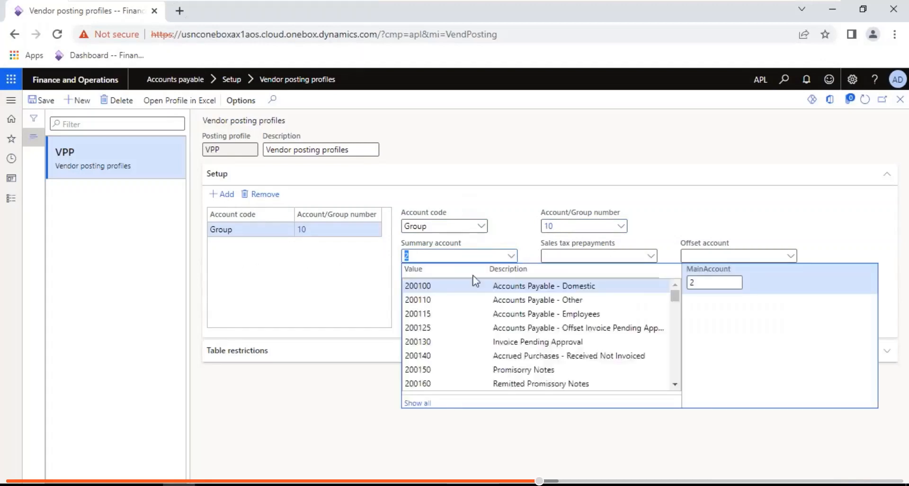
{"action": "left_click", "coordinate": [445, 285]}
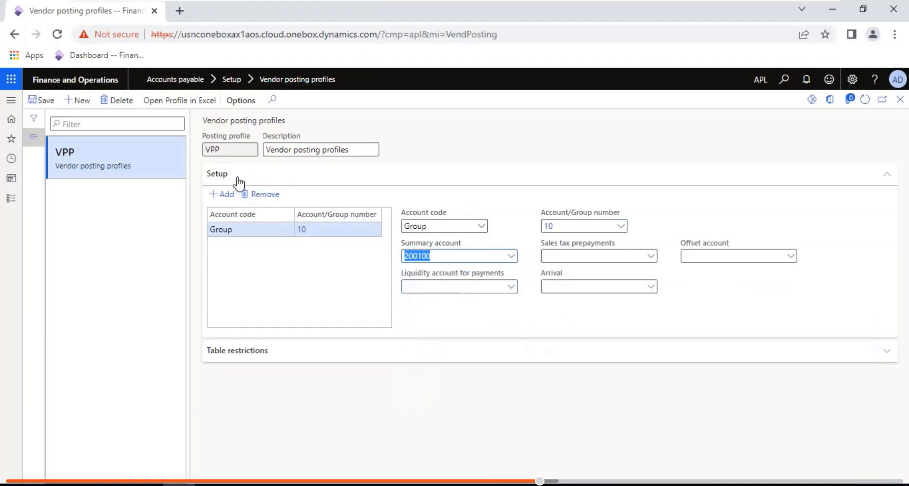
- Add a Group line for vendor group 20 with summary account 200110
{"action": "key", "text": "alt+n"}
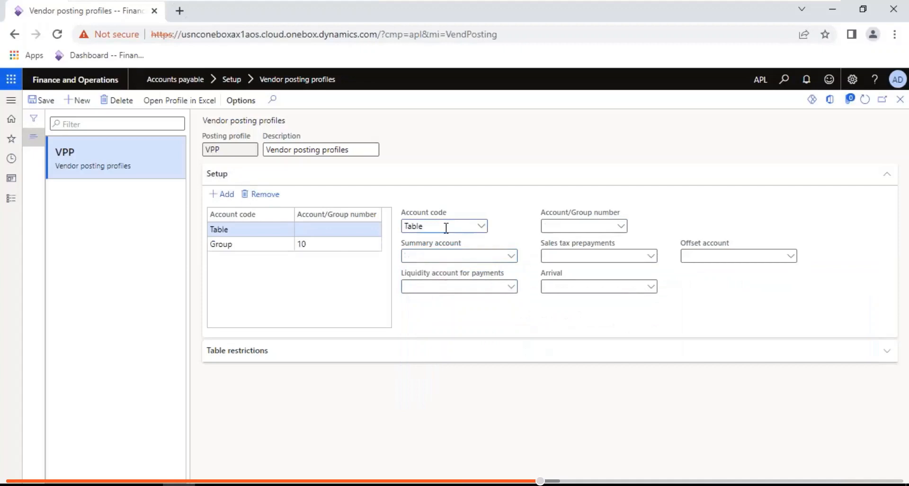
{"action": "left_click", "coordinate": [481, 226]}
{"action": "left_click", "coordinate": [428, 255]}
{"action": "left_click", "coordinate": [620, 226]}
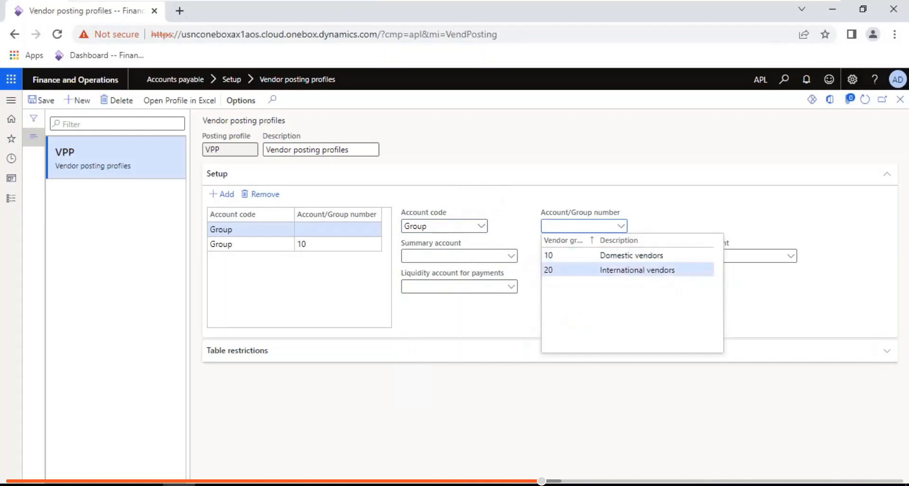
{"action": "left_click", "coordinate": [552, 269]}
{"action": "left_click", "coordinate": [455, 255]}
{"action": "type", "text": "2"}
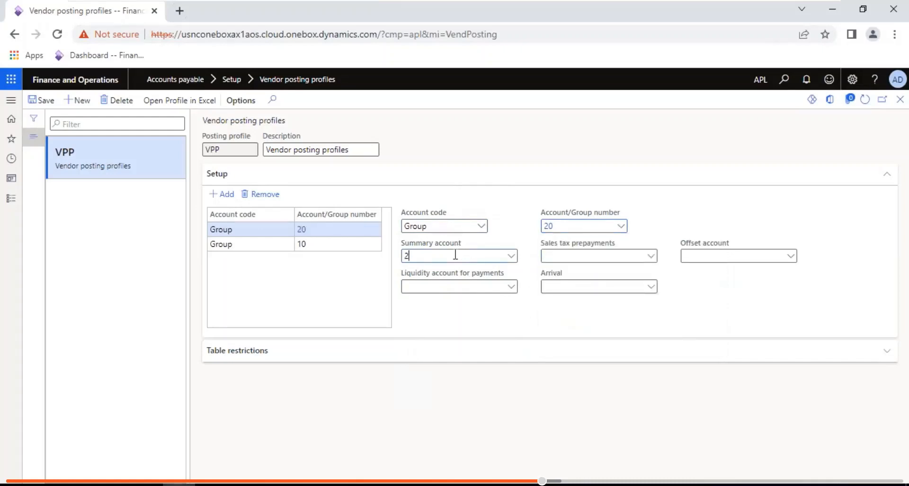
{"action": "type", "text": "0"}
{"action": "left_click", "coordinate": [511, 256]}
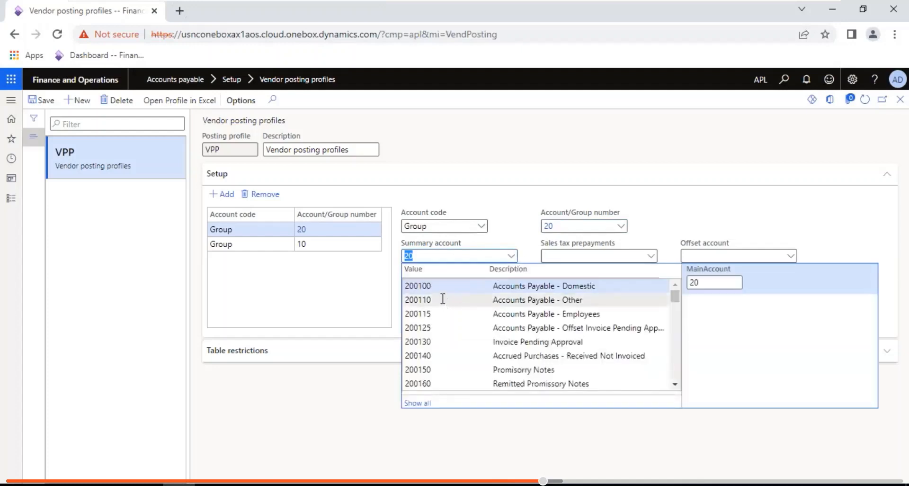
{"action": "left_click", "coordinate": [442, 300]}
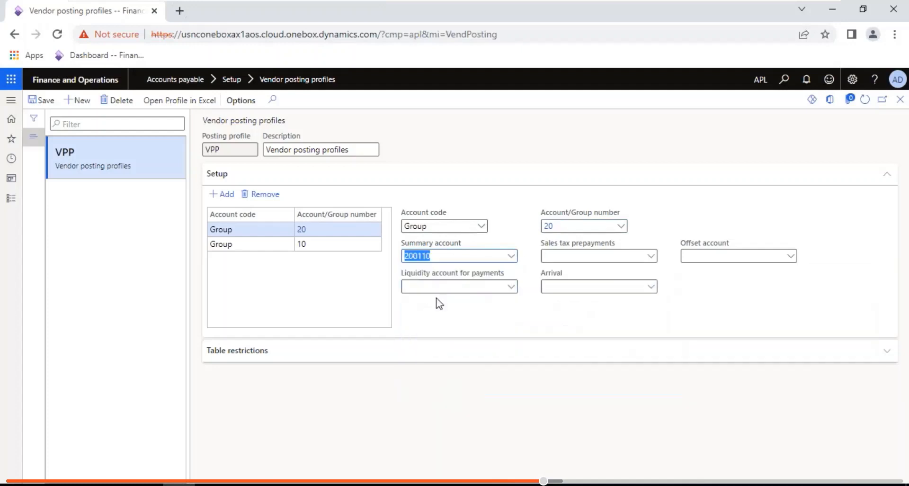
- Add an All line with summary account 200100
{"action": "left_click", "coordinate": [225, 196]}
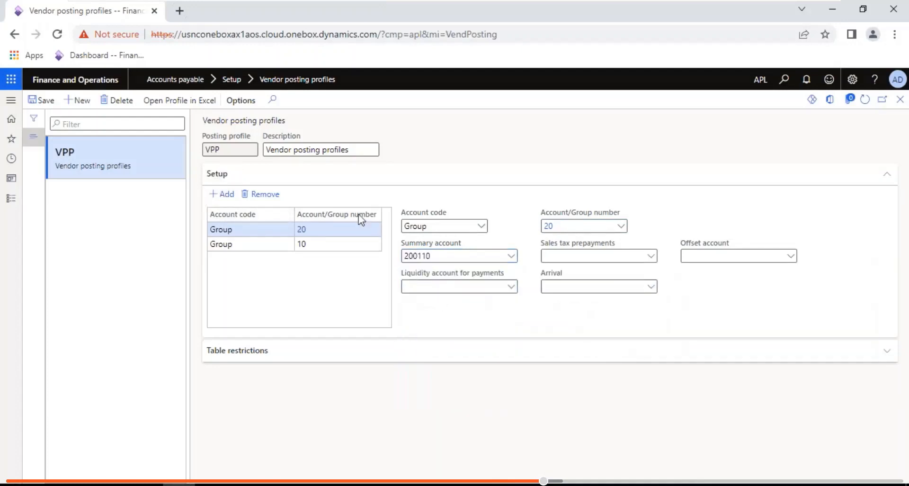
{"action": "left_click", "coordinate": [481, 226]}
{"action": "left_click", "coordinate": [431, 270]}
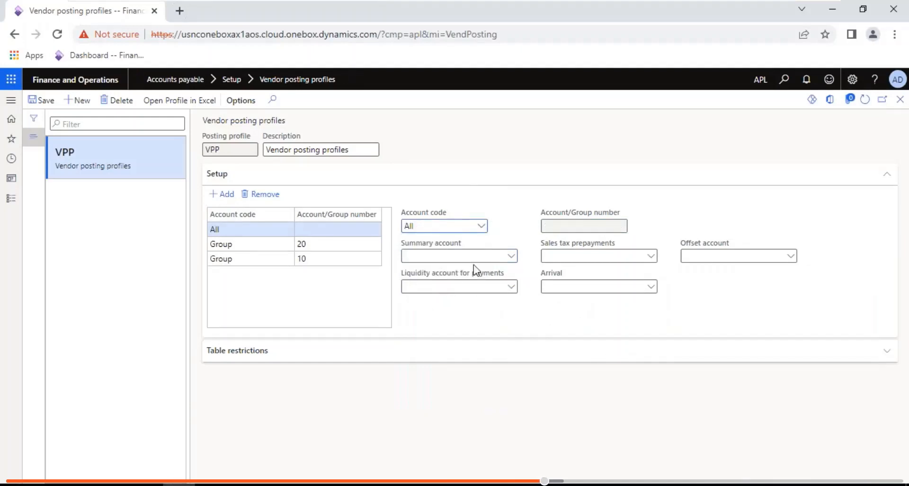
{"action": "left_click", "coordinate": [510, 258]}
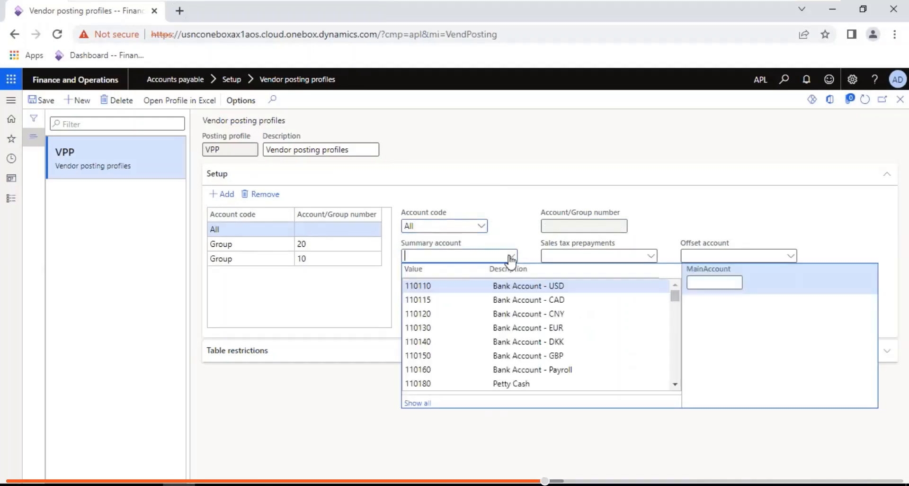
{"action": "type", "text": "2"}
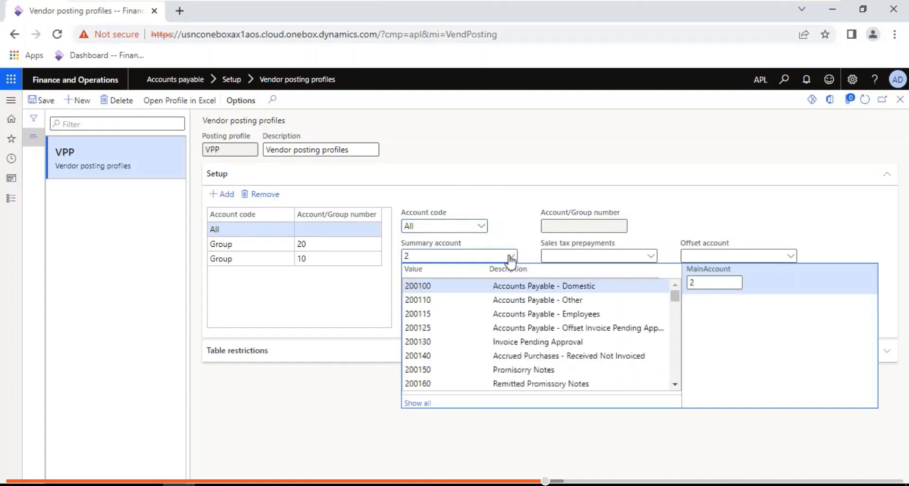
{"action": "left_click", "coordinate": [436, 281]}
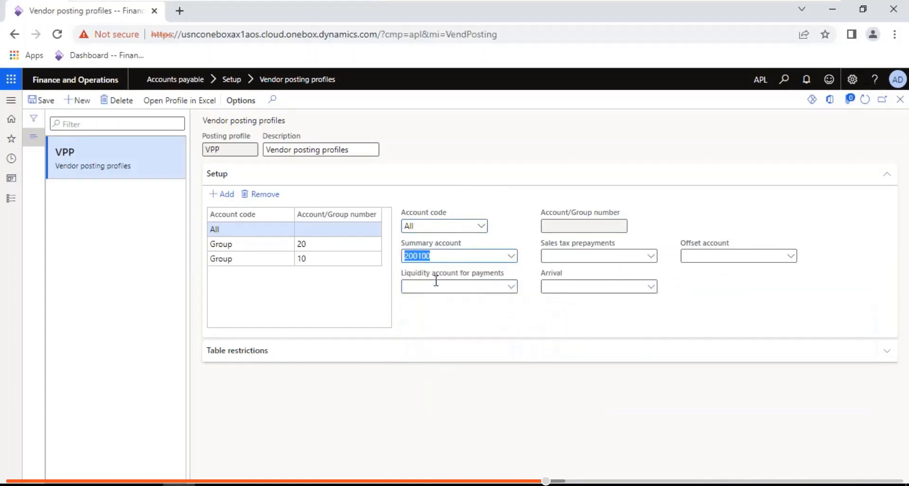
{"action": "left_click", "coordinate": [12, 198]}
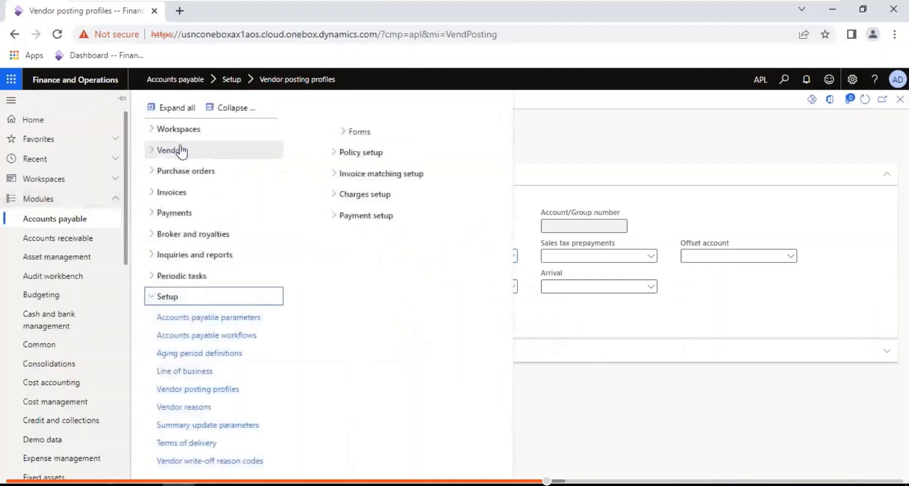
- On Vendor groups, enter a trial DomVend 'Domestic vendors' group, then delete it
{"action": "left_click", "coordinate": [182, 151]}
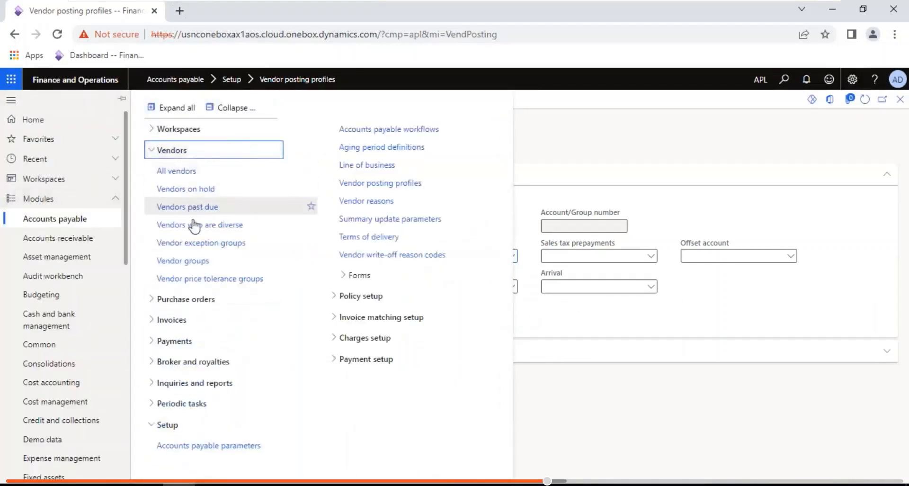
{"action": "left_click", "coordinate": [193, 260]}
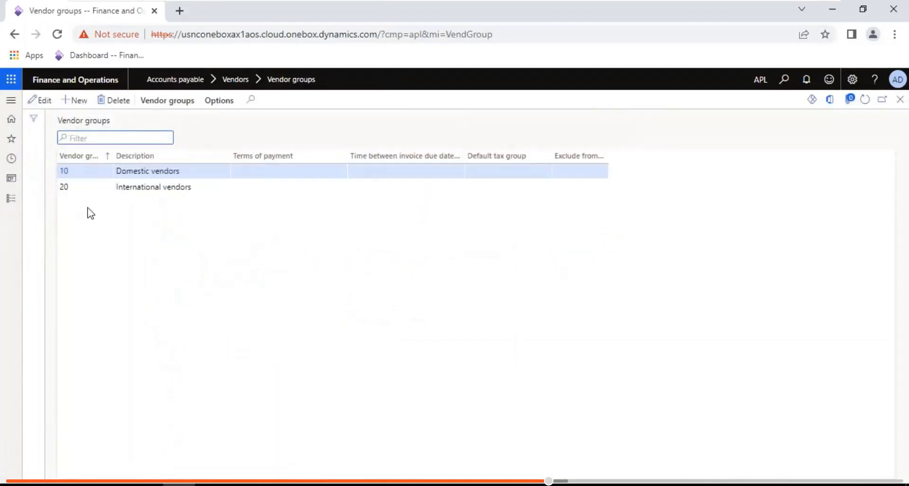
{"action": "left_click", "coordinate": [81, 101]}
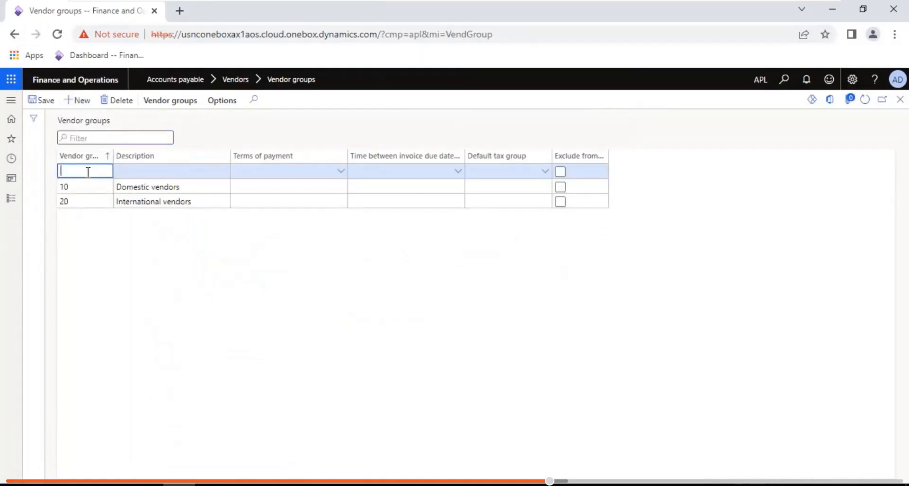
{"action": "type", "text": "D"}
{"action": "type", "text": "O"}
{"action": "type", "text": "omVen"}
{"action": "type", "text": "d"}
{"action": "key", "text": "Tab"}
{"action": "type", "text": "Domes"}
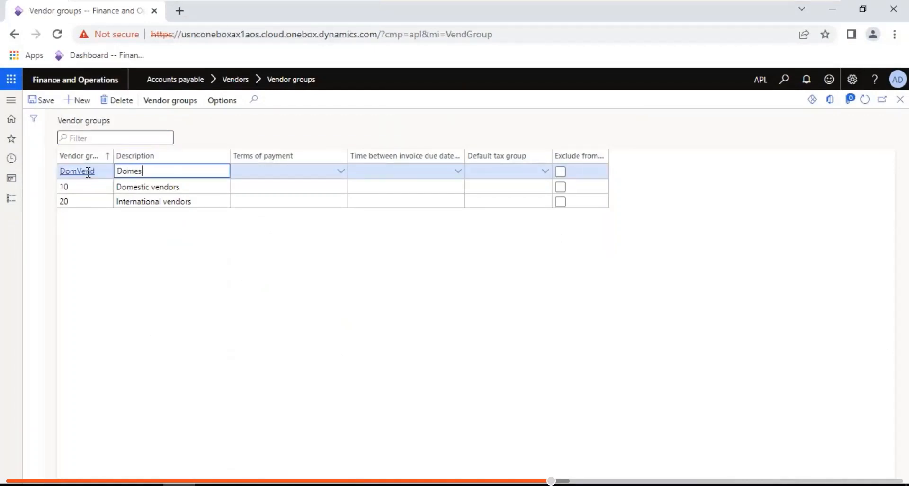
{"action": "type", "text": "tic vendors"}
{"action": "left_click", "coordinate": [269, 171]}
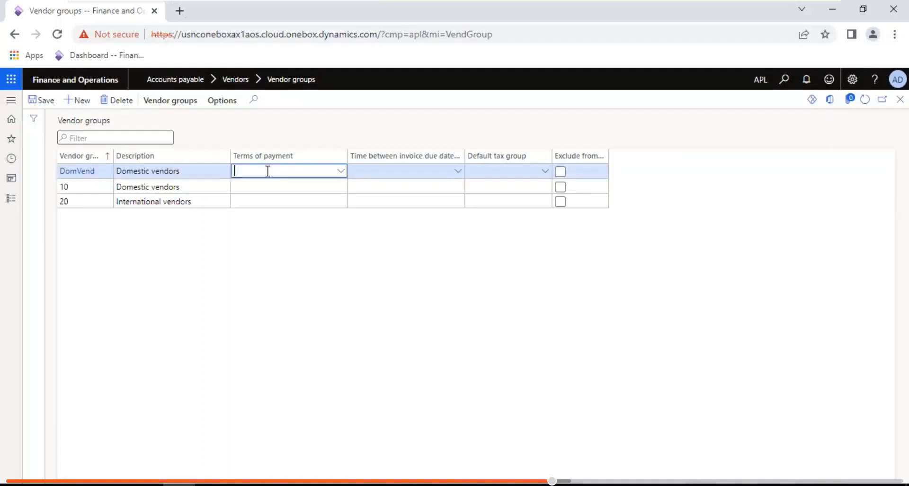
{"action": "left_click", "coordinate": [125, 101]}
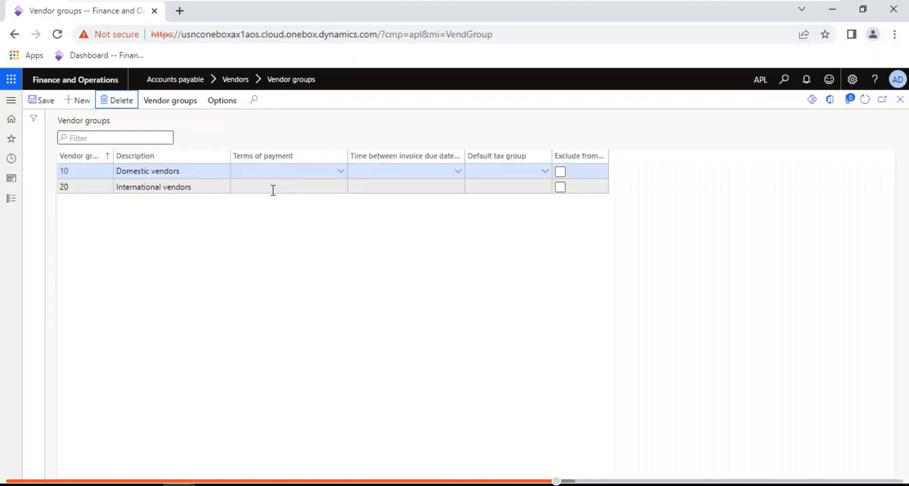
{"action": "left_click", "coordinate": [14, 206]}
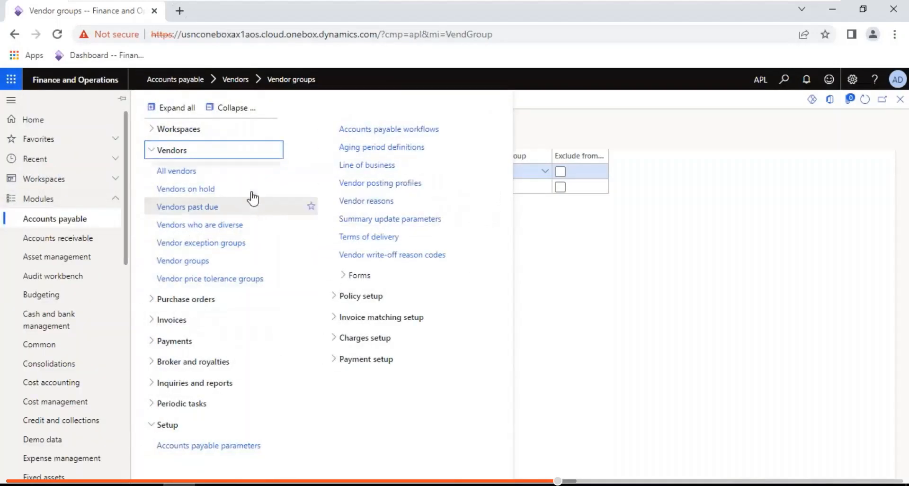
- Return to the VPP profile via Setup > Vendor posting profiles
{"action": "left_click", "coordinate": [371, 185]}
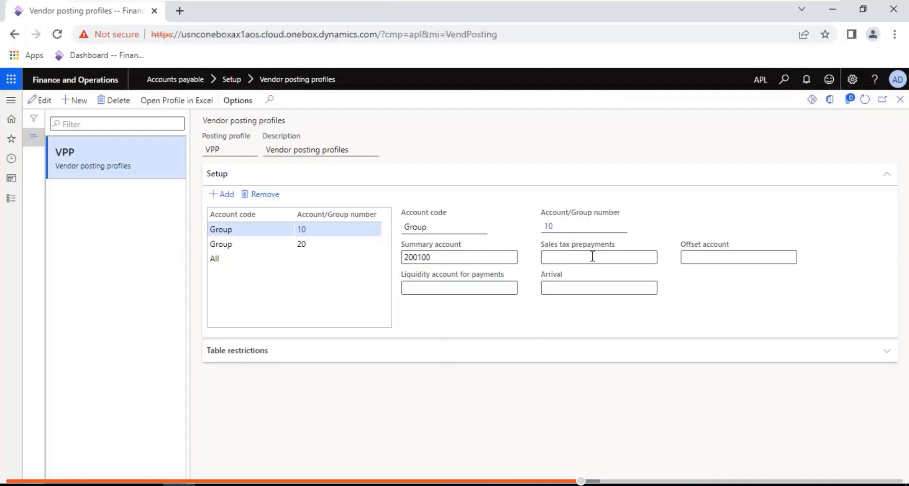
- Open Accounts payable > Purchase orders > All purchase orders to view the empty list
{"action": "left_click", "coordinate": [11, 197]}
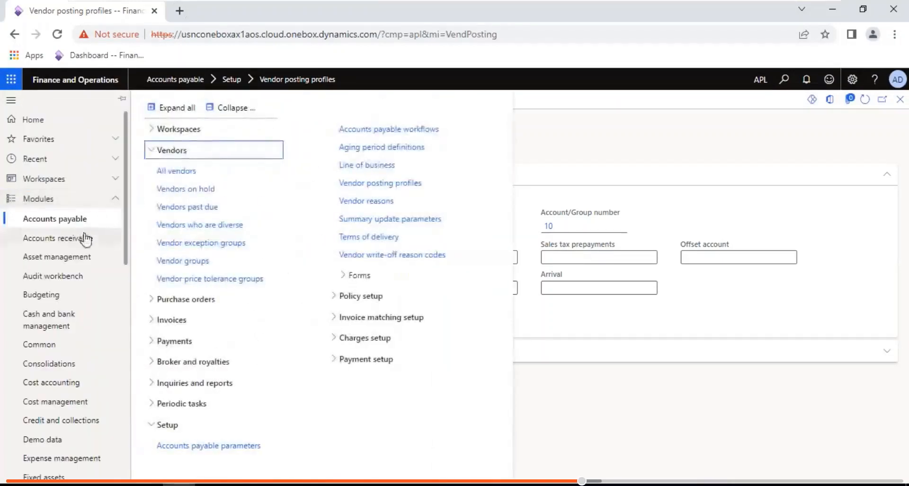
{"action": "left_click", "coordinate": [232, 108]}
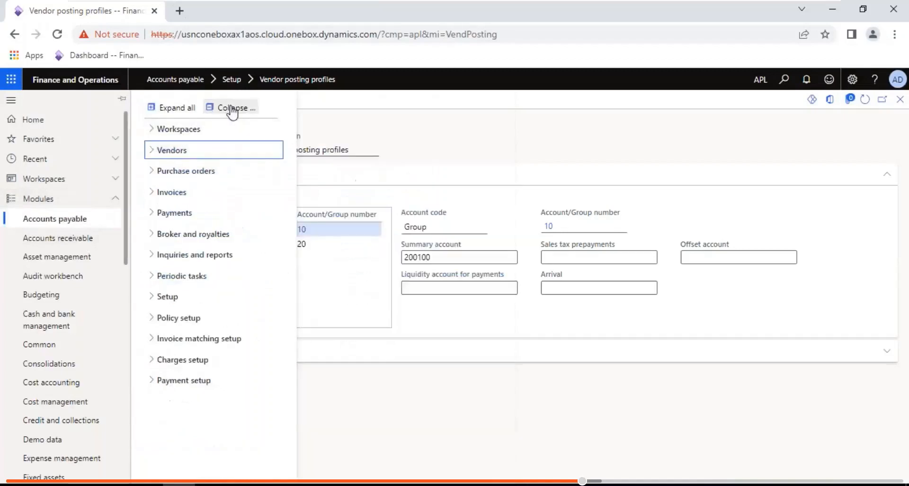
{"action": "left_click", "coordinate": [187, 172]}
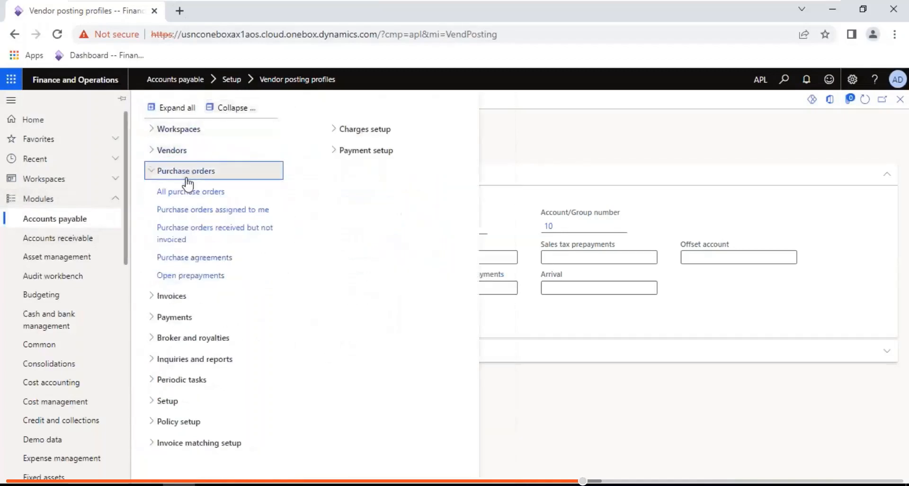
{"action": "left_click", "coordinate": [187, 192]}
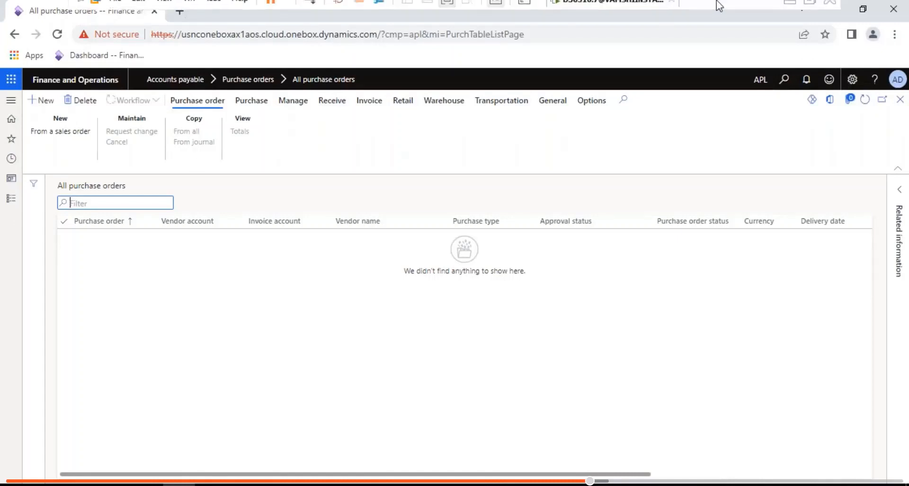
- Minimize the VMware session to reveal the Notepad setup notes ending at item 15
{"action": "left_click", "coordinate": [786, 11]}
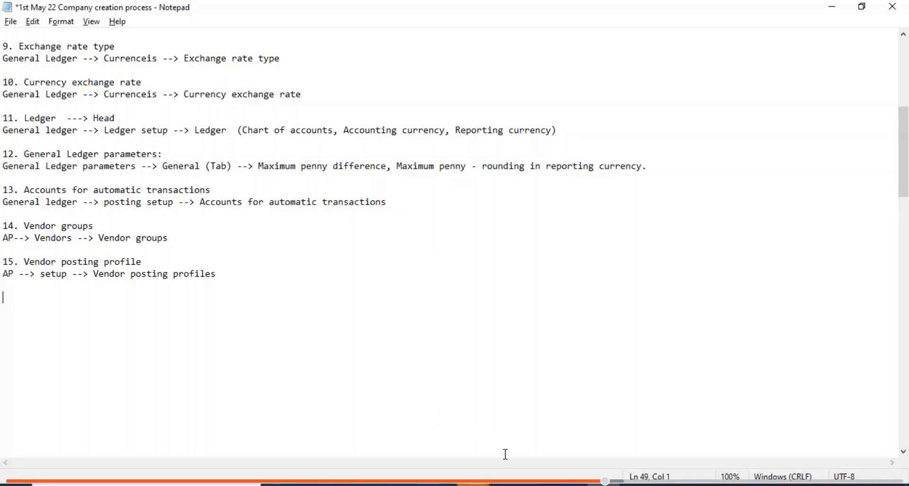
- Restore the Finance and Operations session and bring up the Accounts payable module navigation
{"action": "left_click", "coordinate": [507, 484]}
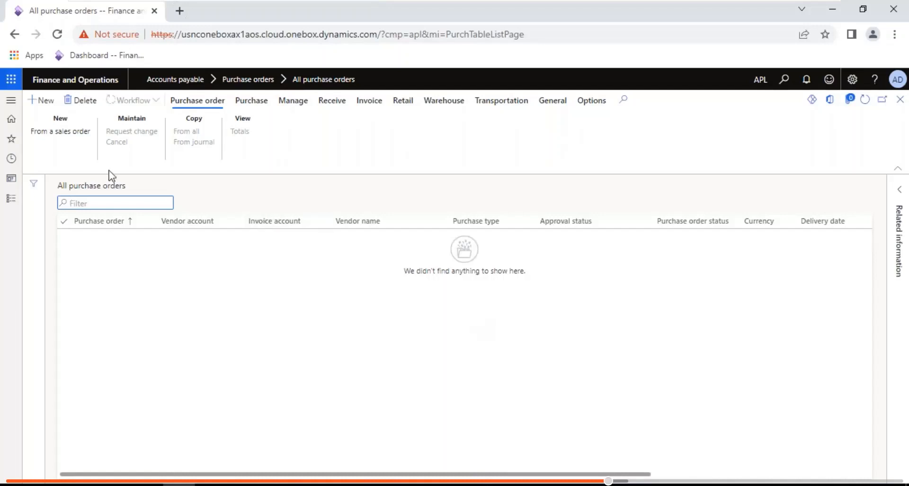
{"action": "left_click", "coordinate": [11, 201]}
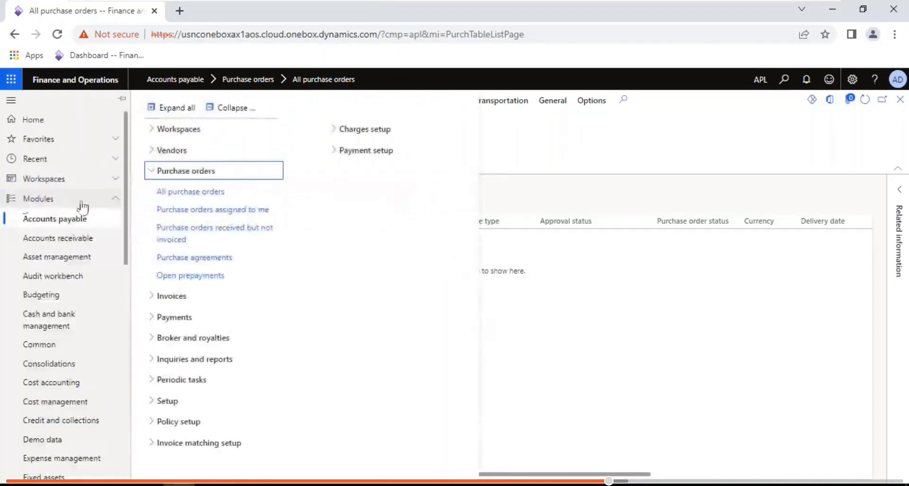
- Open the VPP profile under Accounts payable > Setup > Vendor posting profiles and make it editable
{"action": "left_click", "coordinate": [248, 108]}
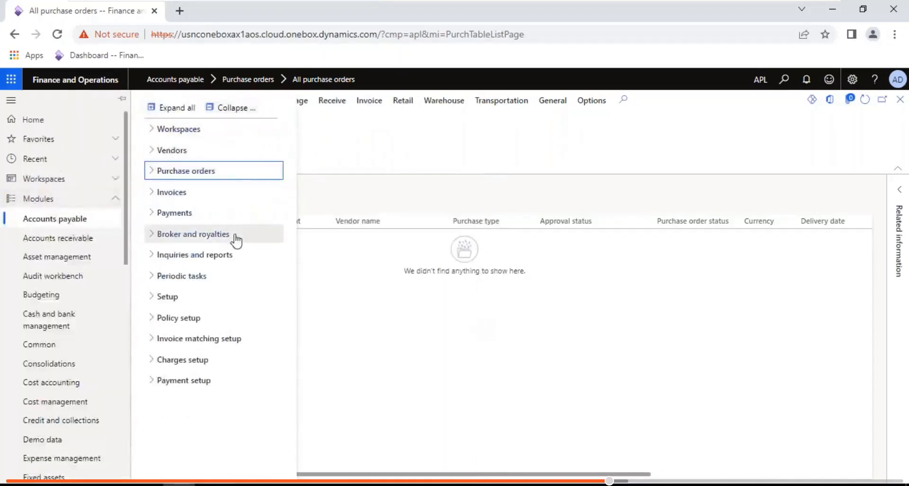
{"action": "left_click", "coordinate": [180, 296]}
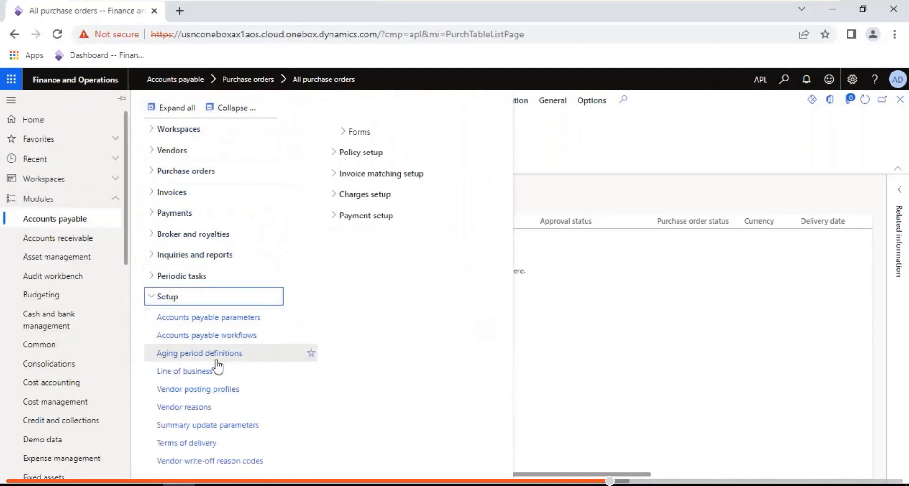
{"action": "left_click", "coordinate": [219, 389]}
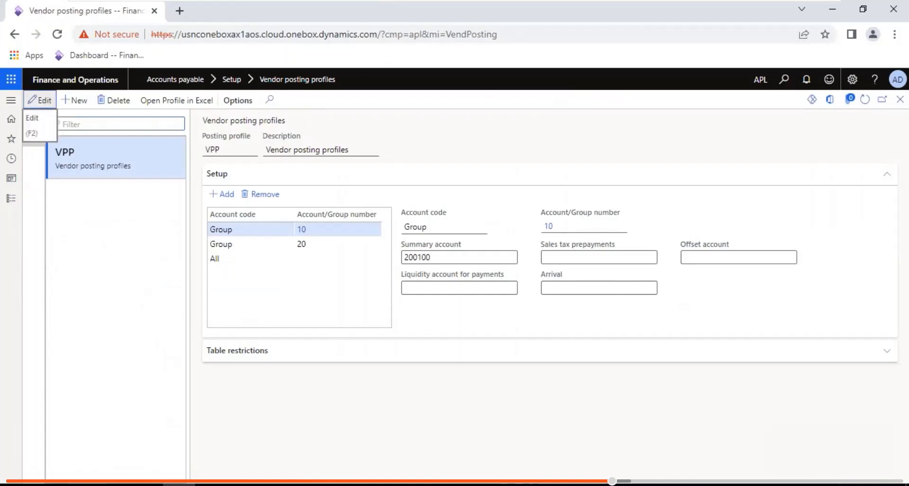
{"action": "left_click", "coordinate": [40, 100]}
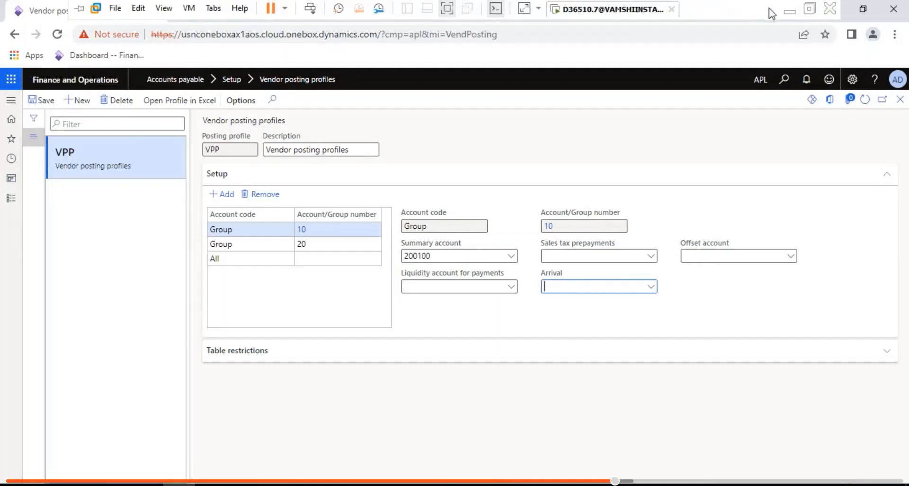
{"action": "left_click", "coordinate": [788, 11]}
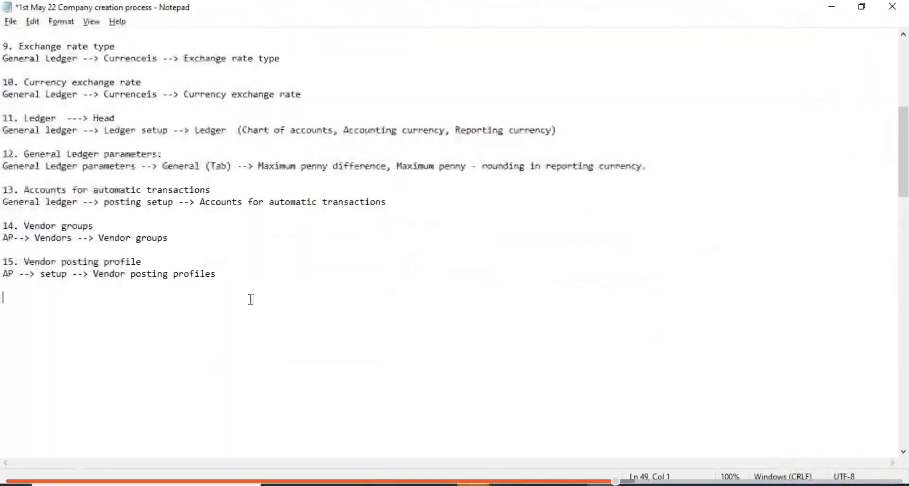
- Below item 15, list Vendor Invoice, Invoice journal, PO--> Invoice, Pending vendor invoice and Invoice register
{"action": "key", "text": "Return"}
{"action": "type", "text": "Inv"}
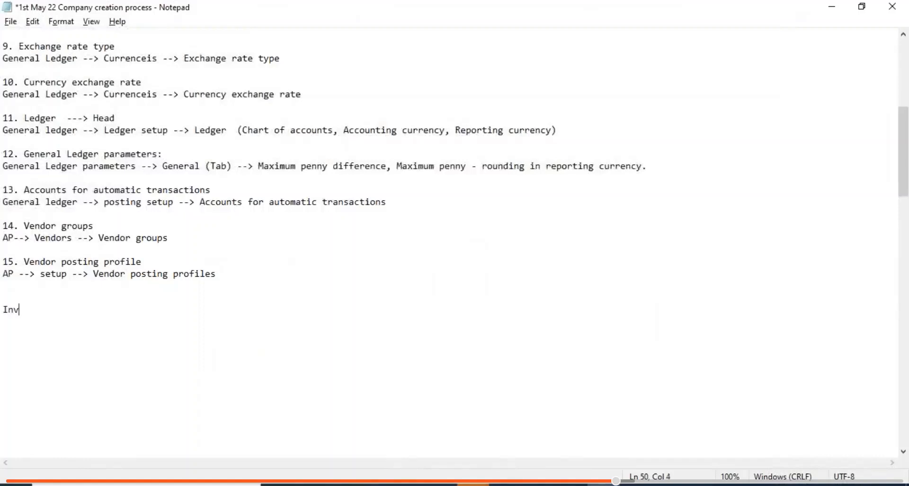
{"action": "key", "text": "BackSpace"}
{"action": "key", "text": "BackSpace"}
{"action": "type", "text": "Vendor Invoice"}
{"action": "key", "text": "Return"}
{"action": "type", "text": "In"}
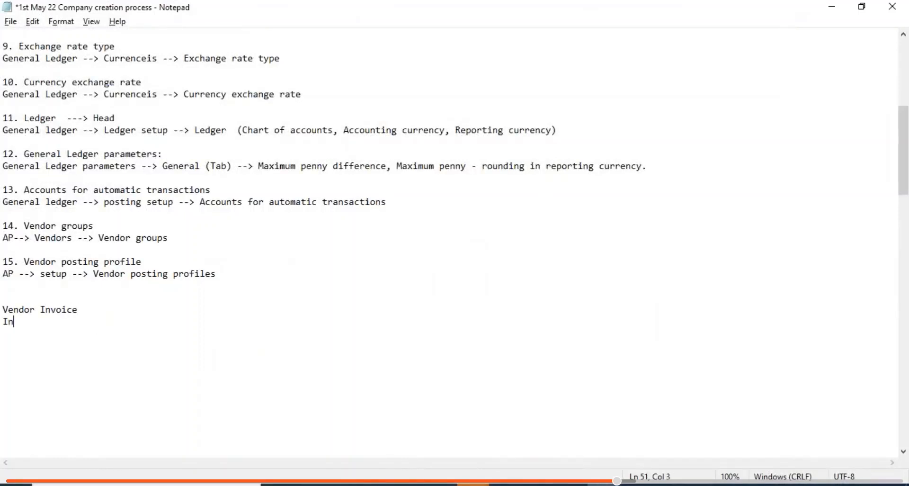
{"action": "type", "text": "voice journal "}
{"action": "type", "text": "PO"}
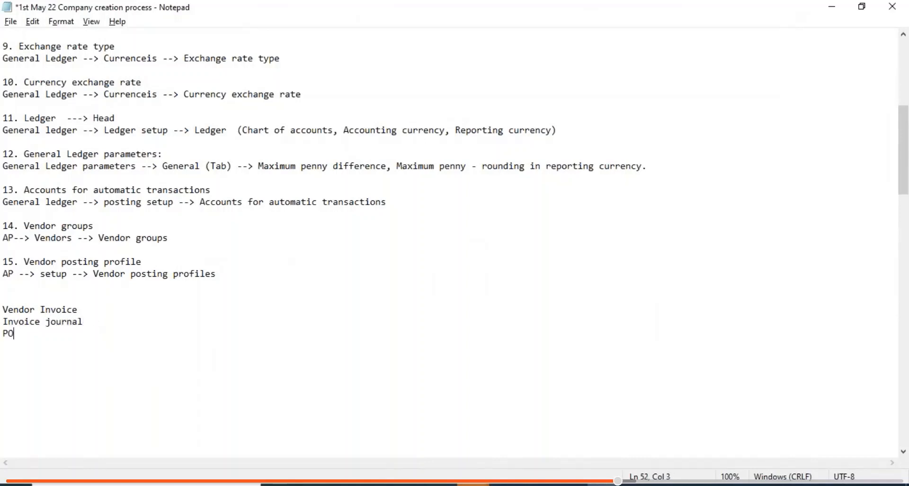
{"action": "type", "text": "--> Invoice"}
{"action": "key", "text": "Return"}
{"action": "type", "text": "Pending "}
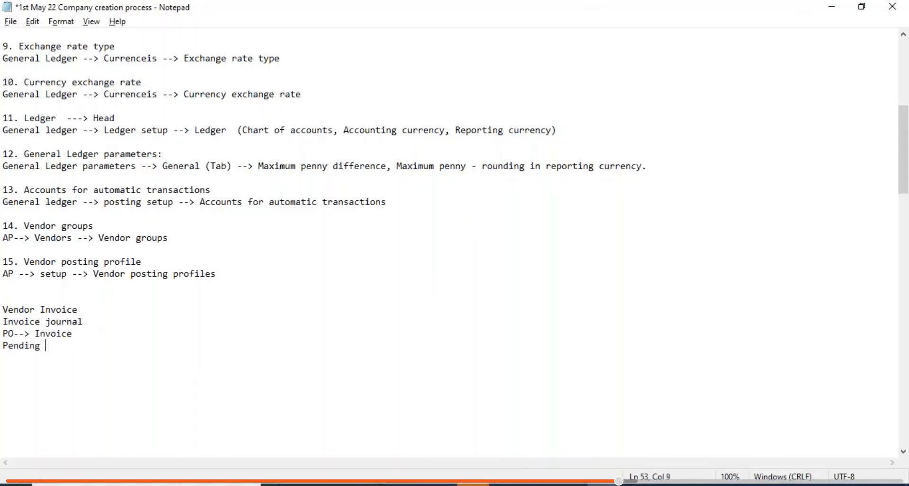
{"action": "type", "text": "vendor invoice"}
{"action": "key", "text": "Return"}
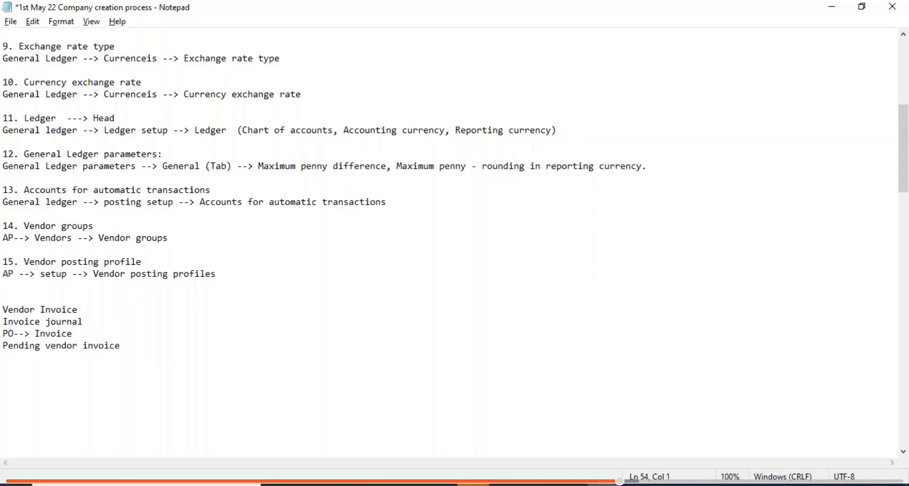
{"action": "type", "text": "Invoice register"}
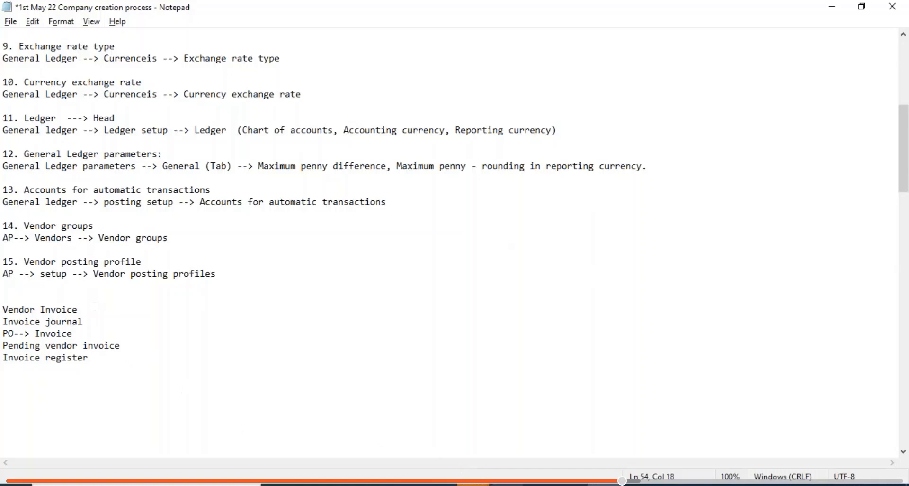
{"action": "left_click", "coordinate": [598, 484]}
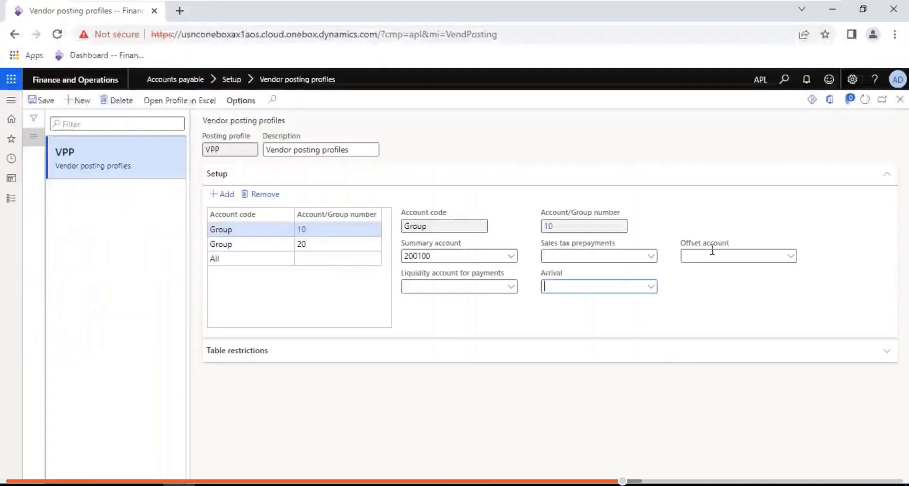
{"action": "left_click", "coordinate": [694, 254]}
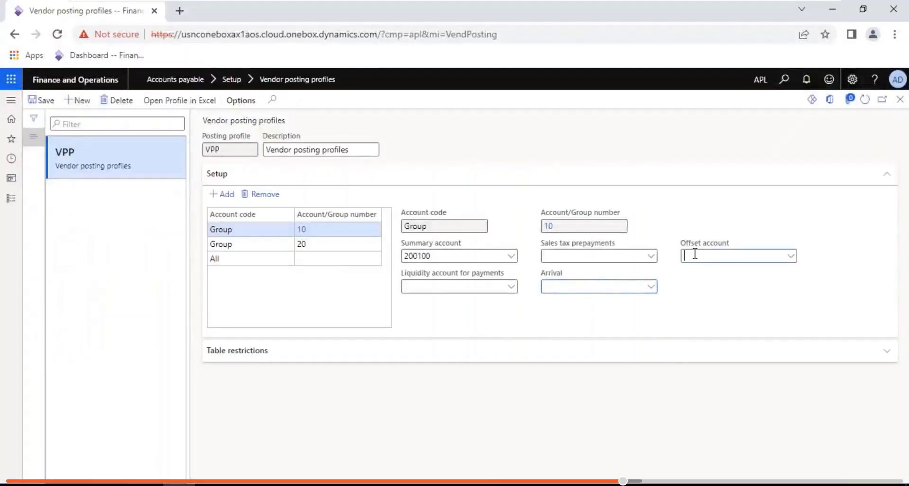
{"action": "left_click", "coordinate": [594, 281]}
- Extend the last line to 'Invoice register and approval journal', correcting the typo, and select it
{"action": "mouse_move", "coordinate": [703, 6]}
{"action": "left_click", "coordinate": [788, 14]}
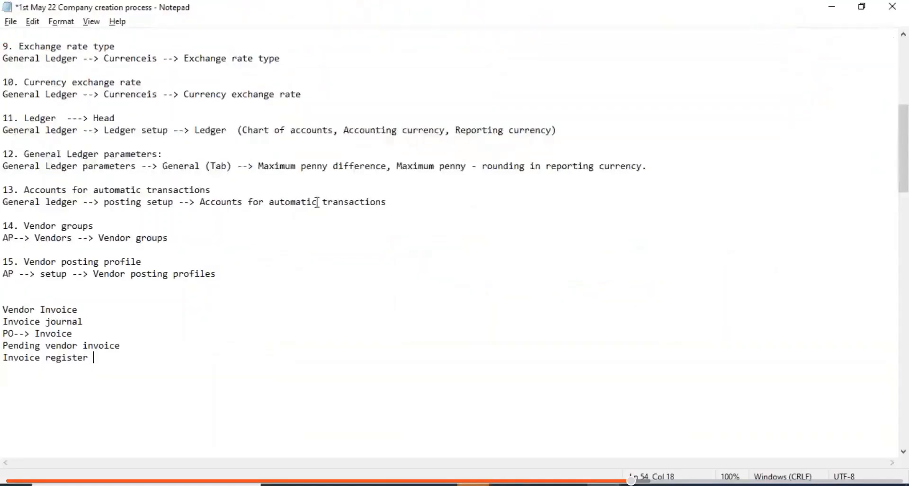
{"action": "type", "text": "and approval jounral"}
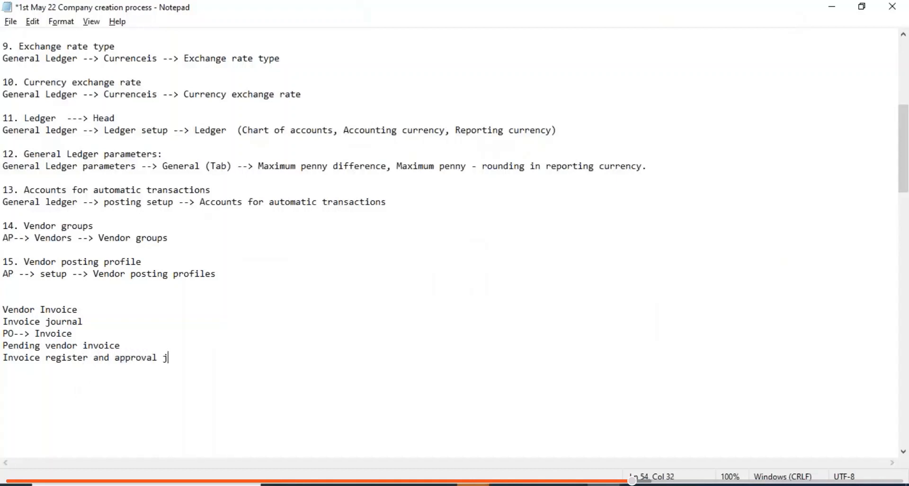
{"action": "key", "text": "Return"}
{"action": "key", "text": "BackSpace"}
{"action": "key", "text": "BackSpace"}
{"action": "key", "text": "BackSpace"}
{"action": "key", "text": "BackSpace"}
{"action": "type", "text": "rnal"}
{"action": "left_click", "coordinate": [901, 294]}
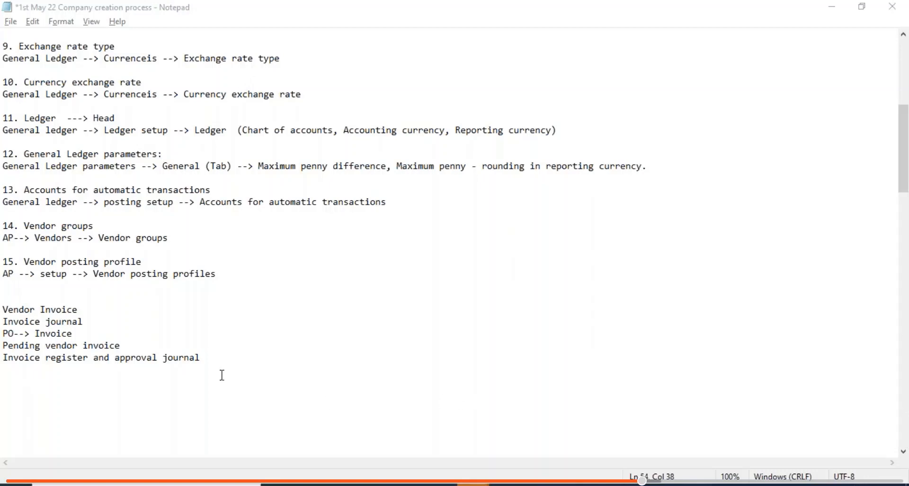
{"action": "left_click_drag", "start_coordinate": [215, 359], "coordinate": [5, 358]}
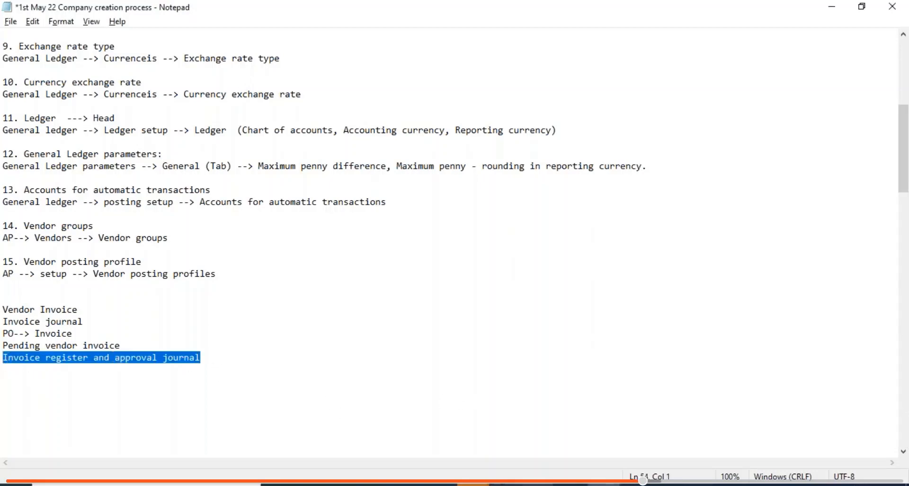
{"action": "left_click", "coordinate": [508, 484]}
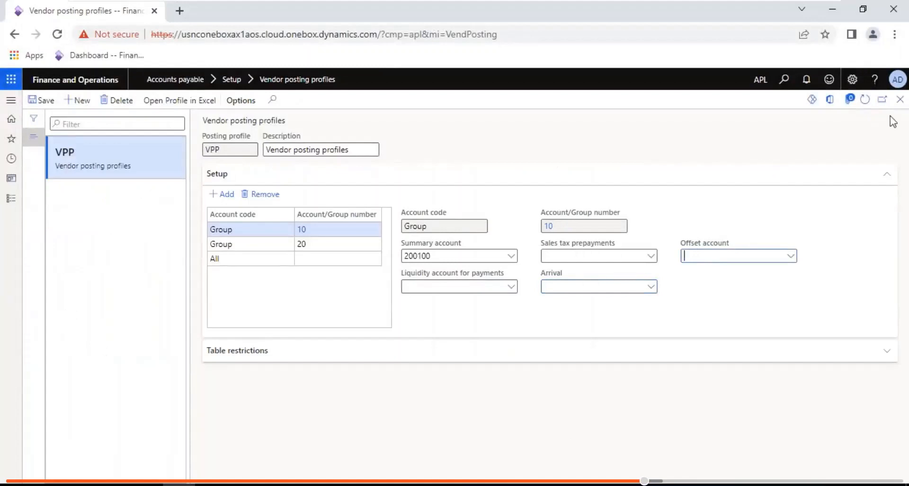
- Delete the five vendor invoice lines from the Notepad notes
{"action": "left_click", "coordinate": [900, 99]}
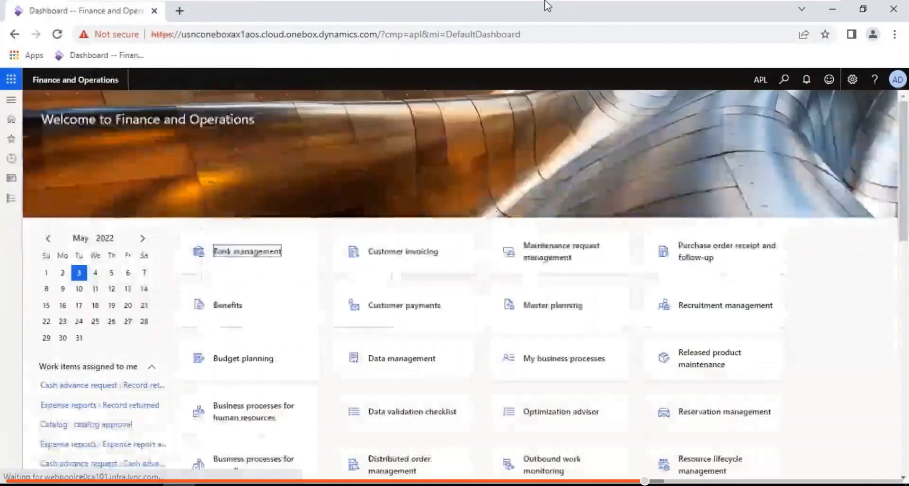
{"action": "mouse_move", "coordinate": [740, 2]}
{"action": "left_click", "coordinate": [789, 10]}
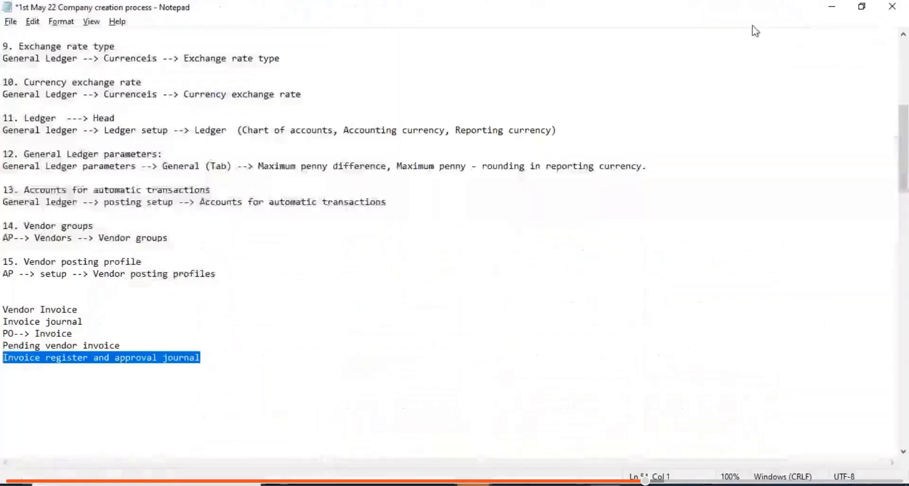
{"action": "left_click", "coordinate": [229, 274]}
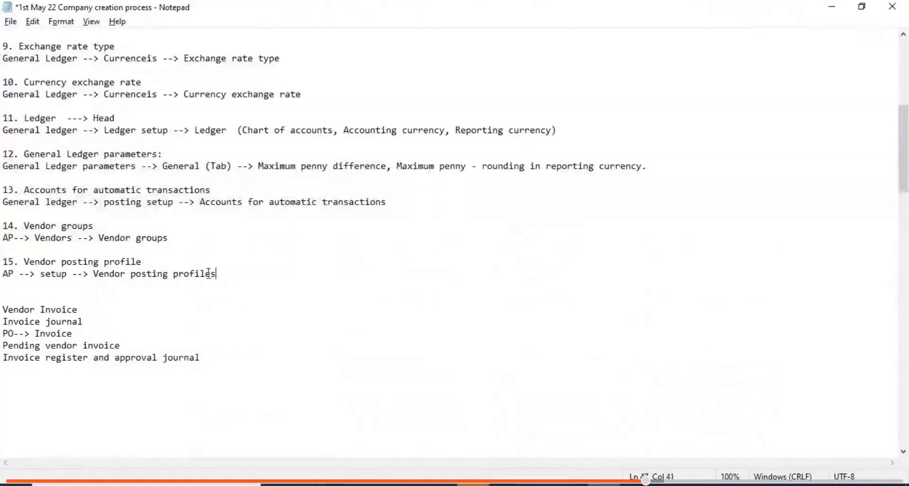
{"action": "left_click_drag", "start_coordinate": [208, 274], "coordinate": [3, 261]}
{"action": "left_click", "coordinate": [207, 357]}
{"action": "left_click_drag", "start_coordinate": [207, 357], "coordinate": [4, 303]}
{"action": "key", "text": "Delete"}
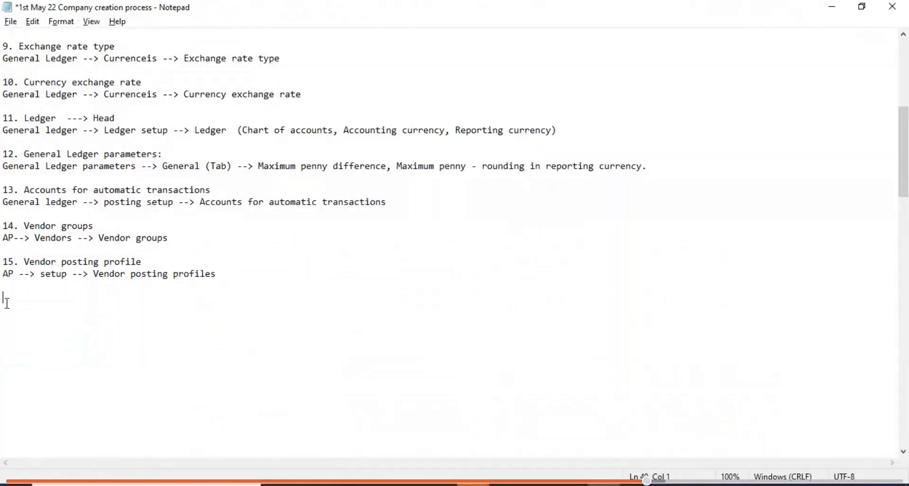
- Add item 16 'AP Parametrerts' with path AP parameters --> Ledger and sales tax (tab) --> Select Vendor posting profiles, and save
{"action": "type", "text": "16. AP Parametr"}
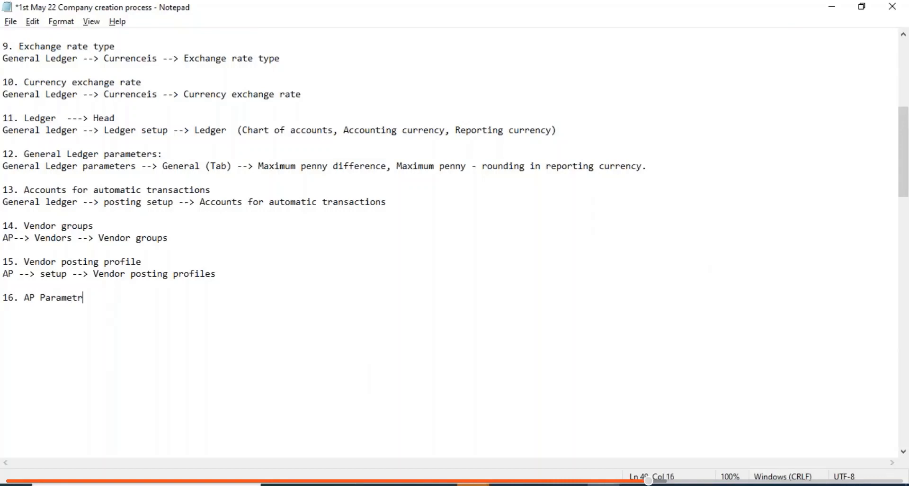
{"action": "type", "text": "erts"}
{"action": "key", "text": "Return"}
{"action": "type", "text": "AP p"}
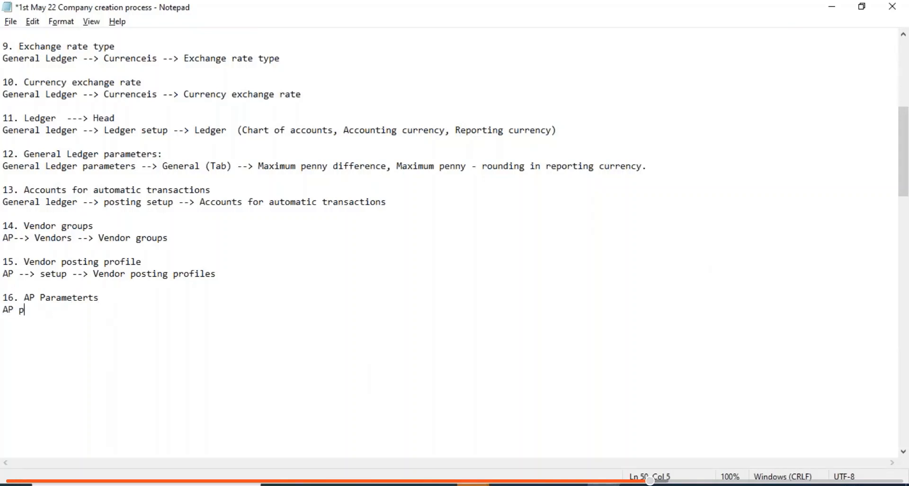
{"action": "type", "text": "aramenter"}
{"action": "key", "text": "BackSpace"}
{"action": "key", "text": "BackSpace"}
{"action": "key", "text": "BackSpace"}
{"action": "key", "text": "BackSpace"}
{"action": "type", "text": "ters --> Ledger "}
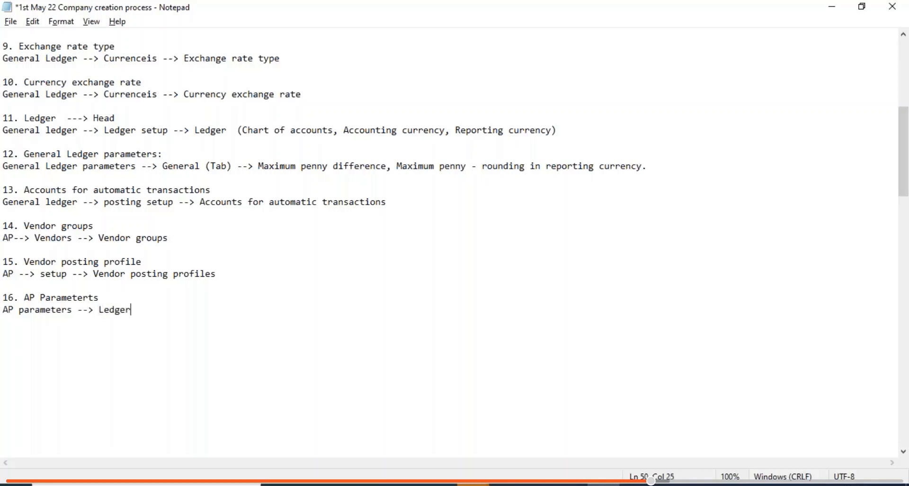
{"action": "type", "text": "and salest t"}
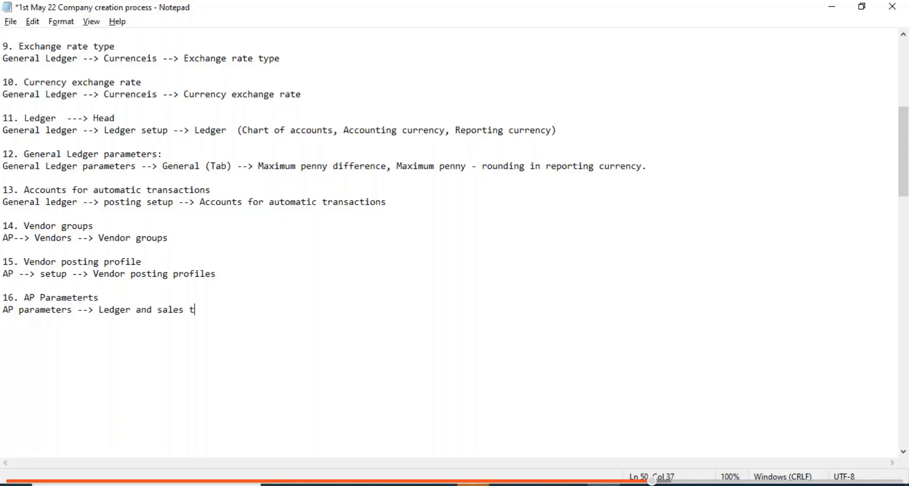
{"action": "type", "text": "ax (tab) --> Select"}
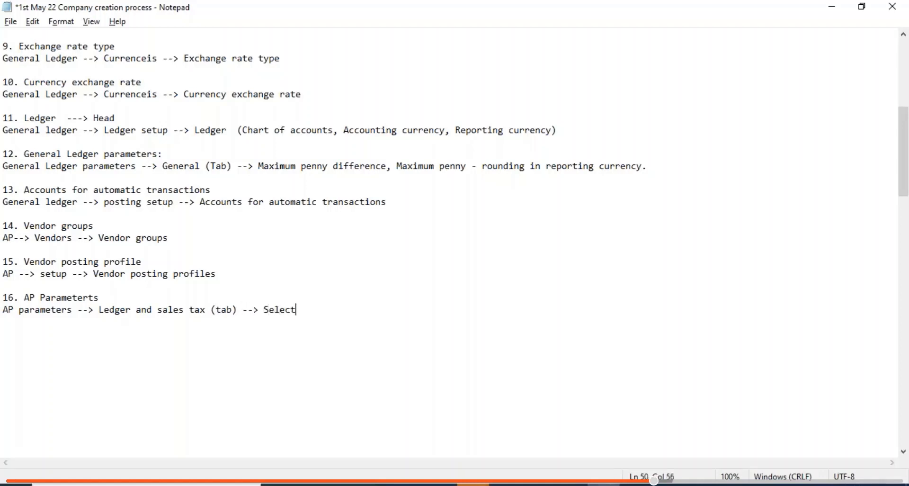
{"action": "type", "text": " Vendor profofile"}
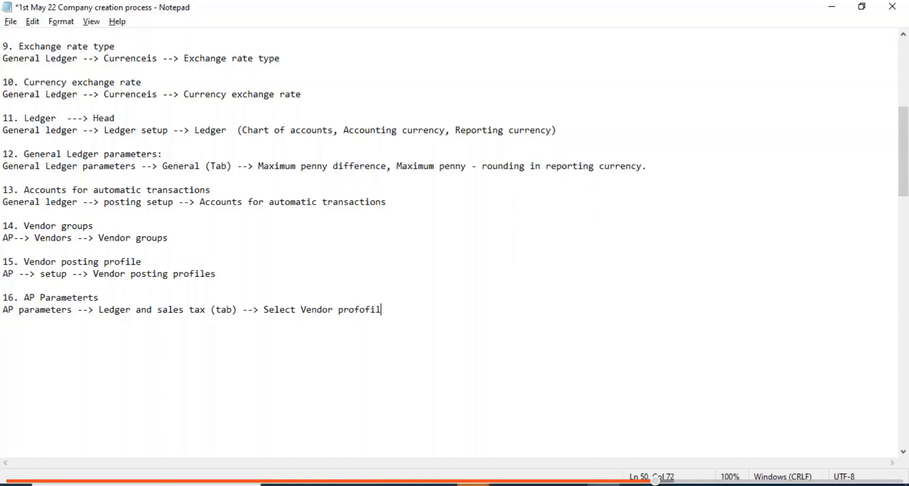
{"action": "key", "text": "BackSpace"}
{"action": "key", "text": "BackSpace"}
{"action": "key", "text": "BackSpace"}
{"action": "key", "text": "BackSpace"}
{"action": "type", "text": "iles"}
{"action": "key", "text": "Left"}
{"action": "key", "text": "Left"}
{"action": "key", "text": "Left"}
{"action": "key", "text": "Left"}
{"action": "type", "text": "posting"}
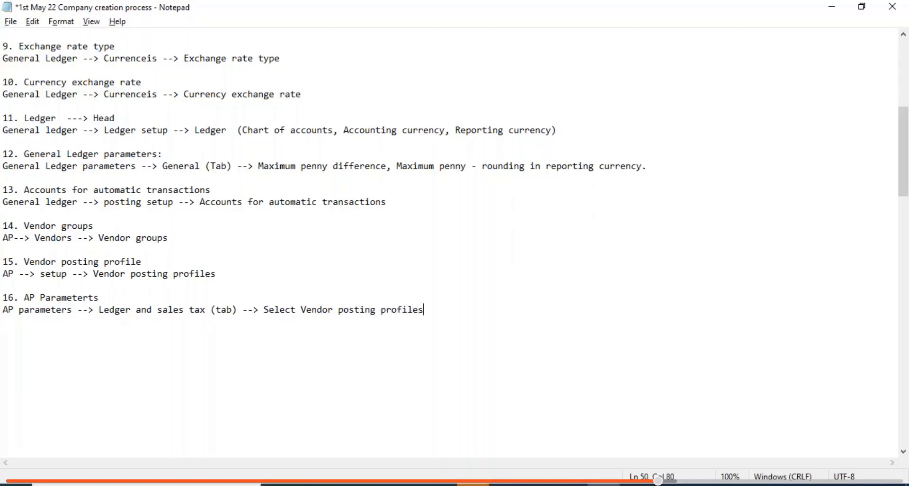
{"action": "key", "text": "ctrl+s"}
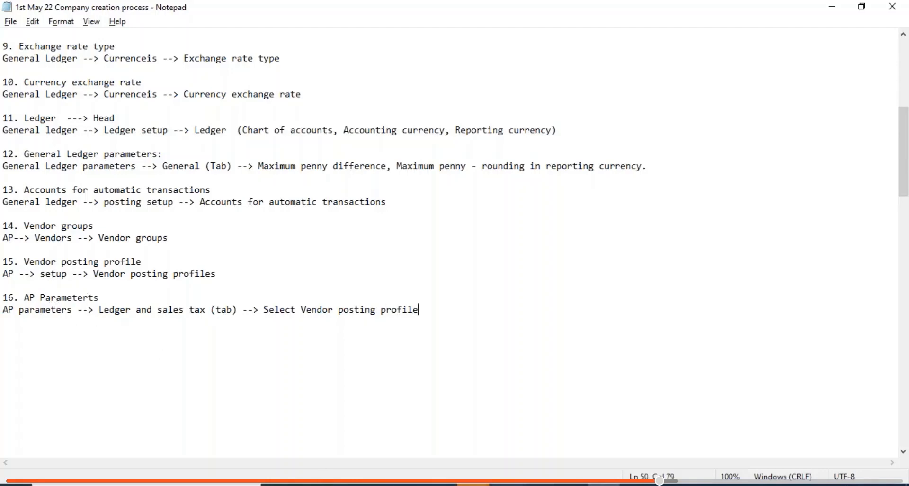
{"action": "key", "text": "alt+Tab"}
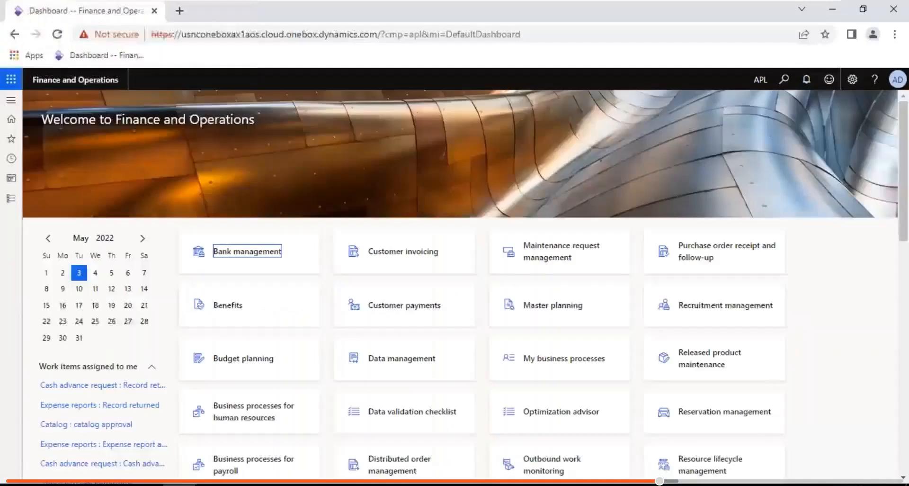
- In Accounts payable parameters, set the Ledger and sales tax posting profile to VPP and save
{"action": "left_click", "coordinate": [13, 204]}
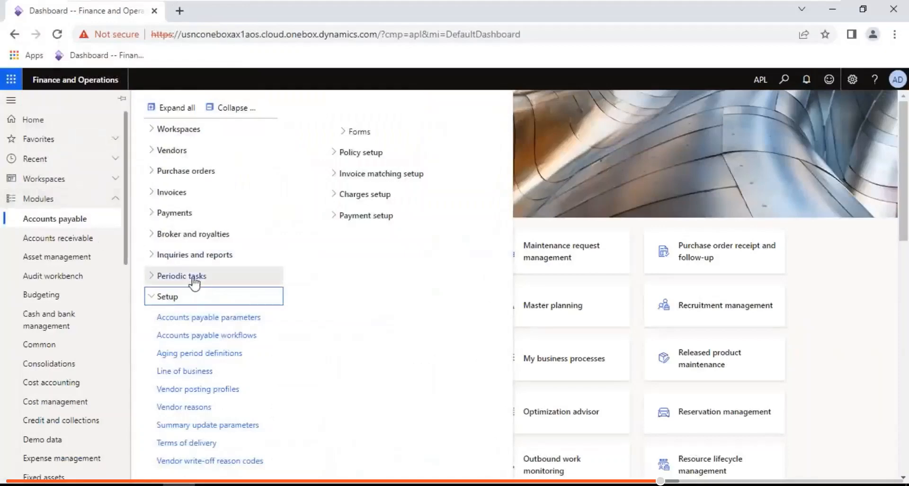
{"action": "left_click", "coordinate": [195, 317]}
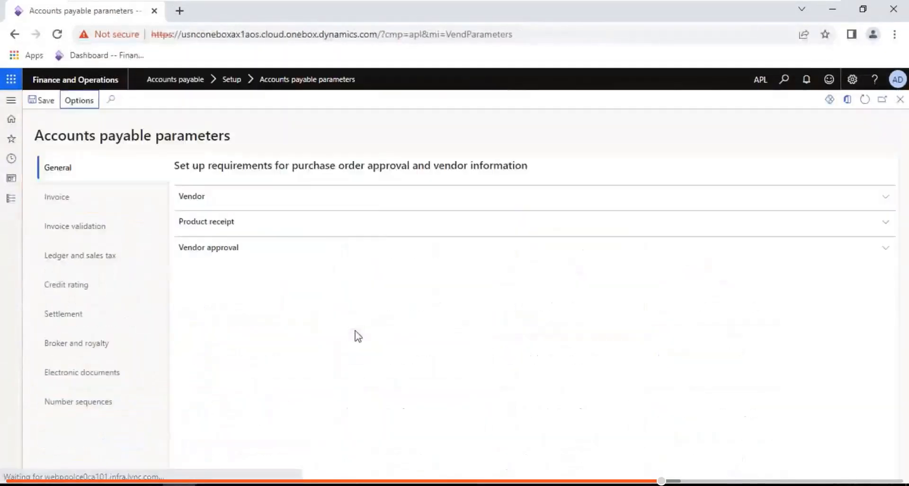
{"action": "left_click", "coordinate": [100, 263]}
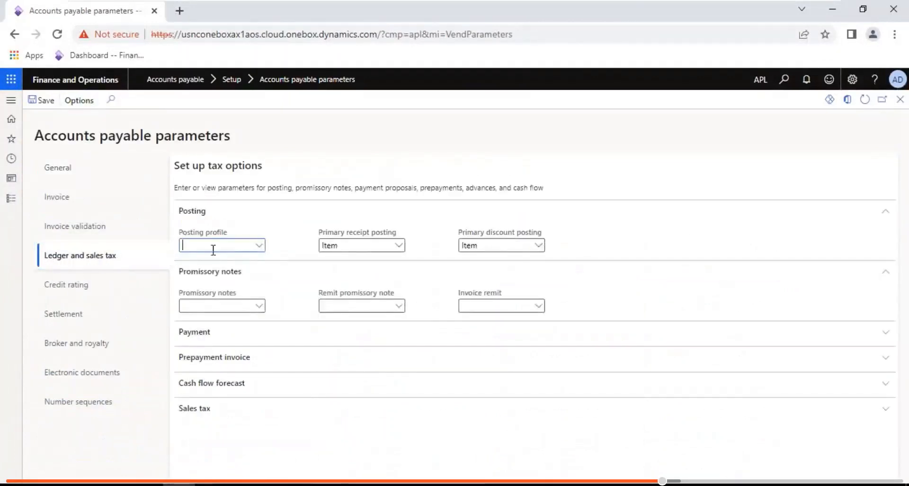
{"action": "left_click", "coordinate": [260, 246]}
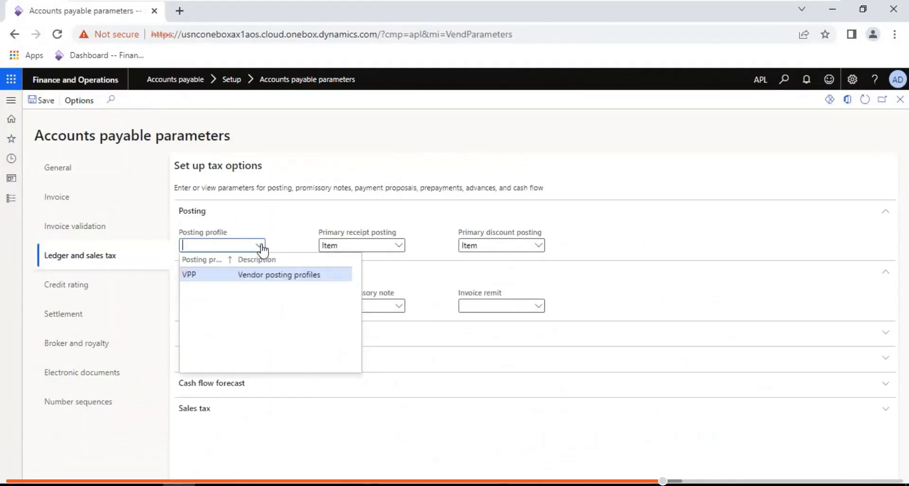
{"action": "left_click", "coordinate": [206, 275]}
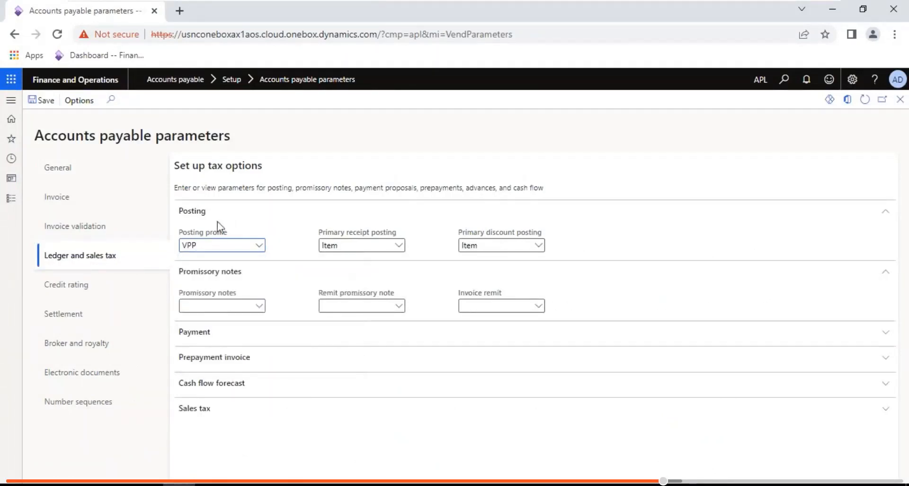
{"action": "left_click", "coordinate": [52, 102]}
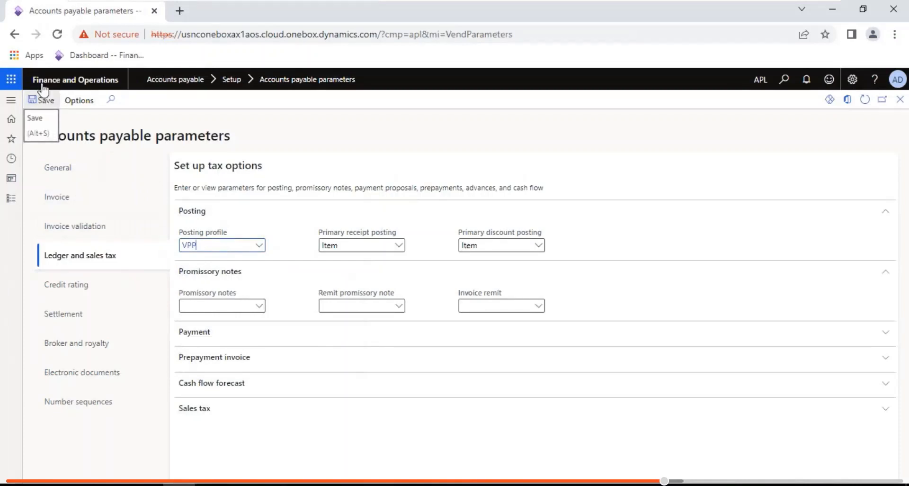
{"action": "left_click", "coordinate": [790, 10]}
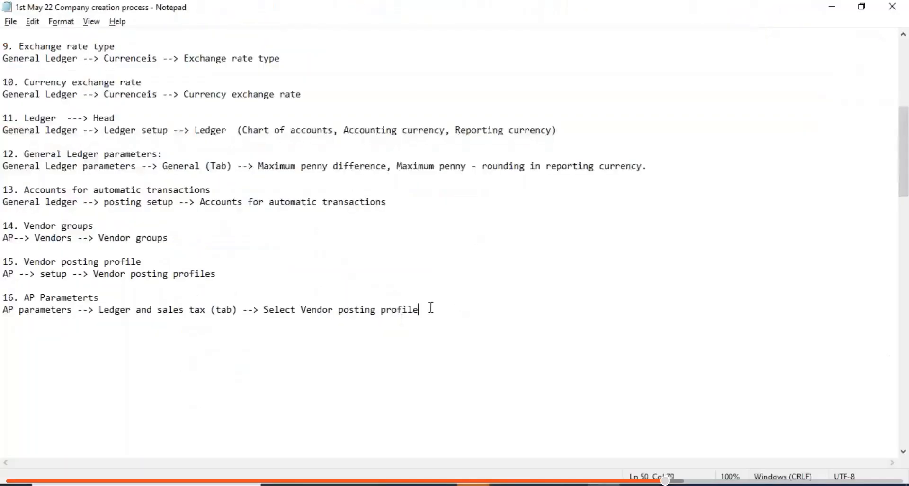
- Add the heading '17. Vendor account' under item 16 in the notes and save the file
{"action": "key", "text": "Return"}
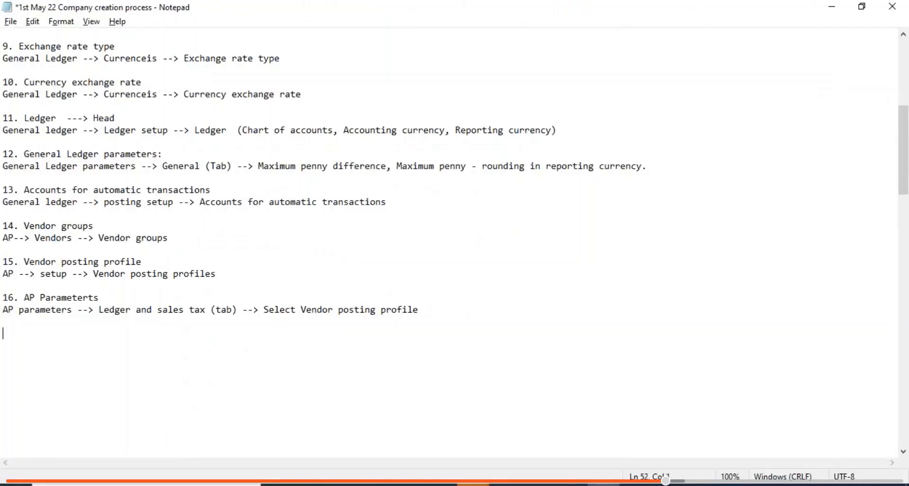
{"action": "type", "text": "17. Vendor account"}
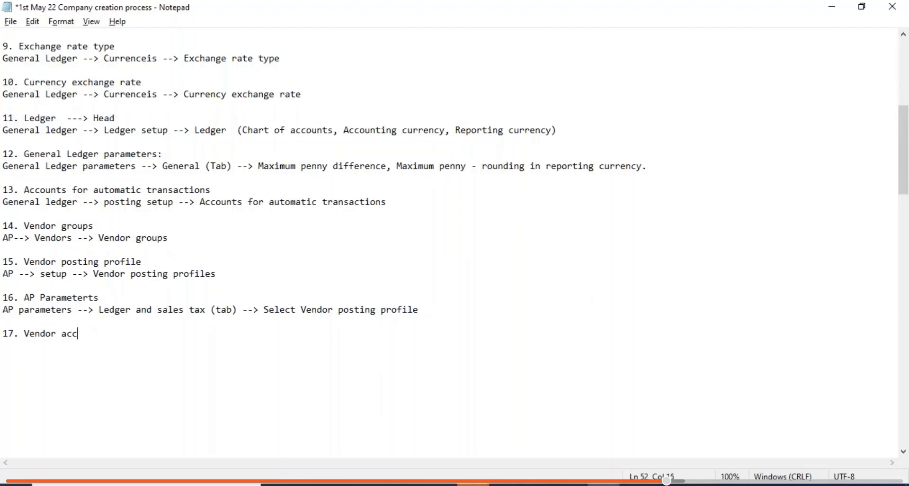
{"action": "key", "text": "Return"}
{"action": "key", "text": "ctrl+s"}
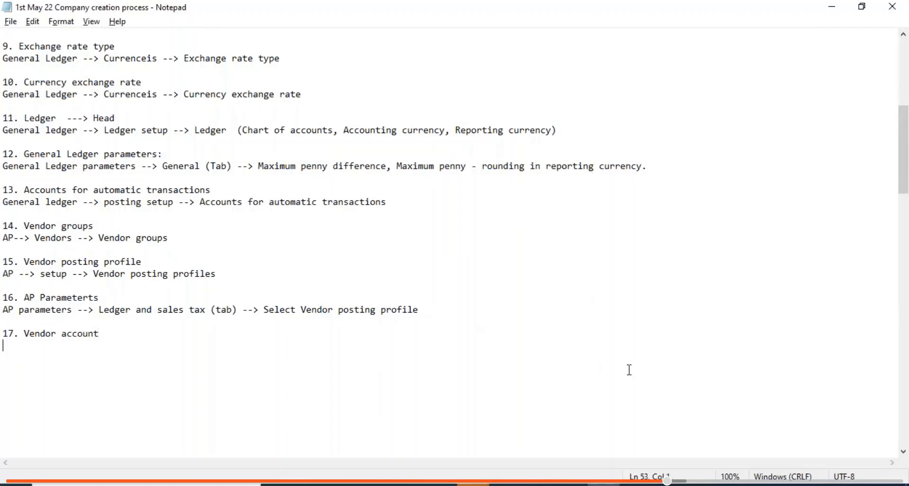
{"action": "left_click", "coordinate": [507, 484]}
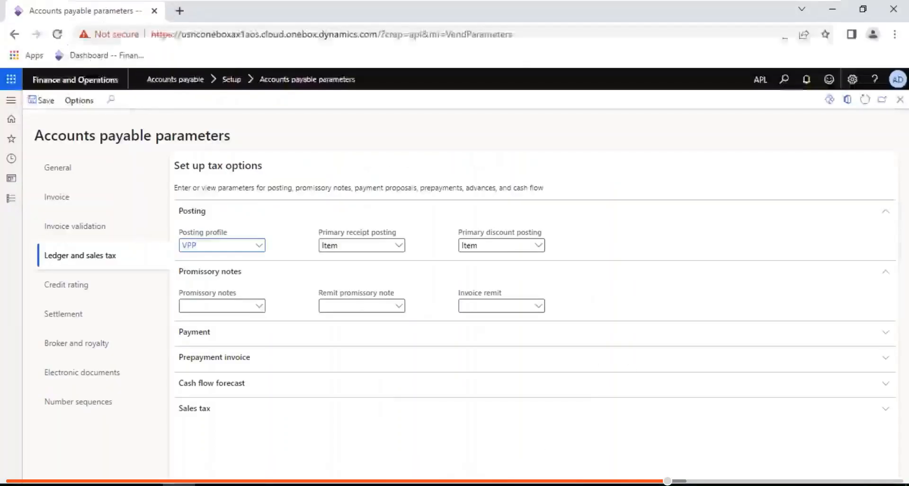
- Go to Accounts payable > Vendors > All vendors and start a new vendor record
{"action": "left_click", "coordinate": [12, 198]}
{"action": "left_click", "coordinate": [235, 109]}
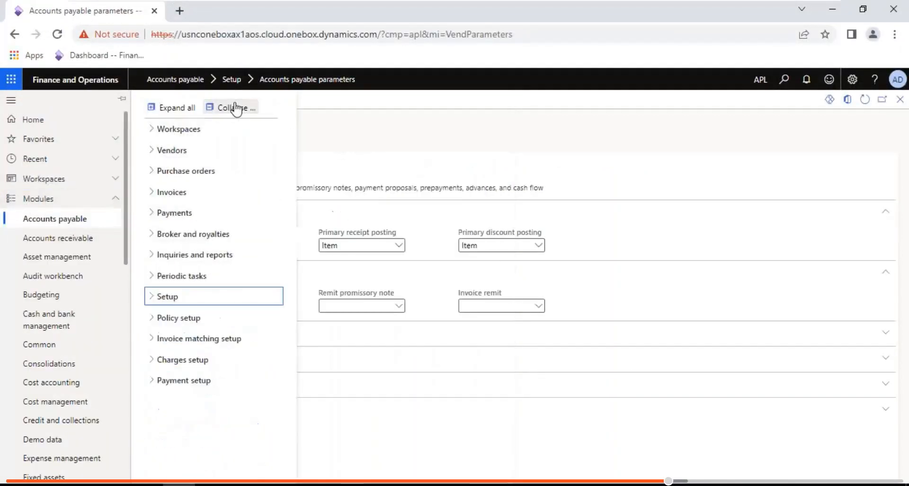
{"action": "left_click", "coordinate": [183, 153]}
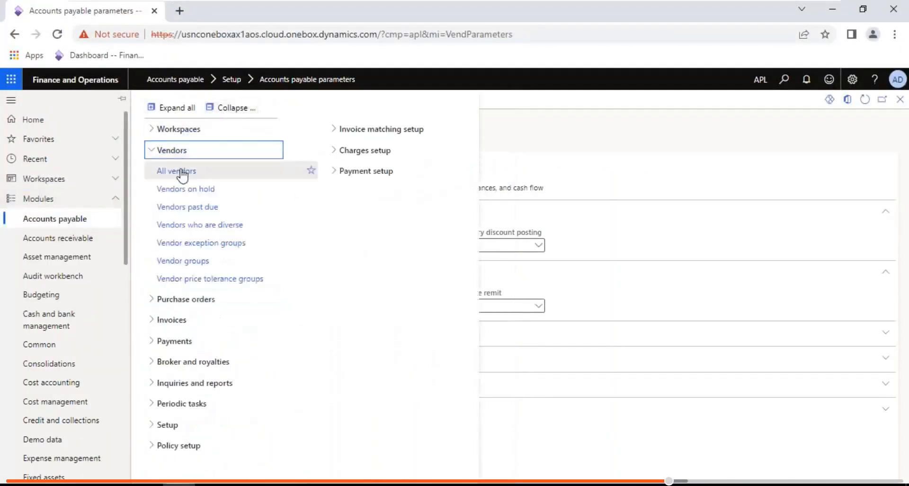
{"action": "left_click", "coordinate": [178, 170]}
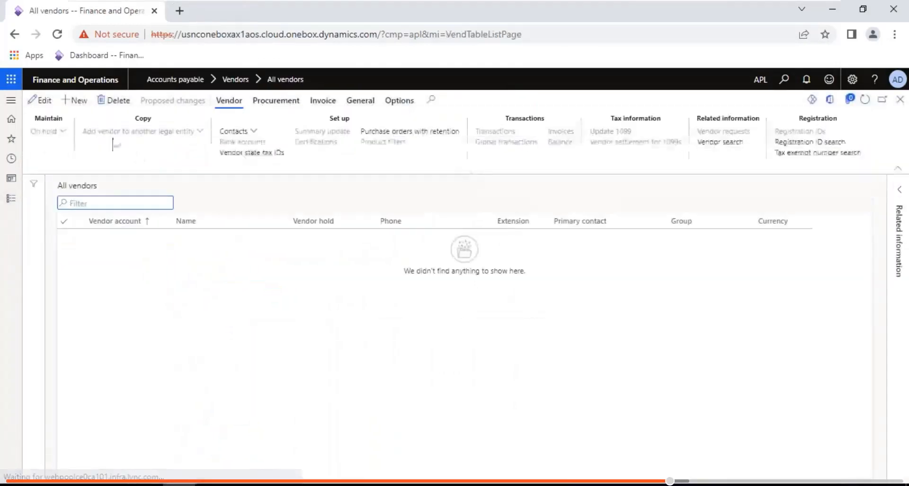
{"action": "left_click", "coordinate": [73, 100]}
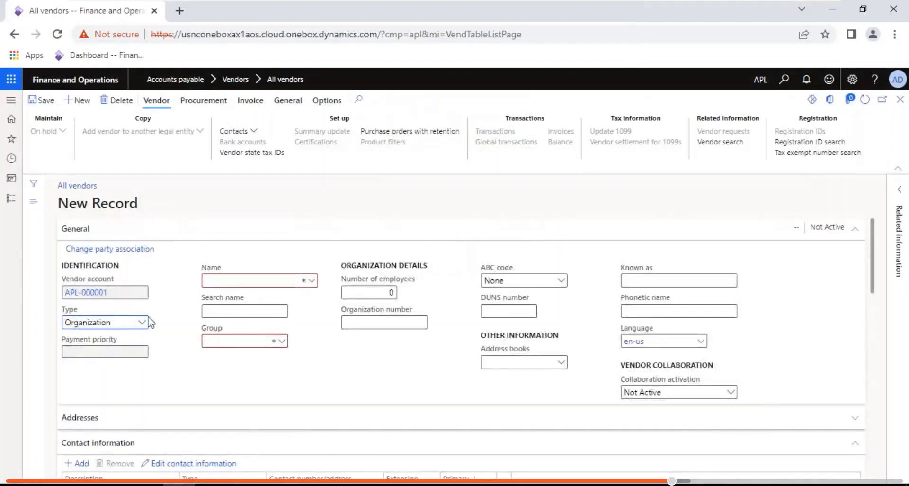
- Name the vendor 'Rama enterprises', assign group 10 Domestic vendors, and save the record
{"action": "left_click", "coordinate": [250, 281]}
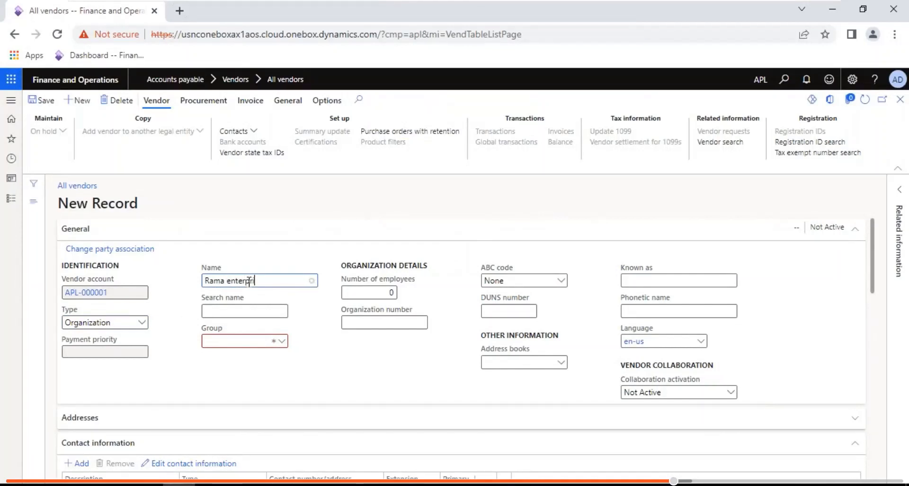
{"action": "key", "text": "Tab"}
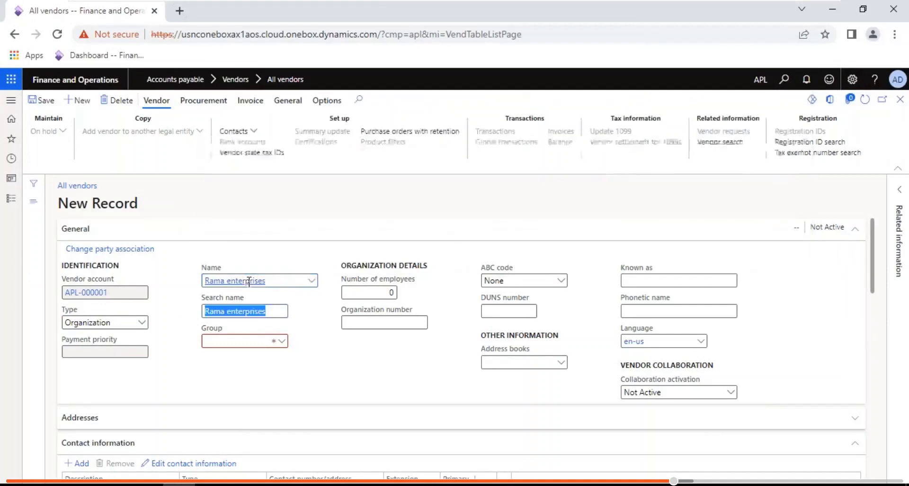
{"action": "left_click", "coordinate": [283, 341]}
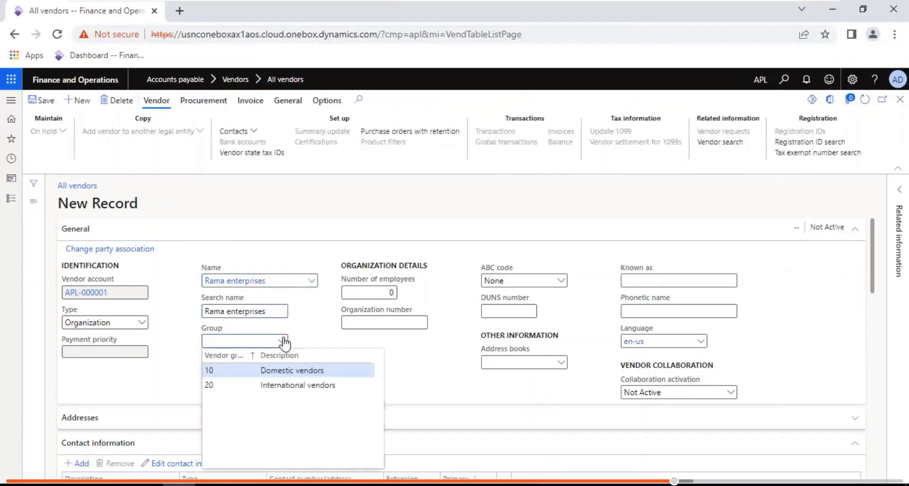
{"action": "left_click", "coordinate": [256, 370]}
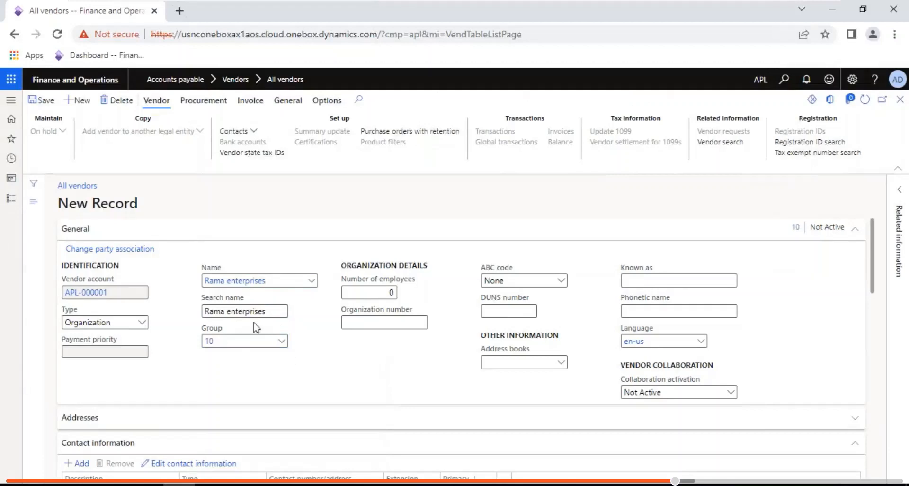
{"action": "key", "text": "ctrl+s"}
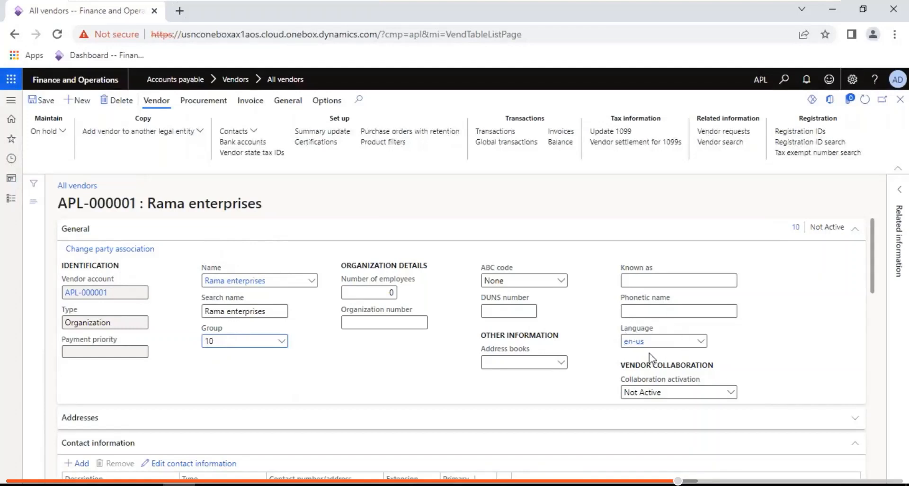
{"action": "mouse_move", "coordinate": [708, 1]}
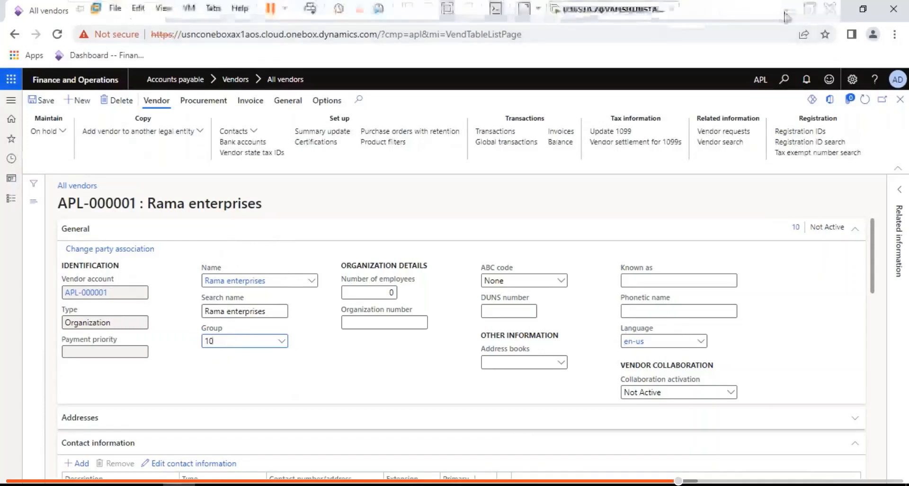
{"action": "left_click", "coordinate": [790, 5]}
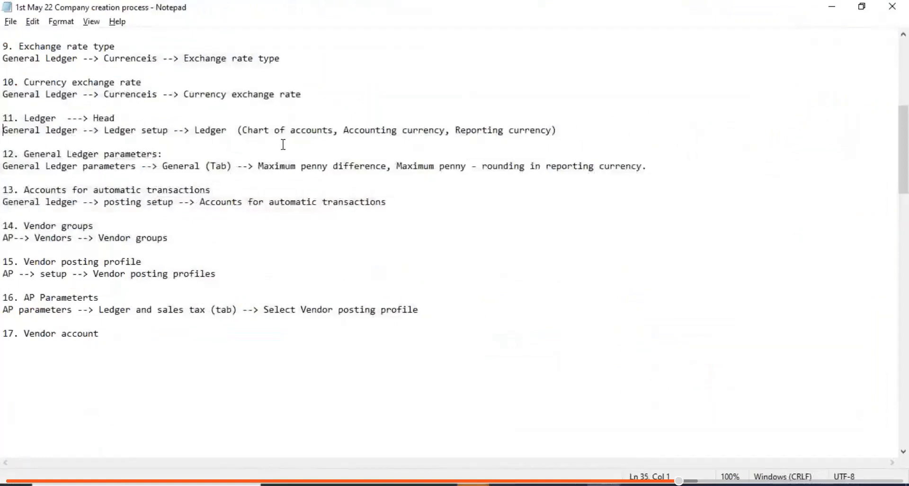
{"action": "key", "text": "ctrl+Home"}
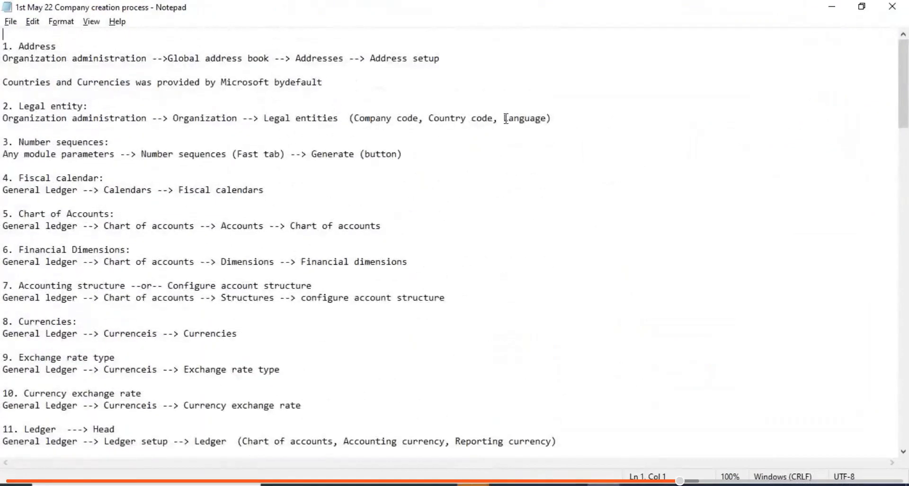
{"action": "left_click_drag", "start_coordinate": [505, 118], "coordinate": [547, 118]}
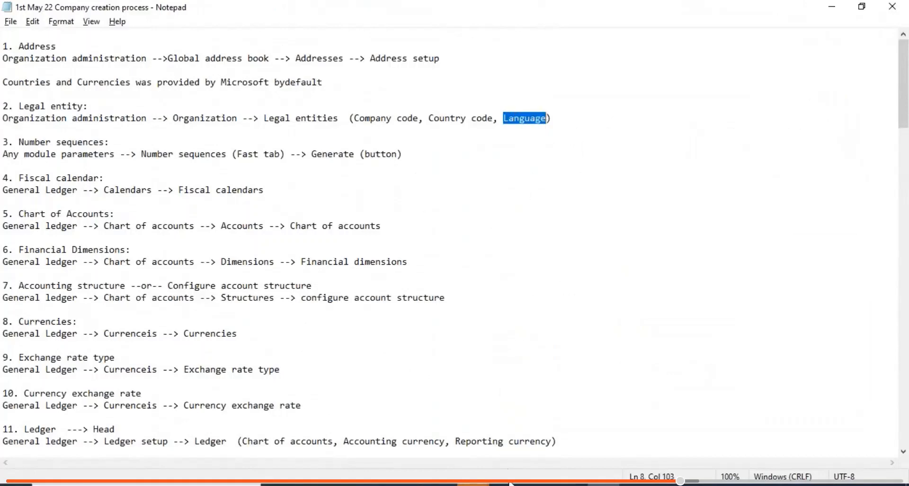
{"action": "key", "text": "alt+Tab"}
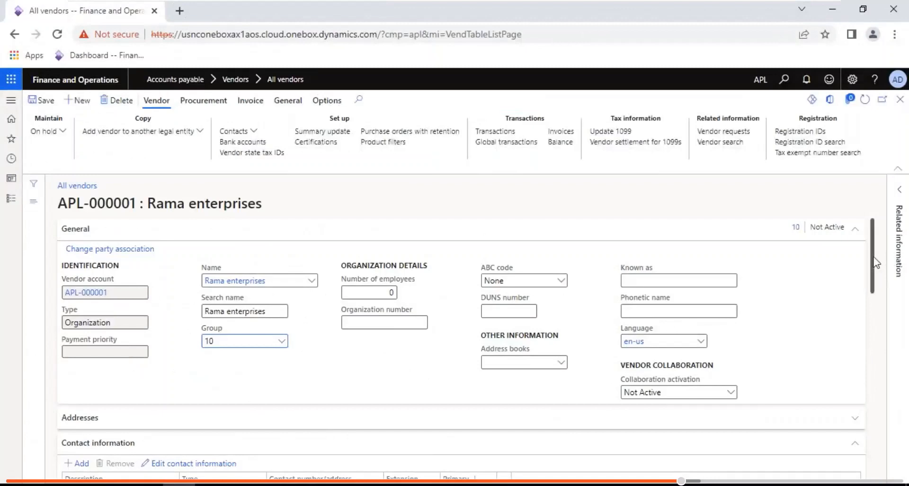
- Duplicate the All vendors page into a second browser tab
{"action": "left_click_drag", "start_coordinate": [877, 262], "coordinate": [880, 370]}
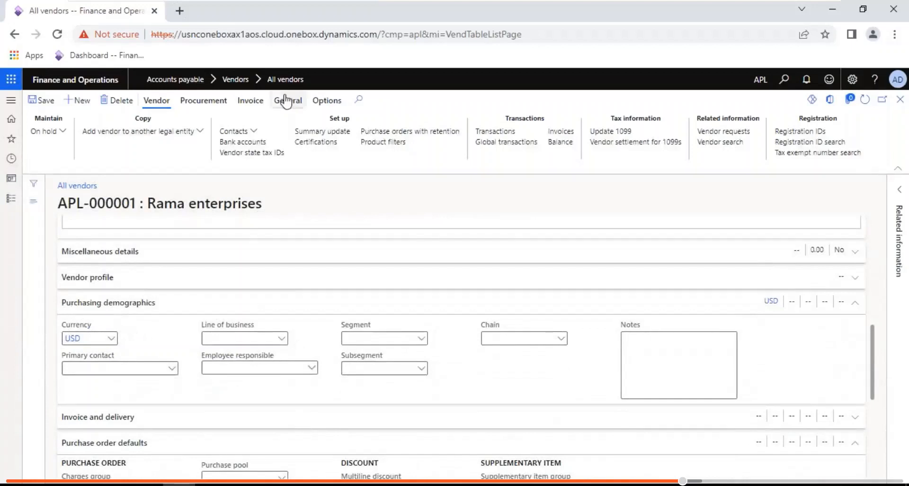
{"action": "right_click", "coordinate": [105, 18]}
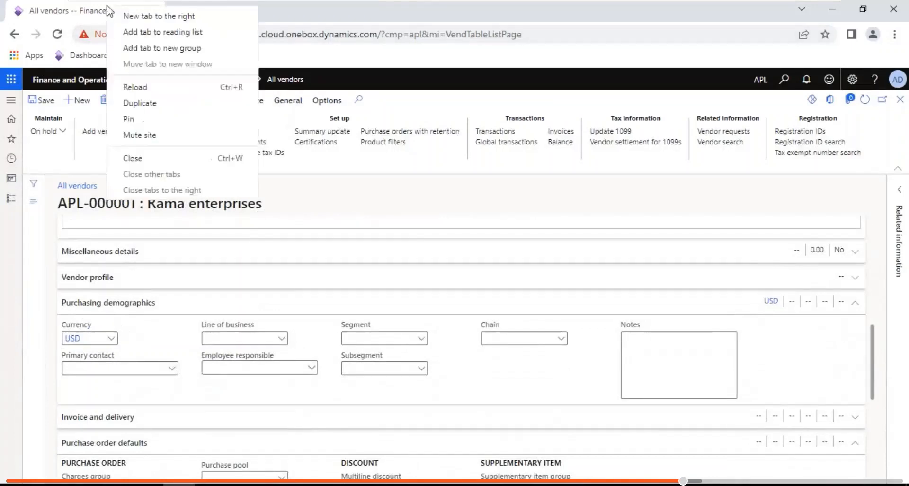
{"action": "left_click", "coordinate": [156, 103]}
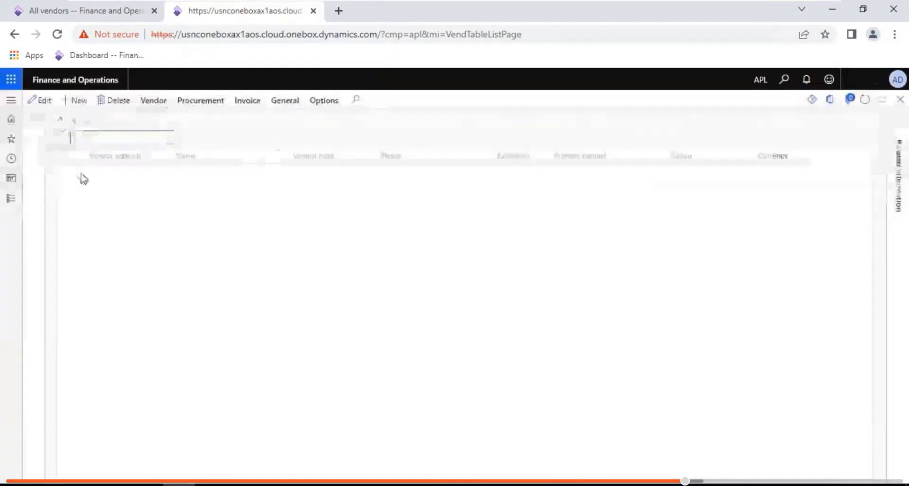
- Open General ledger > Ledger setup > Ledger to check the USD currency, then return to Rama enterprises
{"action": "left_click", "coordinate": [11, 198]}
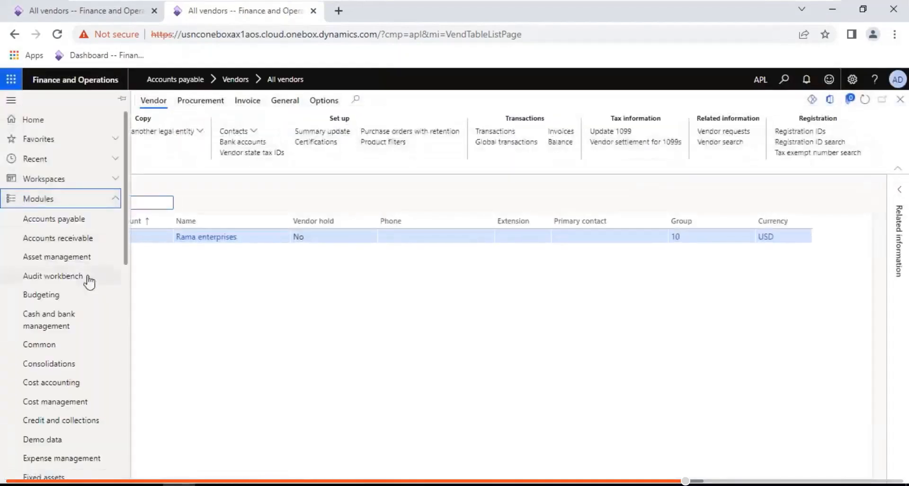
{"action": "scroll", "coordinate": [122, 308], "scroll_direction": "down", "scroll_amount": 7}
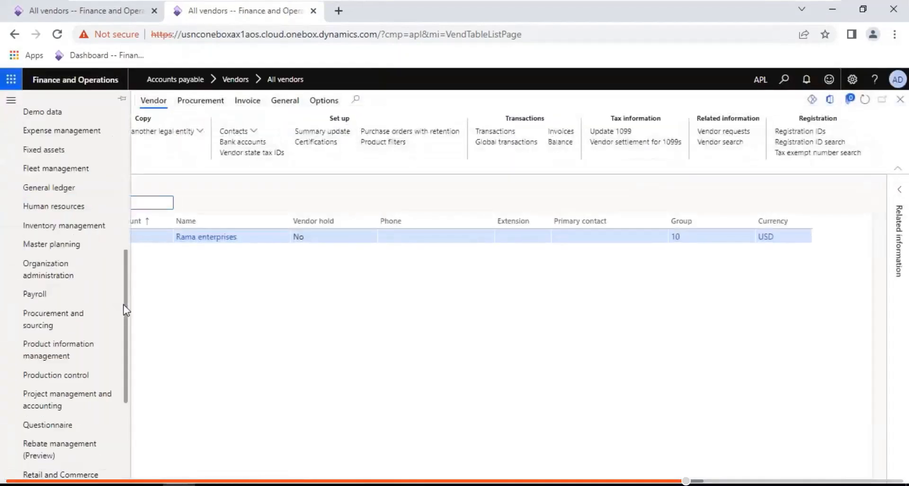
{"action": "left_click", "coordinate": [52, 188]}
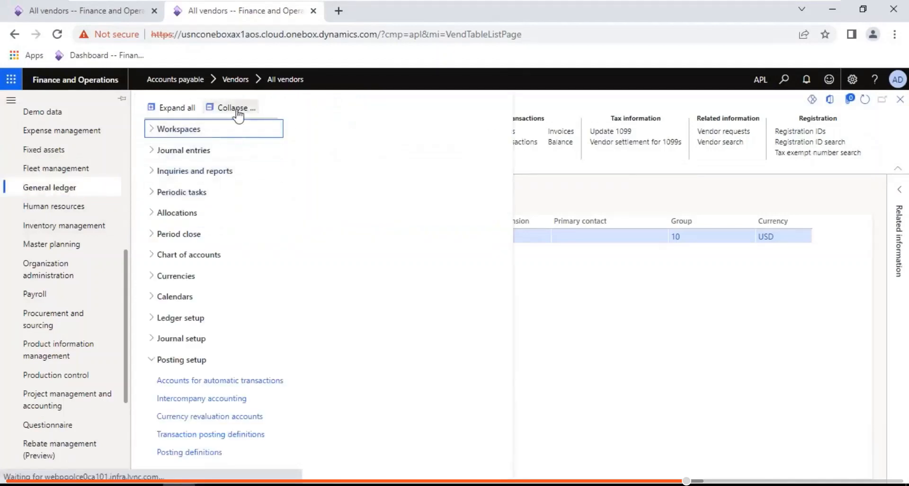
{"action": "left_click", "coordinate": [239, 115]}
{"action": "left_click", "coordinate": [204, 318]}
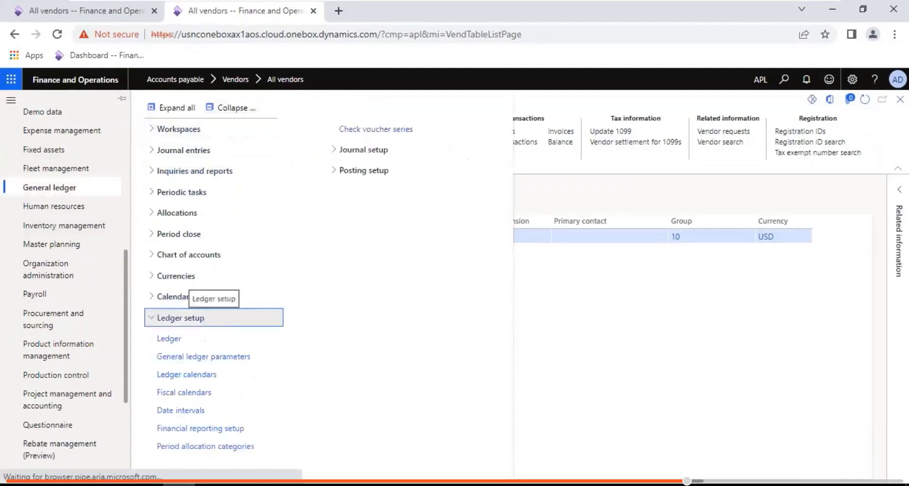
{"action": "left_click", "coordinate": [201, 340]}
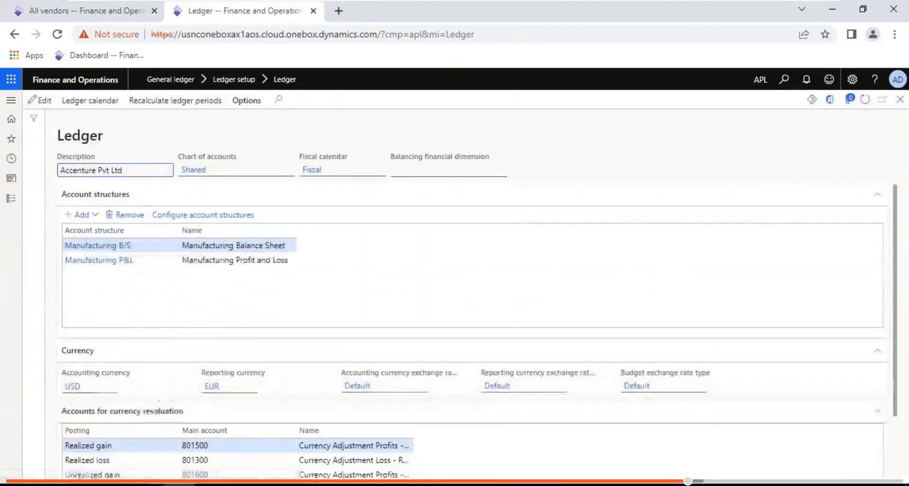
{"action": "left_click", "coordinate": [47, 15]}
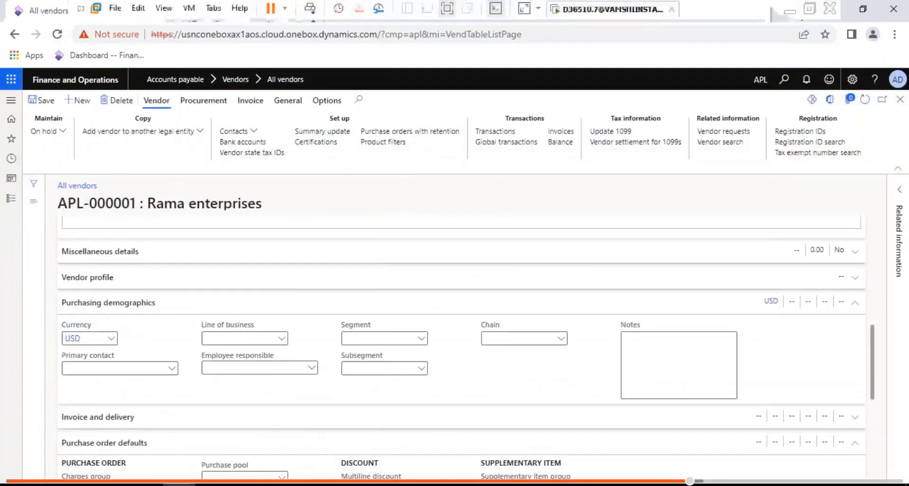
- Under '17. Vendor account', write the path AP --> Vendor --> All vendors --> Create new vendor and save
{"action": "left_click", "coordinate": [794, 17]}
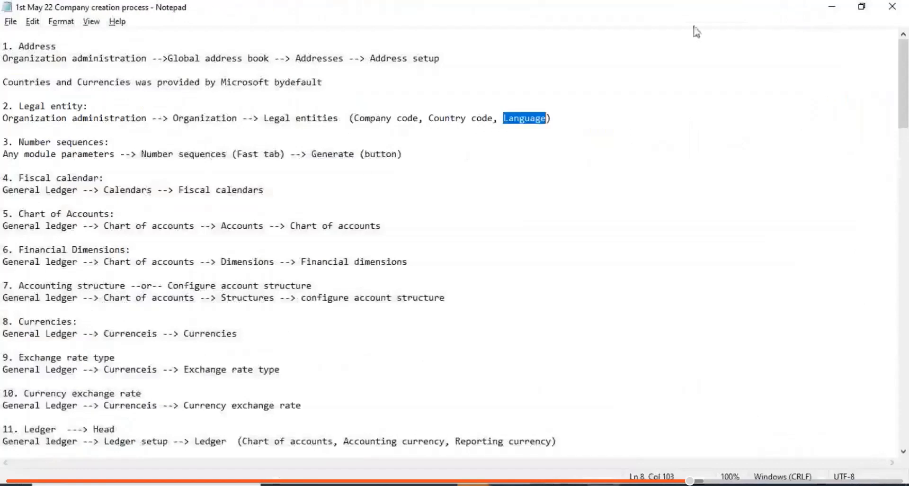
{"action": "left_click", "coordinate": [55, 401]}
{"action": "key", "text": "Down"}
{"action": "key", "text": "Down"}
{"action": "key", "text": "Down"}
{"action": "key", "text": "Down"}
{"action": "key", "text": "Down"}
{"action": "key", "text": "Down"}
{"action": "key", "text": "Down"}
{"action": "key", "text": "Down"}
{"action": "key", "text": "Down"}
{"action": "key", "text": "Down"}
{"action": "key", "text": "Down"}
{"action": "key", "text": "Down"}
{"action": "key", "text": "Down"}
{"action": "key", "text": "Down"}
{"action": "key", "text": "Down"}
{"action": "key", "text": "Down"}
{"action": "key", "text": "Down"}
{"action": "key", "text": "Down"}
{"action": "key", "text": "Down"}
{"action": "key", "text": "Down"}
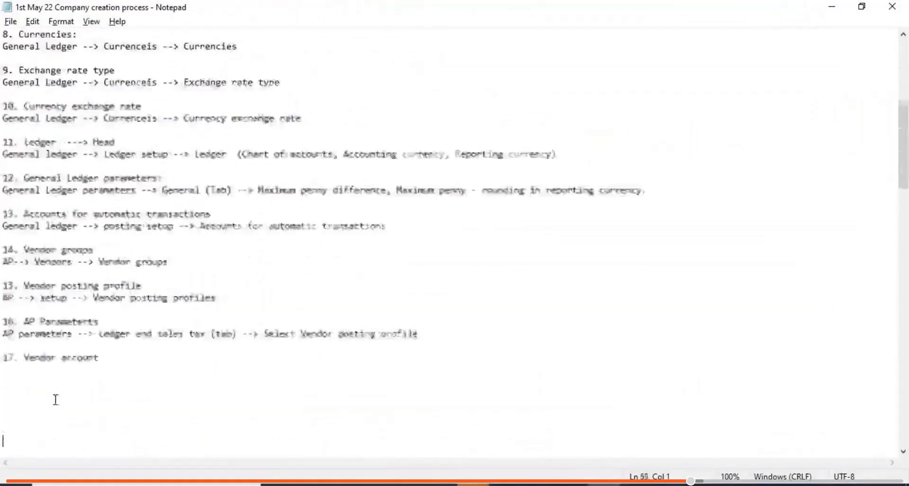
{"action": "left_click", "coordinate": [7, 276]}
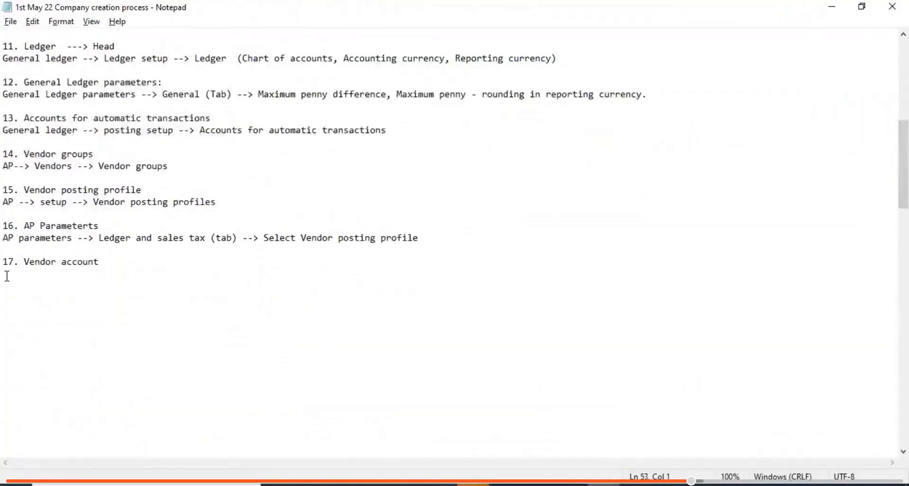
{"action": "type", "text": "AP --"}
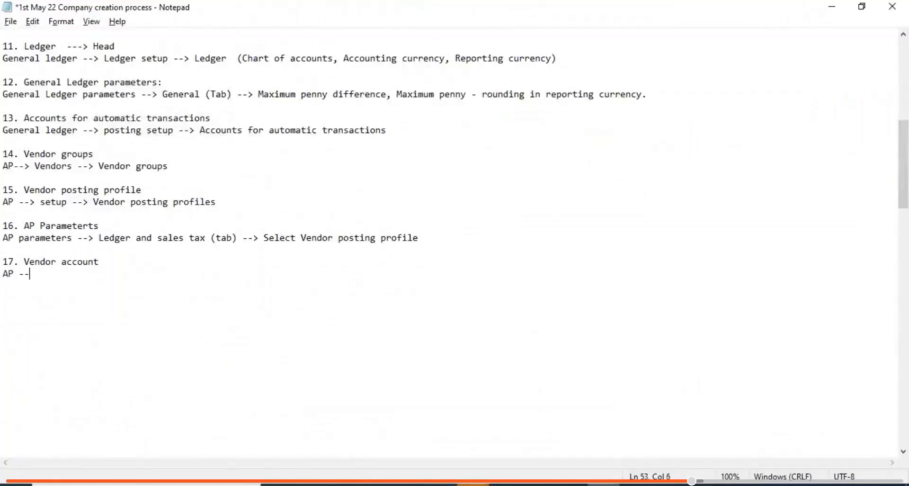
{"action": "type", "text": "> Vendor "}
{"action": "type", "text": " --> All ve"}
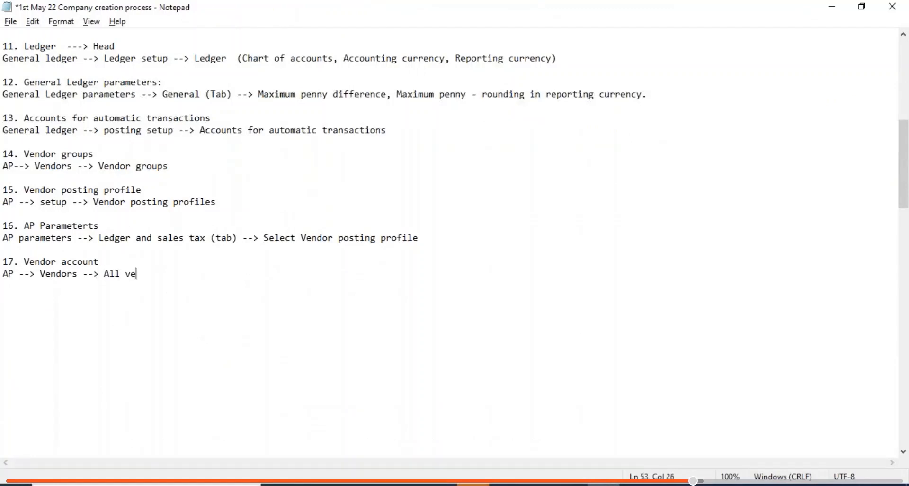
{"action": "type", "text": "ndors --> Create new vendor"}
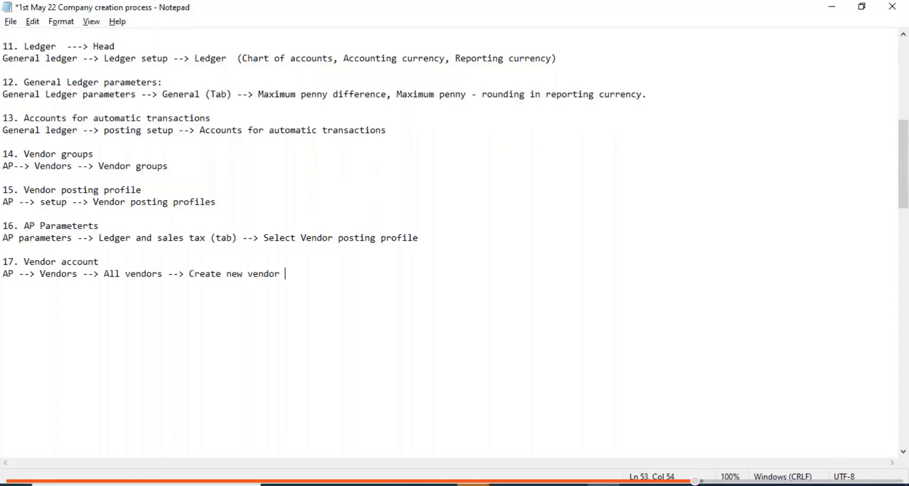
{"action": "key", "text": "ctrl+s"}
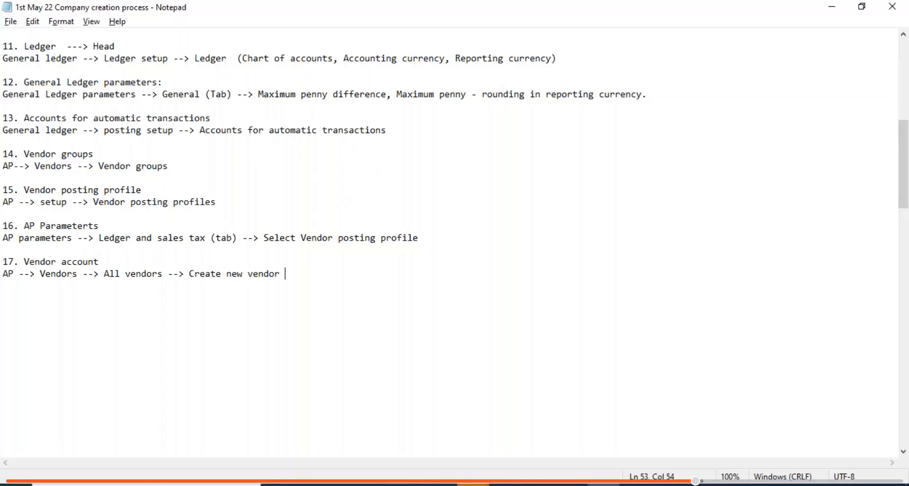
- Add the remark '(Currency is automatically populated from Ledger)' on its own line
{"action": "type", "text": "(Cu"}
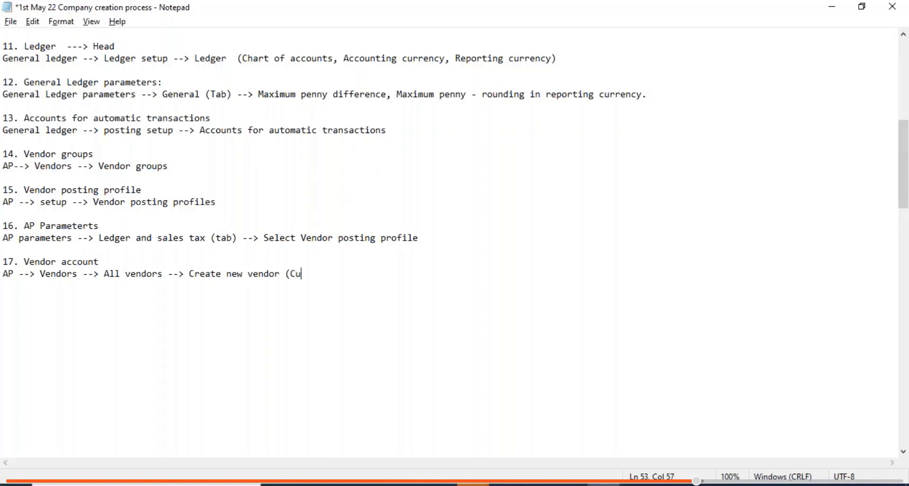
{"action": "type", "text": "rrency is auto"}
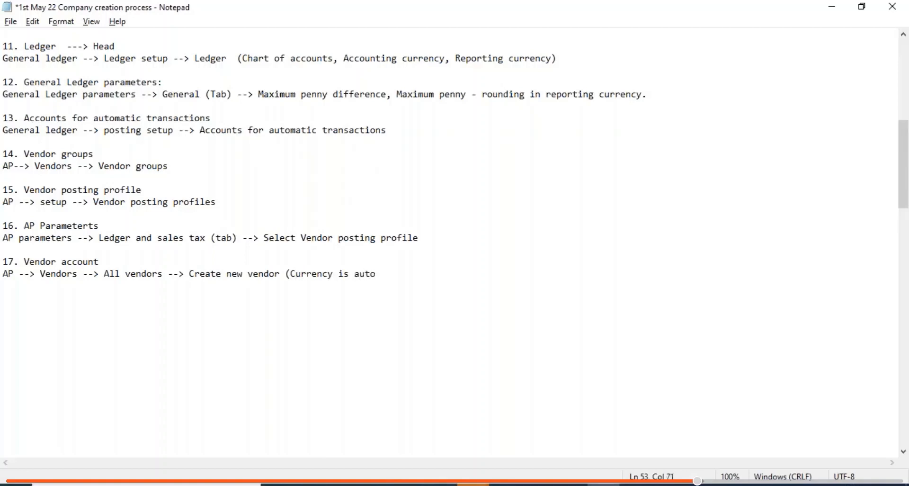
{"action": "type", "text": "matically populat"}
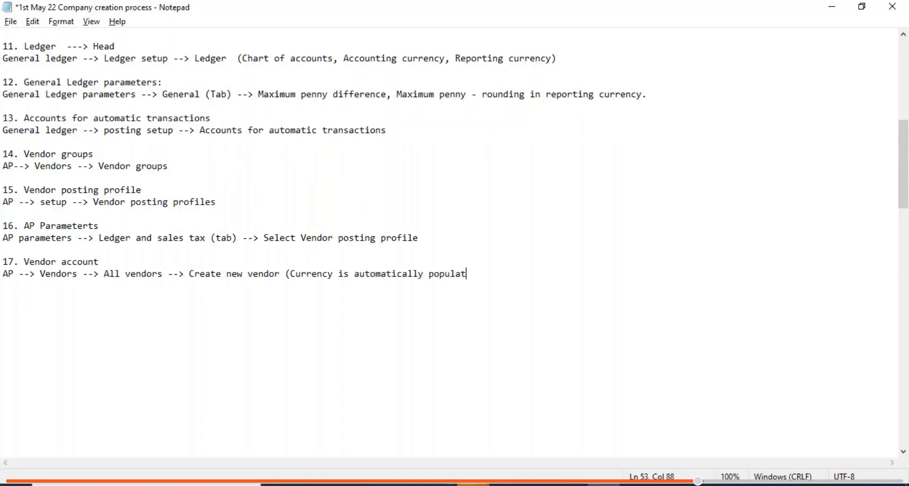
{"action": "type", "text": "ed from Ledger"}
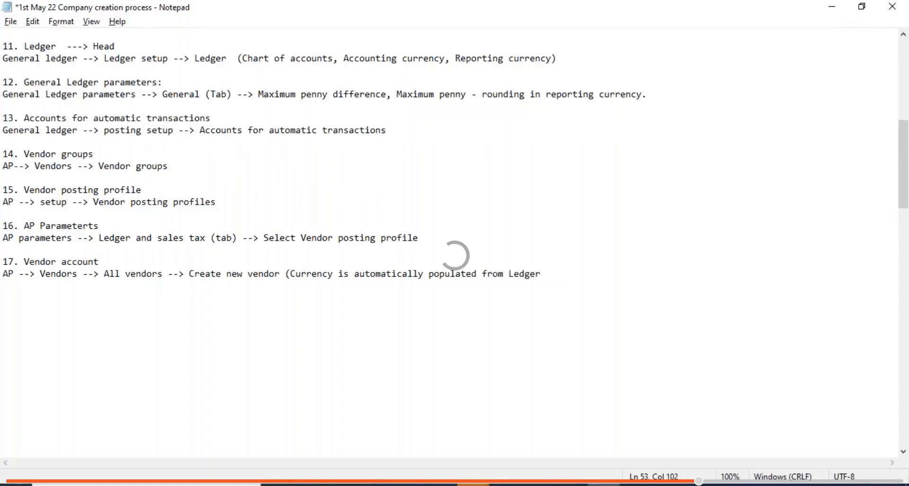
{"action": "type", "text": ")"}
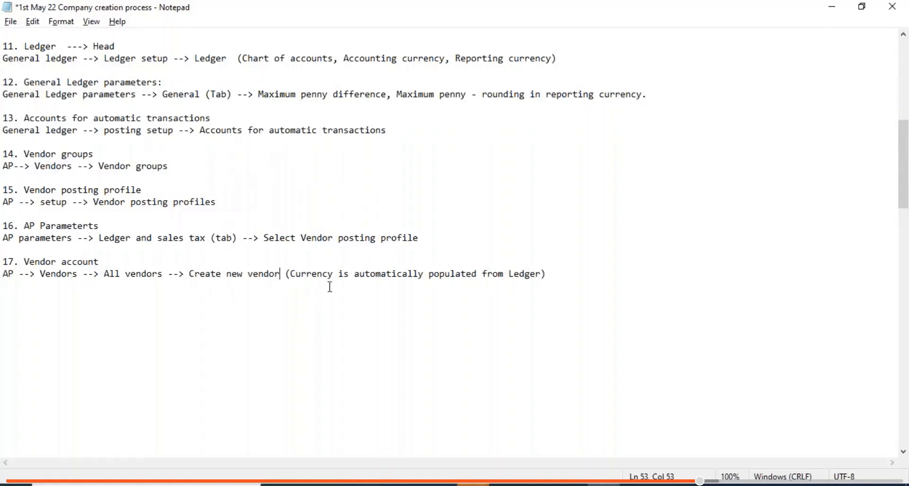
{"action": "key", "text": "Return"}
{"action": "key", "text": "Delete"}
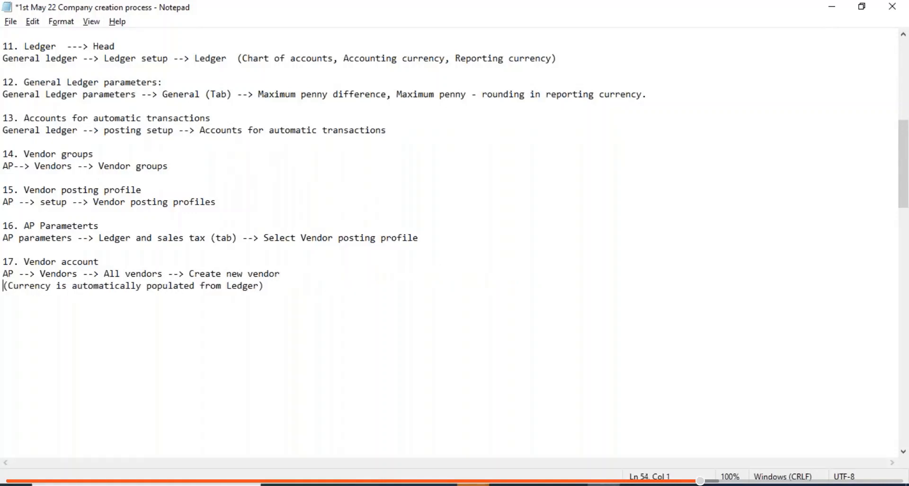
{"action": "key", "text": "Return"}
- Add '(Language is automatically populated from Legal entity)' on the next line and save the notes
{"action": "type", "text": "(Languarg"}
{"action": "key", "text": "BackSpace"}
{"action": "key", "text": "BackSpace"}
{"action": "type", "text": "ge"}
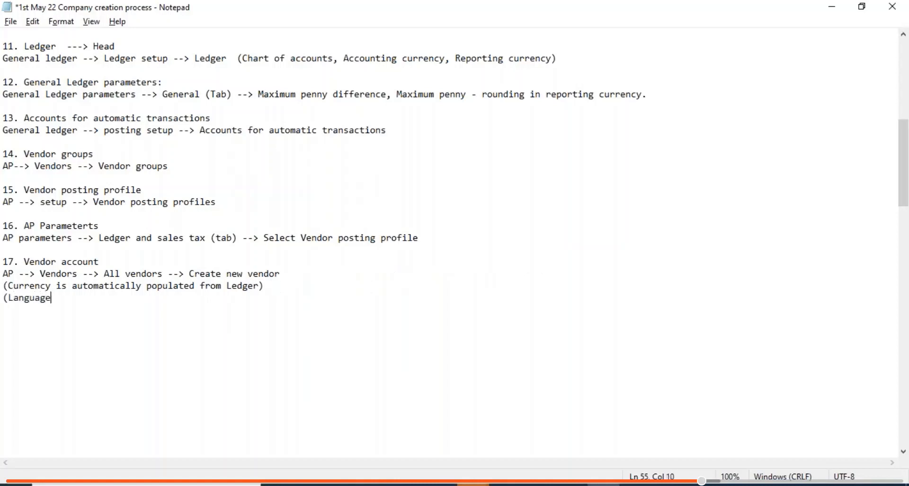
{"action": "type", "text": " is automaticll"}
{"action": "key", "text": "BackSpace"}
{"action": "type", "text": "a"}
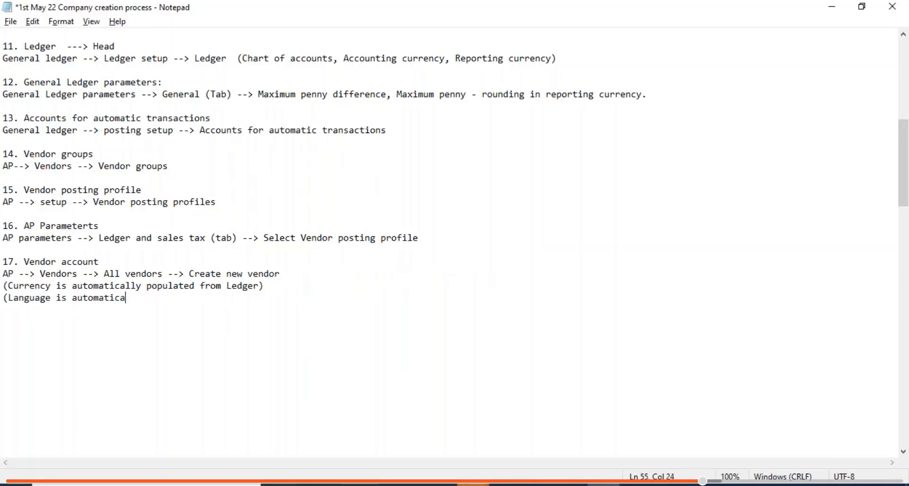
{"action": "type", "text": "lly populated fr"}
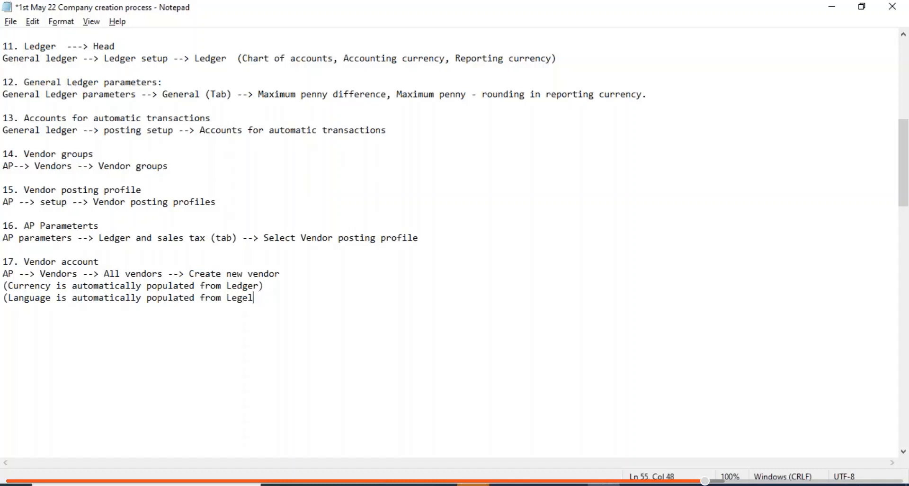
{"action": "type", "text": "om Lege"}
{"action": "key", "text": "BackSpace"}
{"action": "key", "text": "BackSpace"}
{"action": "type", "text": "al"}
{"action": "key", "text": "BackSpace"}
{"action": "key", "text": "BackSpace"}
{"action": "key", "text": "BackSpace"}
{"action": "type", "text": "gal entity)"}
{"action": "key", "text": "ctrl+s"}
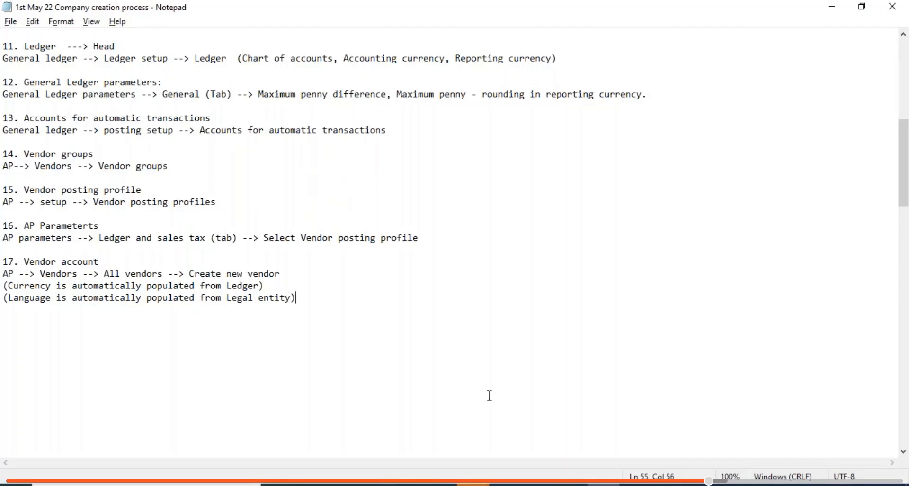
{"action": "left_click", "coordinate": [474, 484]}
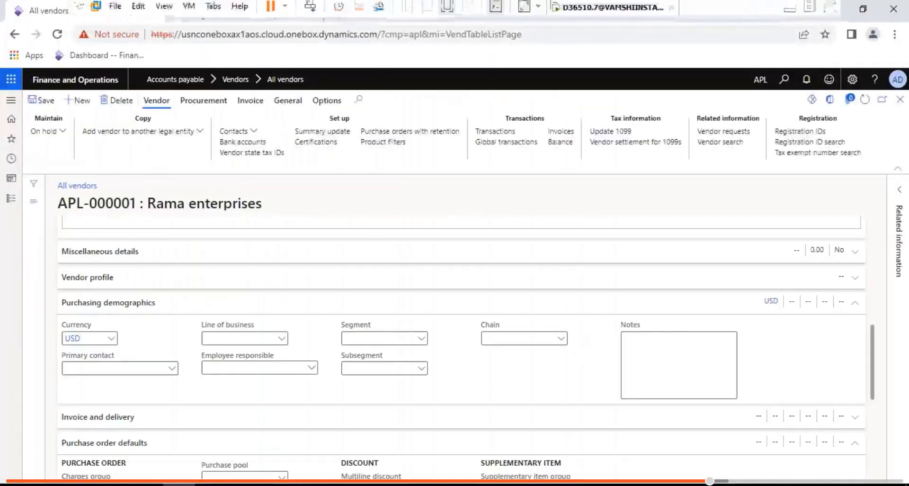
- Select and copy the Notepad notes for steps 14 through 17
{"action": "left_click", "coordinate": [788, 12]}
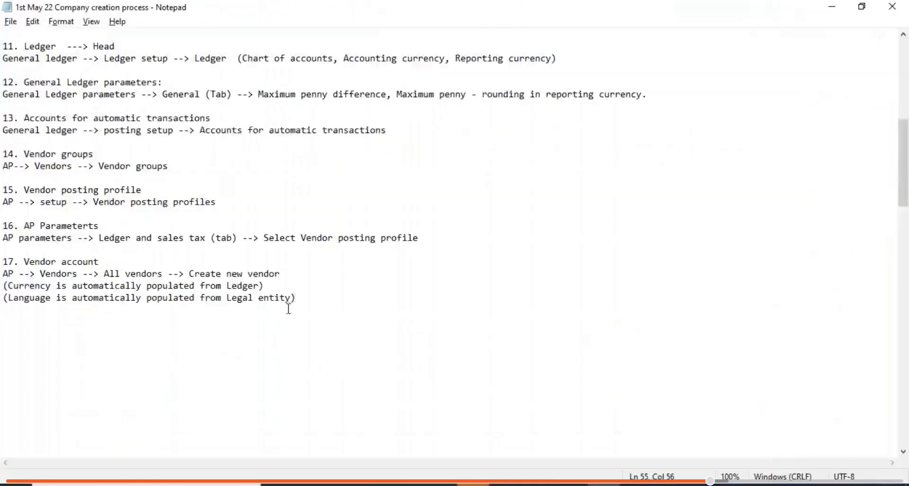
{"action": "left_click_drag", "start_coordinate": [325, 301], "coordinate": [5, 154]}
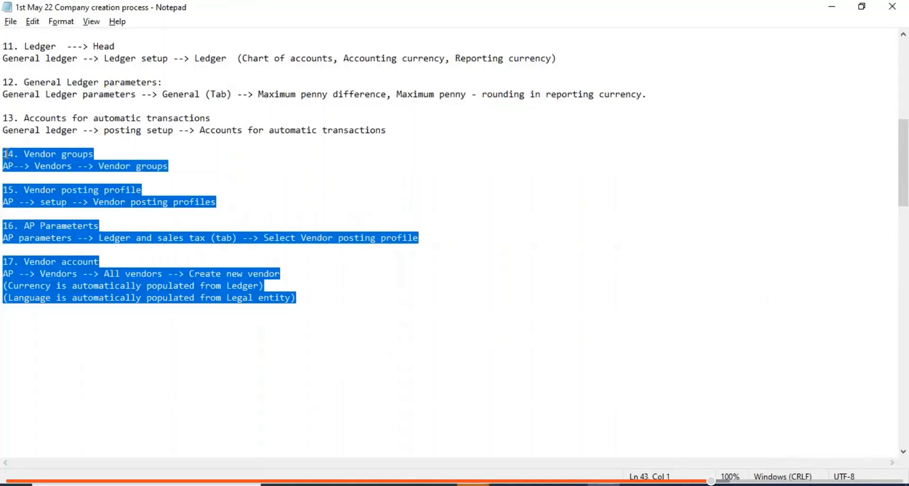
{"action": "left_click", "coordinate": [6, 154]}
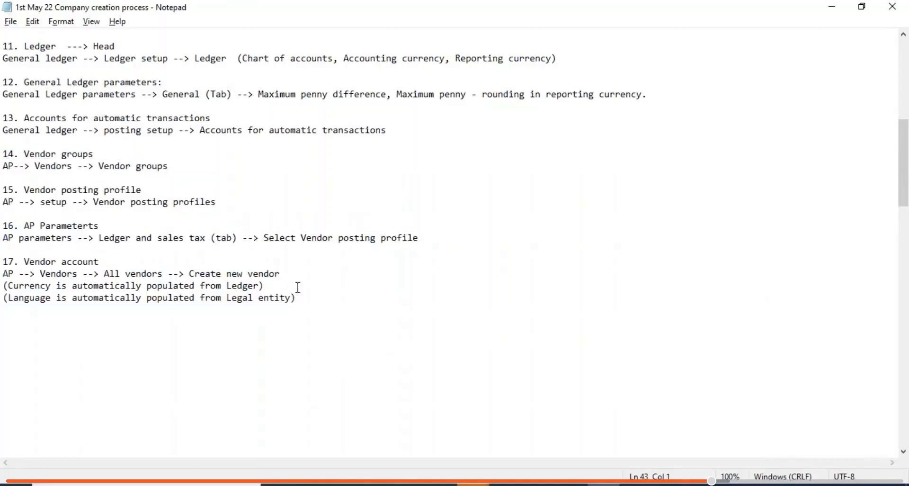
{"action": "left_click_drag", "start_coordinate": [301, 297], "coordinate": [4, 154]}
{"action": "key", "text": "ctrl+c"}
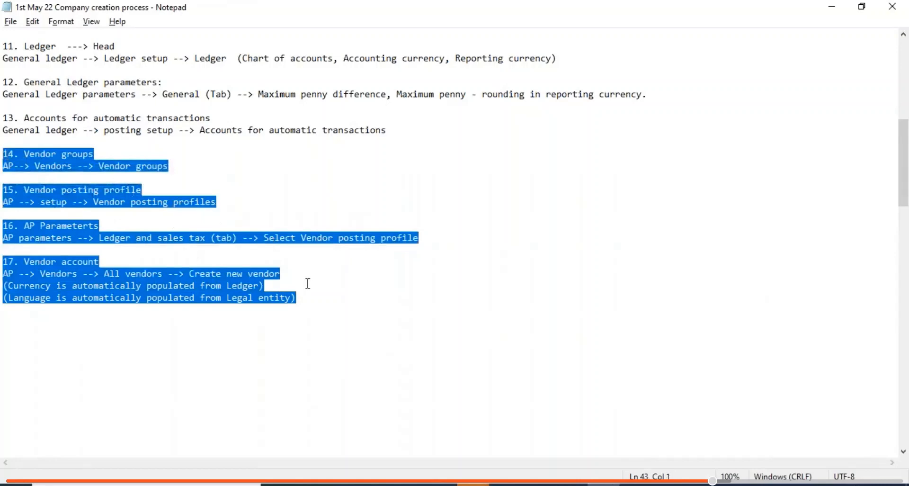
- Paste the copied steps below step 17 and renumber the first pasted heading from 14 to 18
{"action": "left_click", "coordinate": [304, 298]}
{"action": "key", "text": "Return"}
{"action": "key", "text": "Return"}
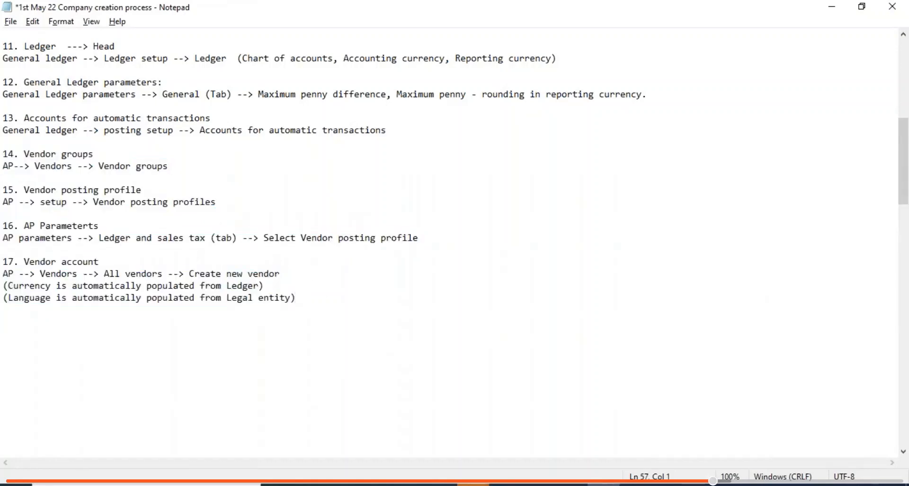
{"action": "key", "text": "ctrl+v"}
{"action": "left_click", "coordinate": [16, 297]}
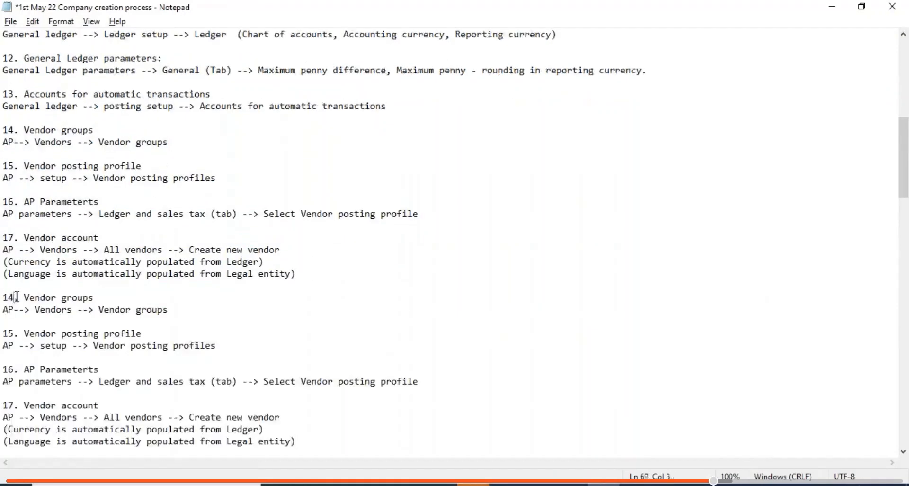
{"action": "key", "text": "BackSpace"}
{"action": "type", "text": "8"}
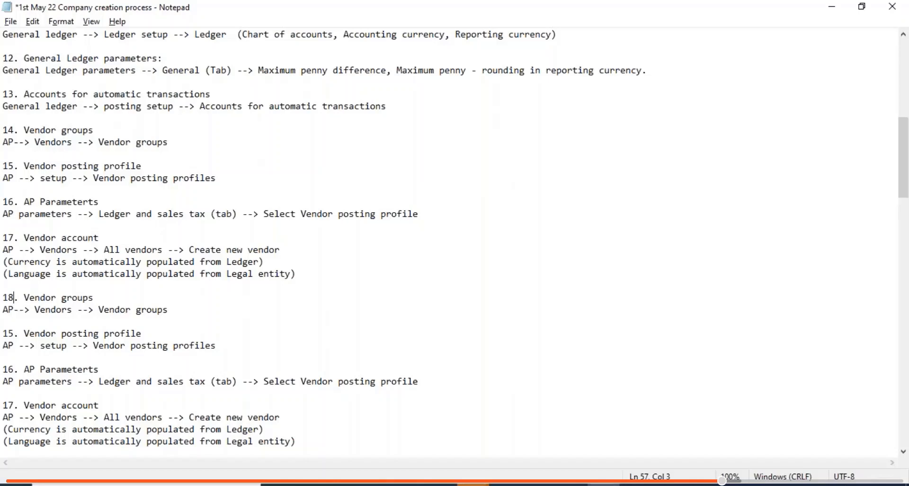
- Rename step 18's heading from Vendor groups to Customer groups
{"action": "left_click", "coordinate": [58, 298]}
{"action": "key", "text": "BackSpace"}
{"action": "key", "text": "BackSpace"}
{"action": "key", "text": "BackSpace"}
{"action": "key", "text": "BackSpace"}
{"action": "key", "text": "BackSpace"}
{"action": "key", "text": "BackSpace"}
{"action": "key", "text": "BackSpace"}
{"action": "type", "text": "Cut"}
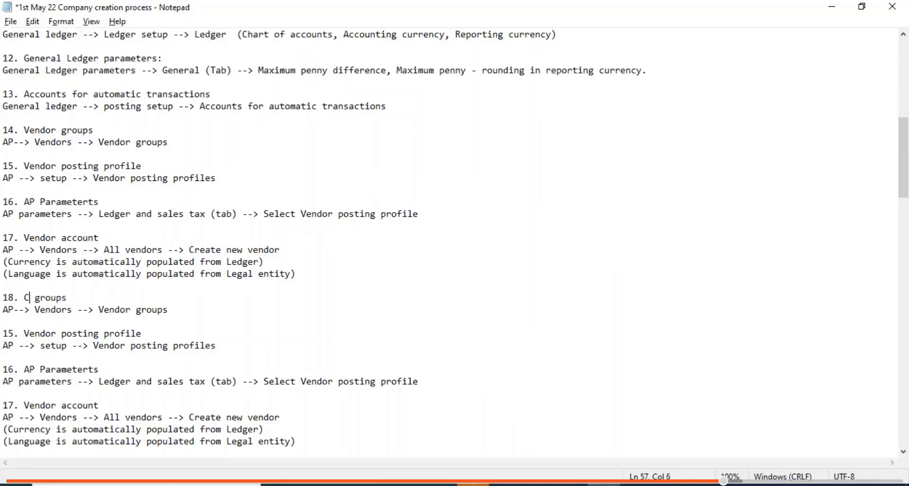
{"action": "key", "text": "BackSpace"}
{"action": "type", "text": "stomer"}
- Change the start of step 18's path from AP and Vendors to 'AR--> setup'
{"action": "left_click", "coordinate": [14, 309]}
{"action": "key", "text": "BackSpace"}
{"action": "type", "text": "R"}
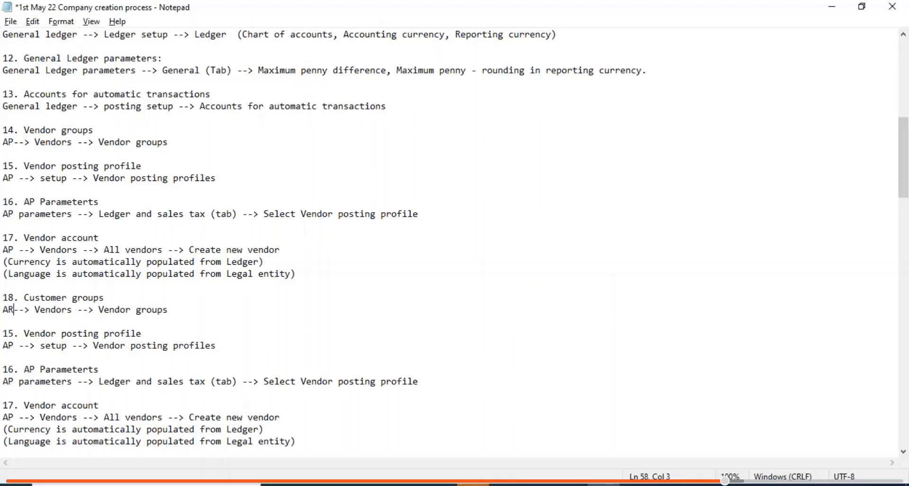
{"action": "key", "text": "Right"}
{"action": "key", "text": "Right"}
{"action": "key", "text": "Right"}
{"action": "key", "text": "Right"}
{"action": "key", "text": "Right"}
{"action": "key", "text": "Right"}
{"action": "key", "text": "Right"}
{"action": "key", "text": "Right"}
{"action": "key", "text": "BackSpace"}
{"action": "key", "text": "BackSpace"}
{"action": "key", "text": "BackSpace"}
{"action": "key", "text": "BackSpace"}
{"action": "key", "text": "BackSpace"}
{"action": "key", "text": "BackSpace"}
{"action": "key", "text": "BackSpace"}
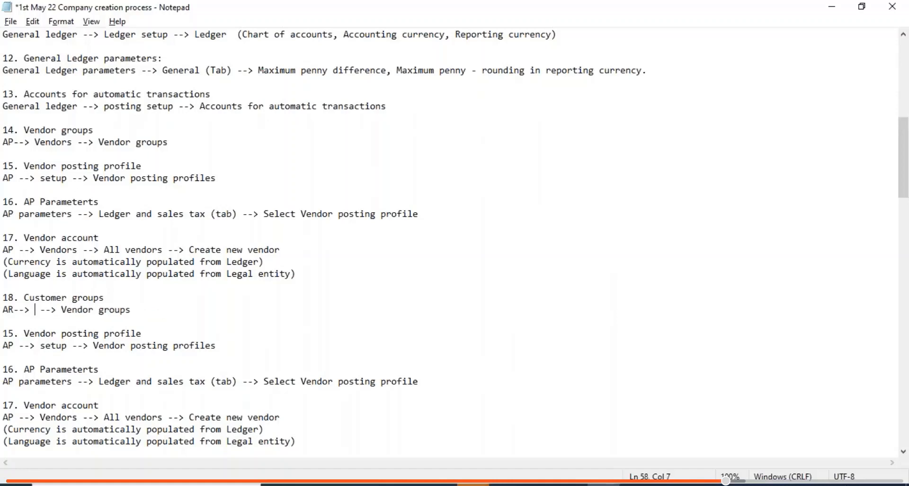
{"action": "type", "text": "setup"}
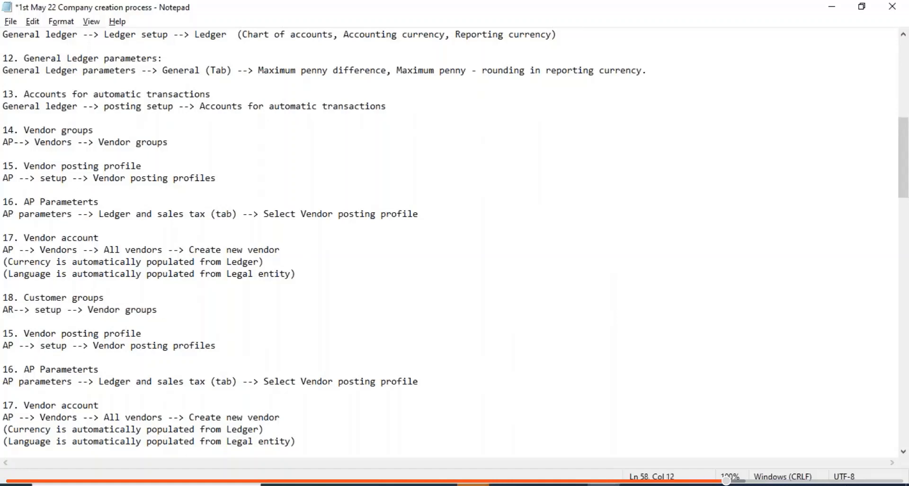
{"action": "key", "text": "Right"}
{"action": "key", "text": "Right"}
{"action": "key", "text": "Right"}
{"action": "key", "text": "Right"}
{"action": "key", "text": "Right"}
{"action": "key", "text": "Right"}
{"action": "key", "text": "Right"}
{"action": "key", "text": "Right"}
{"action": "key", "text": "Right"}
{"action": "key", "text": "Right"}
{"action": "key", "text": "BackSpace"}
{"action": "key", "text": "BackSpace"}
{"action": "key", "text": "BackSpace"}
{"action": "key", "text": "BackSpace"}
{"action": "key", "text": "BackSpace"}
{"action": "key", "text": "BackSpace"}
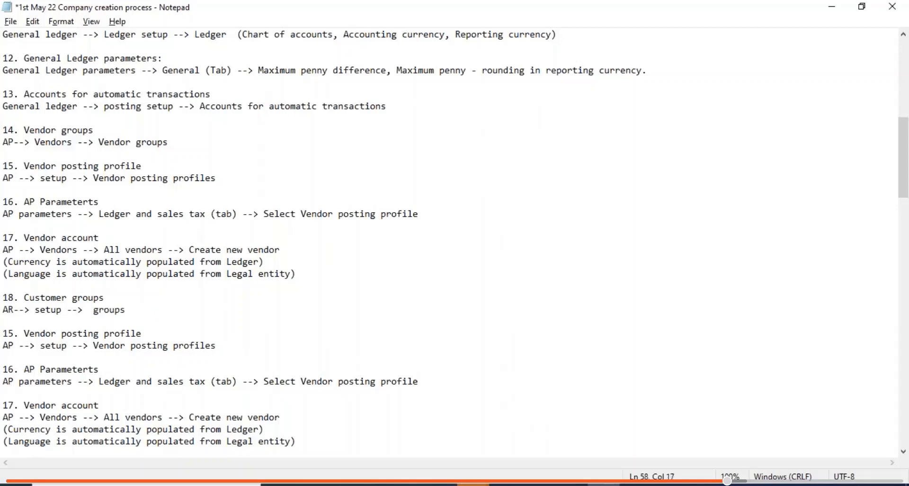
- Finish the path as 'AR--> setup --> Customer groups' and save the notes
{"action": "key", "text": "shift+Up"}
{"action": "type", "text": "Cu gro"}
{"action": "key", "text": "ctrl+z"}
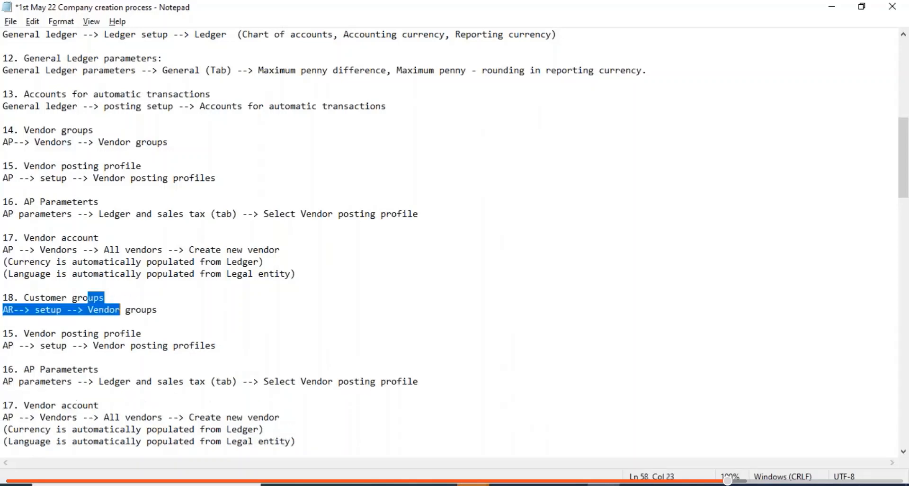
{"action": "left_click", "coordinate": [123, 310]}
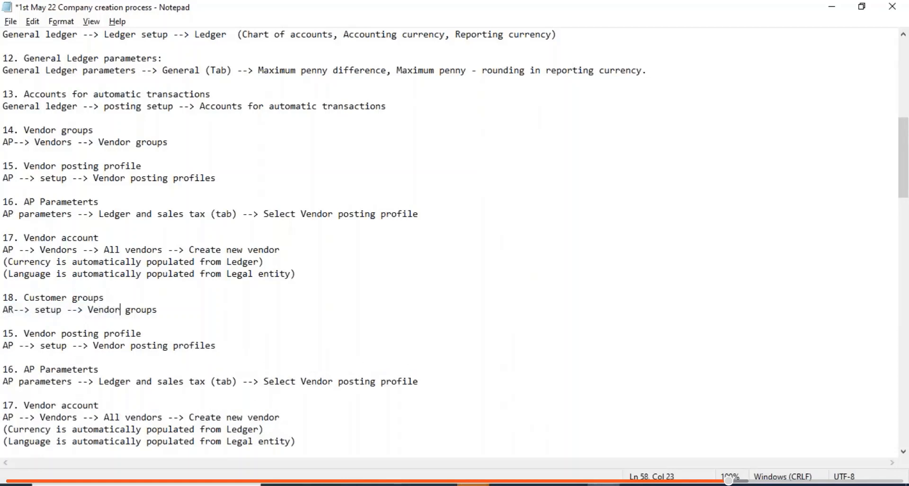
{"action": "key", "text": "BackSpace"}
{"action": "key", "text": "BackSpace"}
{"action": "key", "text": "BackSpace"}
{"action": "key", "text": "BackSpace"}
{"action": "key", "text": "BackSpace"}
{"action": "key", "text": "BackSpace"}
{"action": "type", "text": "Customers"}
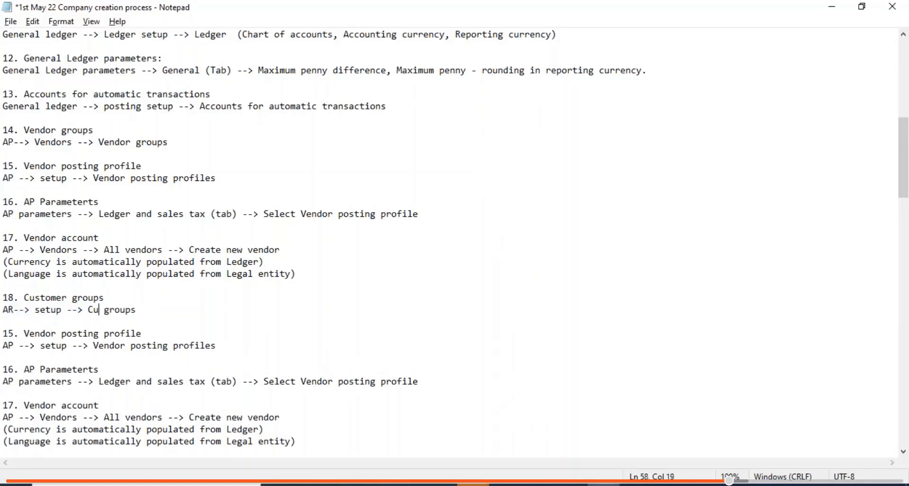
{"action": "key", "text": "BackSpace"}
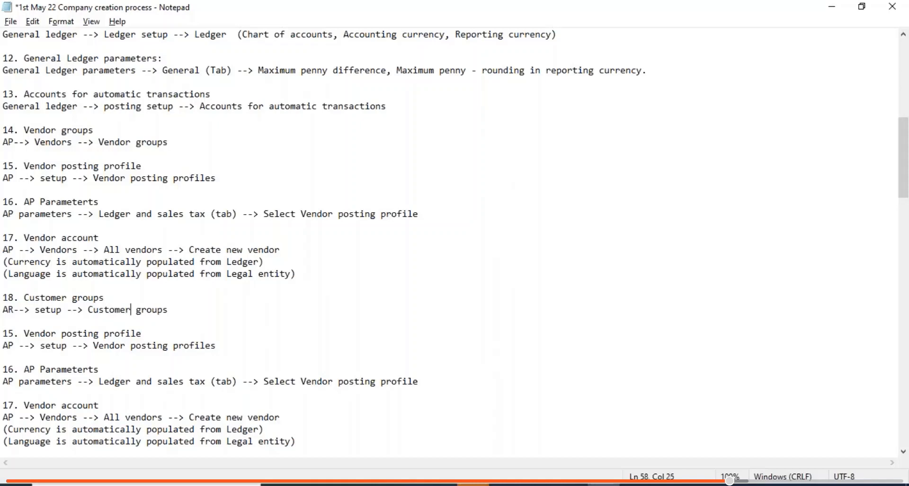
{"action": "key", "text": "ctrl+s"}
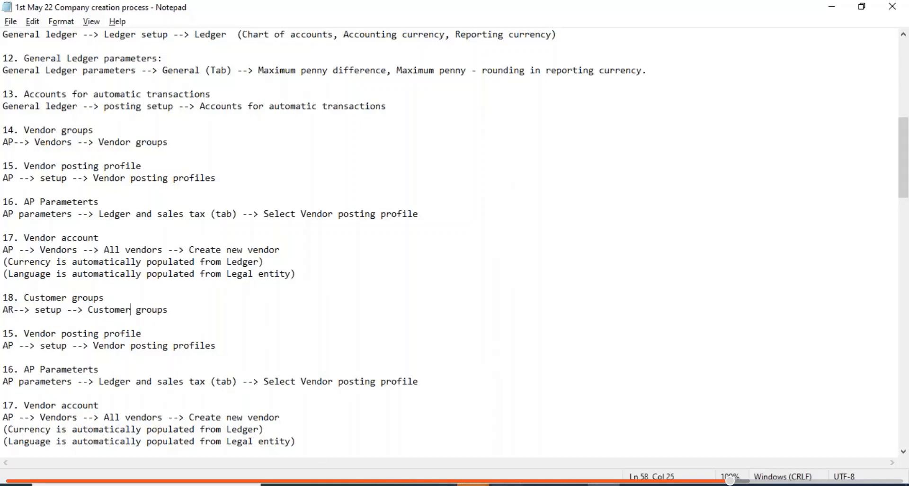
{"action": "key", "text": "alt+Tab"}
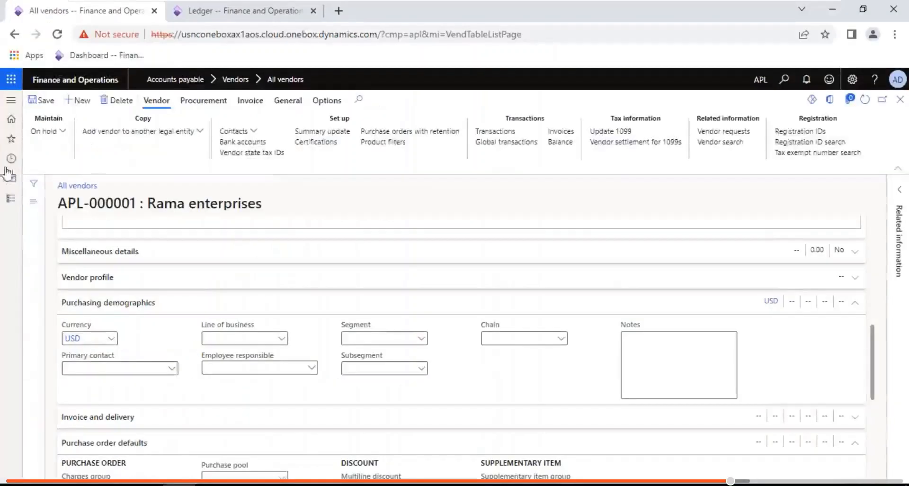
- Open the Customer groups page under Accounts receivable > Setup
{"action": "left_click", "coordinate": [11, 198]}
{"action": "left_click", "coordinate": [58, 239]}
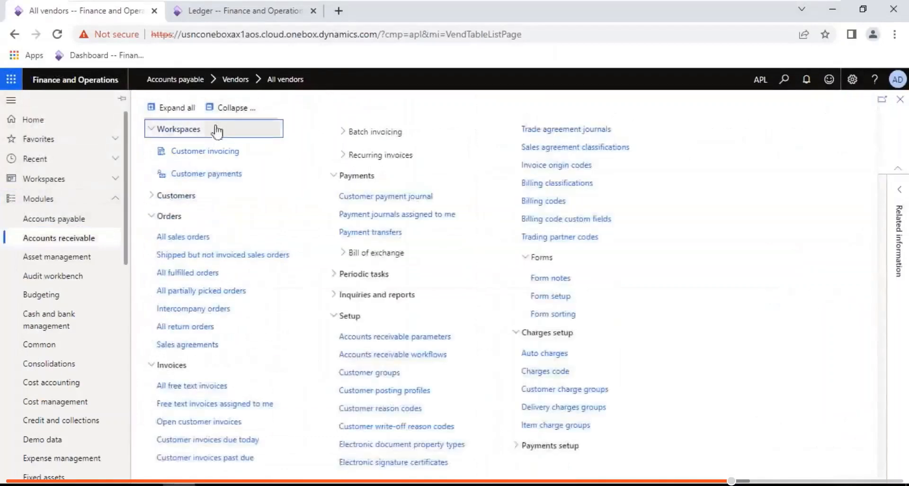
{"action": "left_click", "coordinate": [233, 108]}
{"action": "left_click", "coordinate": [169, 276]}
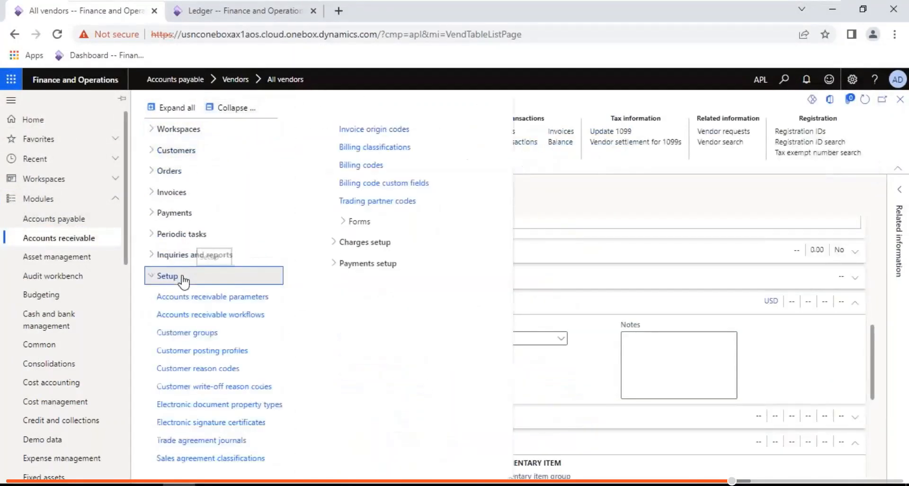
{"action": "left_click", "coordinate": [187, 339]}
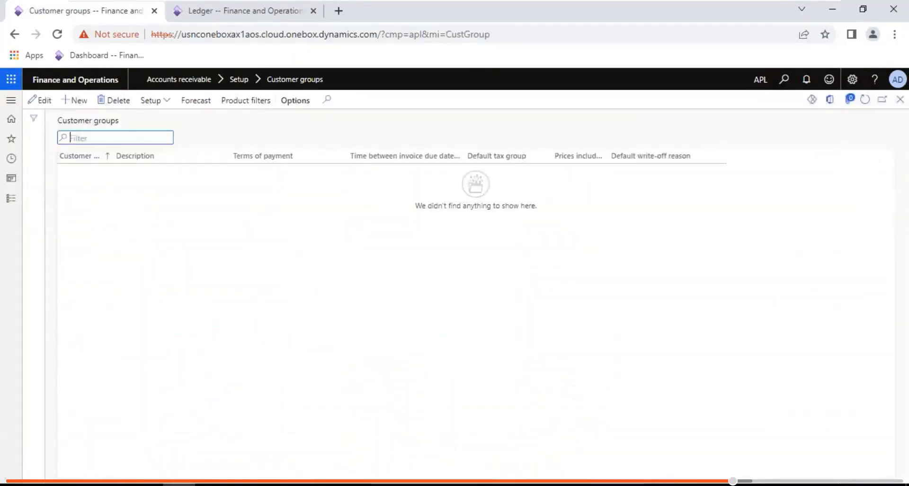
- Add customer groups 10 'Domestic customers' and 20 'International customers'
{"action": "left_click", "coordinate": [76, 100]}
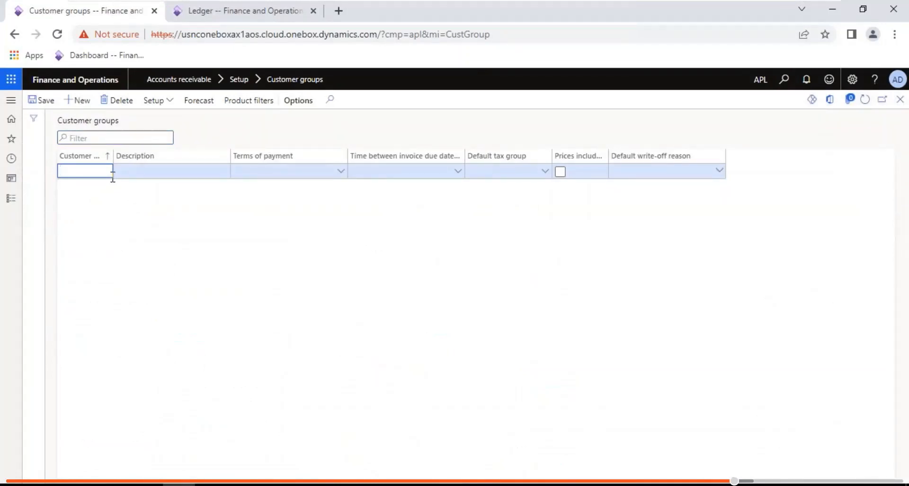
{"action": "type", "text": "10"}
{"action": "key", "text": "Tab"}
{"action": "type", "text": "Do"}
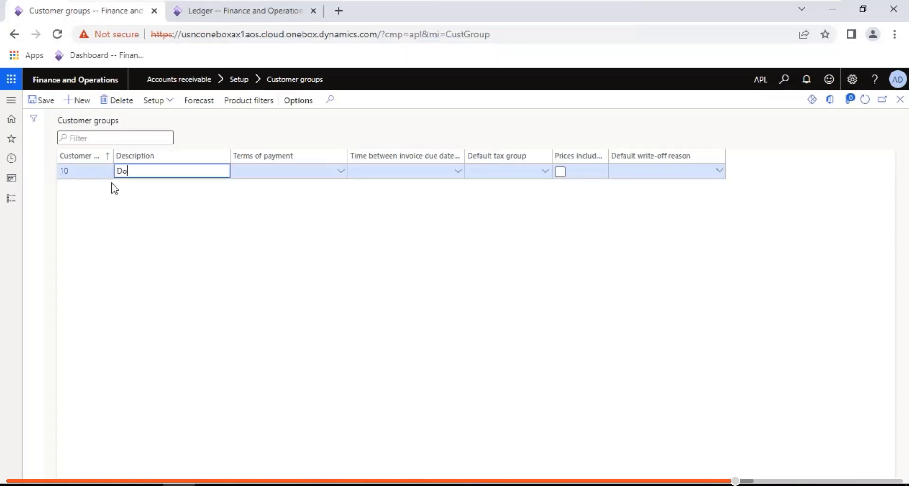
{"action": "type", "text": "mestic customers"}
{"action": "left_click", "coordinate": [78, 100]}
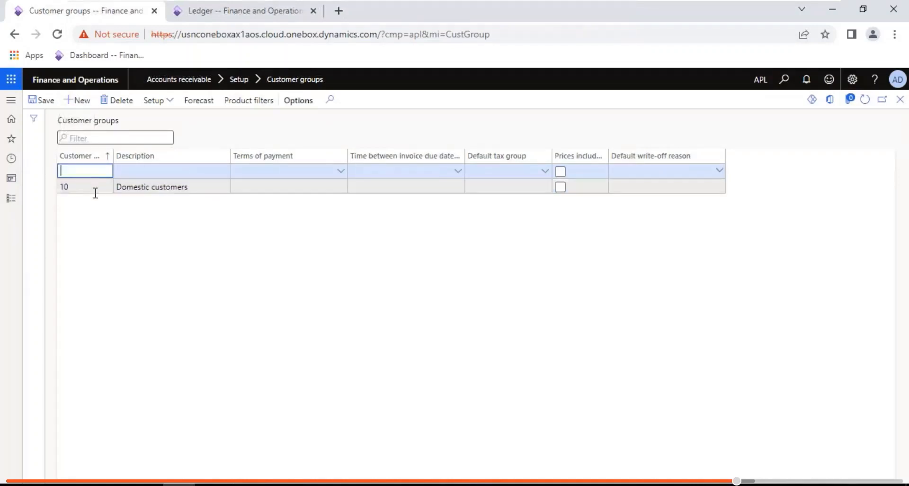
{"action": "type", "text": "20"}
{"action": "key", "text": "Tab"}
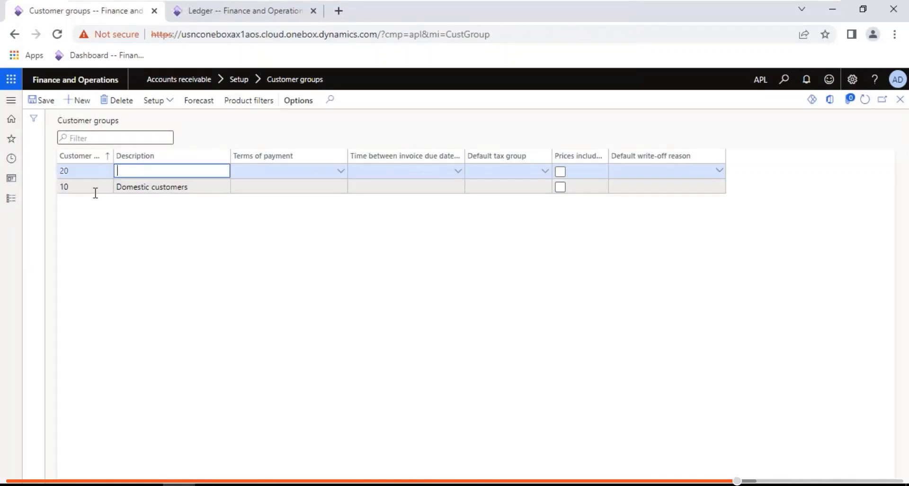
{"action": "type", "text": "International customers"}
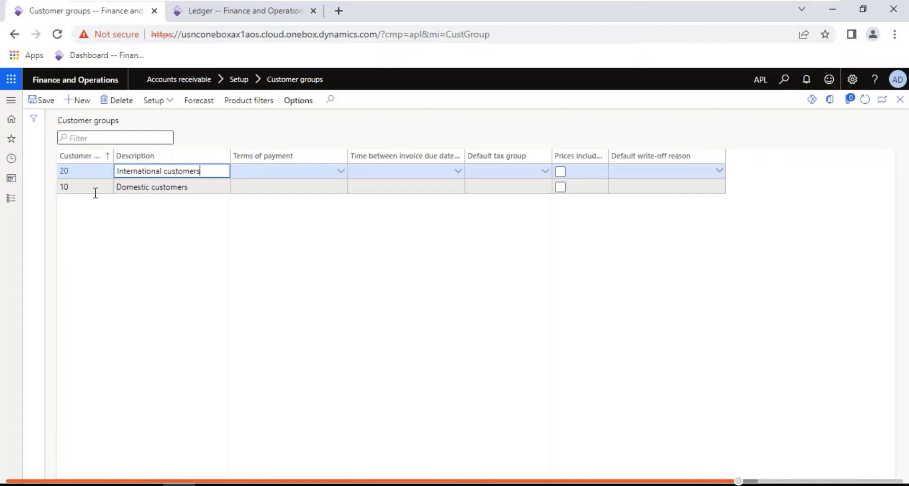
{"action": "left_click", "coordinate": [87, 185]}
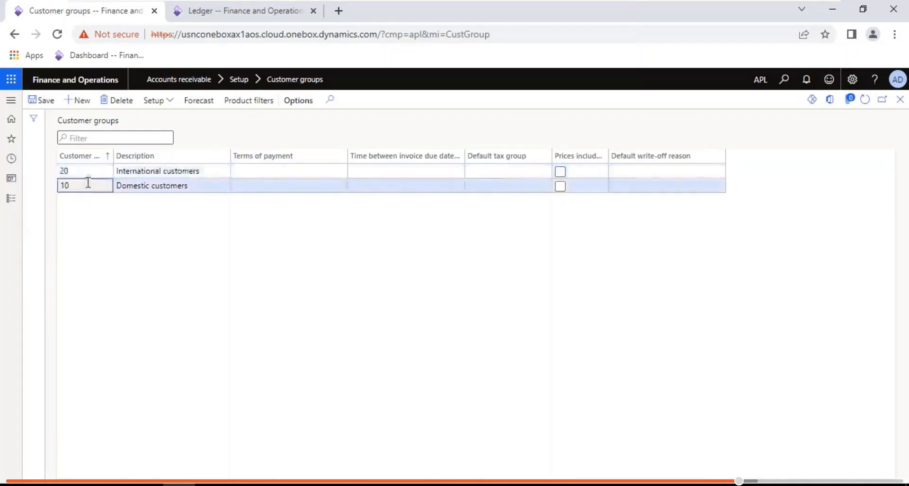
{"action": "left_click", "coordinate": [10, 199]}
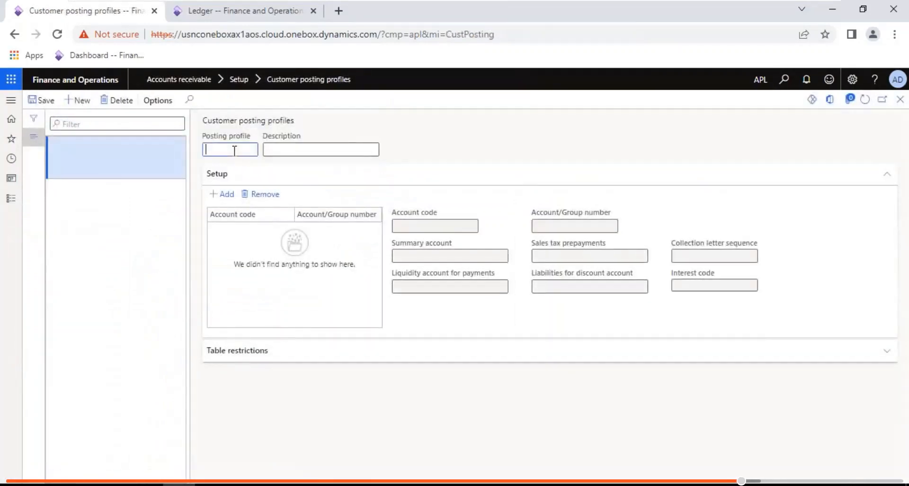
- Create posting profile CPP 'Customer posting frofiles' with a Group 10 line using summary account 130100
{"action": "type", "text": "CPP"}
{"action": "key", "text": "Tab"}
{"action": "type", "text": "Customer posting f"}
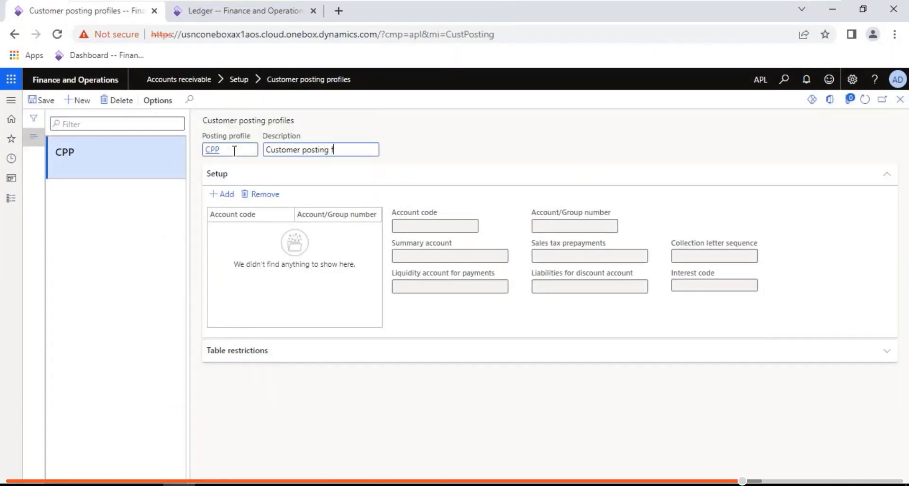
{"action": "key", "text": "BackSpace"}
{"action": "type", "text": "profiles"}
{"action": "left_click", "coordinate": [223, 194]}
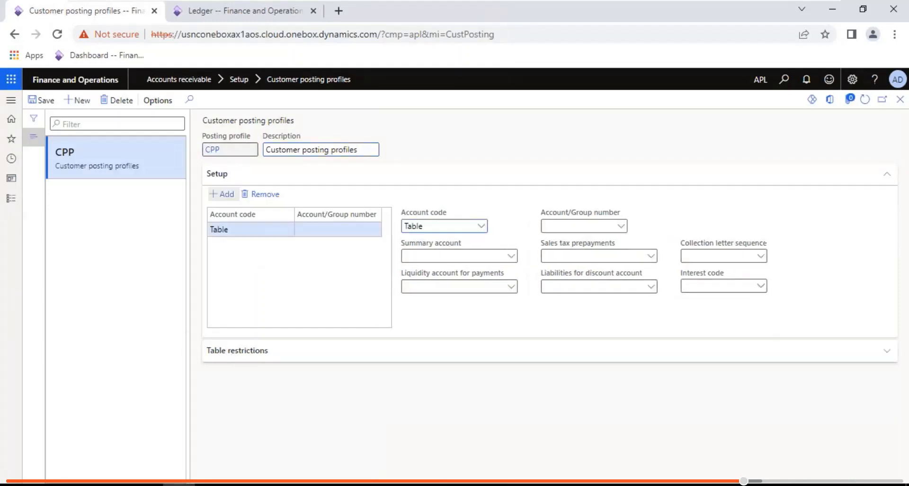
{"action": "left_click", "coordinate": [481, 227]}
{"action": "left_click", "coordinate": [424, 256]}
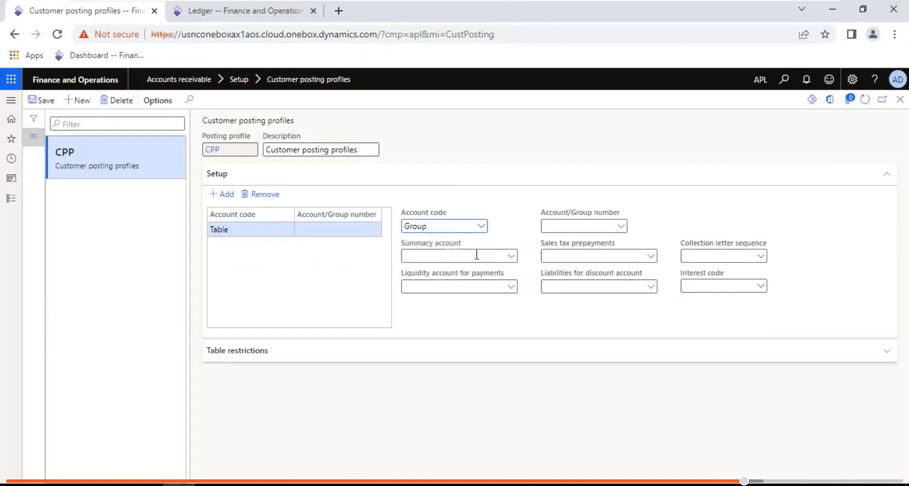
{"action": "left_click", "coordinate": [563, 226]}
{"action": "type", "text": "10"}
{"action": "key", "text": "Tab"}
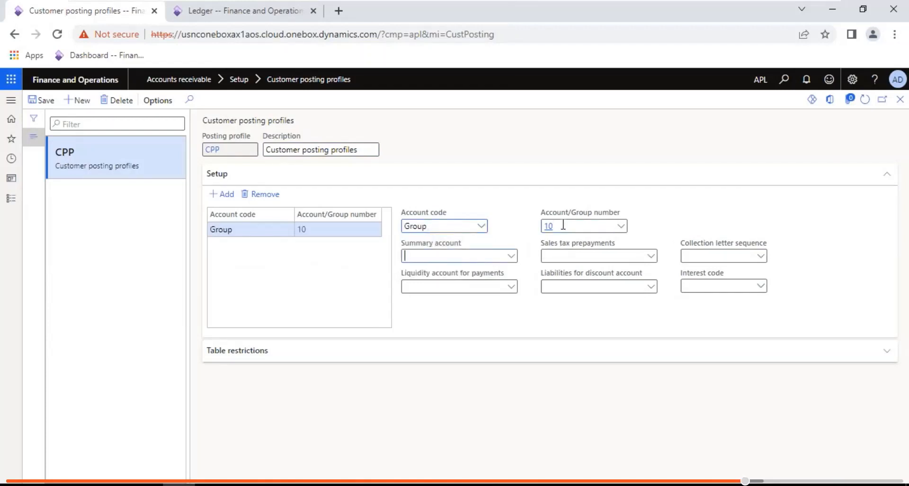
{"action": "left_click", "coordinate": [512, 256]}
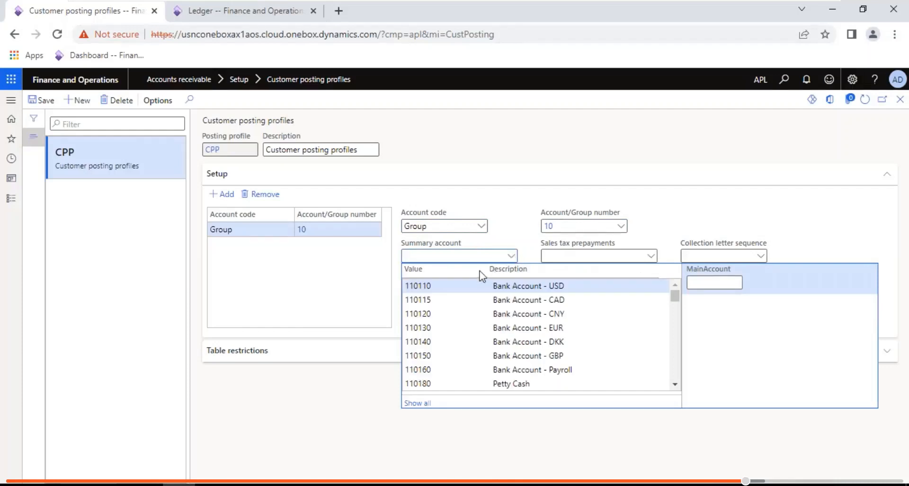
{"action": "type", "text": "13"}
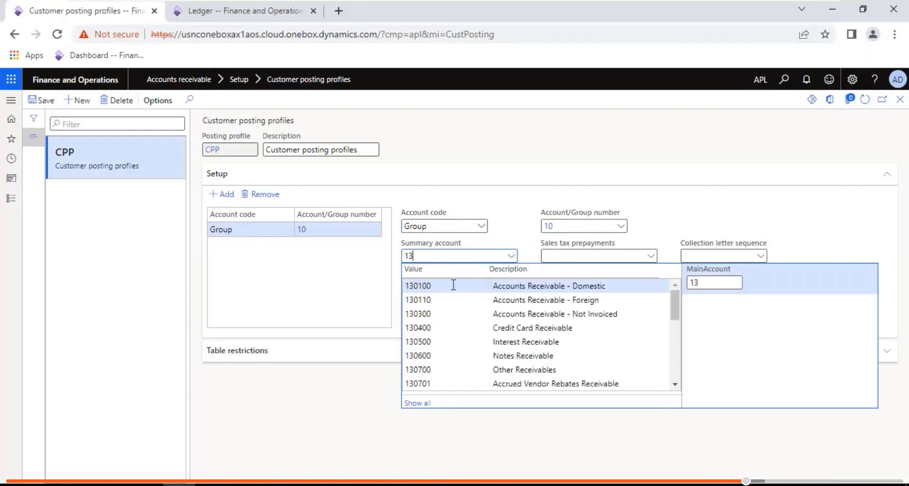
{"action": "left_click", "coordinate": [453, 285]}
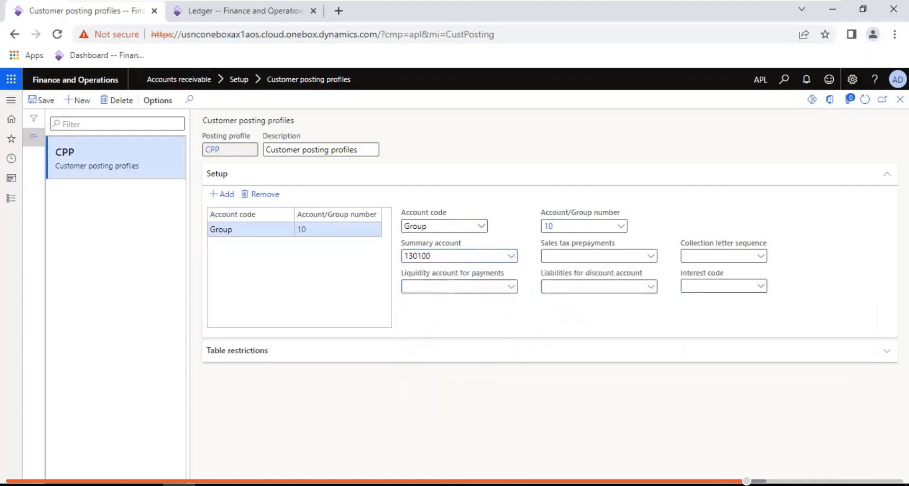
- Add a Group 20 line with summary account 130110
{"action": "left_click", "coordinate": [231, 194]}
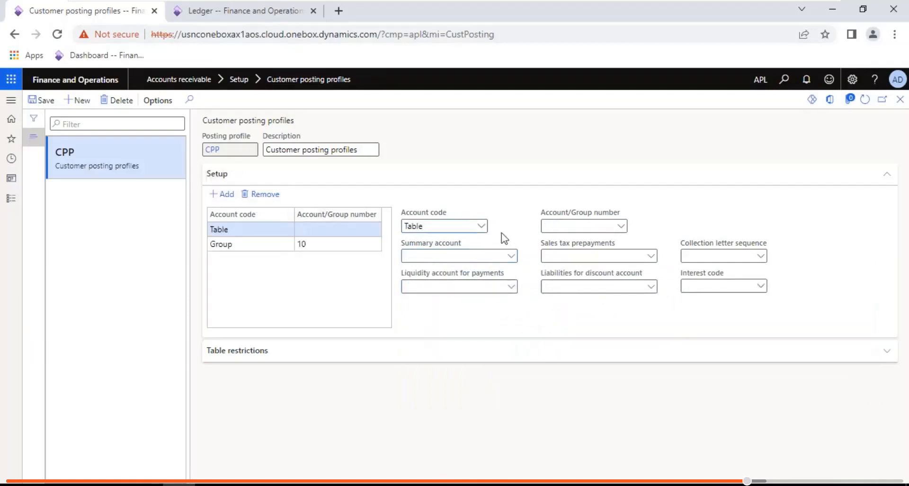
{"action": "left_click", "coordinate": [482, 227]}
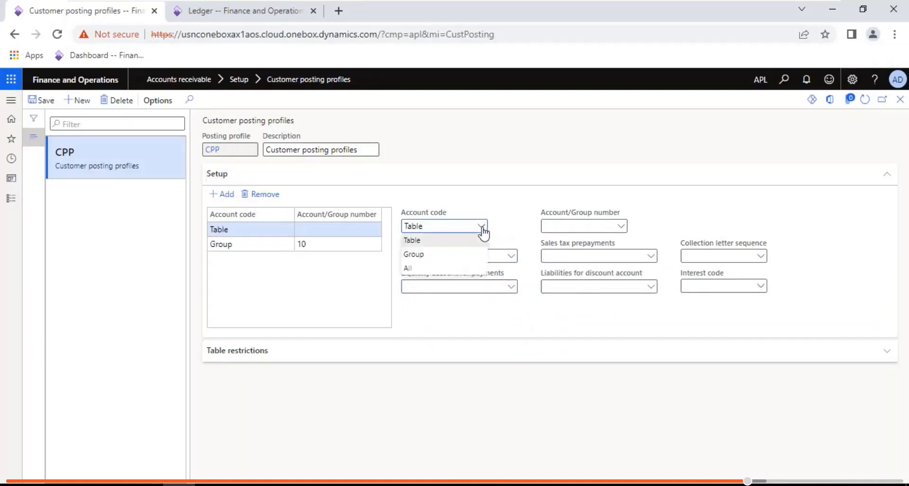
{"action": "left_click", "coordinate": [434, 254]}
{"action": "type", "text": "20"}
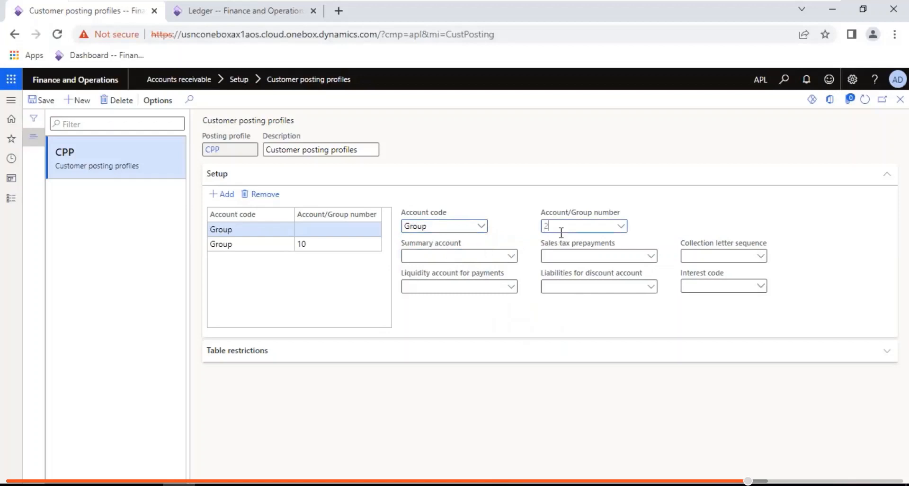
{"action": "key", "text": "Tab"}
{"action": "left_click", "coordinate": [511, 256]}
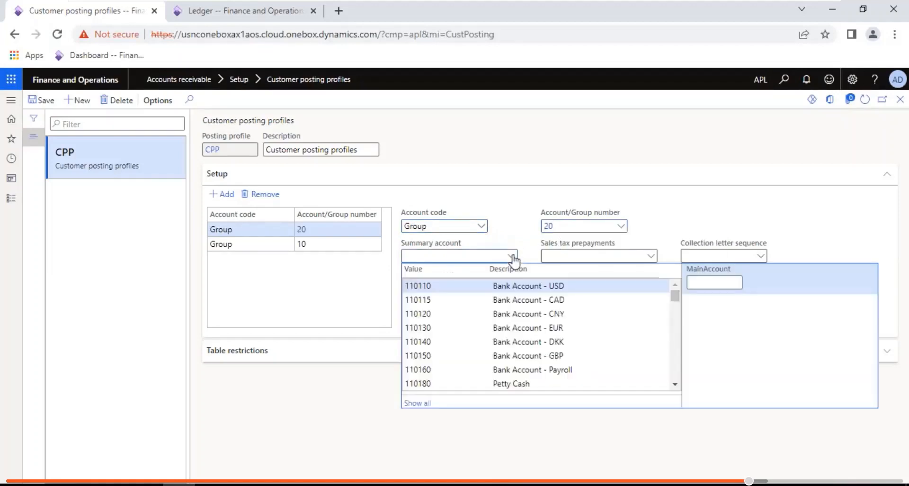
{"action": "type", "text": "13"}
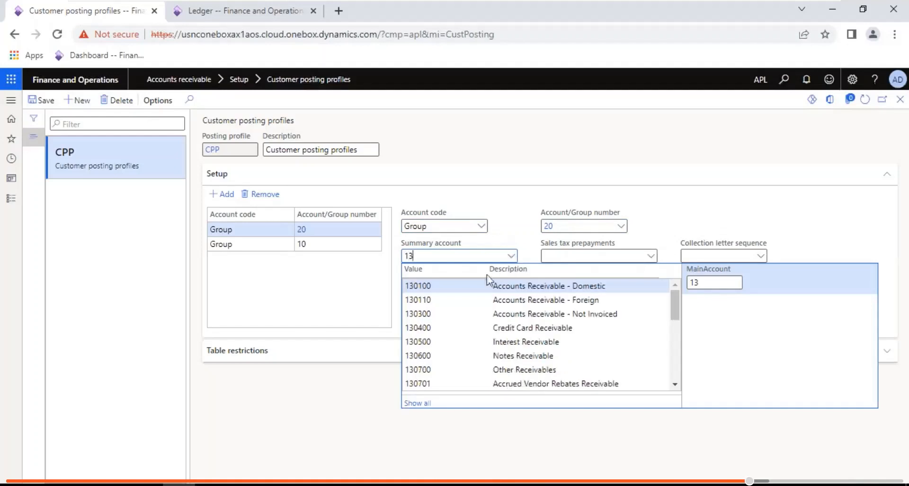
{"action": "left_click", "coordinate": [452, 298]}
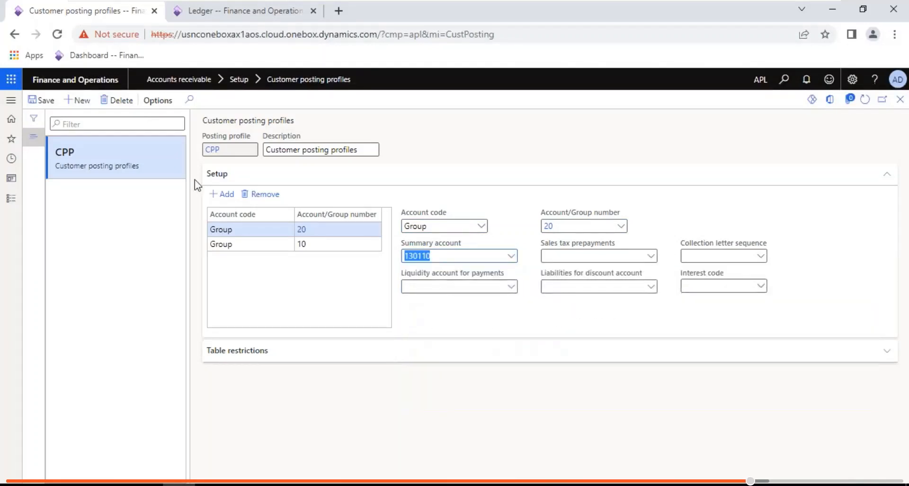
- Add an All line with summary account 130100 and close the page
{"action": "left_click", "coordinate": [227, 195]}
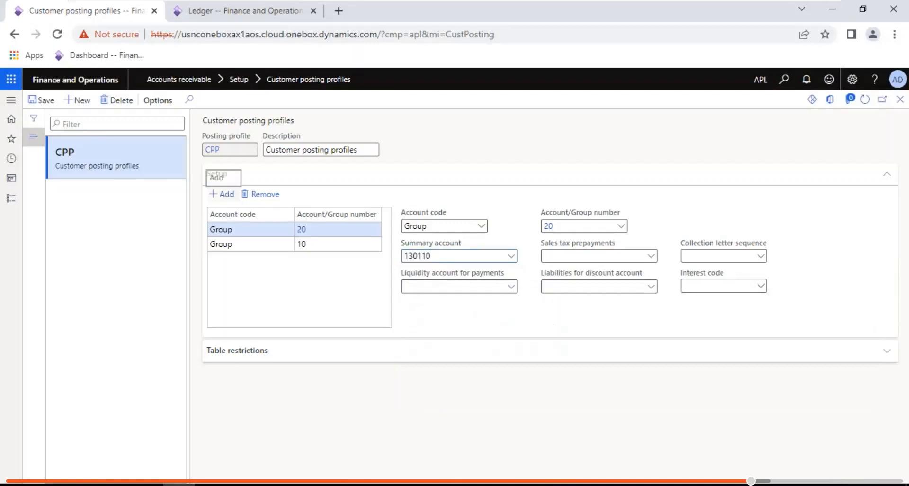
{"action": "left_click", "coordinate": [482, 226]}
{"action": "left_click", "coordinate": [410, 268]}
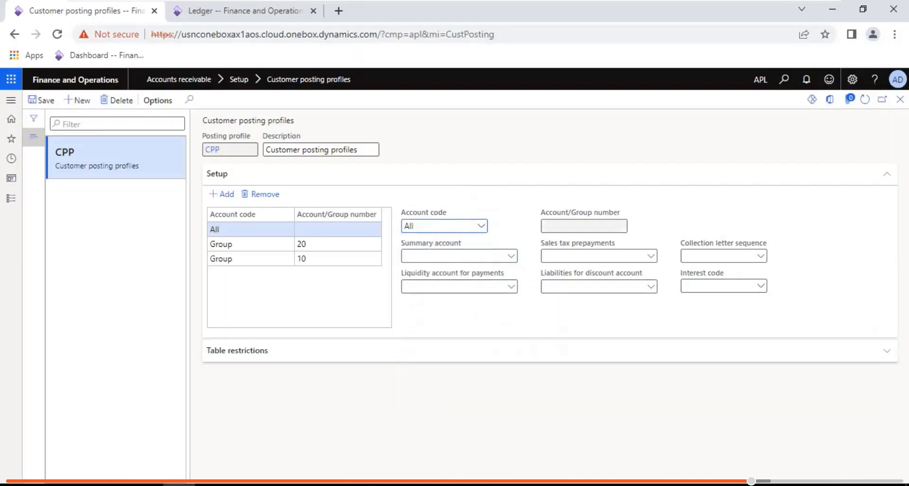
{"action": "left_click", "coordinate": [419, 255]}
{"action": "type", "text": "13"}
{"action": "left_click", "coordinate": [512, 256]}
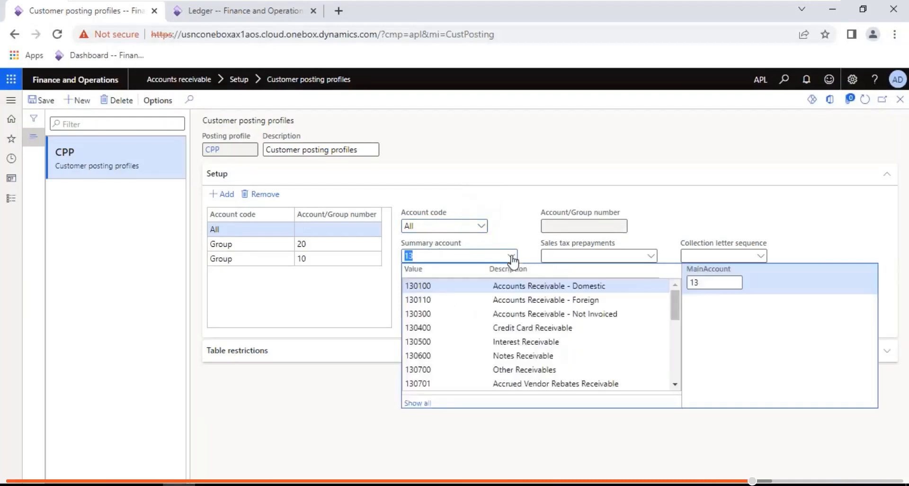
{"action": "left_click", "coordinate": [442, 286]}
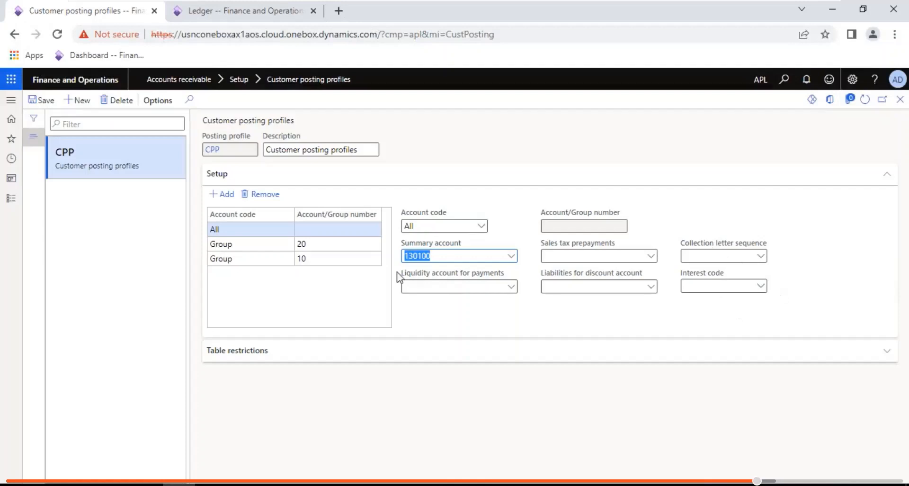
{"action": "left_click", "coordinate": [286, 287]}
{"action": "left_click", "coordinate": [899, 101]}
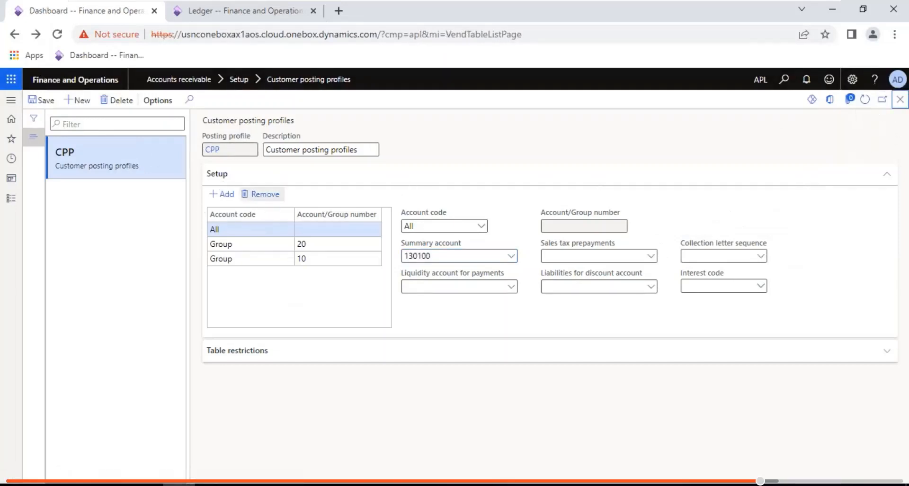
- Set the Accounts receivable parameters posting profile to CPP on Ledger and sales tax
{"action": "left_click", "coordinate": [11, 198]}
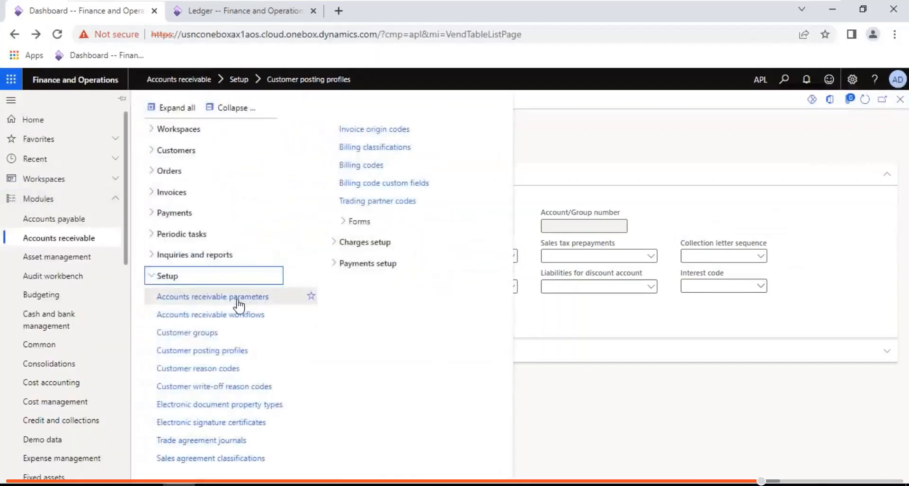
{"action": "left_click", "coordinate": [280, 297]}
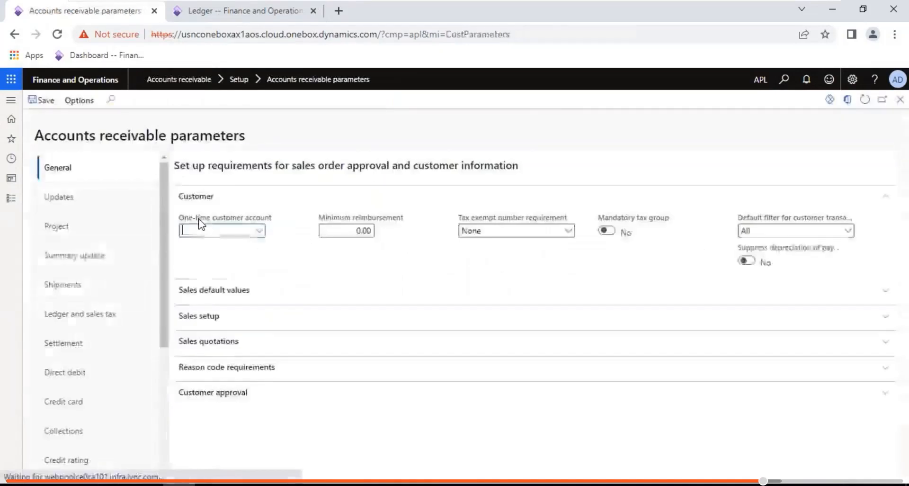
{"action": "left_click", "coordinate": [111, 313]}
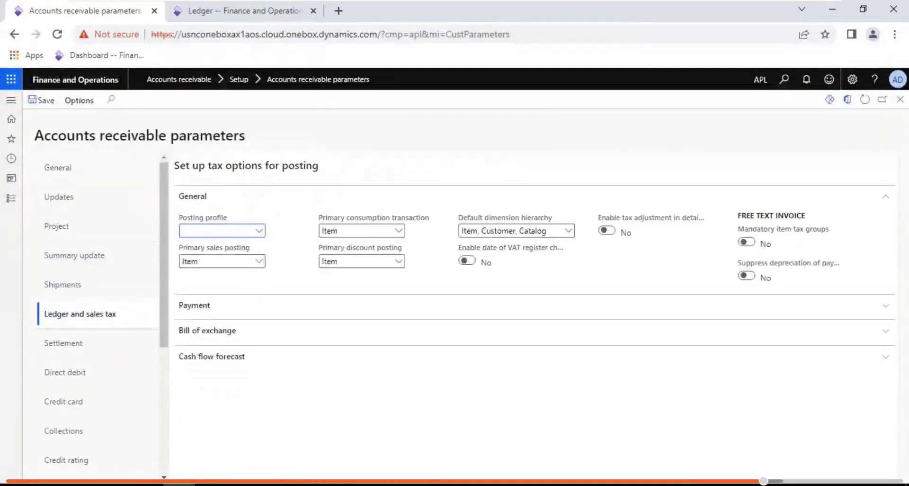
{"action": "left_click", "coordinate": [259, 231]}
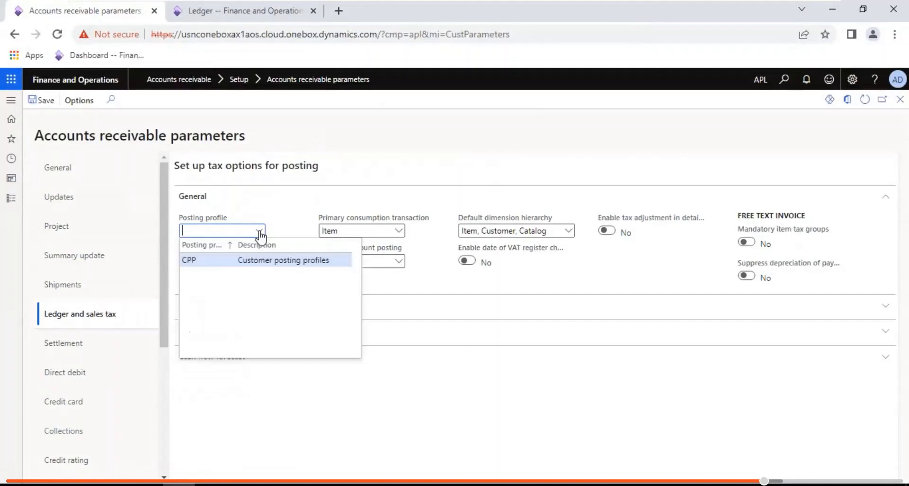
{"action": "left_click", "coordinate": [225, 260]}
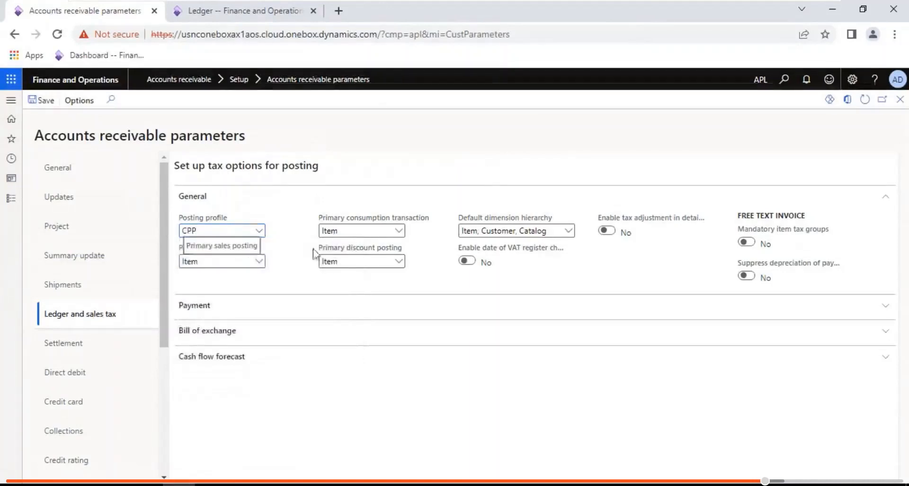
- Open the Customers > All customers list
{"action": "left_click", "coordinate": [11, 200]}
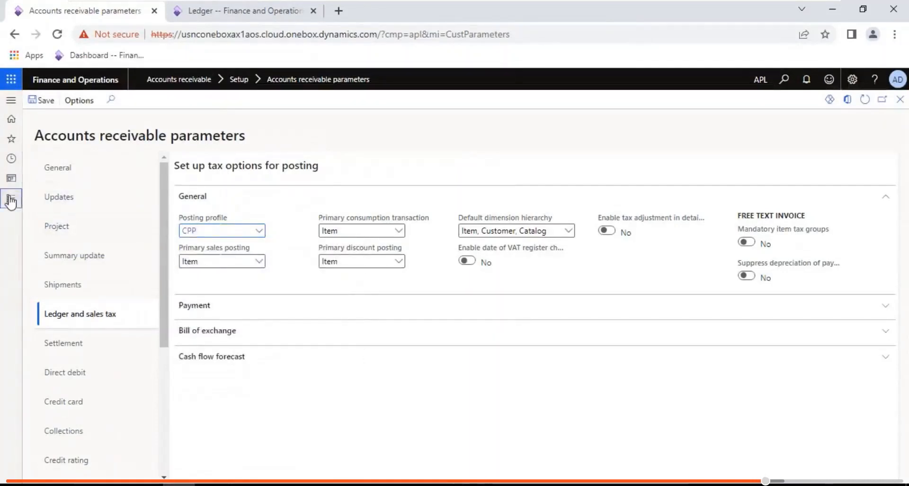
{"action": "left_click", "coordinate": [173, 152]}
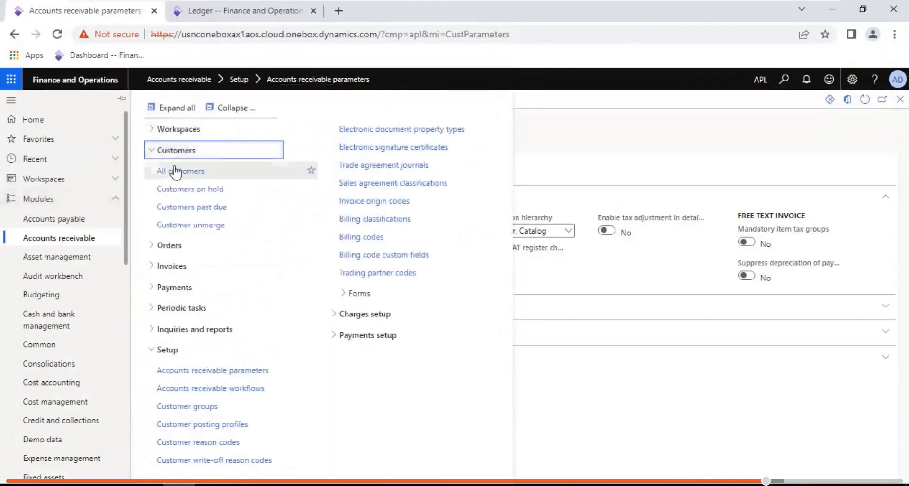
{"action": "left_click", "coordinate": [176, 171]}
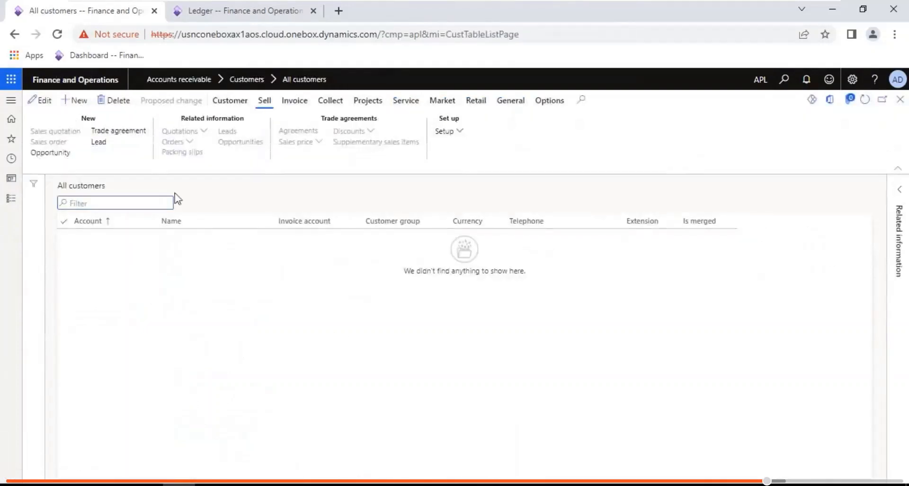
- Create a new customer with the customer's name and customer group 10, and save it
{"action": "key", "text": "alt+n"}
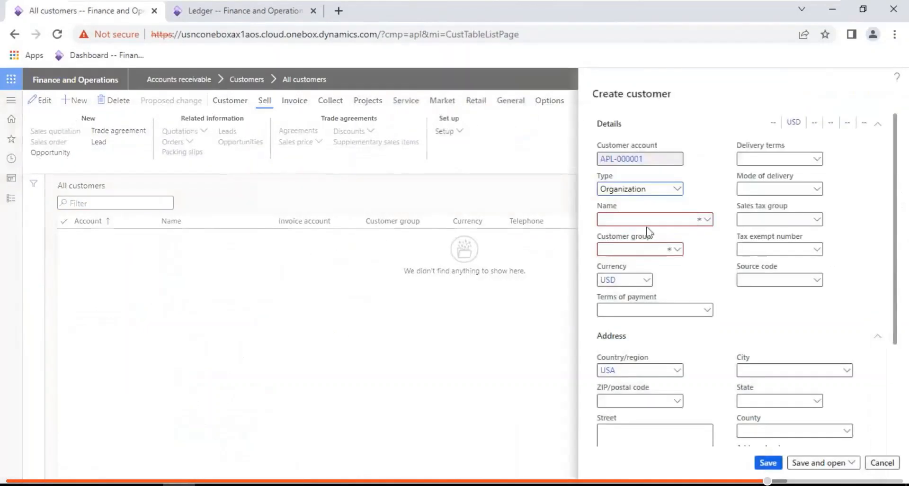
{"action": "left_click", "coordinate": [644, 222]}
{"action": "type", "text": "Raghu ram automobiles"}
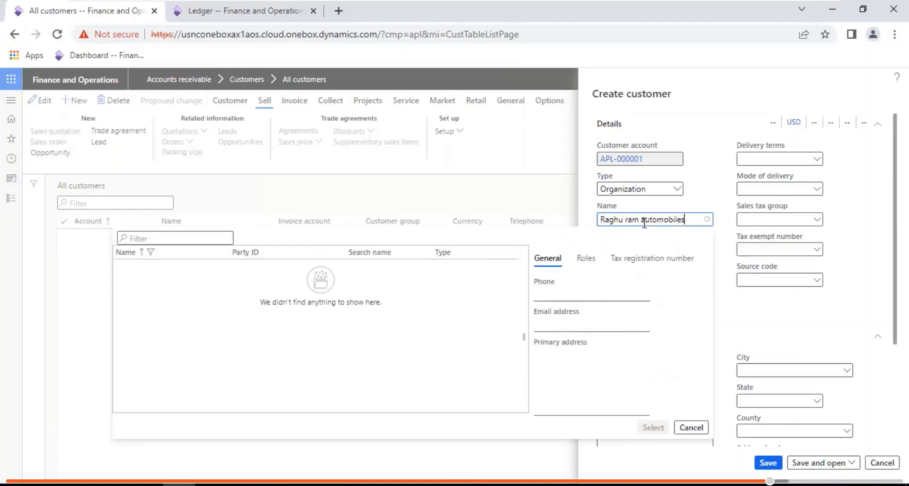
{"action": "key", "text": "Tab"}
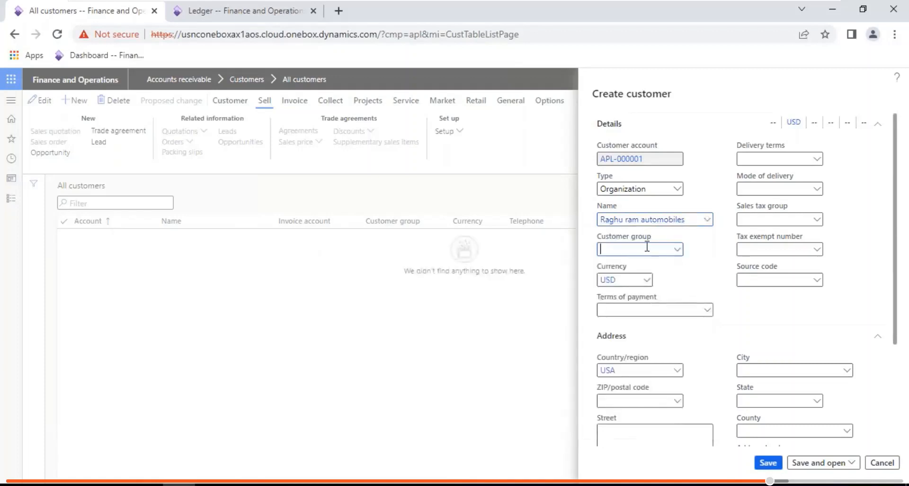
{"action": "type", "text": "10"}
{"action": "key", "text": "Tab"}
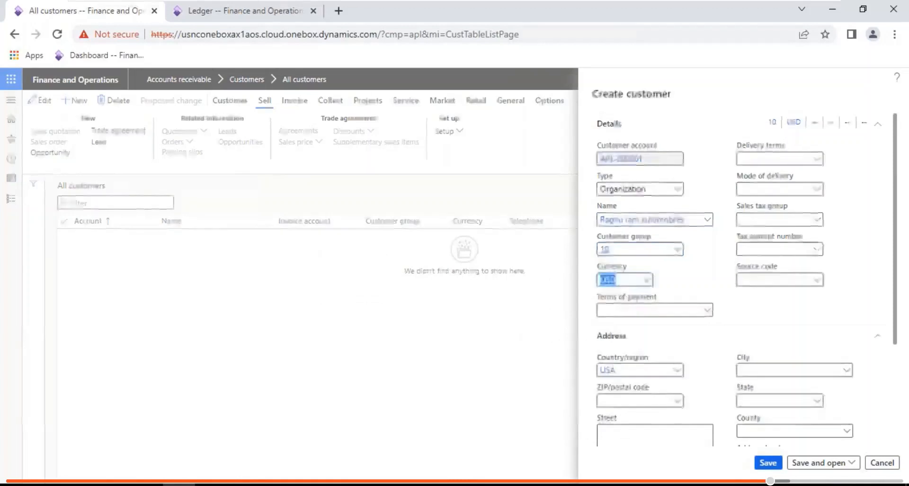
{"action": "left_click", "coordinate": [775, 463]}
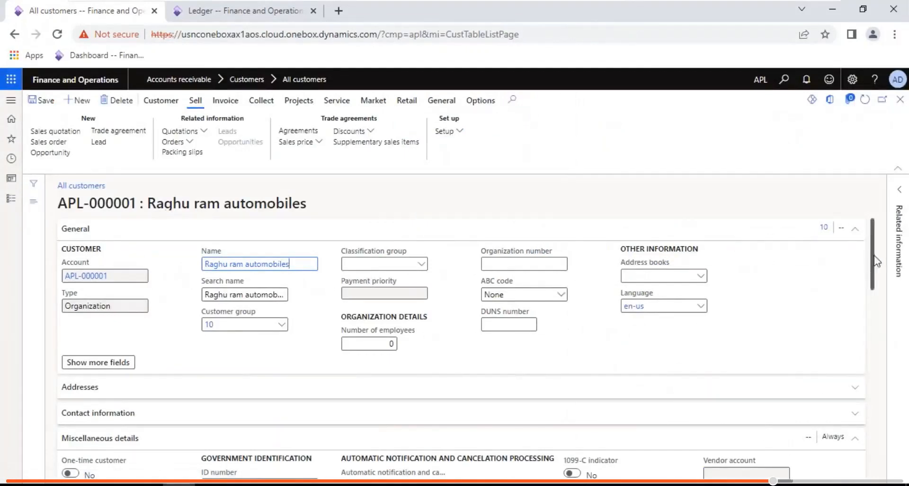
- Scroll down the customer record and expand Sales demographics to check the USD currency
{"action": "left_click_drag", "start_coordinate": [876, 262], "coordinate": [875, 234]}
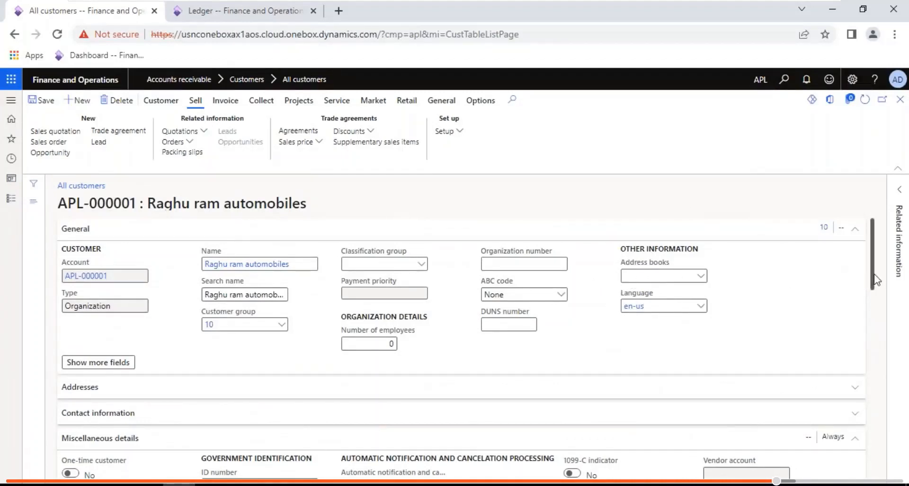
{"action": "scroll", "coordinate": [874, 279], "scroll_direction": "down", "scroll_amount": 3}
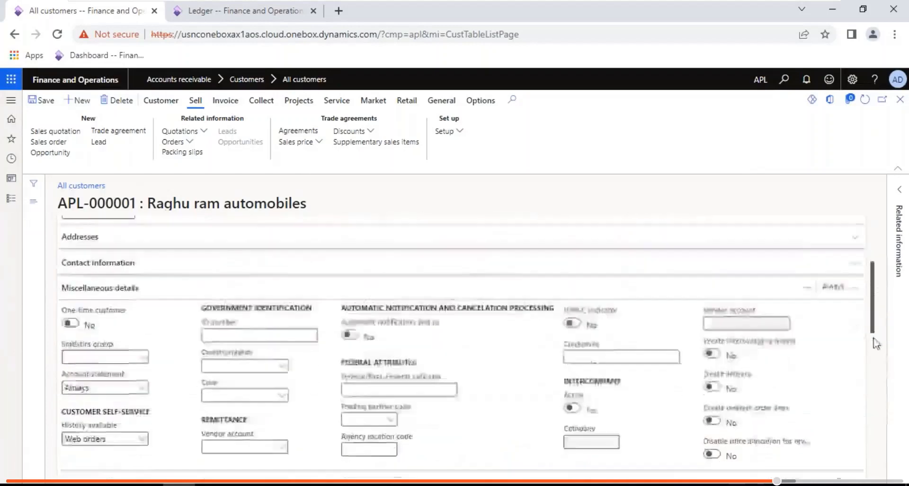
{"action": "scroll", "coordinate": [876, 344], "scroll_direction": "down", "scroll_amount": 4}
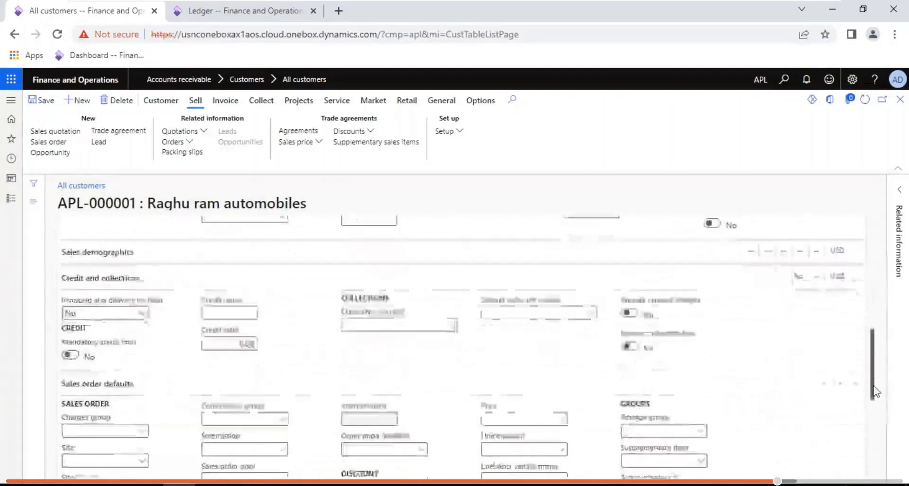
{"action": "mouse_move", "coordinate": [874, 386]}
{"action": "left_mouse_down"}
{"action": "mouse_move", "coordinate": [876, 410]}
{"action": "mouse_move", "coordinate": [876, 378]}
{"action": "left_mouse_up"}
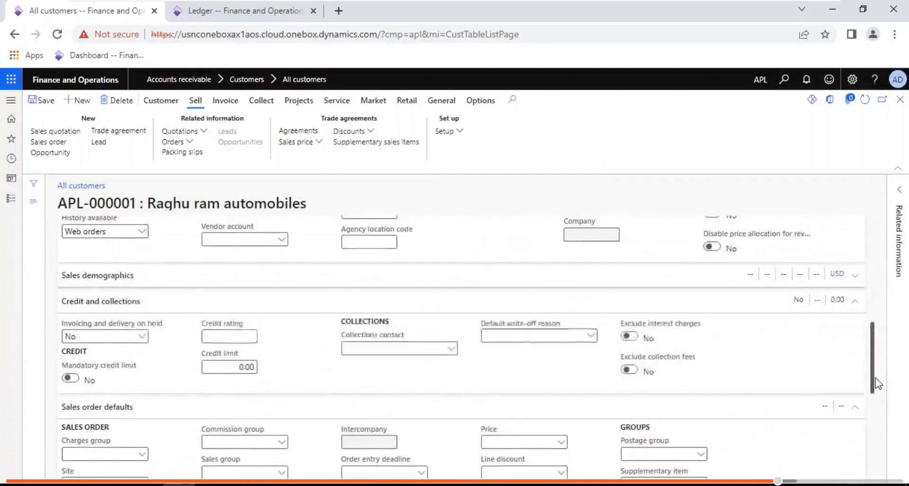
{"action": "left_click", "coordinate": [120, 275]}
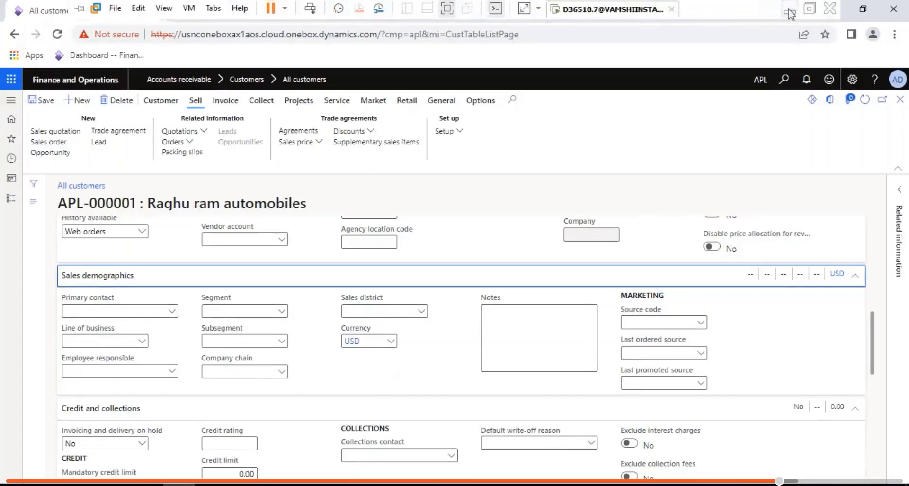
{"action": "left_click", "coordinate": [790, 13]}
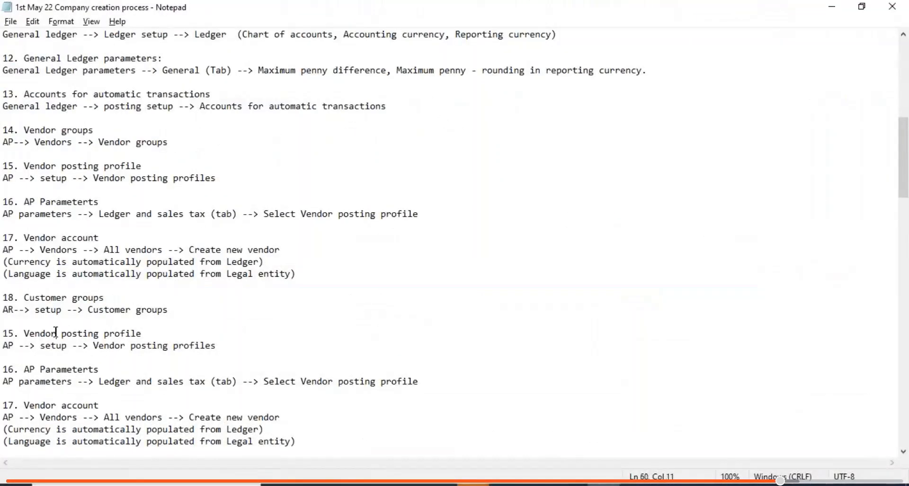
- Rewrite the first copied step as 19, Customer posting profile, with an AR path
{"action": "key", "text": "BackSpace"}
{"action": "key", "text": "BackSpace"}
{"action": "key", "text": "BackSpace"}
{"action": "key", "text": "BackSpace"}
{"action": "key", "text": "BackSpace"}
{"action": "key", "text": "BackSpace"}
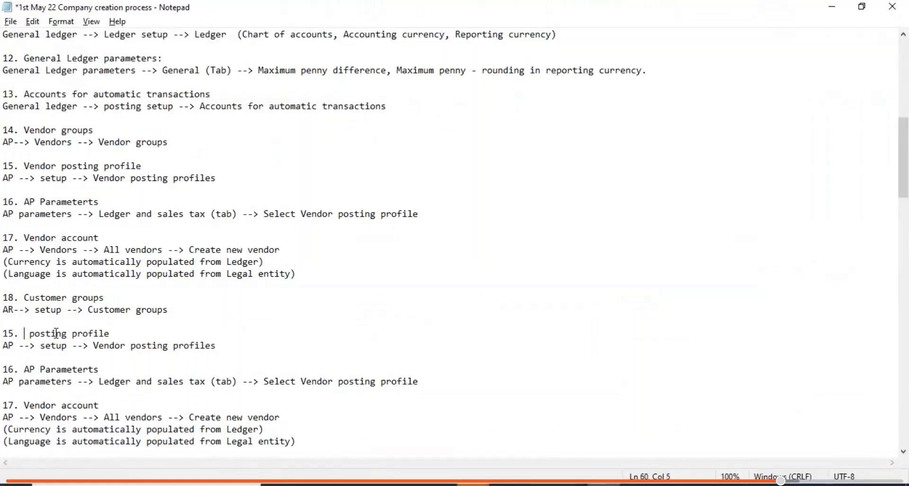
{"action": "type", "text": "Customer"}
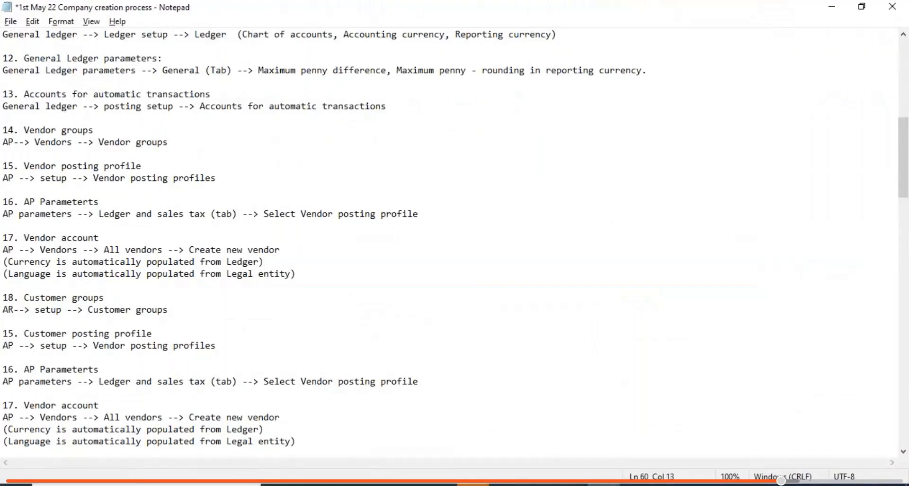
{"action": "left_click", "coordinate": [15, 349]}
{"action": "key", "text": "BackSpace"}
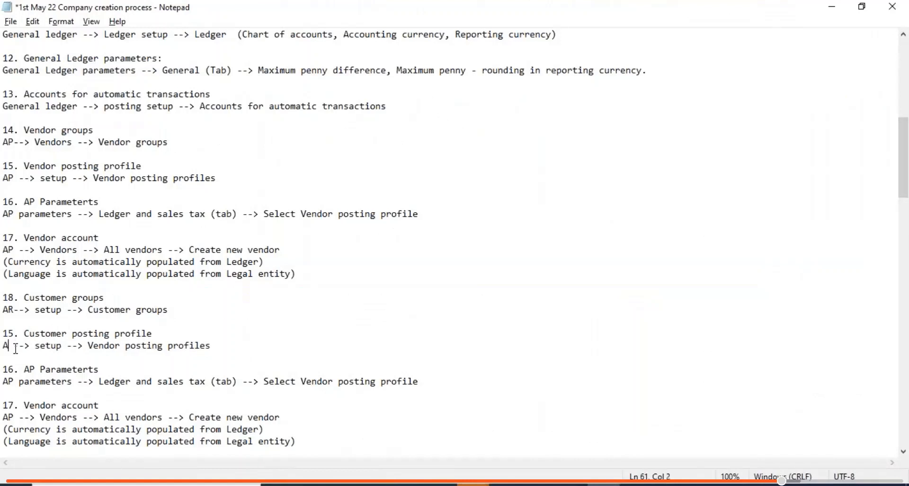
{"action": "type", "text": "R"}
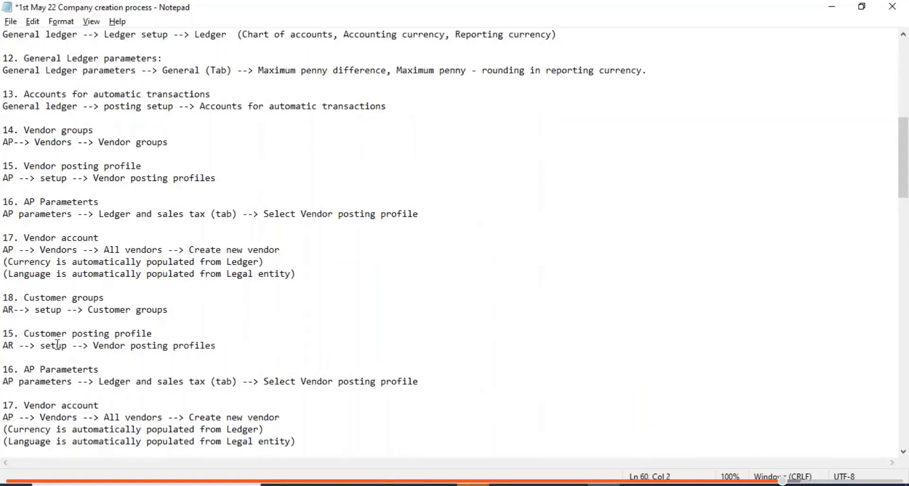
{"action": "key", "text": "Delete"}
{"action": "type", "text": "9"}
{"action": "key", "text": "BackSpace"}
{"action": "key", "text": "BackSpace"}
{"action": "key", "text": "BackSpace"}
{"action": "key", "text": "BackSpace"}
{"action": "key", "text": "BackSpace"}
{"action": "key", "text": "BackSpace"}
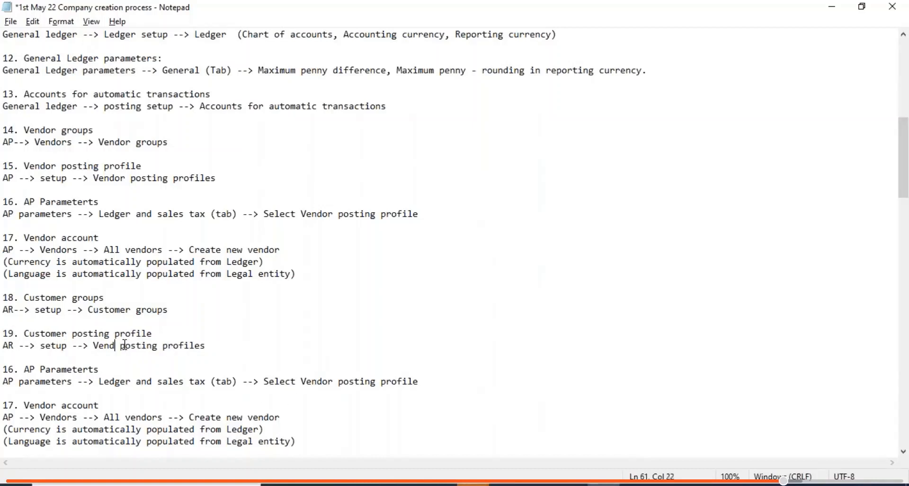
{"action": "type", "text": "Cstom"}
{"action": "key", "text": "BackSpace"}
{"action": "key", "text": "BackSpace"}
{"action": "key", "text": "BackSpace"}
{"action": "key", "text": "BackSpace"}
{"action": "type", "text": "ustomer"}
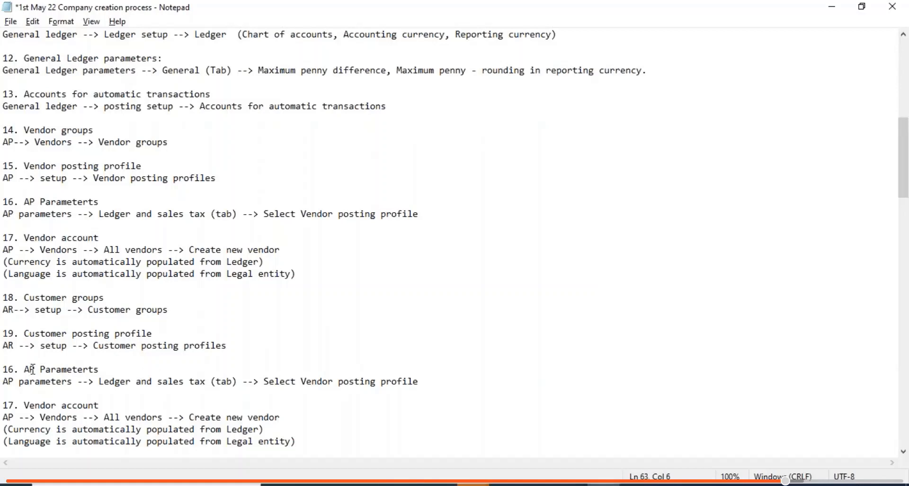
- Change the AP parameters step to AR parameters with 'select customer' wording
{"action": "key", "text": "Delete"}
{"action": "type", "text": "R"}
{"action": "key", "text": "BackSpace"}
{"action": "type", "text": "R"}
{"action": "key", "text": "BackSpace"}
{"action": "key", "text": "BackSpace"}
{"action": "key", "text": "BackSpace"}
{"action": "key", "text": "BackSpace"}
{"action": "key", "text": "BackSpace"}
{"action": "key", "text": "BackSpace"}
{"action": "key", "text": "BackSpace"}
{"action": "key", "text": "BackSpace"}
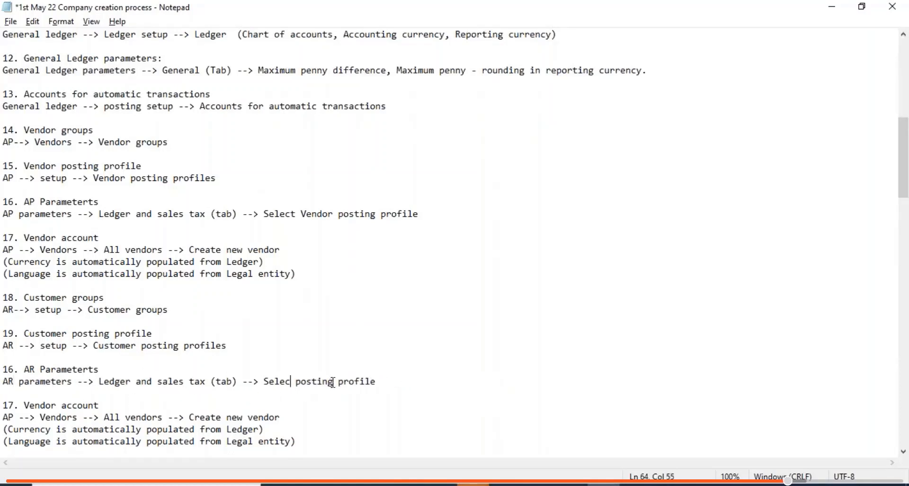
{"action": "type", "text": "t customer"}
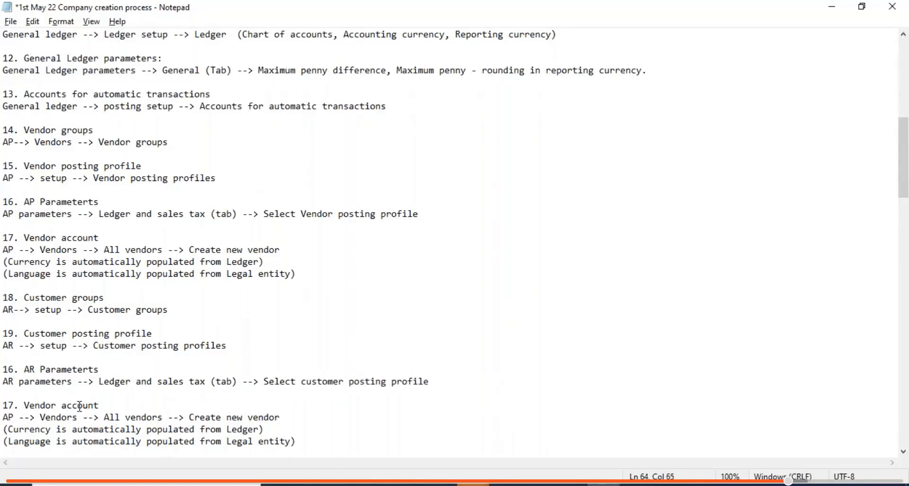
- Rewrite the vendor account step as Customer account, replacing vendors with customers in its path
{"action": "left_click", "coordinate": [55, 405]}
{"action": "key", "text": "BackSpace"}
{"action": "key", "text": "BackSpace"}
{"action": "key", "text": "BackSpace"}
{"action": "key", "text": "BackSpace"}
{"action": "key", "text": "BackSpace"}
{"action": "key", "text": "BackSpace"}
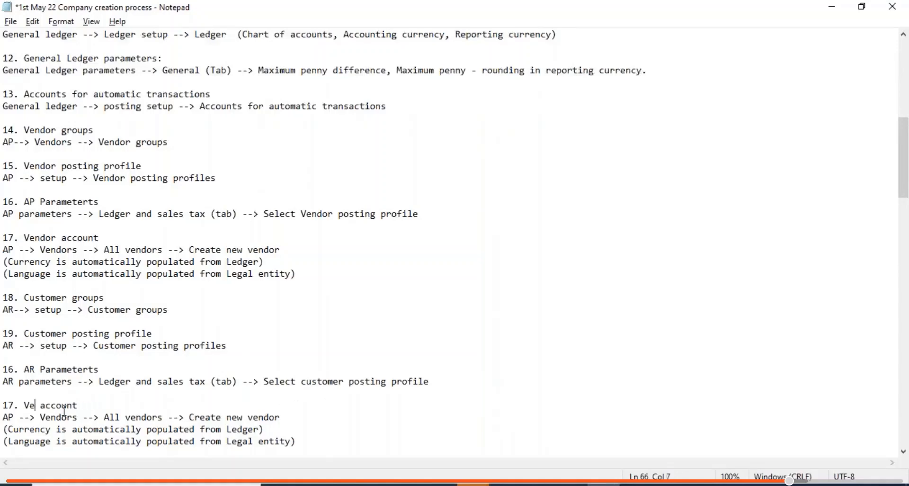
{"action": "type", "text": "Customer"}
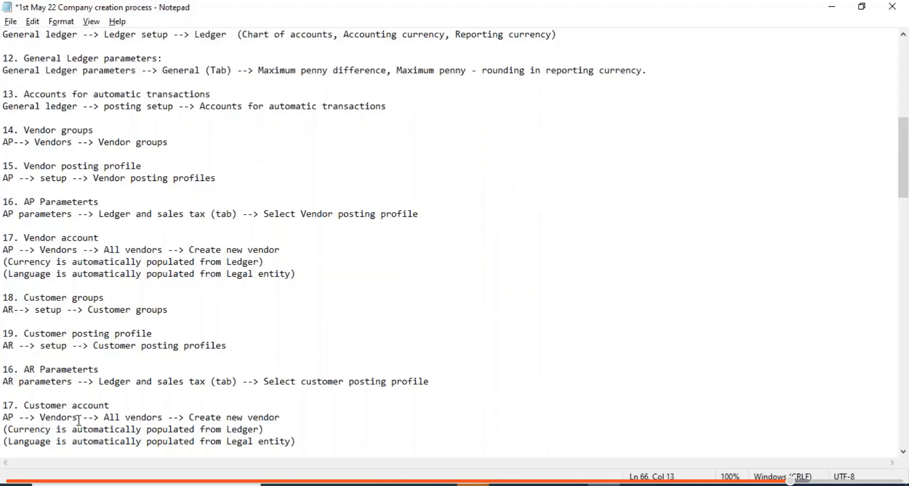
{"action": "key", "text": "BackSpace"}
{"action": "key", "text": "BackSpace"}
{"action": "key", "text": "BackSpace"}
{"action": "key", "text": "BackSpace"}
{"action": "key", "text": "BackSpace"}
{"action": "key", "text": "BackSpace"}
{"action": "key", "text": "BackSpace"}
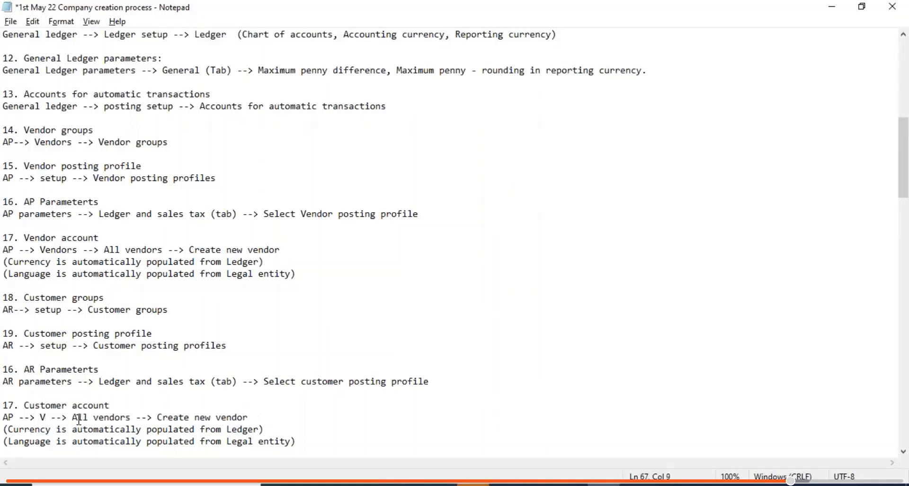
{"action": "type", "text": "Customers"}
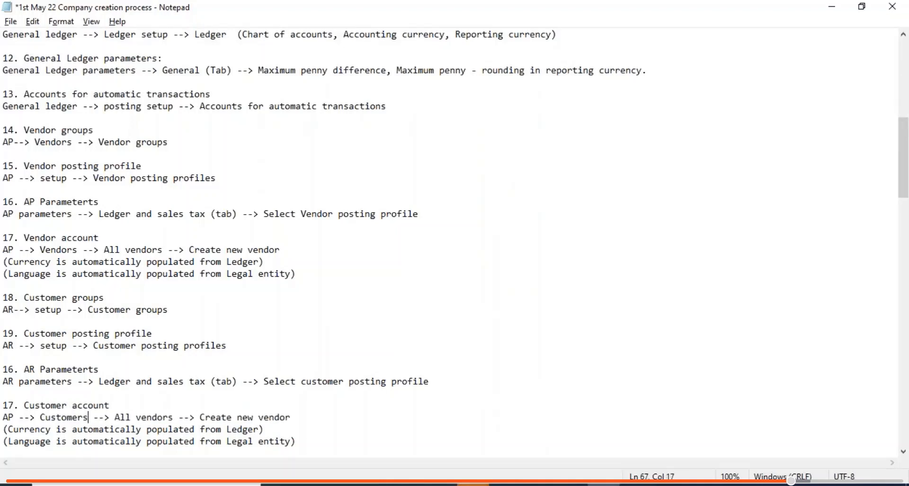
{"action": "left_click", "coordinate": [172, 419]}
{"action": "key", "text": "BackSpace"}
{"action": "key", "text": "BackSpace"}
{"action": "key", "text": "BackSpace"}
{"action": "key", "text": "BackSpace"}
{"action": "key", "text": "BackSpace"}
{"action": "key", "text": "BackSpace"}
{"action": "key", "text": "BackSpace"}
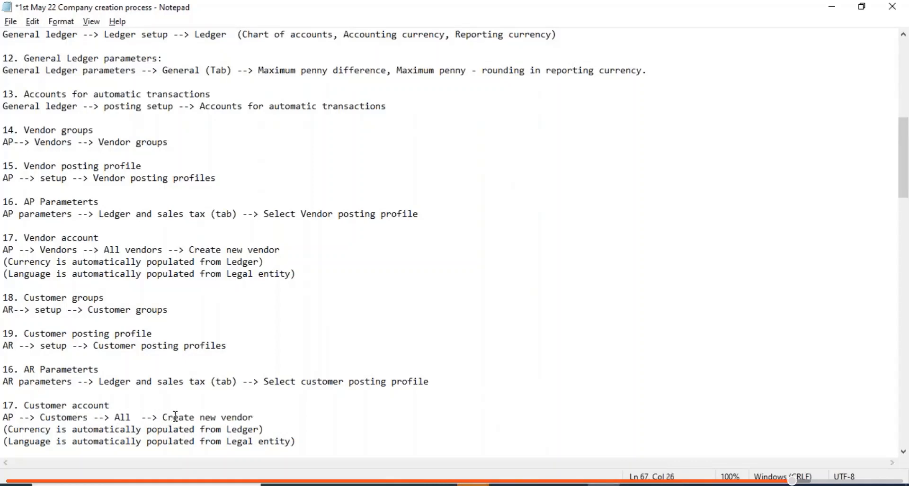
{"action": "type", "text": "Customers"}
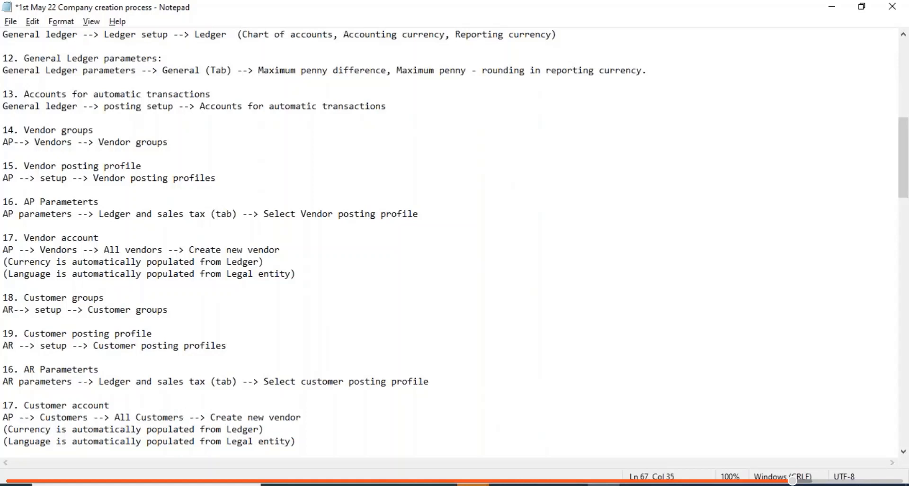
{"action": "key", "text": "BackSpace"}
{"action": "key", "text": "BackSpace"}
{"action": "key", "text": "BackSpace"}
{"action": "key", "text": "BackSpace"}
{"action": "key", "text": "BackSpace"}
{"action": "key", "text": "BackSpace"}
{"action": "type", "text": "customer"}
- Renumber the AR parameters and Customer account steps to 20 and 21 and save
{"action": "key", "text": "BackSpace"}
{"action": "key", "text": "BackSpace"}
{"action": "type", "text": "20"}
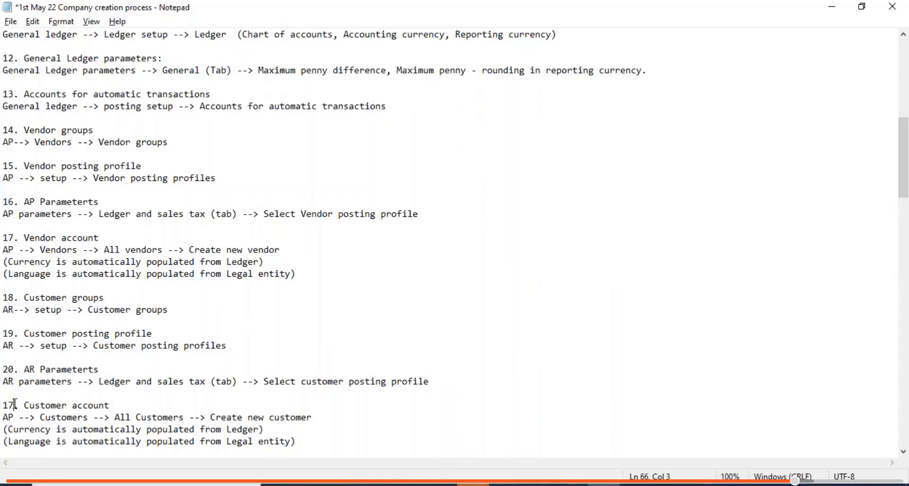
{"action": "key", "text": "BackSpace"}
{"action": "key", "text": "BackSpace"}
{"action": "type", "text": "21"}
{"action": "key", "text": "ctrl+s"}
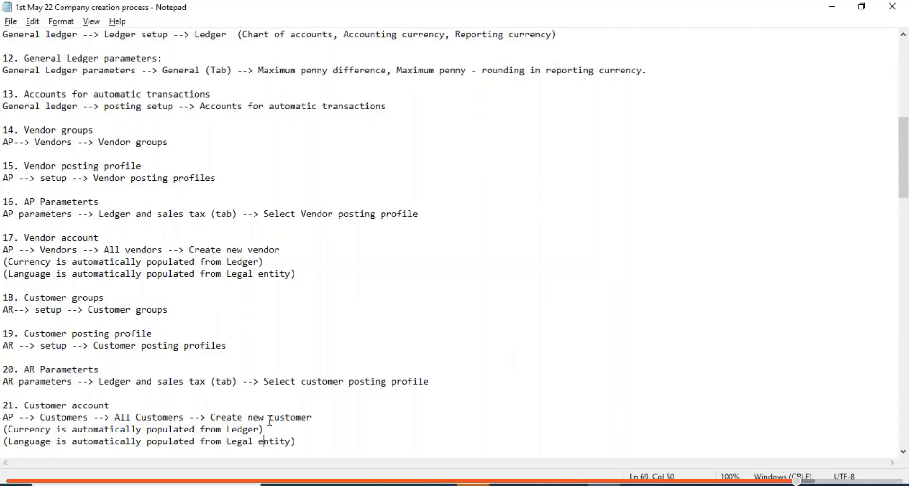
{"action": "key", "text": "Down"}
{"action": "key", "text": "Down"}
{"action": "key", "text": "Down"}
{"action": "key", "text": "Down"}
{"action": "key", "text": "Down"}
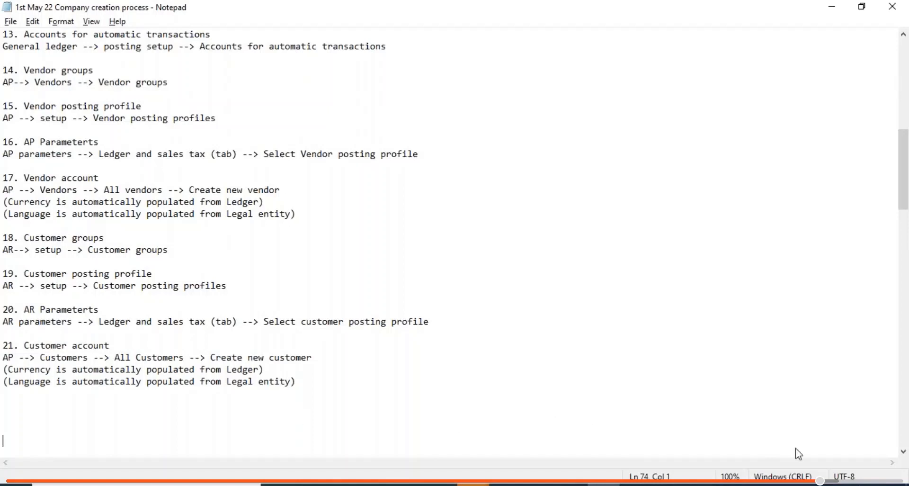
- Move back up the notes to the exchange rate type step
{"action": "left_click", "coordinate": [896, 485]}
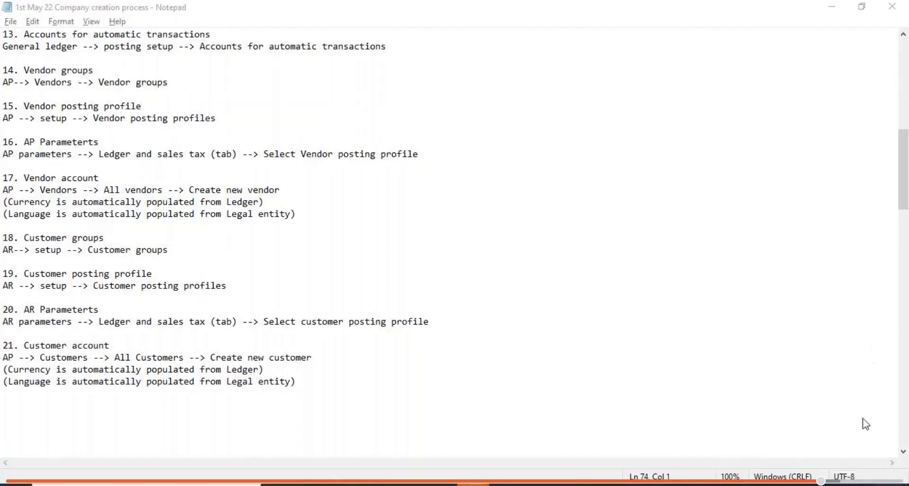
{"action": "left_click", "coordinate": [475, 359]}
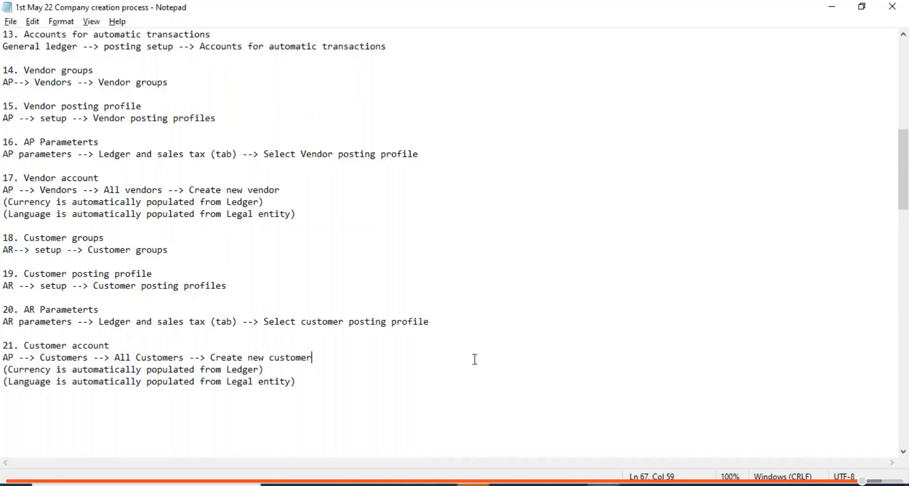
{"action": "key", "text": "Up"}
{"action": "key", "text": "Home"}
{"action": "key", "text": "Up"}
{"action": "key", "text": "Up"}
{"action": "key", "text": "Up"}
{"action": "key", "text": "Up"}
{"action": "key", "text": "Up"}
{"action": "key", "text": "Up"}
{"action": "key", "text": "Up"}
{"action": "key", "text": "Up"}
{"action": "key", "text": "Up"}
{"action": "key", "text": "Up"}
{"action": "key", "text": "Up"}
{"action": "key", "text": "Up"}
{"action": "key", "text": "Up"}
{"action": "key", "text": "Up"}
{"action": "key", "text": "Up"}
{"action": "key", "text": "Up"}
{"action": "key", "text": "Up"}
{"action": "key", "text": "Up"}
{"action": "key", "text": "Up"}
{"action": "key", "text": "Up"}
{"action": "key", "text": "Up"}
{"action": "key", "text": "Up"}
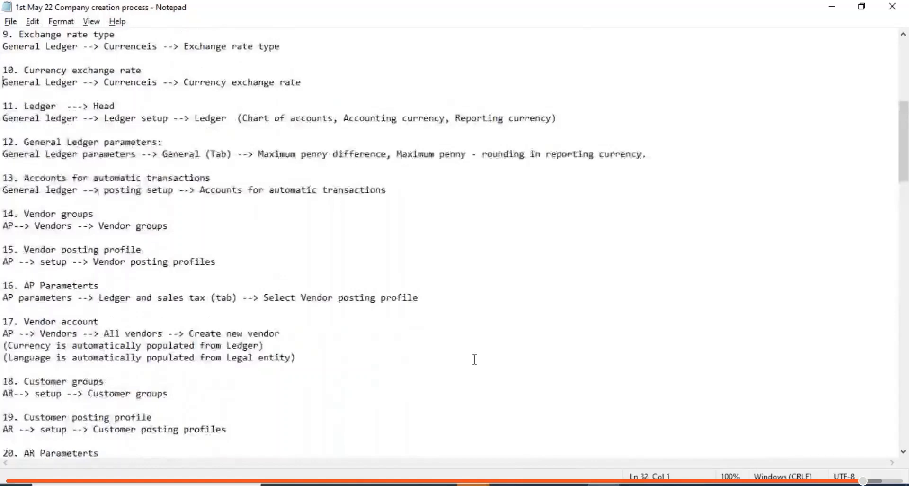
{"action": "key", "text": "Up"}
{"action": "key", "text": "Up"}
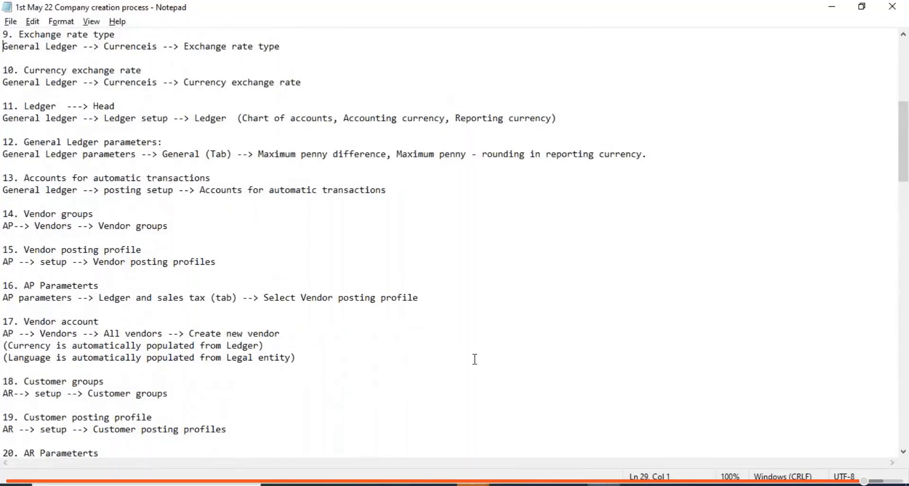
{"action": "key", "text": "alt+Tab"}
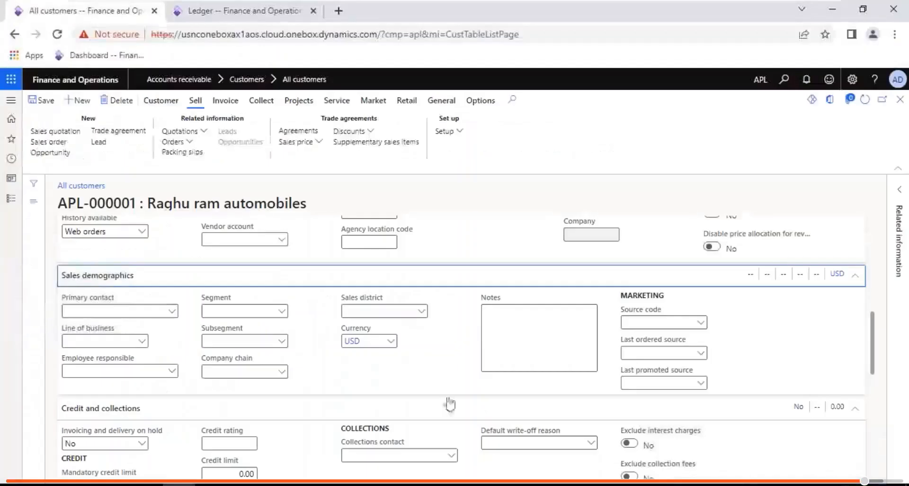
- Review the Ledger page's USD accounting and EUR reporting currencies against the notes
{"action": "left_click", "coordinate": [251, 11]}
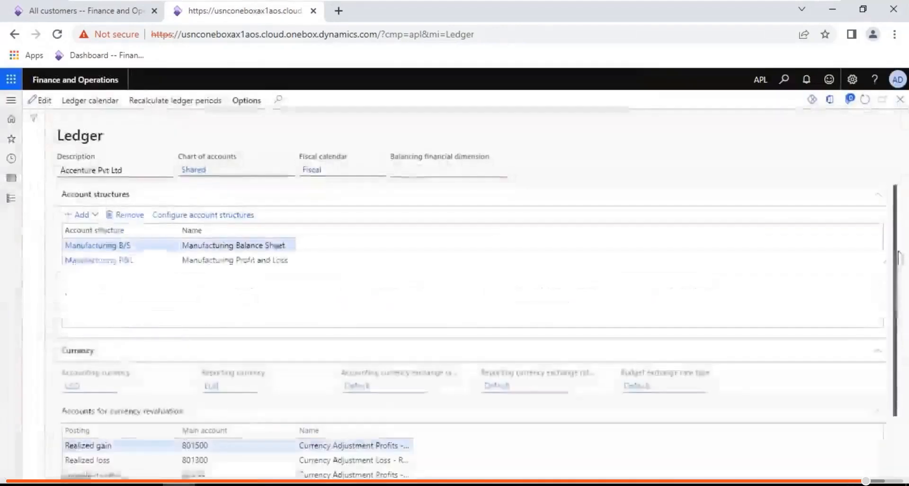
{"action": "scroll", "coordinate": [893, 331], "scroll_direction": "down", "scroll_amount": 3}
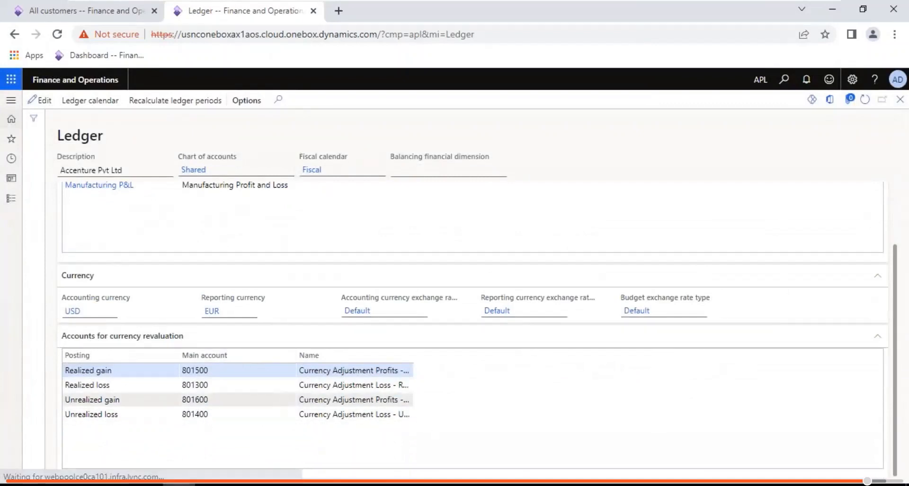
{"action": "mouse_move", "coordinate": [284, 400]}
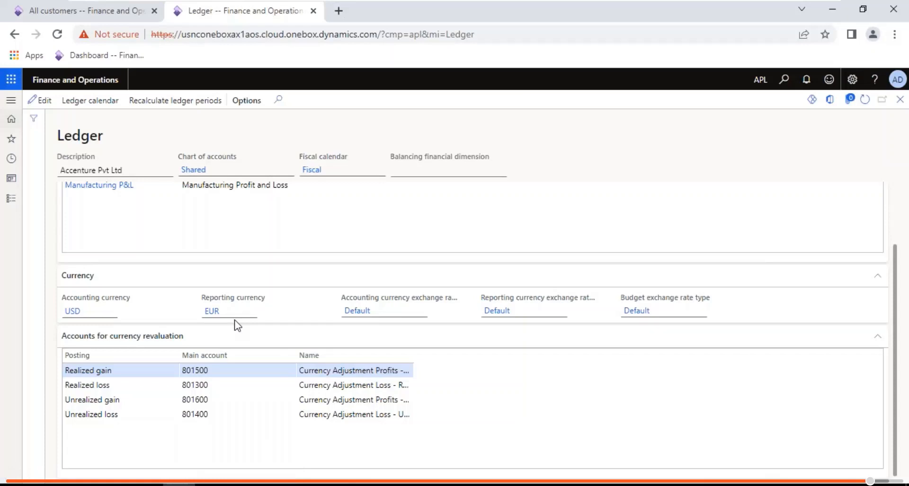
{"action": "mouse_move", "coordinate": [628, 14]}
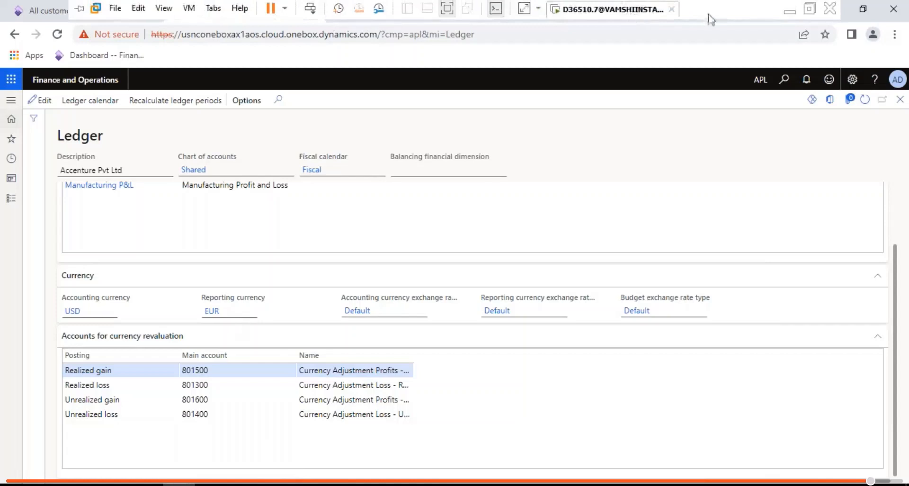
{"action": "left_click", "coordinate": [786, 11]}
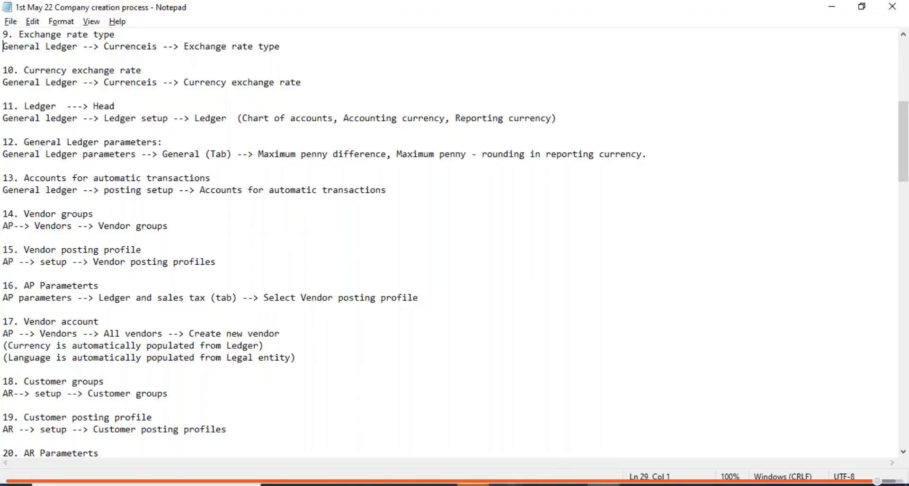
{"action": "key", "text": "alt+Tab"}
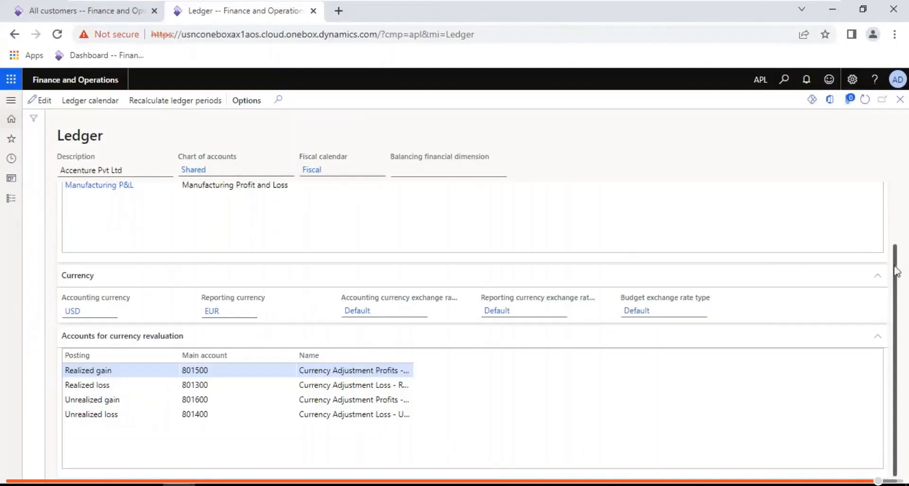
{"action": "scroll", "coordinate": [899, 274], "scroll_direction": "up", "scroll_amount": 2}
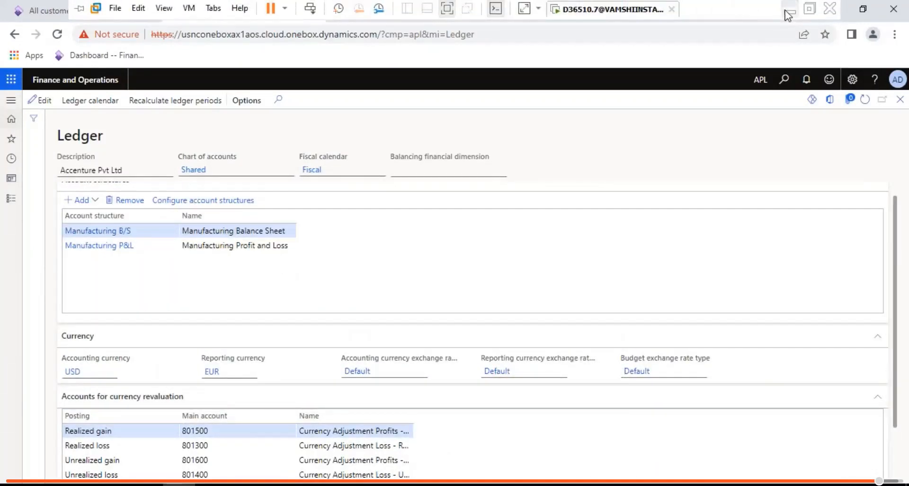
{"action": "key", "text": "alt+Tab"}
- Scroll the notes up to steps 4–8 and highlight step 7, the accounting structure step
{"action": "left_click", "coordinate": [14, 132]}
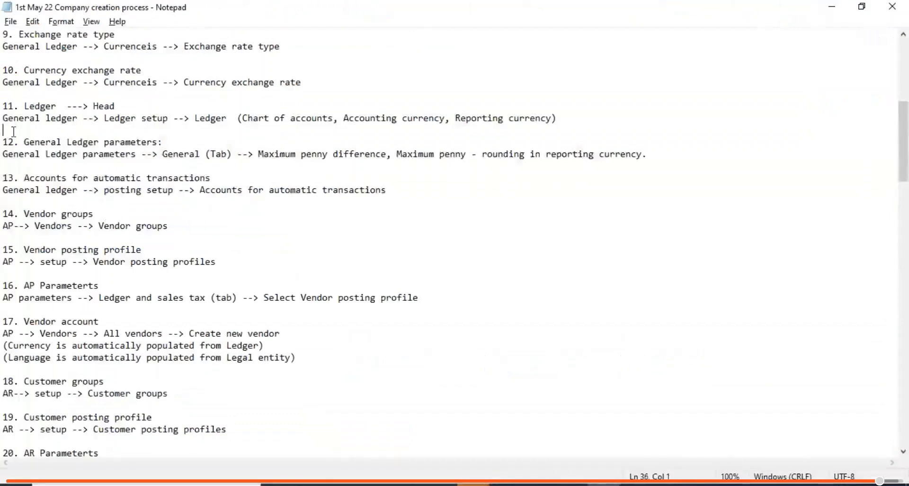
{"action": "key", "text": "Up"}
{"action": "key", "text": "Up"}
{"action": "key", "text": "Up"}
{"action": "key", "text": "Up"}
{"action": "key", "text": "Up"}
{"action": "key", "text": "Up"}
{"action": "key", "text": "Up"}
{"action": "key", "text": "Up"}
{"action": "key", "text": "Up"}
{"action": "key", "text": "Up"}
{"action": "key", "text": "Up"}
{"action": "key", "text": "Up"}
{"action": "key", "text": "Up"}
{"action": "key", "text": "Up"}
{"action": "key", "text": "Up"}
{"action": "key", "text": "Up"}
{"action": "key", "text": "Up"}
{"action": "key", "text": "Up"}
{"action": "key", "text": "Up"}
{"action": "key", "text": "Up"}
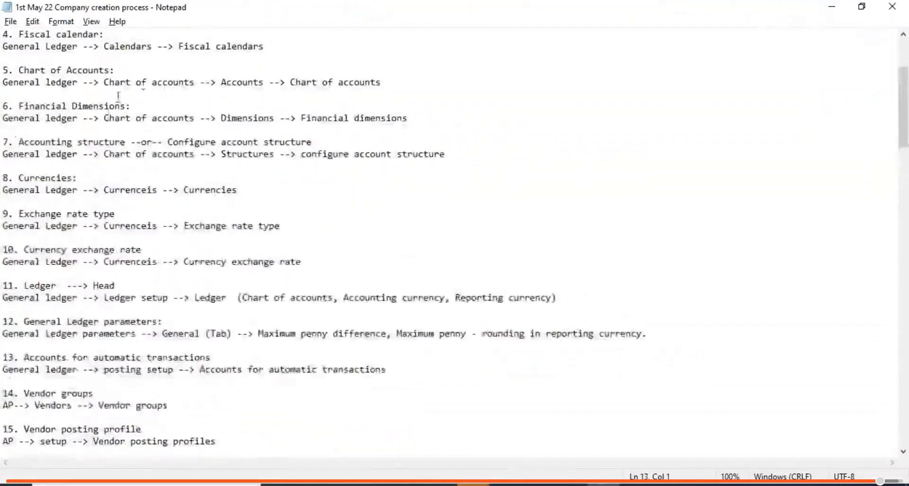
{"action": "left_click_drag", "start_coordinate": [463, 155], "coordinate": [4, 141]}
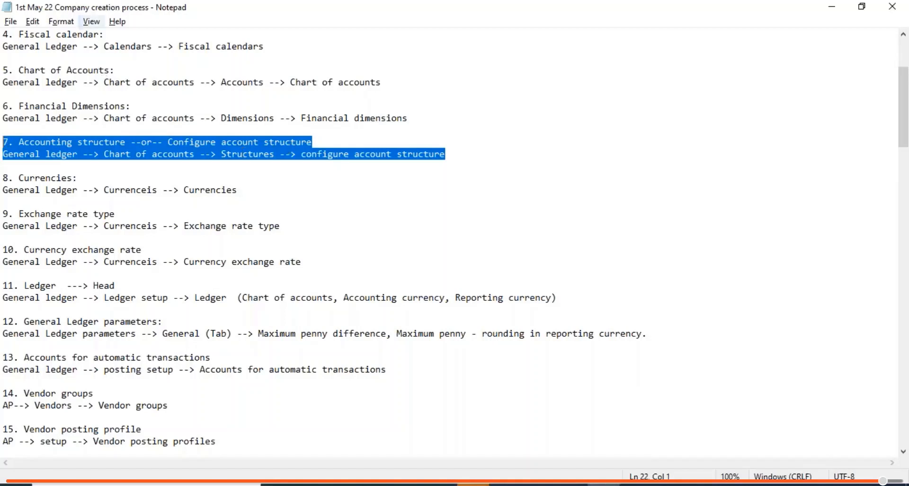
{"action": "left_click", "coordinate": [47, 156]}
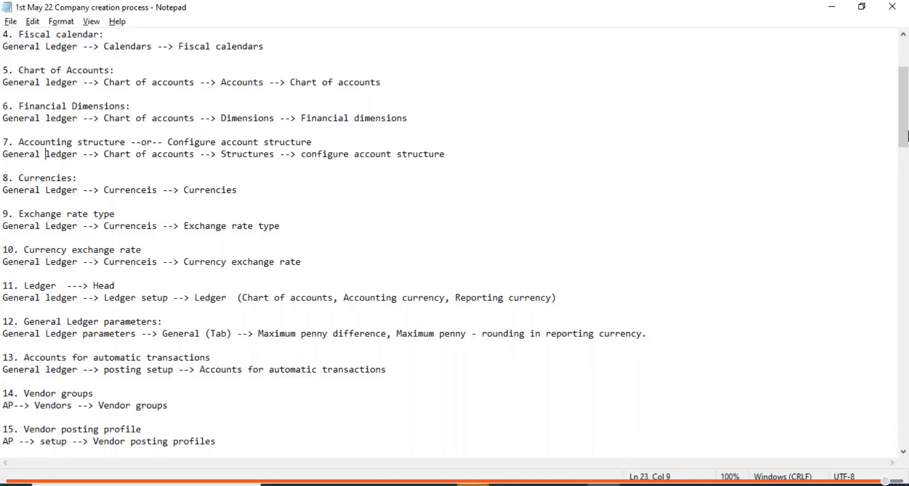
{"action": "left_click", "coordinate": [907, 279]}
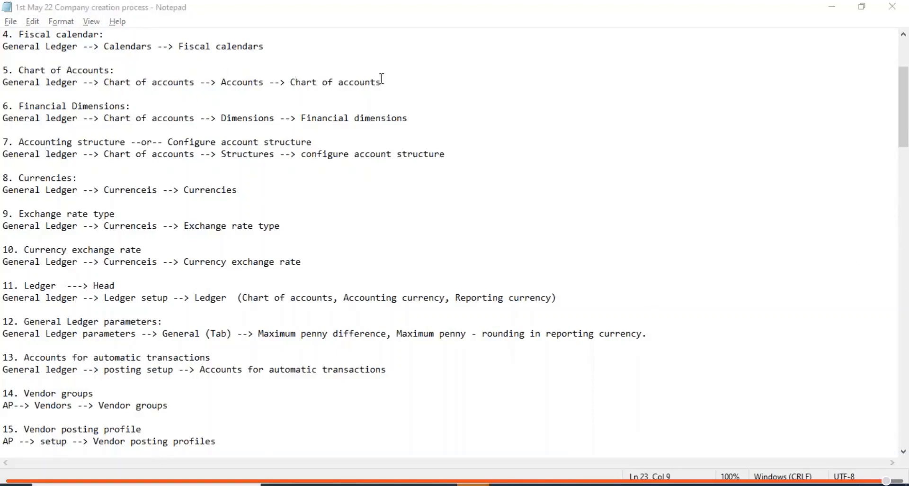
- Highlight note steps 5–9: Chart of Accounts, Financial Dimensions, Accounting structure, Currencies, Exchange rate type
{"action": "left_click", "coordinate": [405, 84]}
{"action": "left_click_drag", "start_coordinate": [405, 84], "coordinate": [2, 71]}
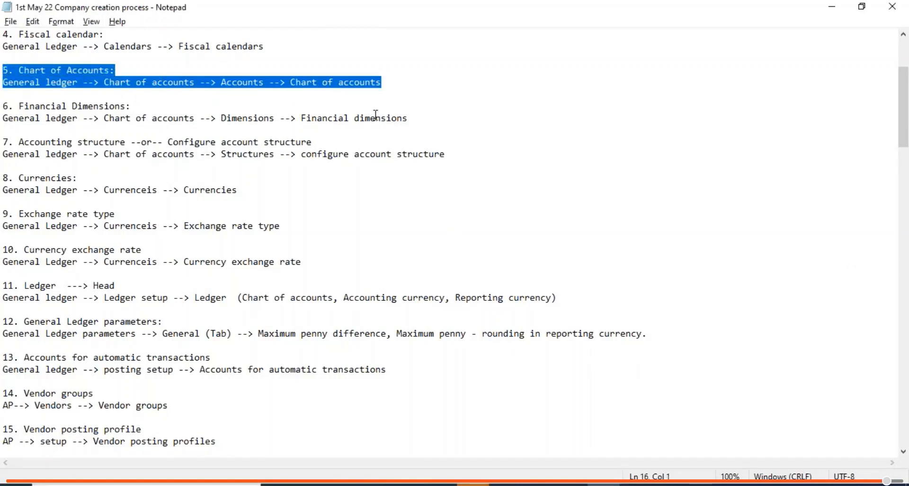
{"action": "left_click", "coordinate": [410, 119]}
{"action": "left_click_drag", "start_coordinate": [409, 119], "coordinate": [2, 106]}
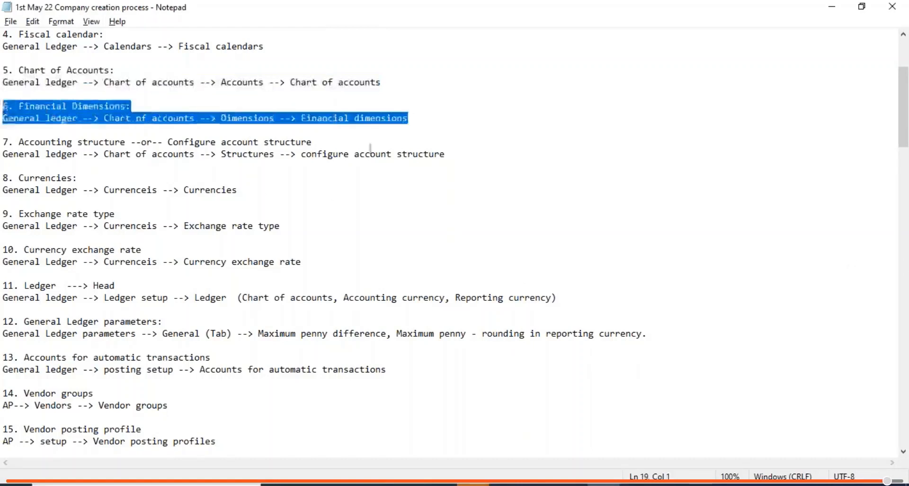
{"action": "left_click_drag", "start_coordinate": [446, 155], "coordinate": [14, 142]}
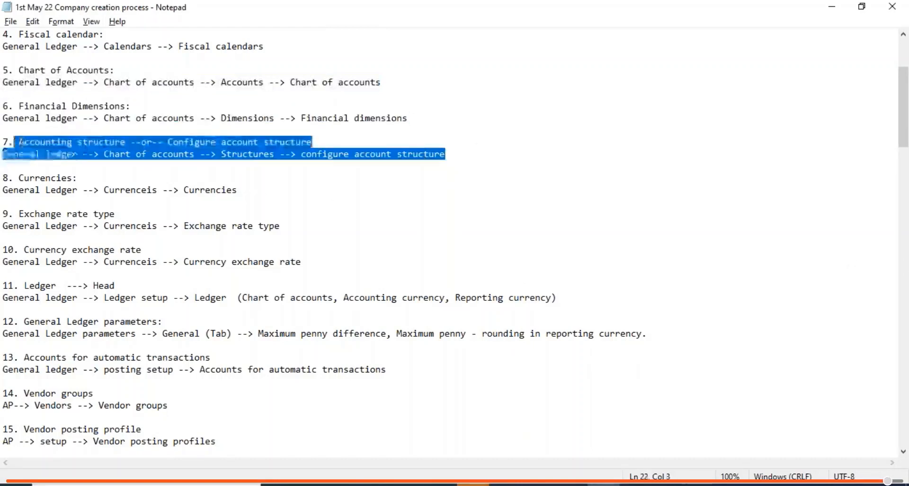
{"action": "left_click_drag", "start_coordinate": [237, 190], "coordinate": [6, 167]}
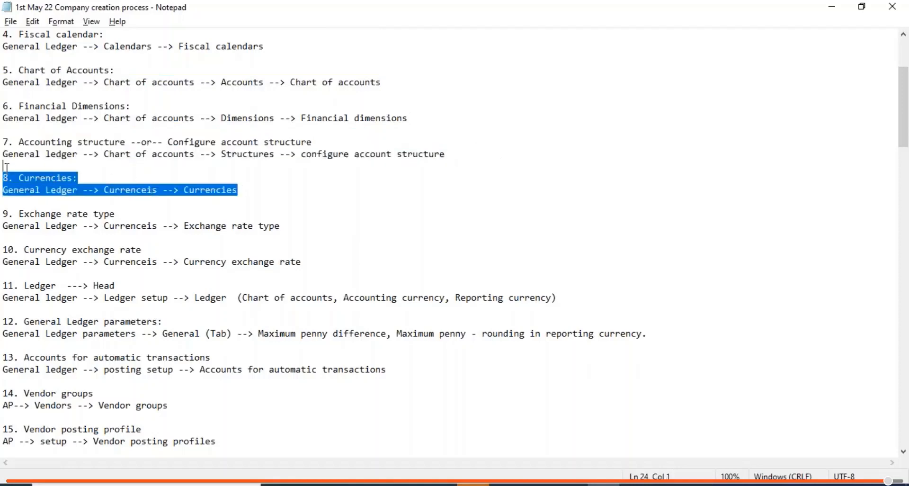
{"action": "left_click_drag", "start_coordinate": [280, 226], "coordinate": [6, 205]}
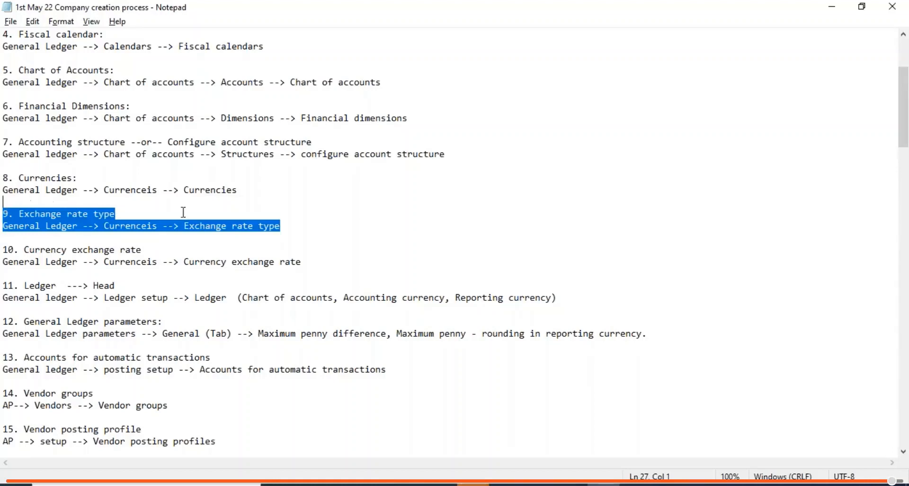
- Clear the selection and move down past step 21, Customer account, to the end of the notes
{"action": "left_click", "coordinate": [225, 322]}
{"action": "key", "text": "Down"}
{"action": "key", "text": "Down"}
{"action": "key", "text": "Down"}
{"action": "key", "text": "Down"}
{"action": "key", "text": "Down"}
{"action": "key", "text": "Down"}
{"action": "key", "text": "Down"}
{"action": "key", "text": "Down"}
{"action": "key", "text": "Down"}
{"action": "key", "text": "Down"}
{"action": "key", "text": "Down"}
{"action": "key", "text": "Down"}
{"action": "key", "text": "Down"}
{"action": "key", "text": "Down"}
{"action": "key", "text": "Down"}
{"action": "key", "text": "Down"}
{"action": "key", "text": "Down"}
{"action": "key", "text": "Down"}
{"action": "key", "text": "Down"}
{"action": "key", "text": "Down"}
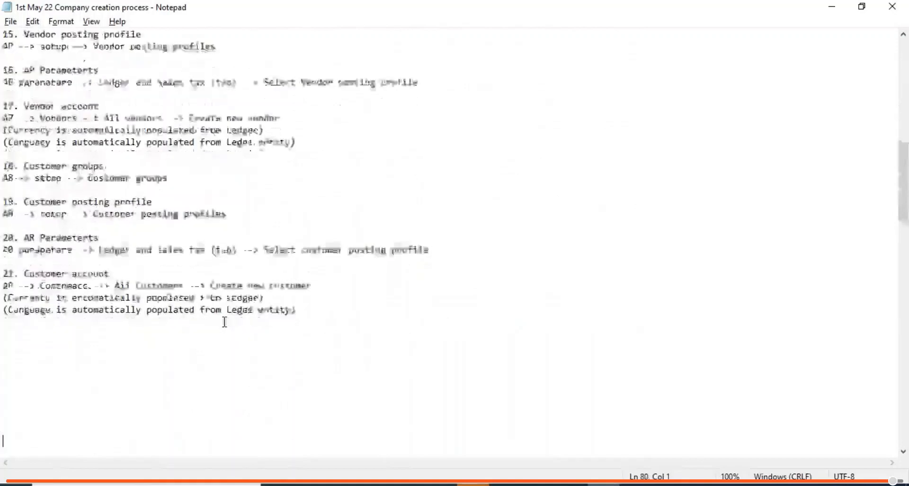
{"action": "key", "text": "Down"}
{"action": "key", "text": "Down"}
{"action": "key", "text": "Down"}
{"action": "key", "text": "Down"}
{"action": "key", "text": "Down"}
{"action": "key", "text": "Down"}
{"action": "key", "text": "Down"}
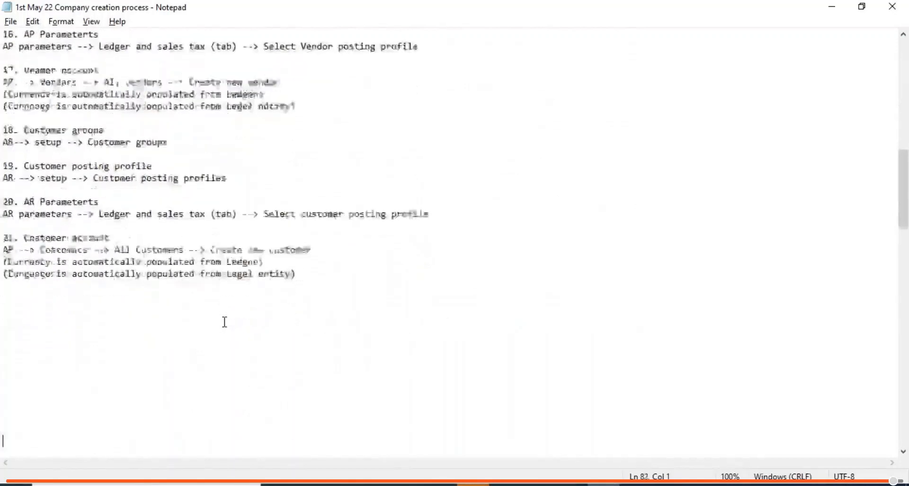